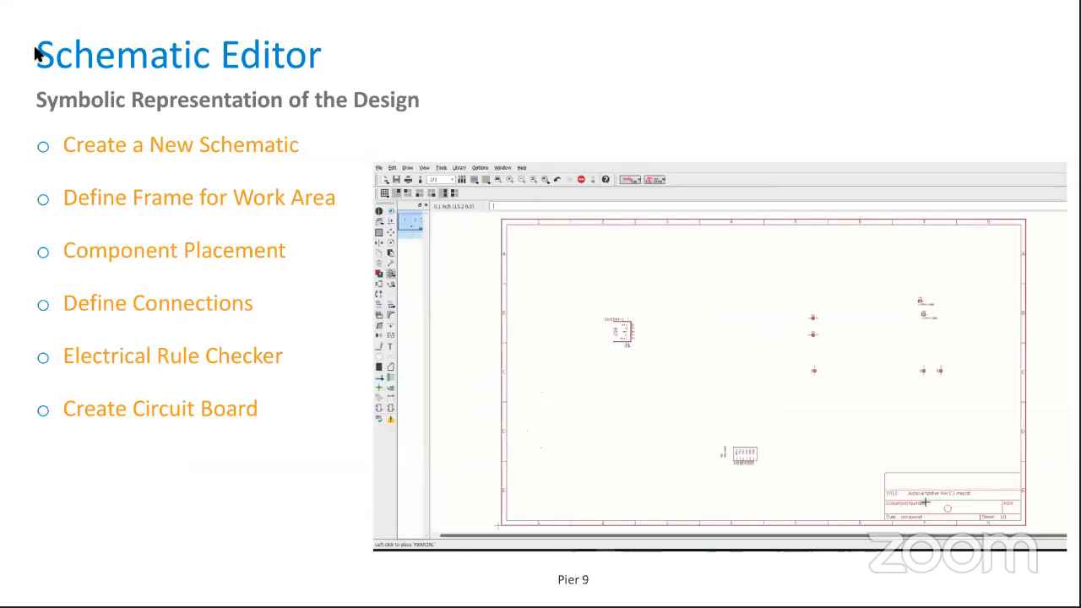
{"action": "key", "text": "Right"}
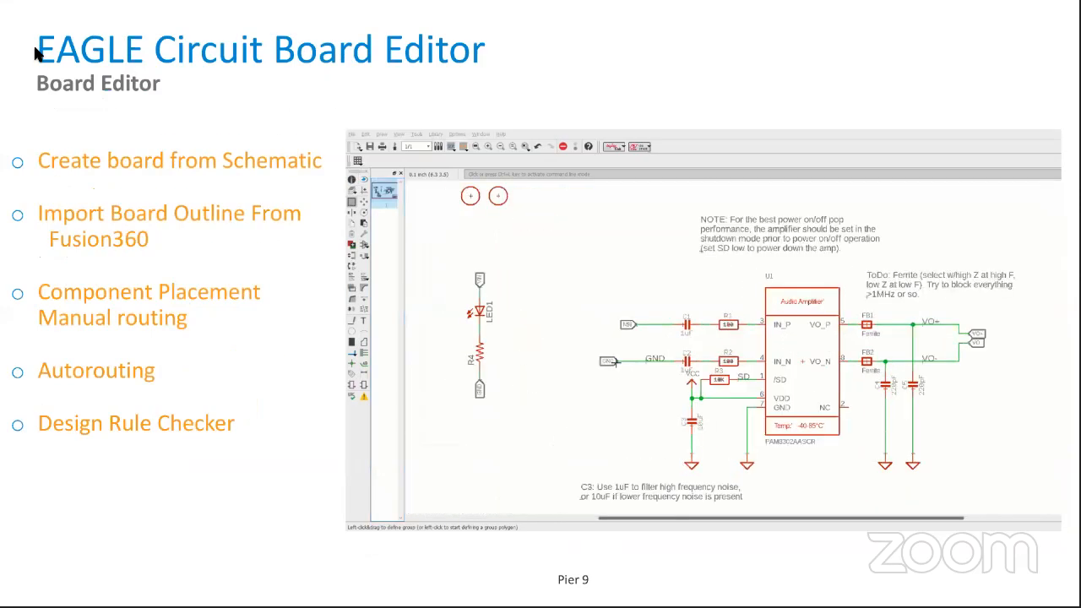
{"action": "key", "text": "Right"}
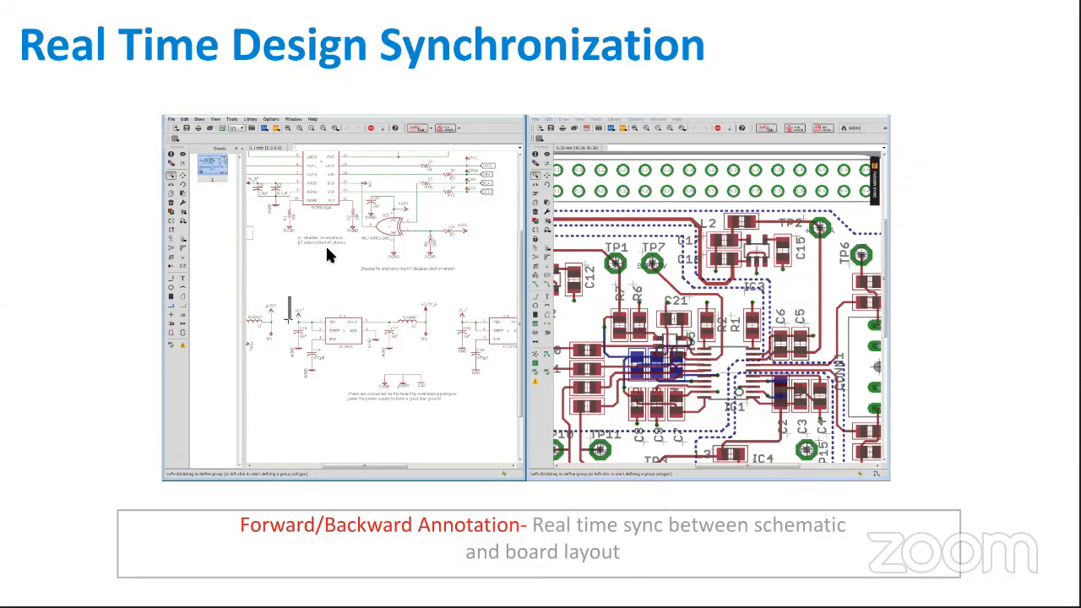
End the slide show, minimize the presentation and switch to the EAGLE Control Panel.
{"action": "key", "text": "Escape"}
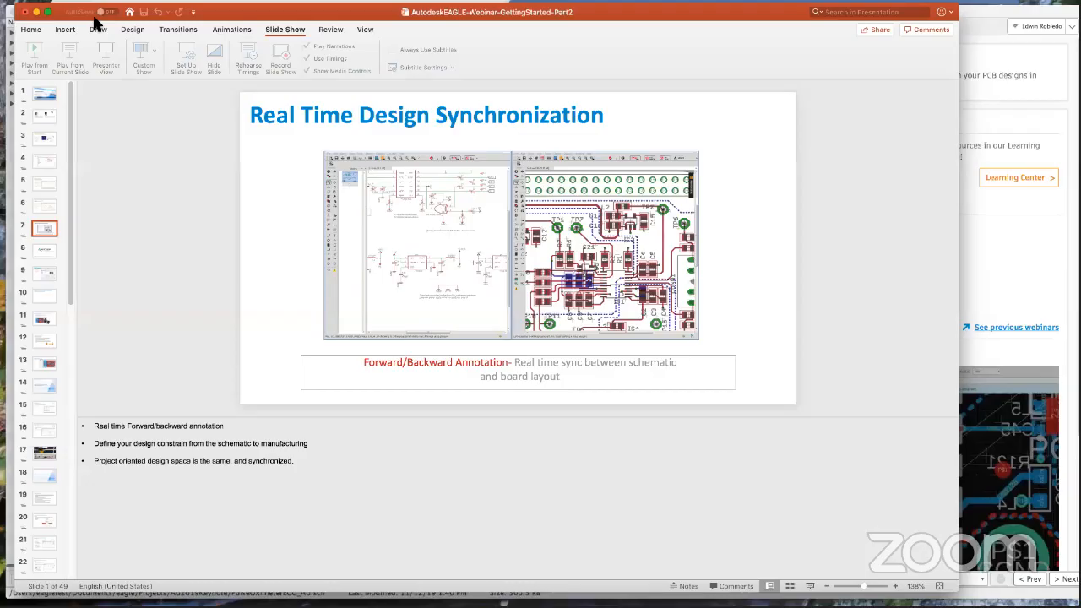
{"action": "left_click", "coordinate": [36, 11]}
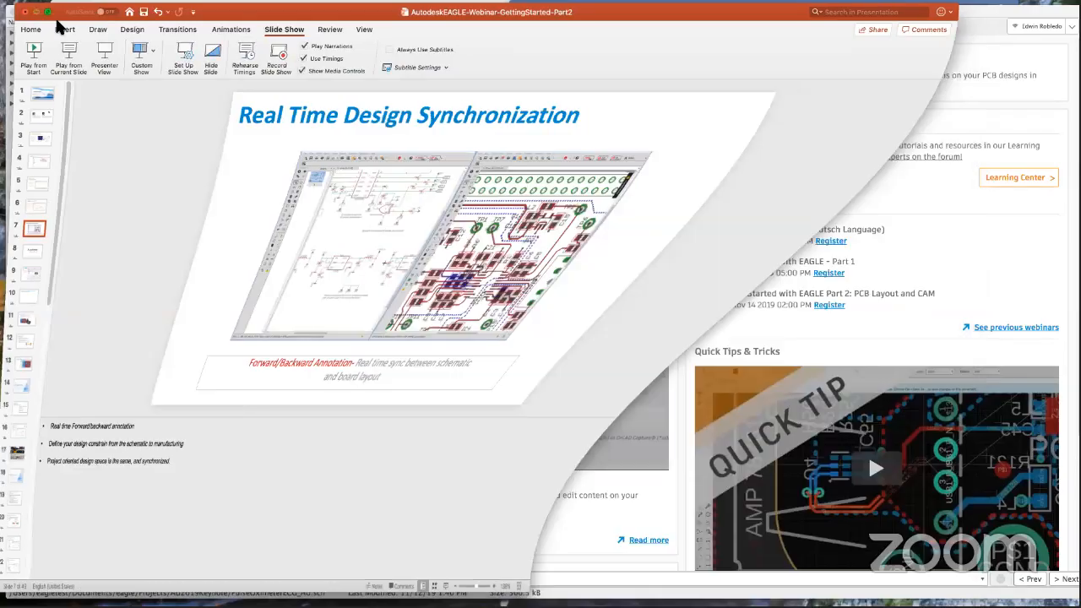
{"action": "left_click", "coordinate": [495, 12]}
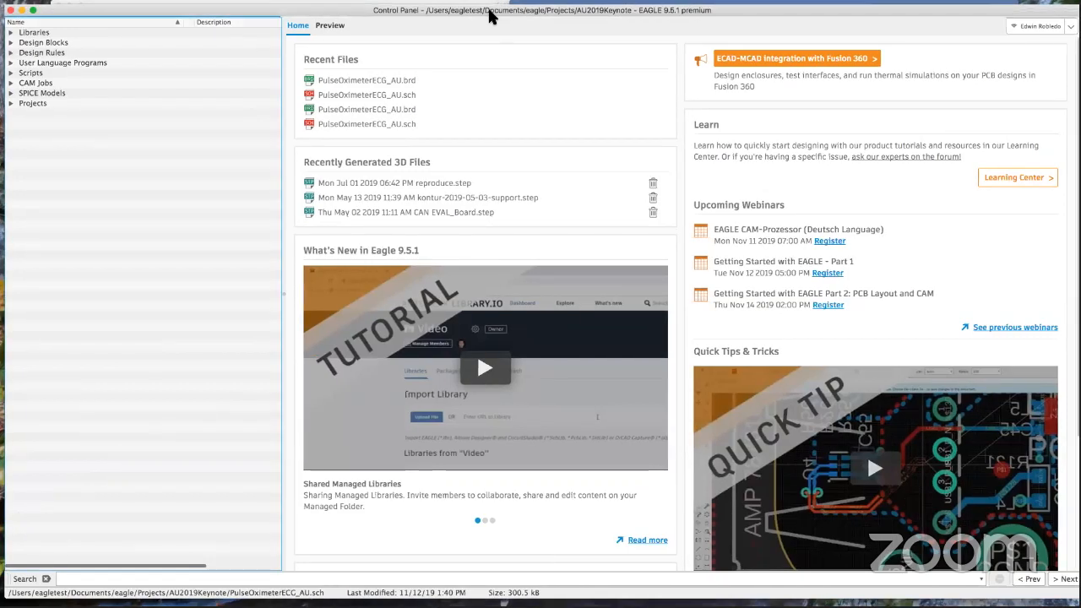
{"action": "left_click_drag", "start_coordinate": [494, 11], "coordinate": [489, 9]}
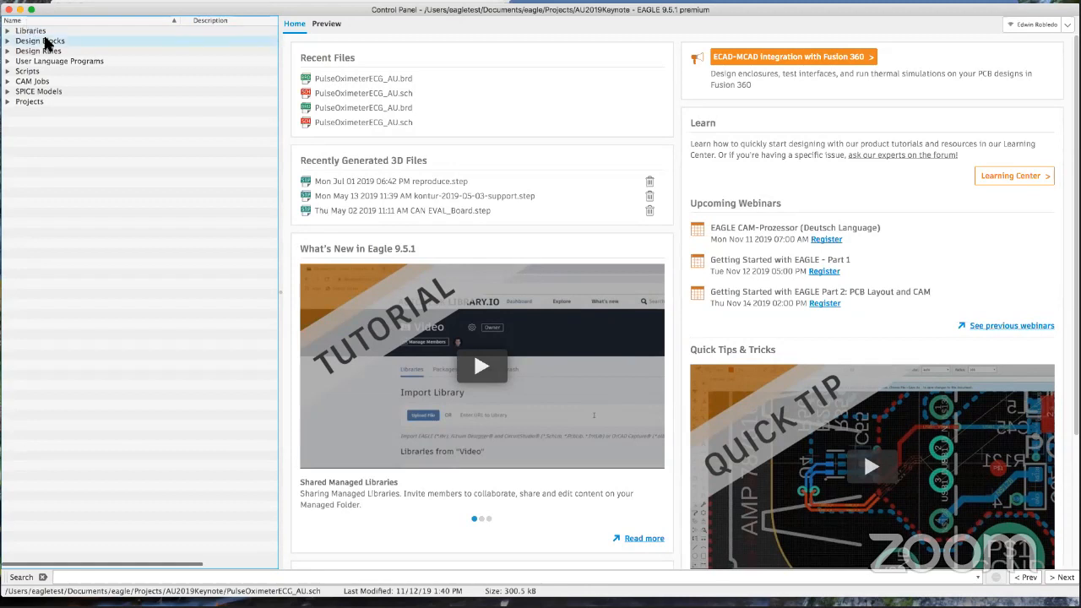
Look at the devices in PulseOximeterECG_AU.lbr inside the SupportTeamLibs library folder, closing the library and folder again.
{"action": "left_click", "coordinate": [7, 30]}
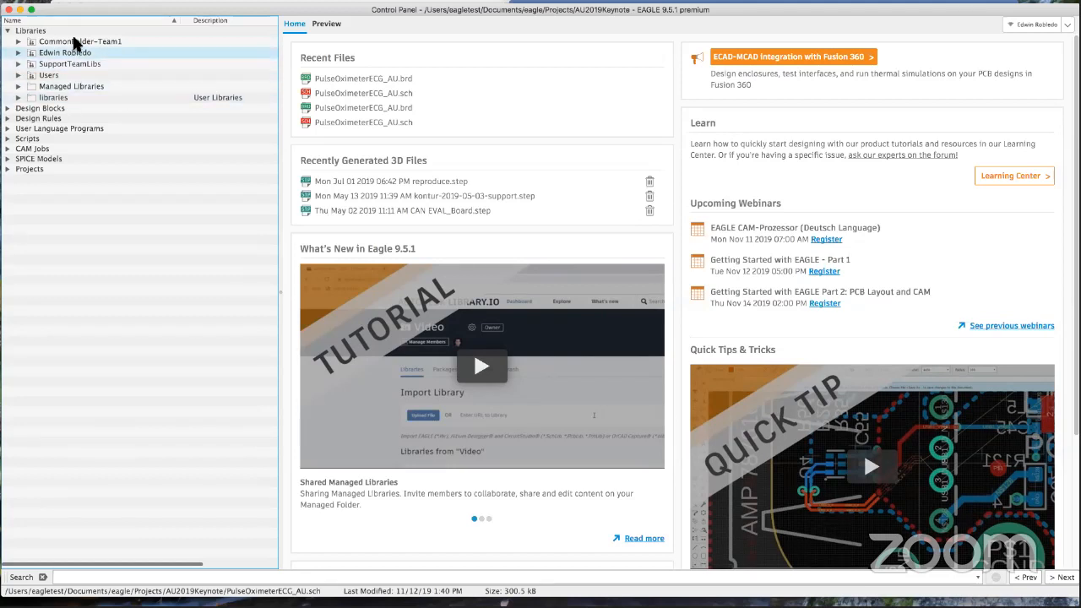
{"action": "left_click", "coordinate": [18, 65]}
{"action": "left_click", "coordinate": [31, 87]}
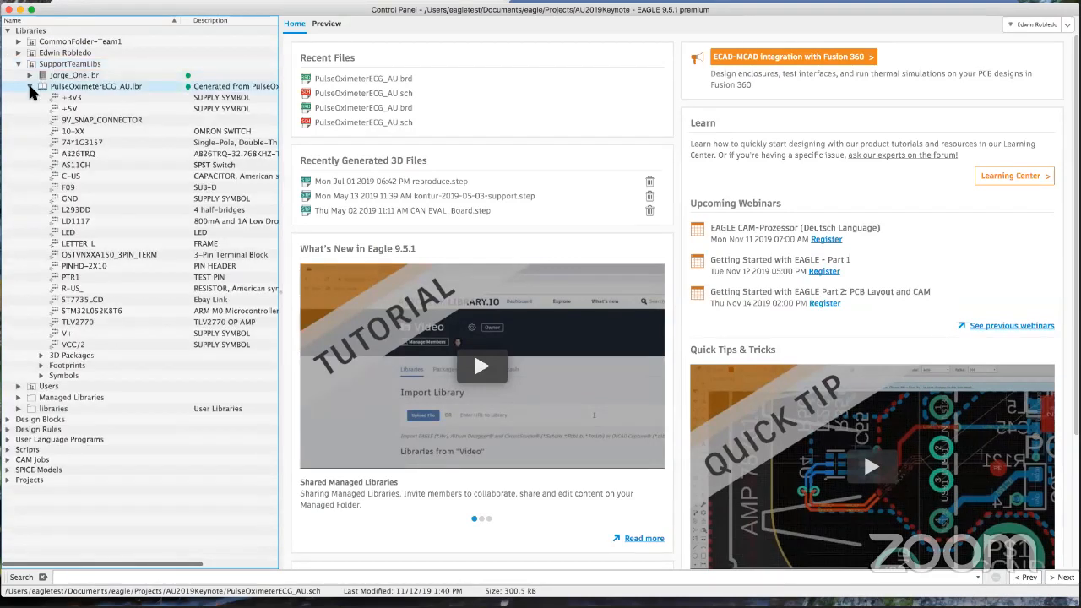
{"action": "left_click", "coordinate": [30, 86]}
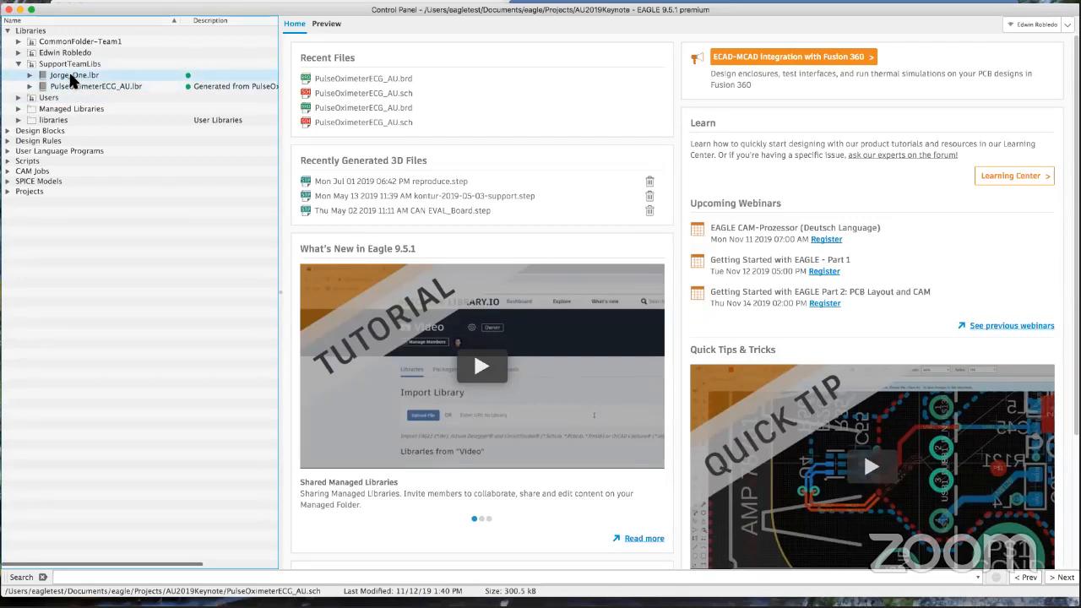
{"action": "left_click", "coordinate": [18, 64]}
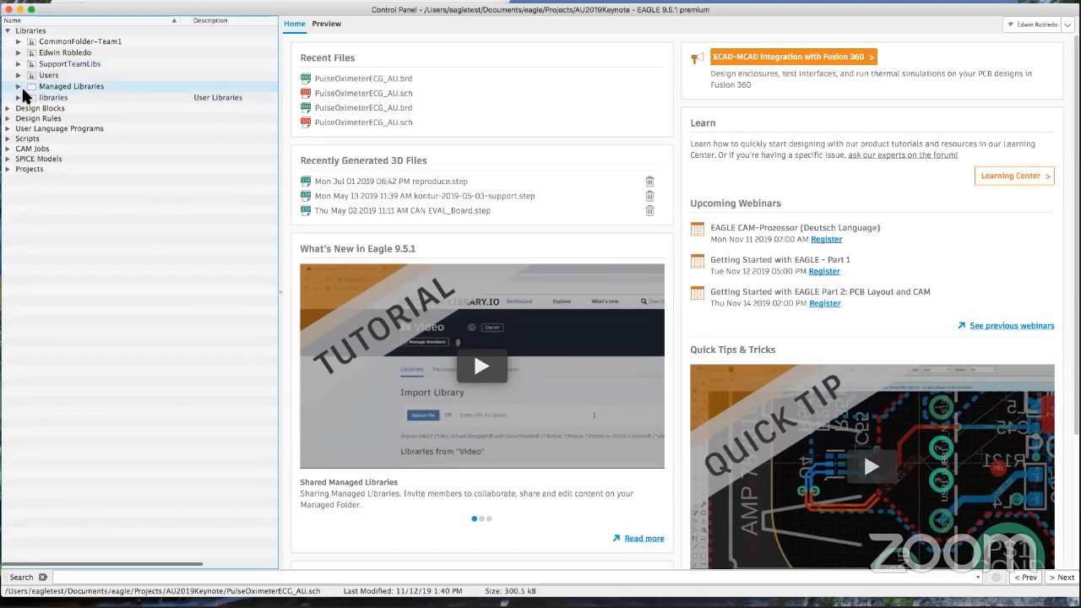
Browse the Eagle Pcb managed libraries and preview the 10V and 10VS connectors in con-harting-v.lbr, collapsing that library when done.
{"action": "left_click", "coordinate": [18, 87]}
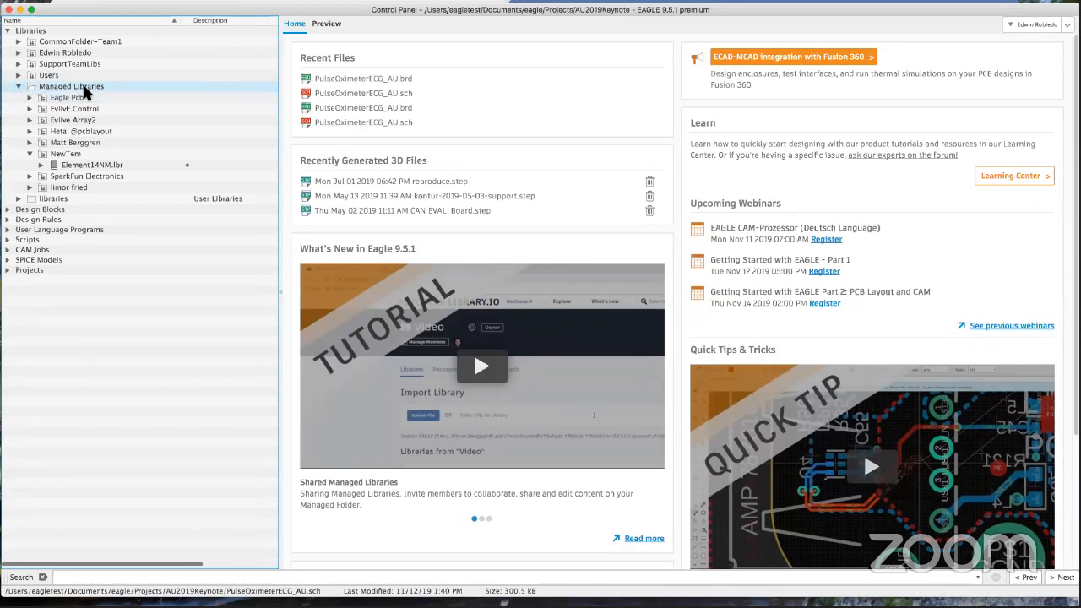
{"action": "left_click", "coordinate": [30, 98]}
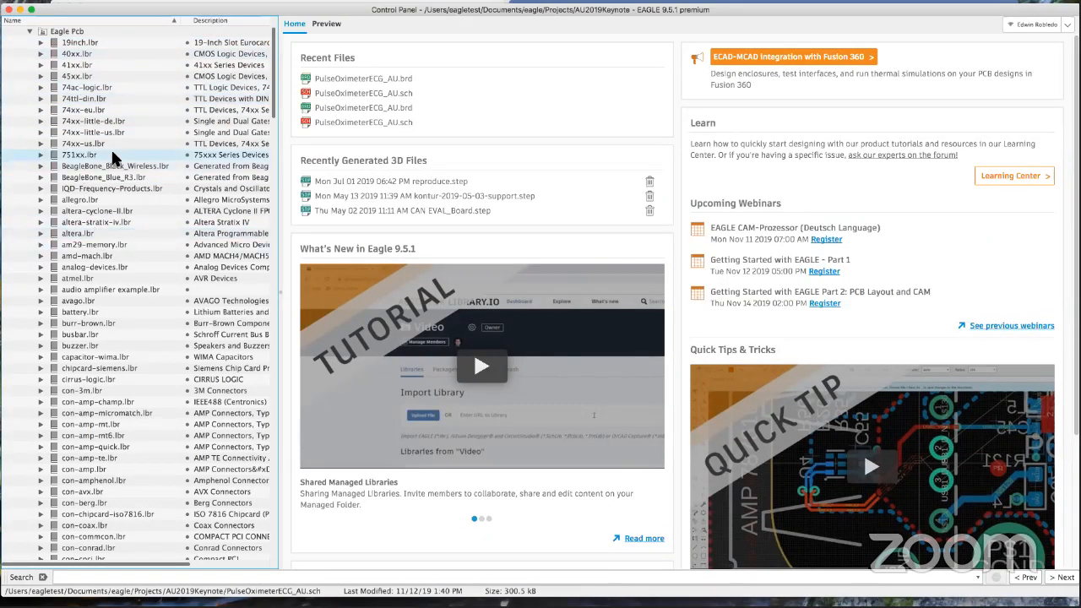
{"action": "left_click_drag", "start_coordinate": [275, 74], "coordinate": [277, 162]}
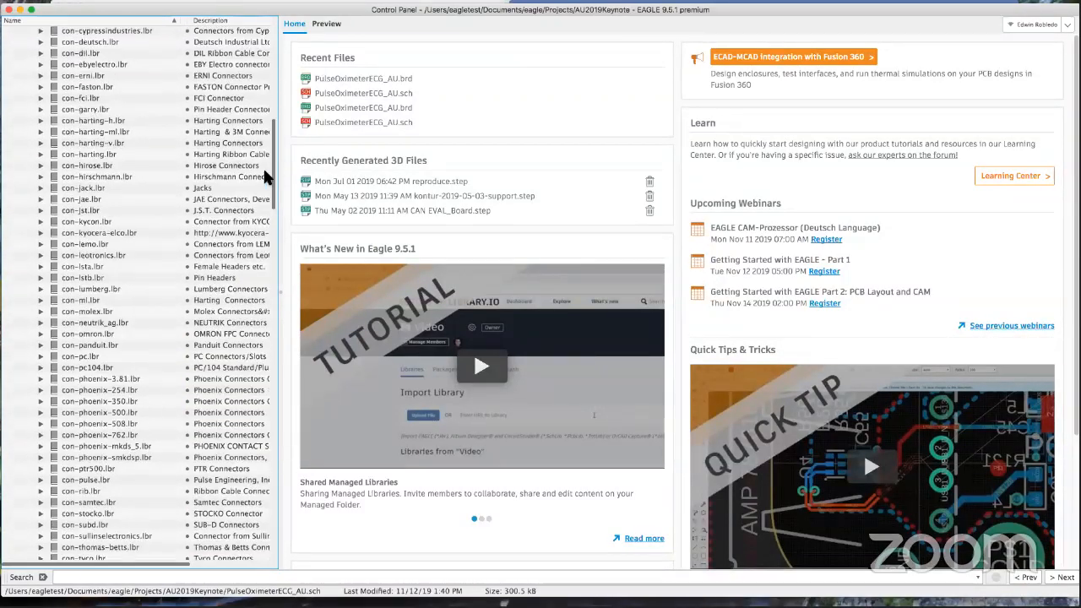
{"action": "left_click", "coordinate": [40, 144]}
{"action": "left_click", "coordinate": [81, 155]}
{"action": "left_click", "coordinate": [91, 176]}
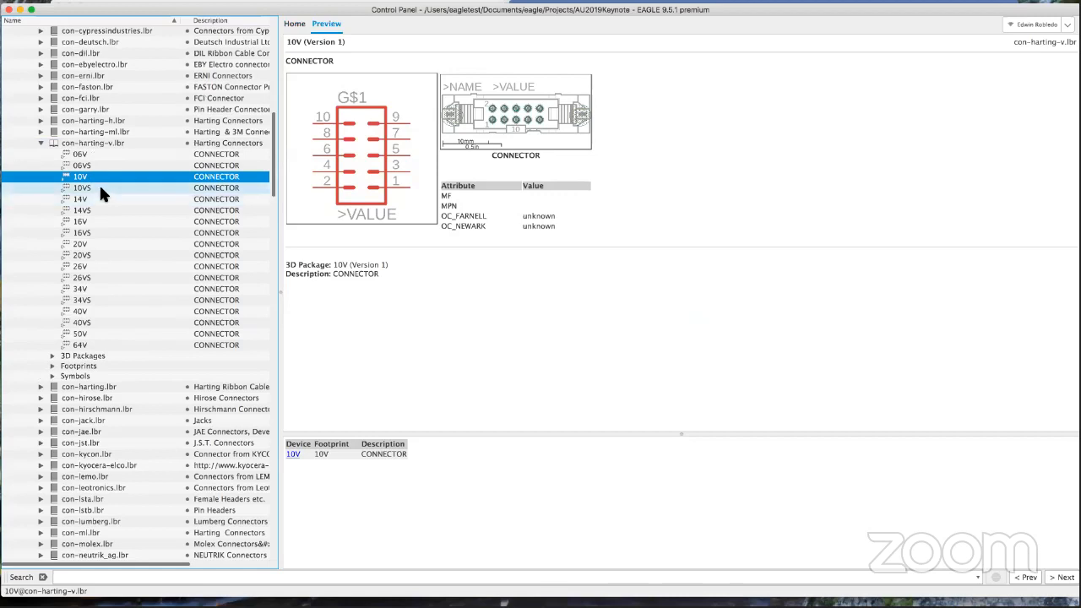
{"action": "left_click", "coordinate": [101, 188]}
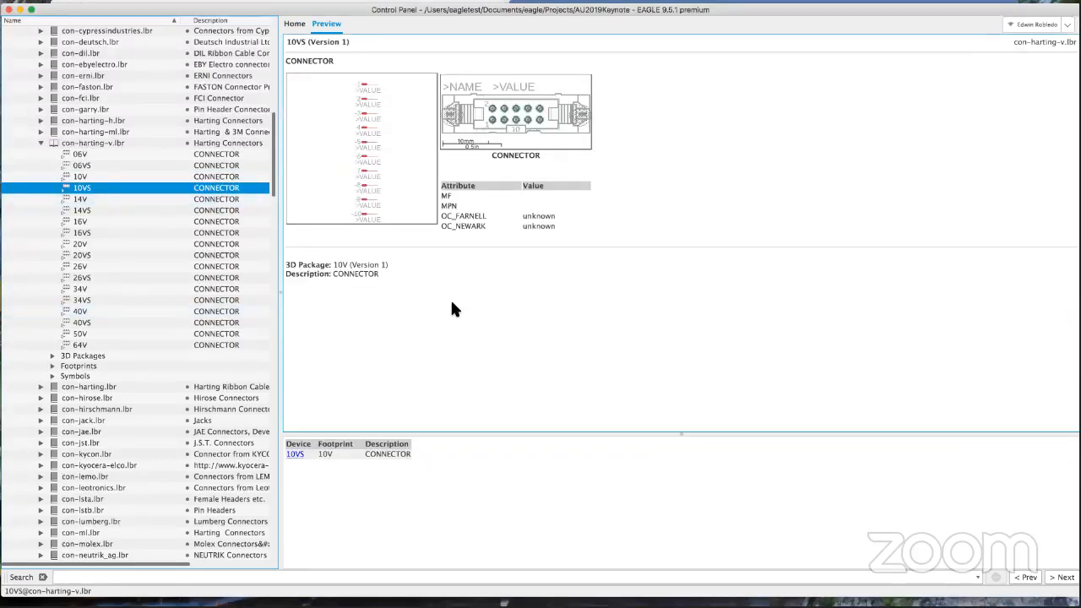
{"action": "left_click", "coordinate": [40, 144]}
View the header devices in con-lsta.lbr and collapse the library again.
{"action": "left_click", "coordinate": [76, 210]}
{"action": "scroll", "coordinate": [74, 209], "scroll_direction": "up", "scroll_amount": 2}
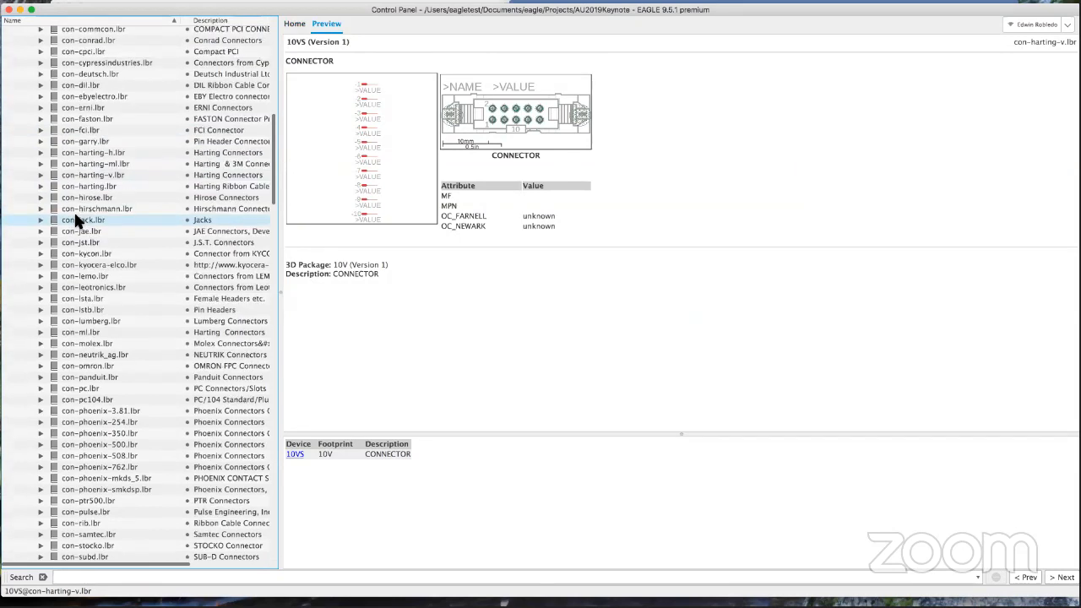
{"action": "left_click", "coordinate": [40, 297]}
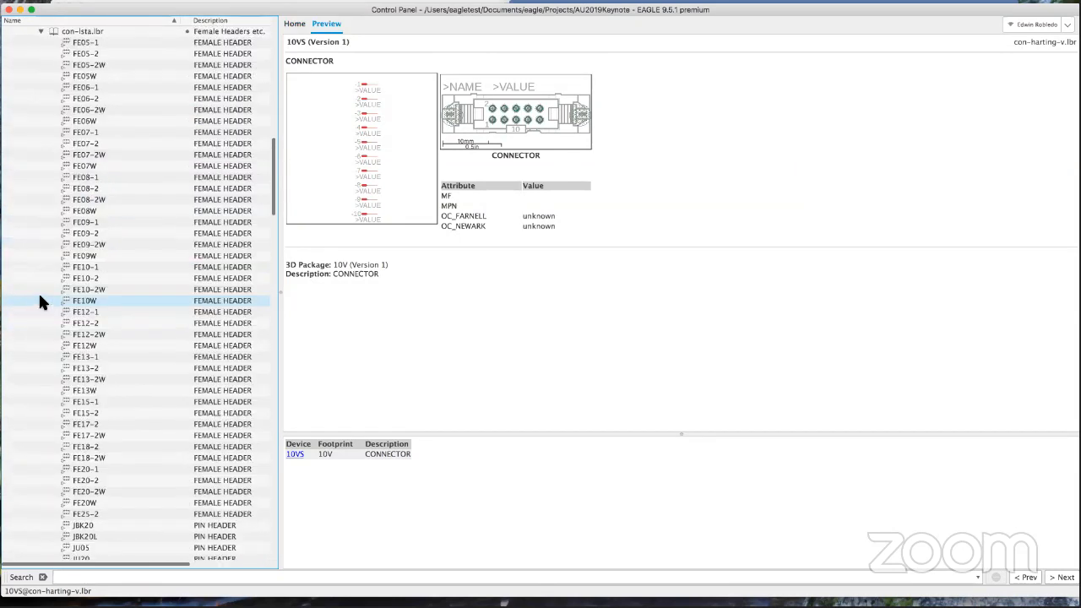
{"action": "left_click", "coordinate": [41, 32]}
Locate rcl.lbr among the Eagle Pcb libraries and display its description.
{"action": "scroll", "coordinate": [111, 336], "scroll_direction": "down", "scroll_amount": 5}
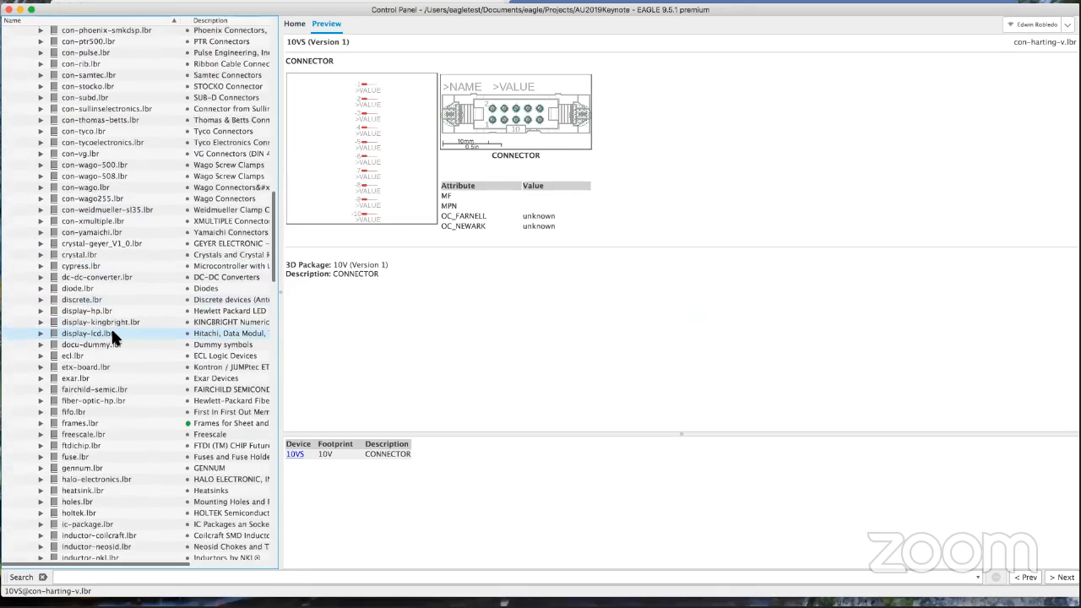
{"action": "scroll", "coordinate": [111, 335], "scroll_direction": "down", "scroll_amount": 14}
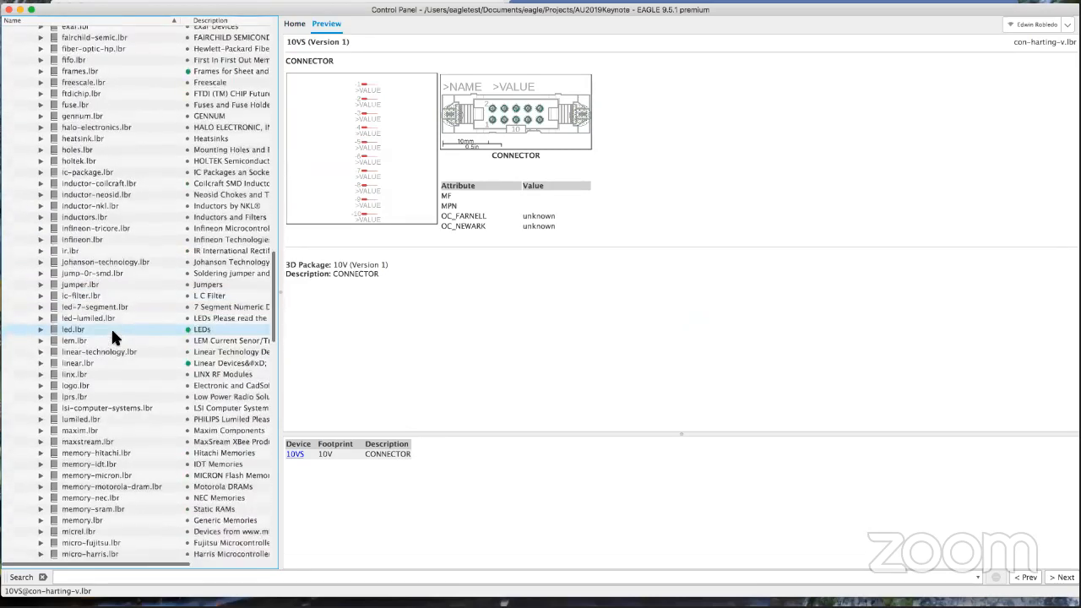
{"action": "scroll", "coordinate": [109, 333], "scroll_direction": "down", "scroll_amount": 1}
{"action": "left_click", "coordinate": [108, 335]}
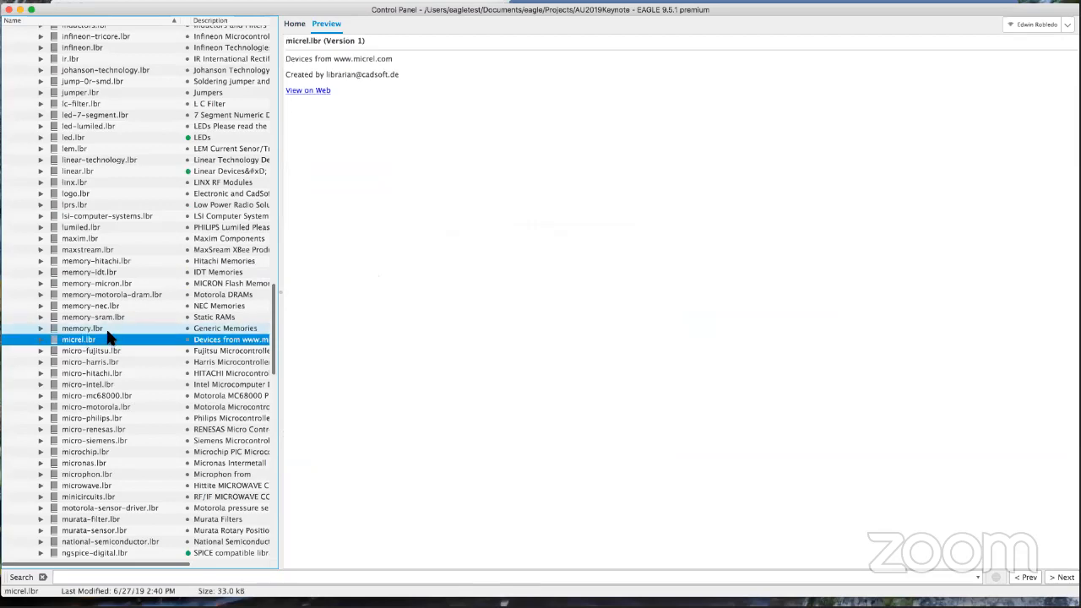
{"action": "key", "text": "r"}
{"action": "scroll", "coordinate": [105, 362], "scroll_direction": "down", "scroll_amount": 5}
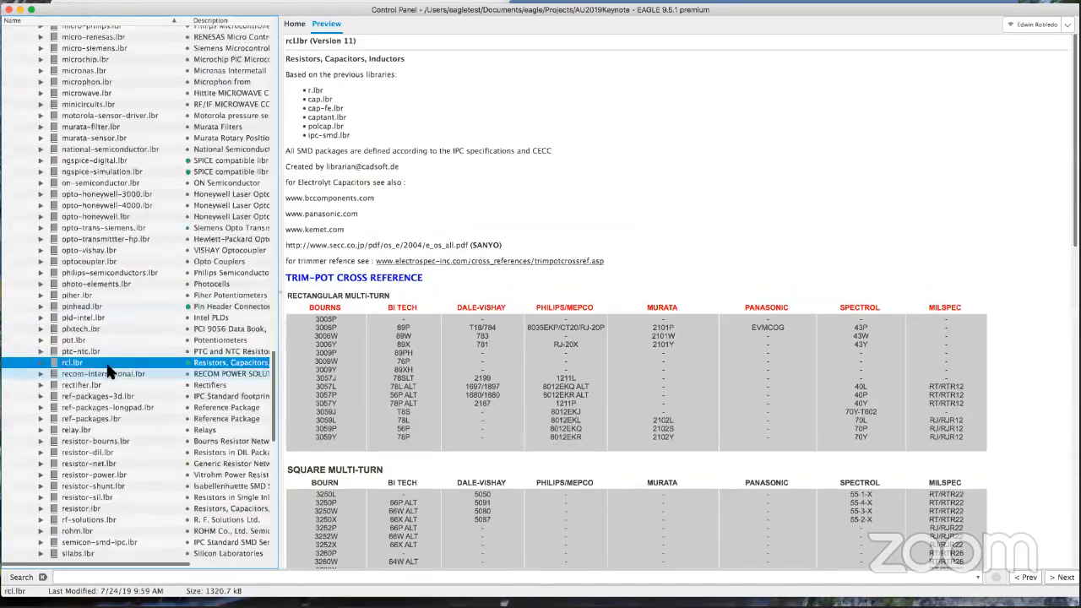
Preview the R-US_ resistor in rcl.lbr with its R-US_0204/7 and R-US_0207/7 variants, and collapse the library.
{"action": "left_click", "coordinate": [42, 362]}
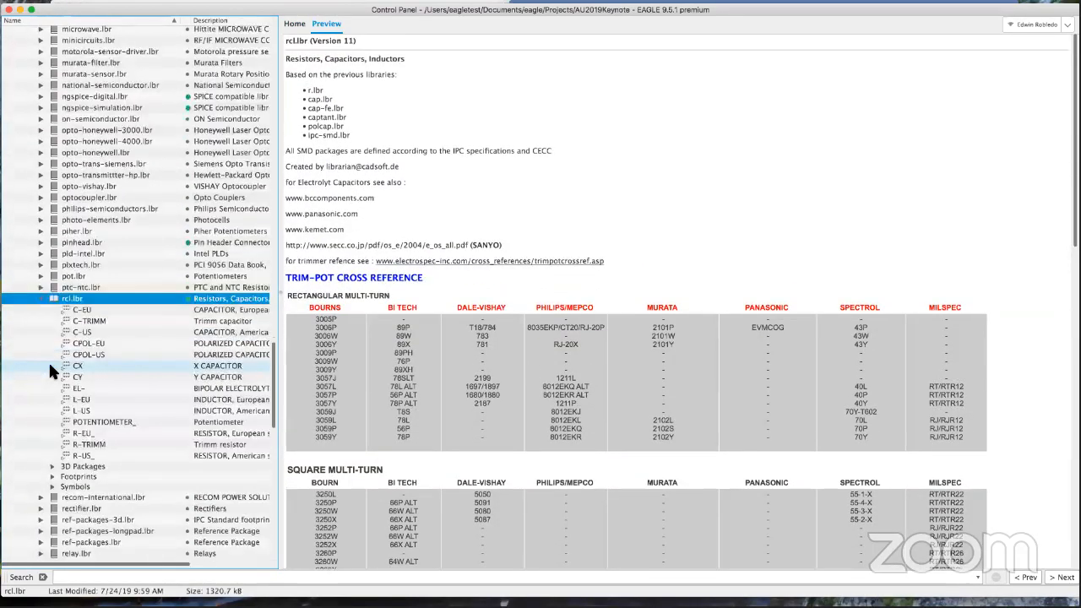
{"action": "scroll", "coordinate": [93, 380], "scroll_direction": "down", "scroll_amount": 3}
{"action": "left_click", "coordinate": [77, 424]}
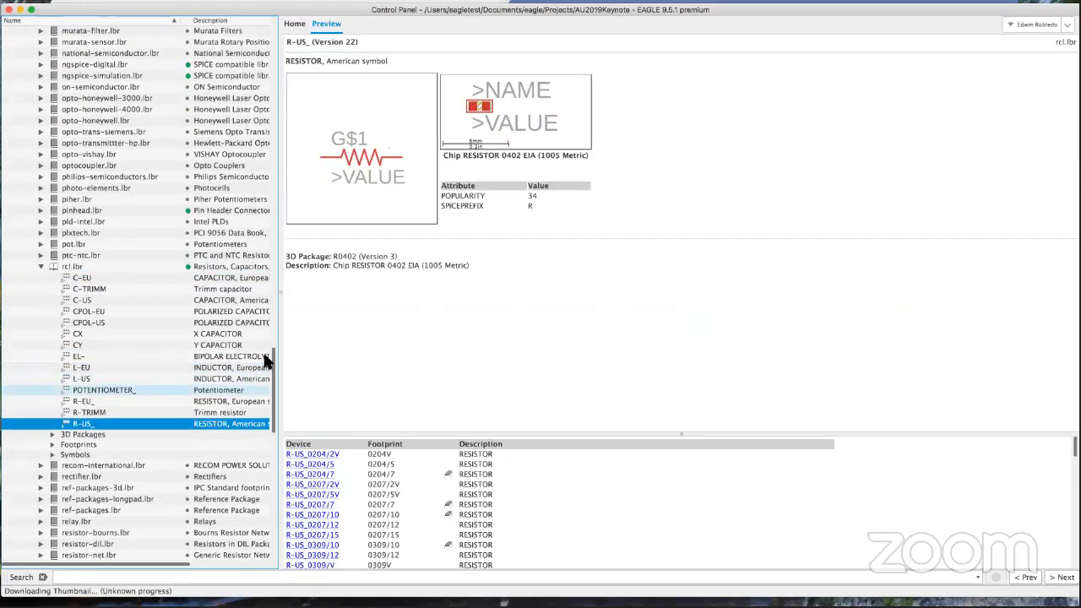
{"action": "left_click", "coordinate": [318, 475]}
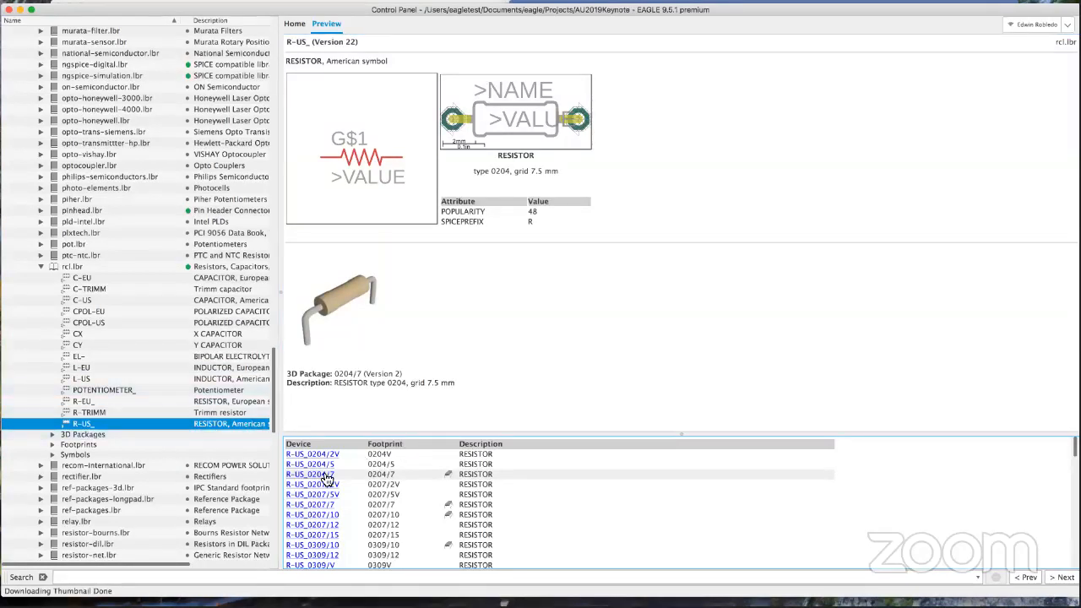
{"action": "left_click", "coordinate": [318, 505]}
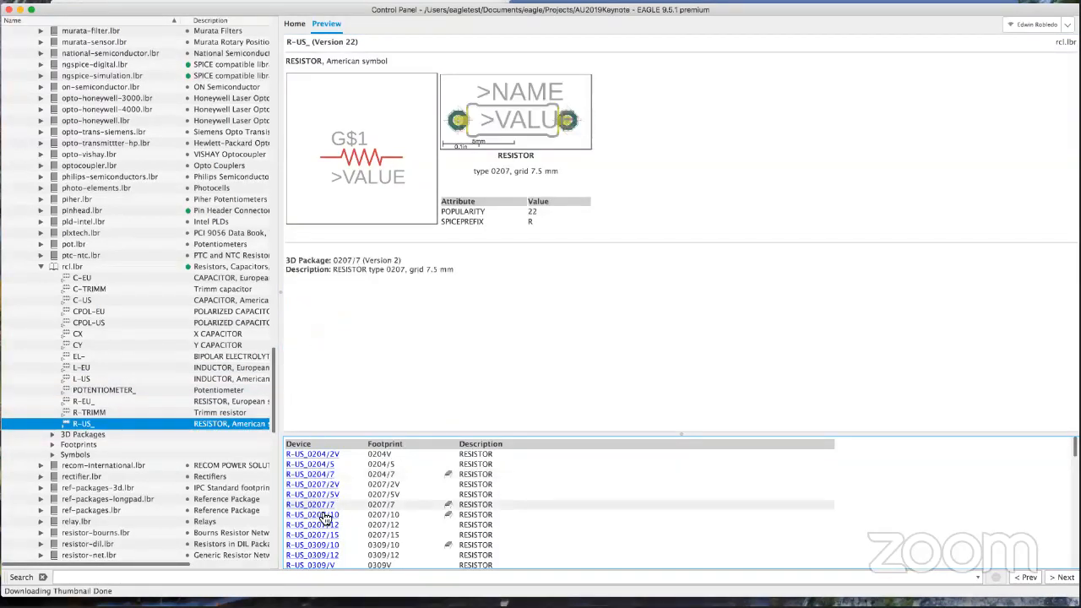
{"action": "left_click", "coordinate": [40, 266]}
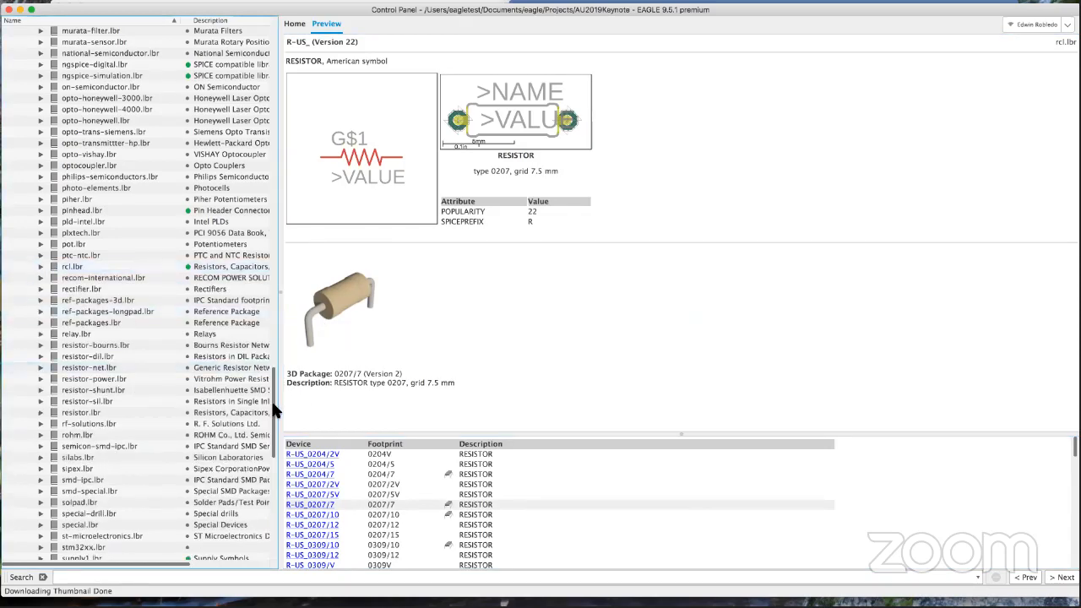
Return to the start of the library tree and collapse the Eagle Pcb and Managed Libraries folders.
{"action": "scroll", "coordinate": [263, 50], "scroll_direction": "up", "scroll_amount": 20}
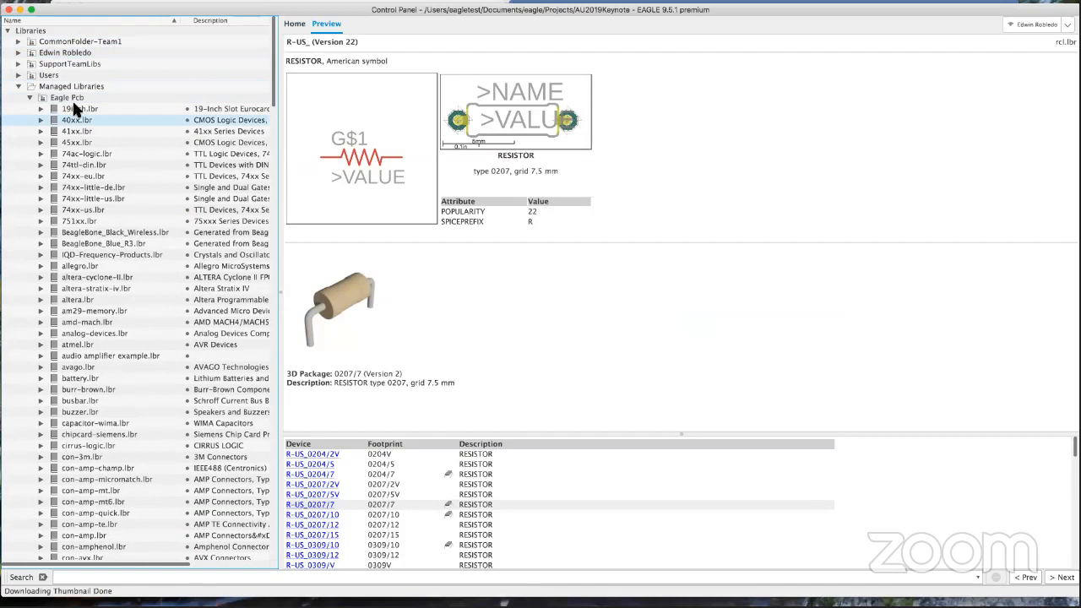
{"action": "left_click", "coordinate": [18, 87]}
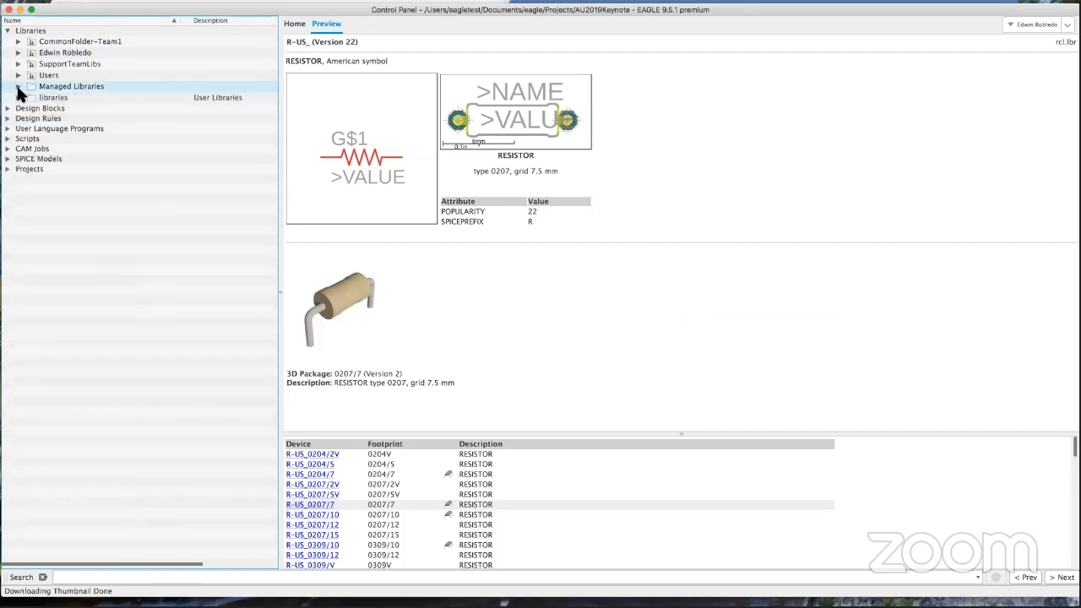
{"action": "left_click", "coordinate": [18, 88]}
{"action": "left_click", "coordinate": [30, 98]}
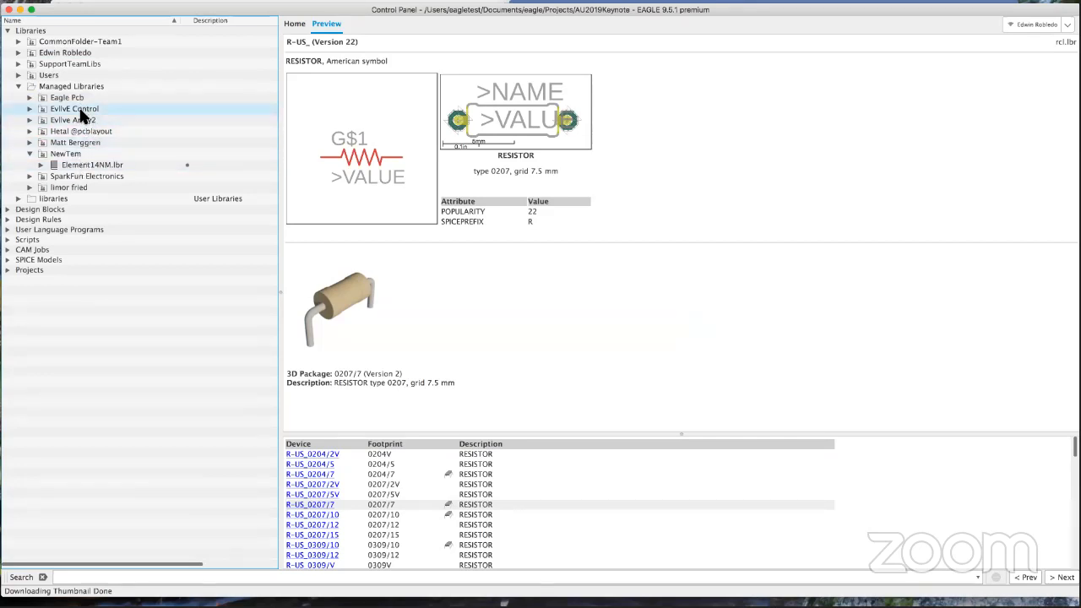
{"action": "left_click", "coordinate": [19, 85]}
Preview the example design blocks for the 3V3, 24V and adjustable LM317M voltage regulators, and collapse Design Blocks again.
{"action": "left_click", "coordinate": [7, 109]}
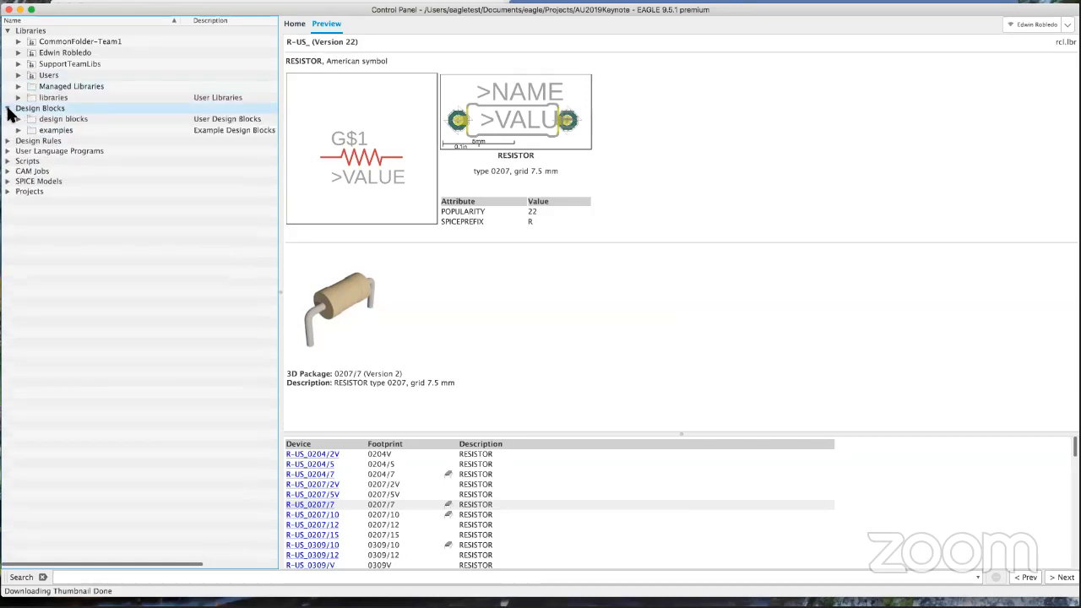
{"action": "left_click", "coordinate": [15, 131]}
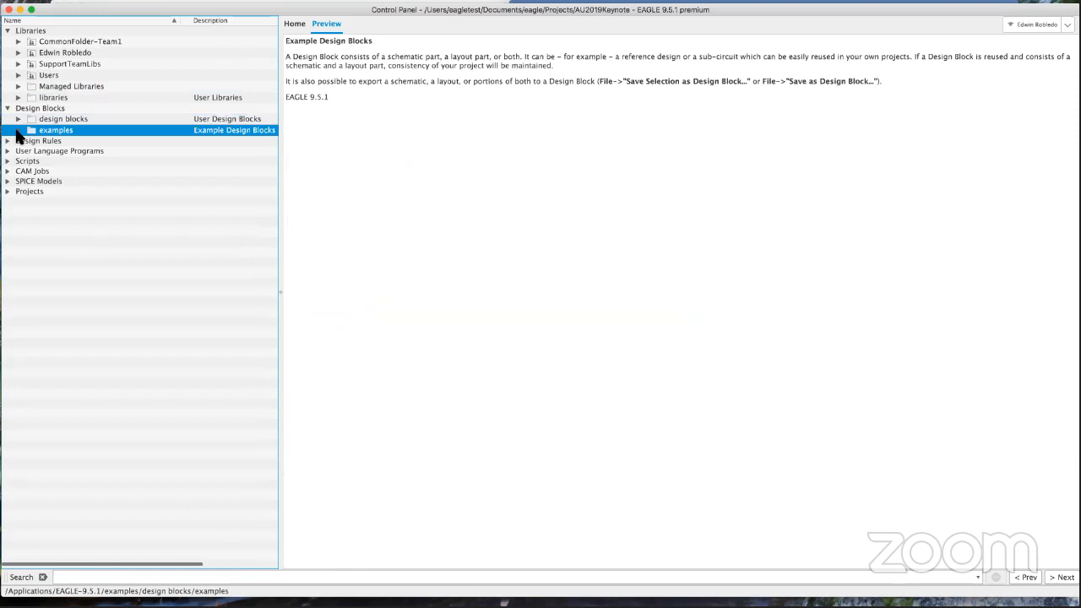
{"action": "left_click", "coordinate": [18, 130]}
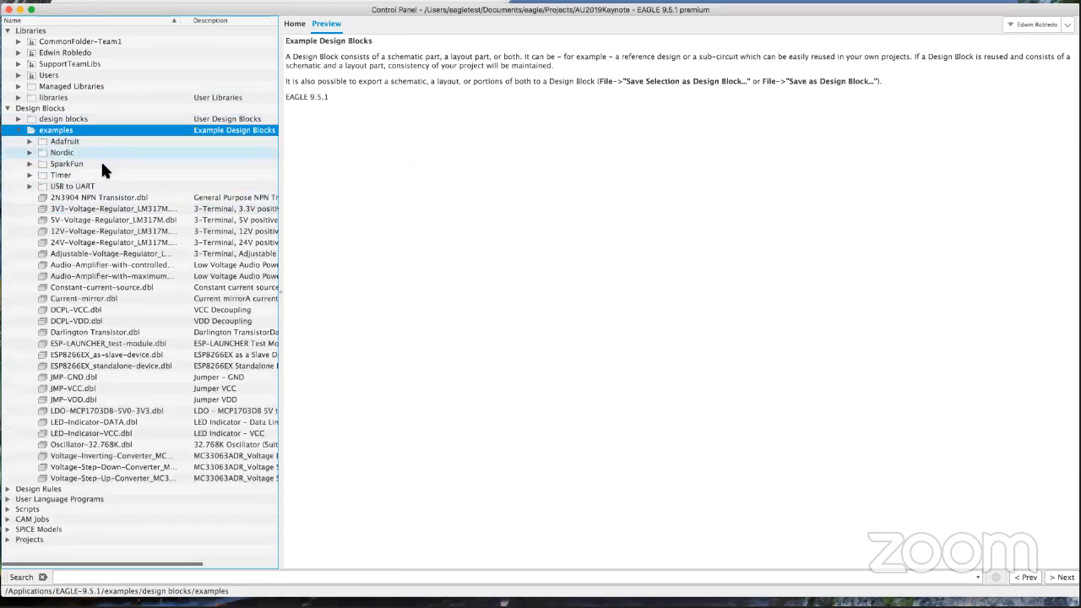
{"action": "left_click", "coordinate": [109, 210]}
{"action": "left_click", "coordinate": [112, 241]}
{"action": "left_click", "coordinate": [111, 253]}
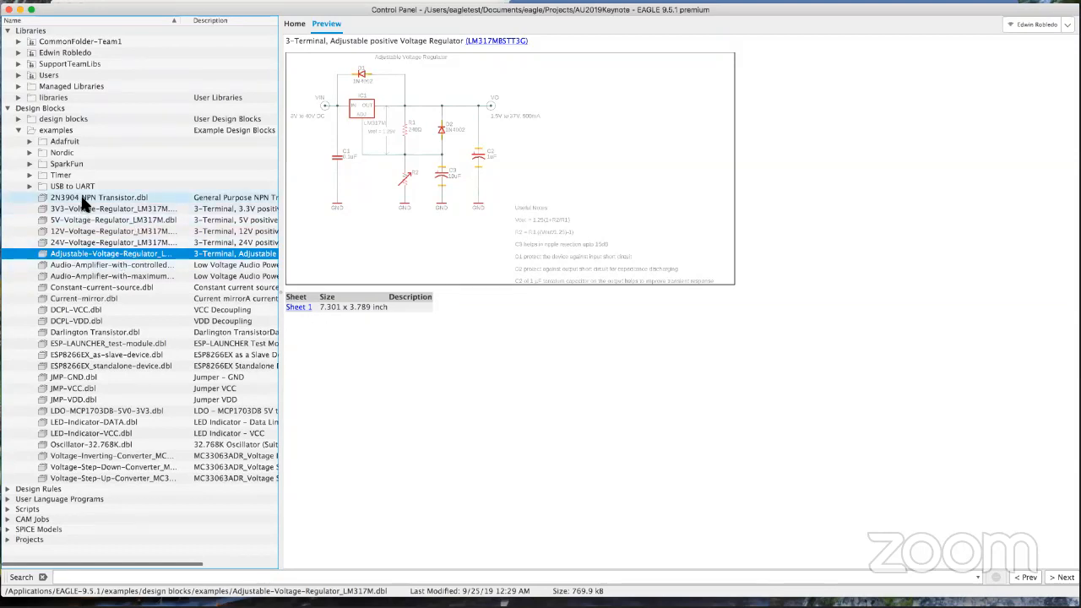
{"action": "left_click", "coordinate": [19, 131]}
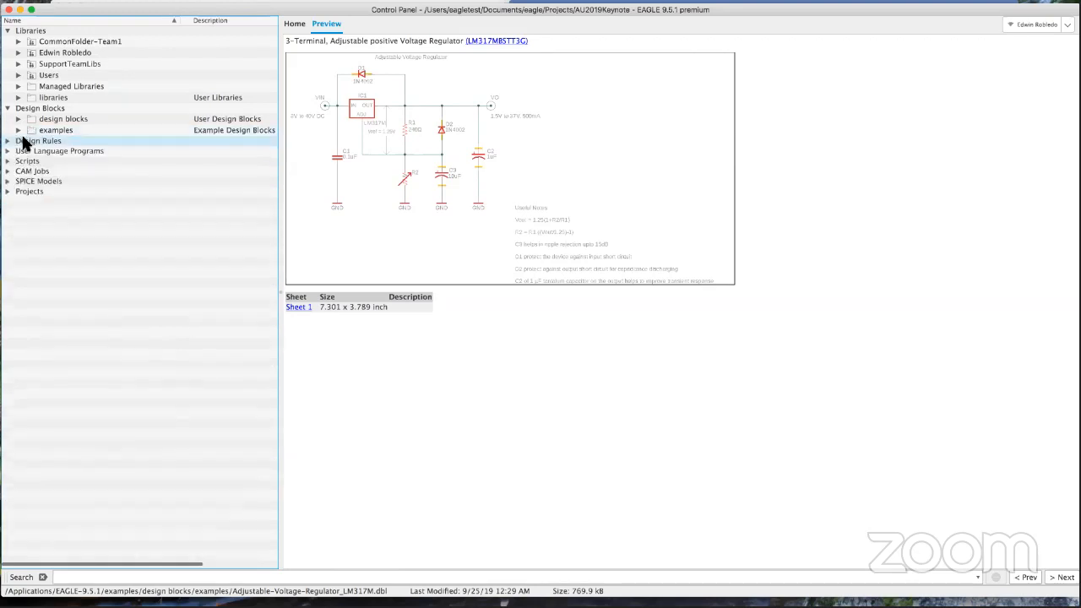
{"action": "left_click", "coordinate": [8, 109]}
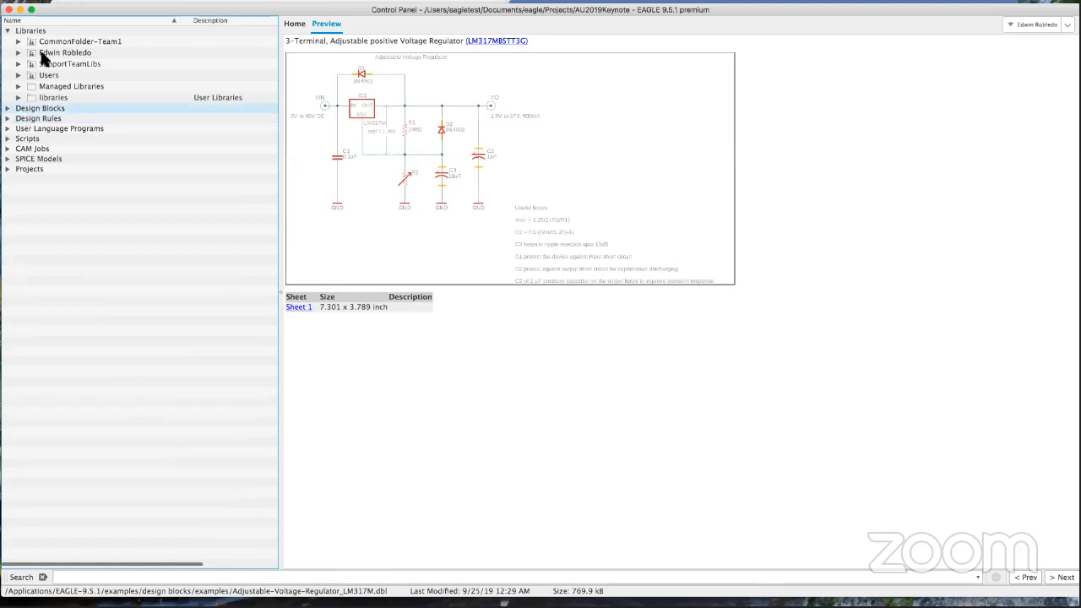
Collapse Libraries and expand the BeagleBoneWireless folder within the example projects.
{"action": "left_click", "coordinate": [7, 31]}
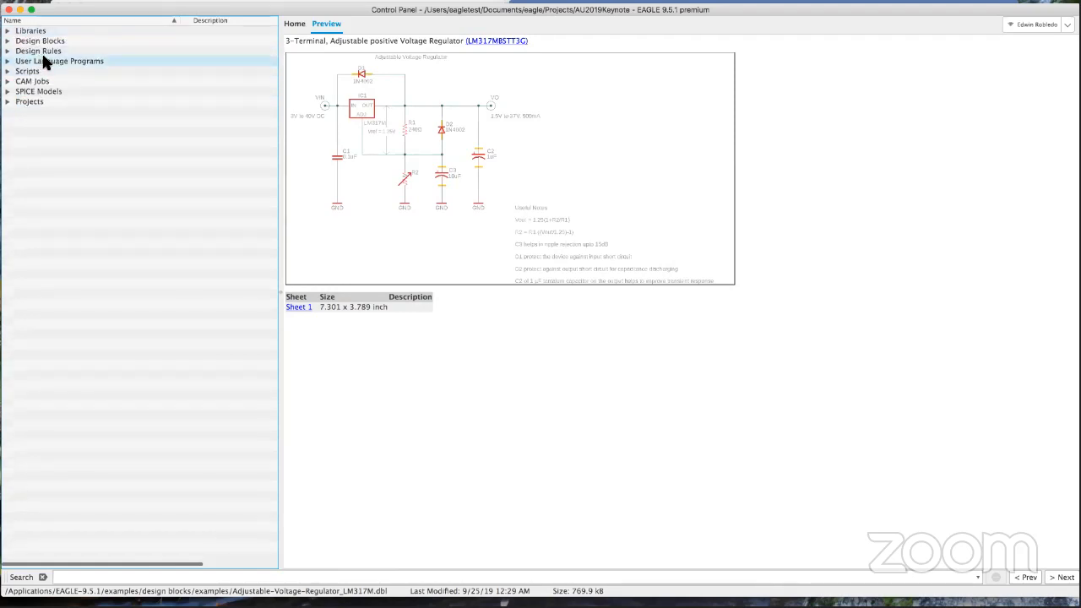
{"action": "left_click", "coordinate": [8, 102]}
{"action": "left_click", "coordinate": [18, 112]}
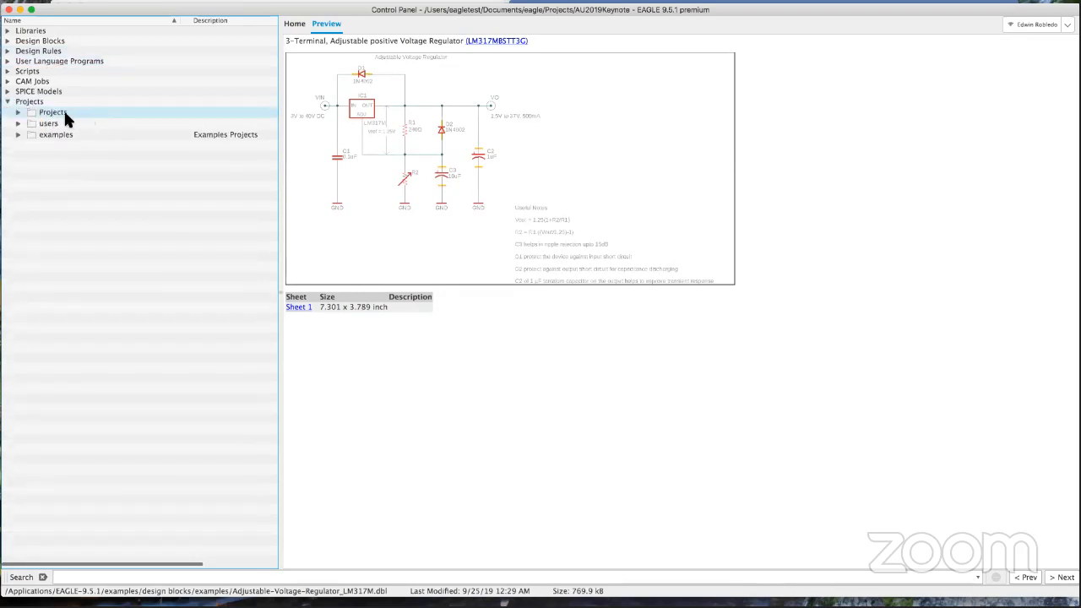
{"action": "left_click", "coordinate": [18, 135]}
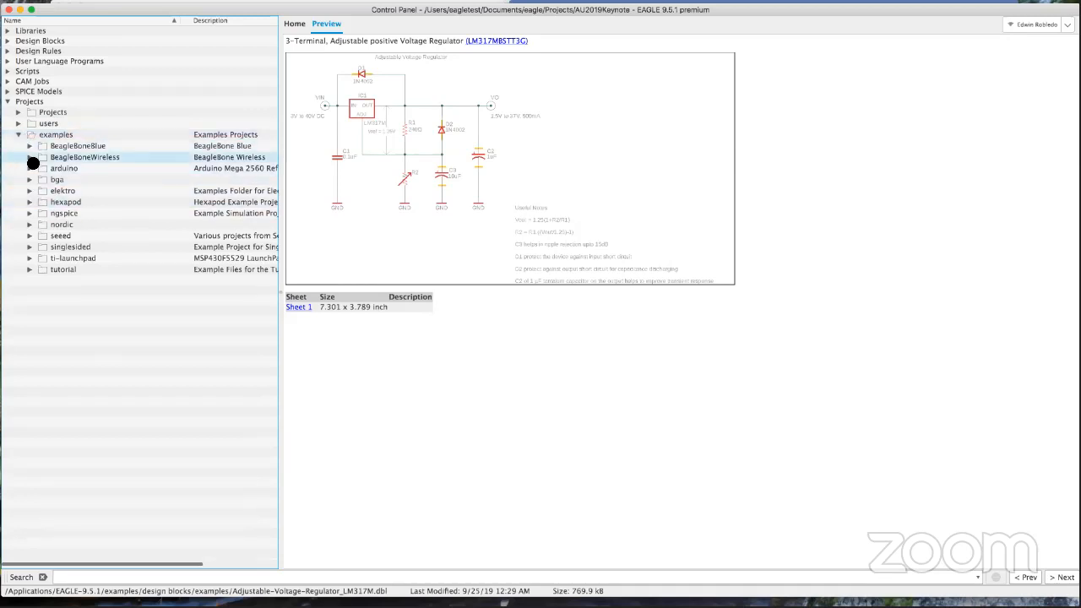
{"action": "left_click", "coordinate": [29, 158]}
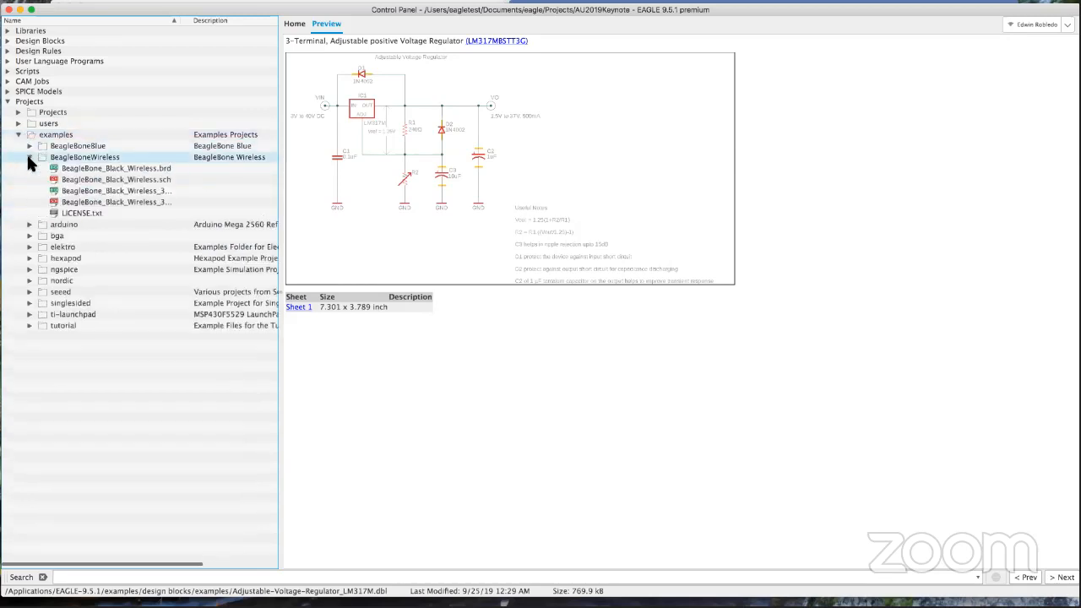
Preview the BeagleBone_Black_Wireless board and schematic files, including the 3D versions, and collapse the BeagleBoneWireless and examples folders.
{"action": "left_click", "coordinate": [294, 24]}
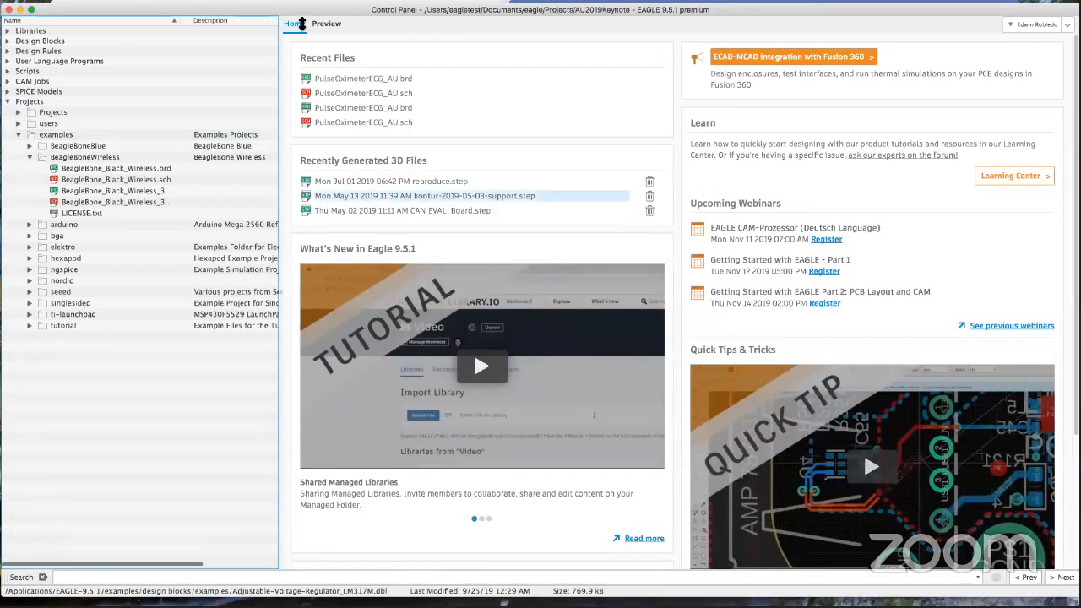
{"action": "left_click", "coordinate": [332, 25]}
{"action": "left_click", "coordinate": [152, 168]}
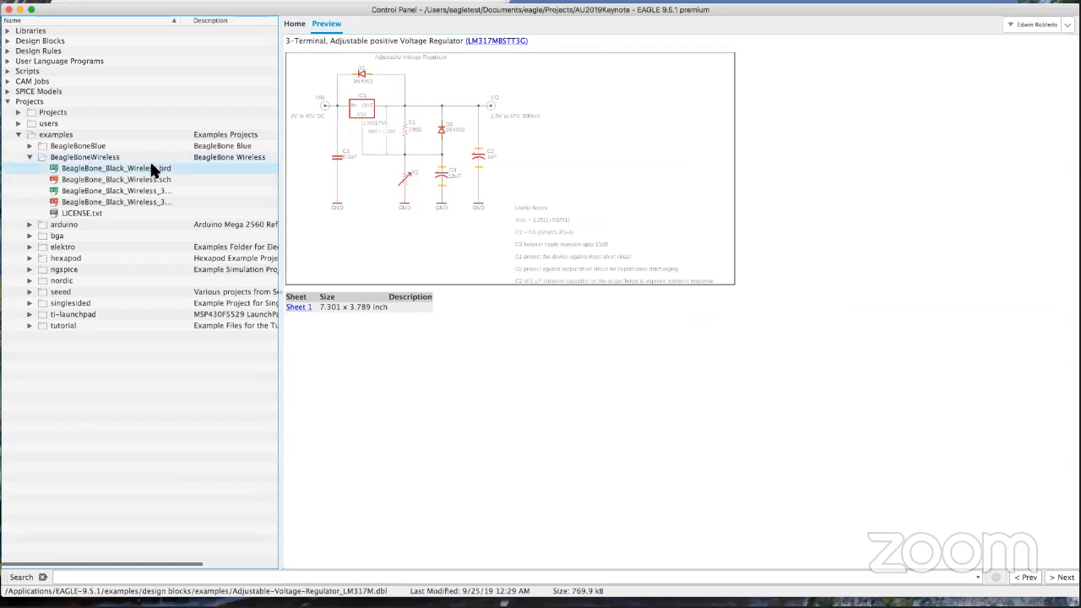
{"action": "left_click", "coordinate": [154, 179]}
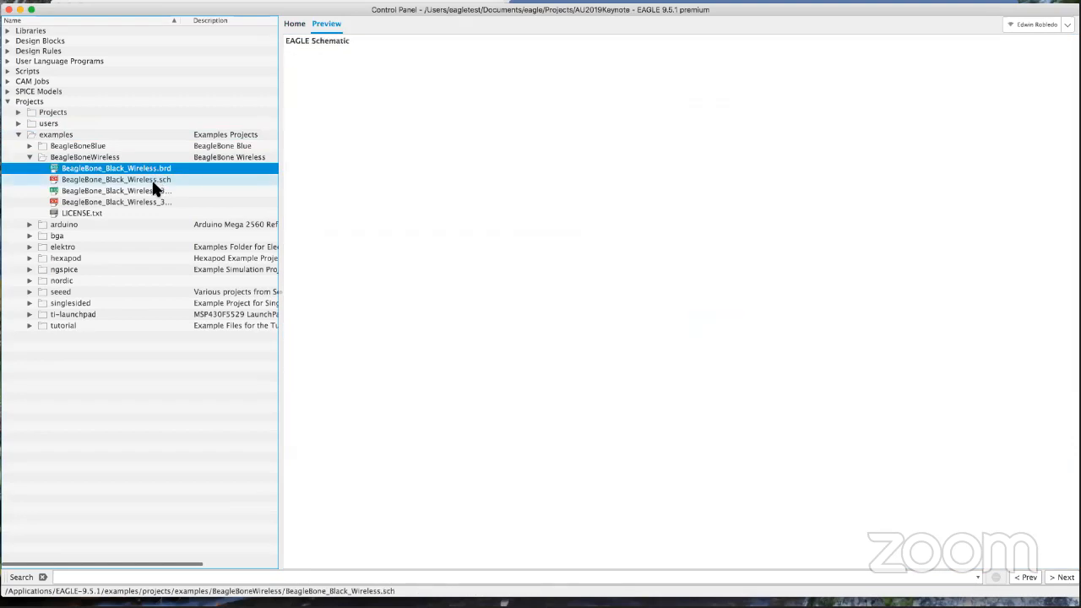
{"action": "left_click", "coordinate": [149, 195]}
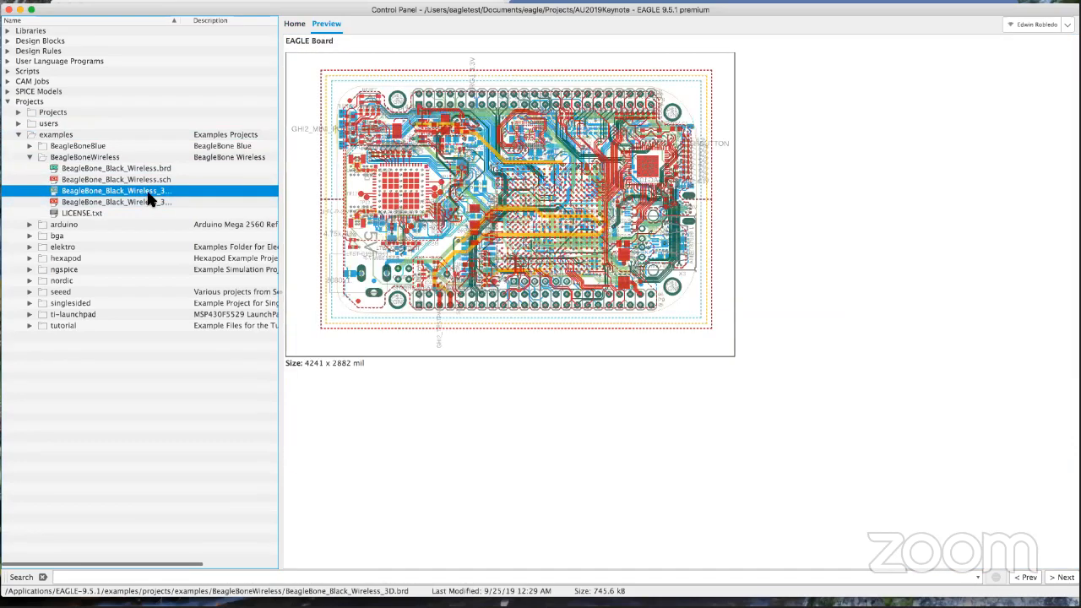
{"action": "left_click", "coordinate": [144, 203]}
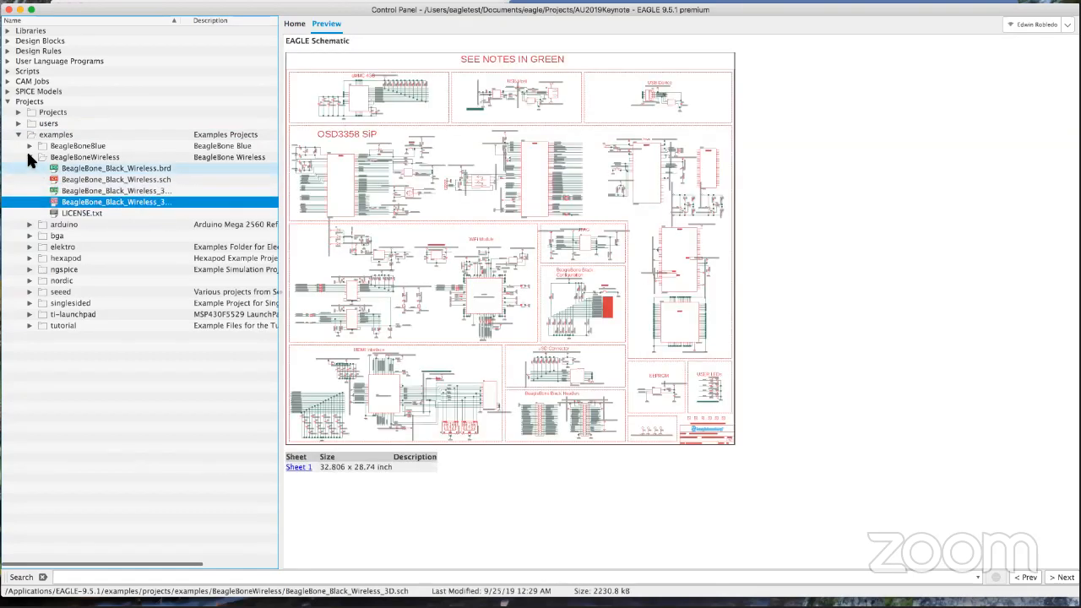
{"action": "left_click", "coordinate": [30, 158]}
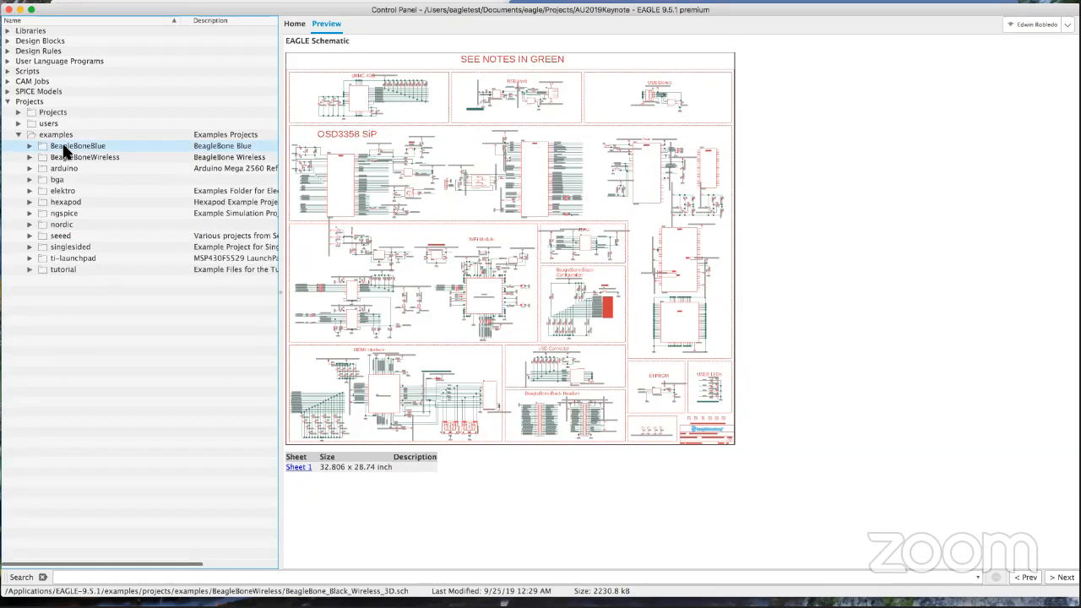
{"action": "left_click", "coordinate": [18, 134]}
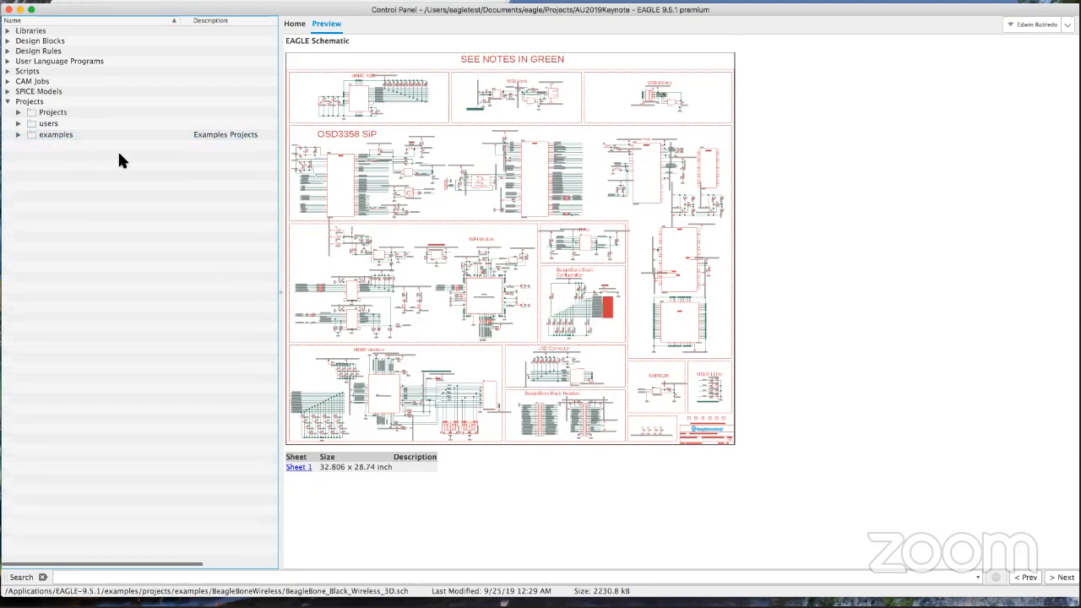
Create a new project named GettingStartedNov2019 in the Projects folder.
{"action": "left_click", "coordinate": [18, 113]}
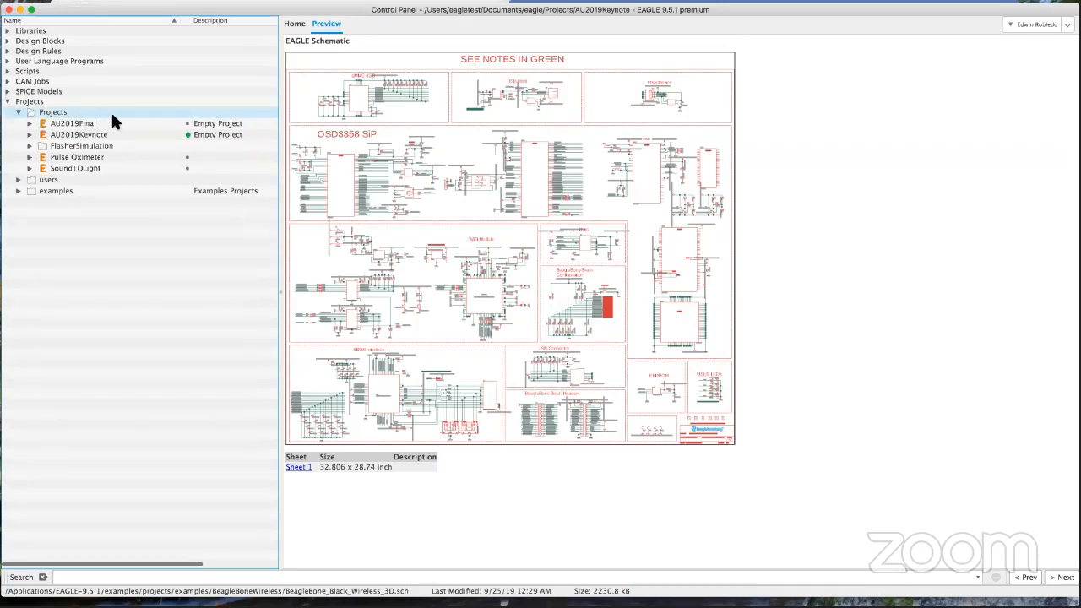
{"action": "left_click", "coordinate": [86, 112]}
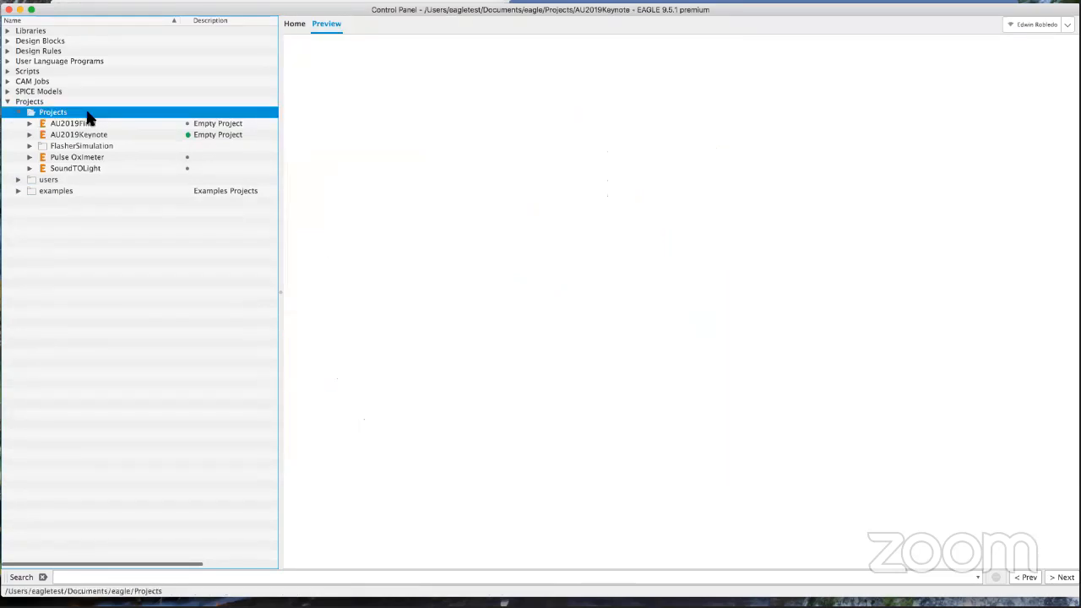
{"action": "right_click", "coordinate": [88, 118]}
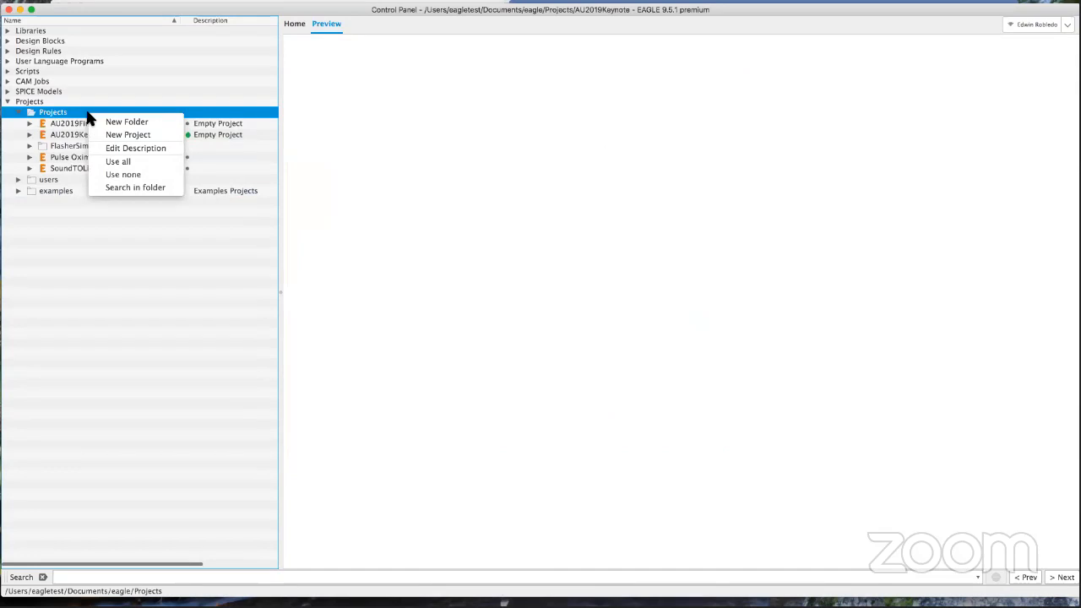
{"action": "left_click", "coordinate": [126, 135]}
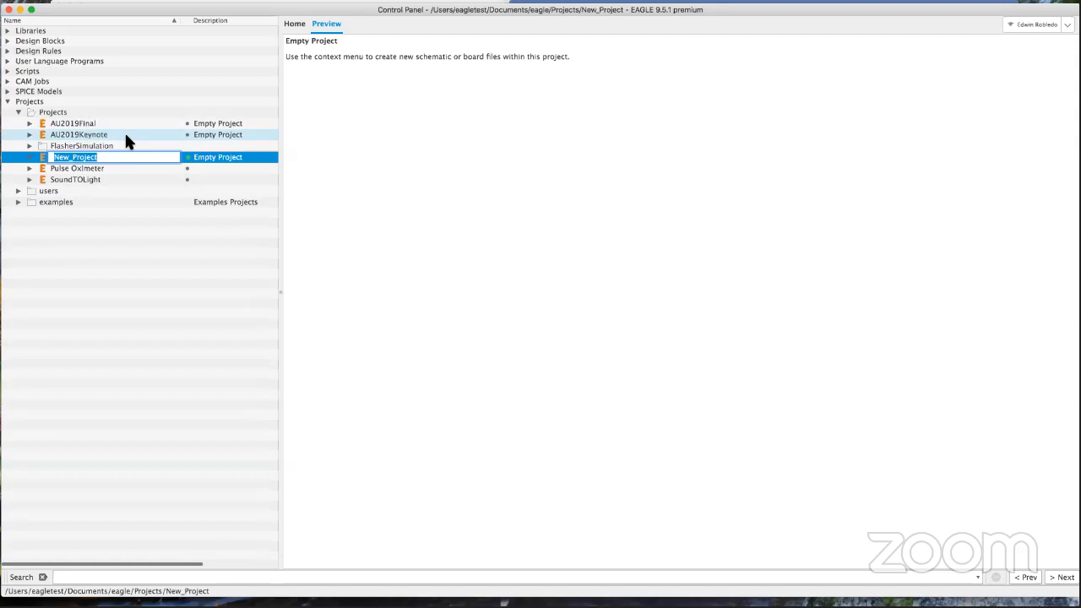
{"action": "type", "text": "GettingSta"}
{"action": "key", "text": "Return"}
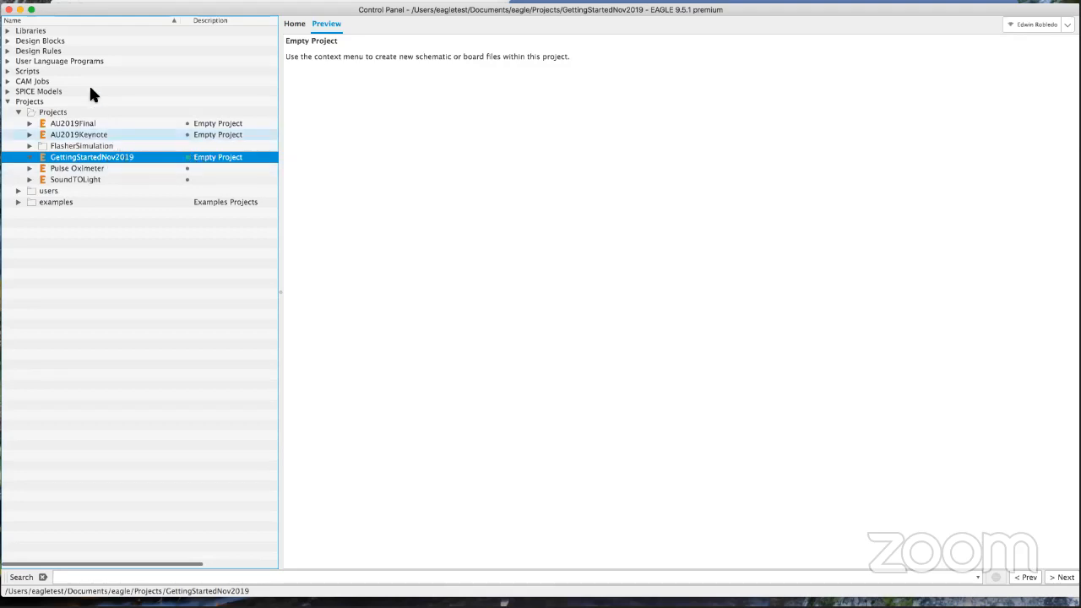
Enable the 19inch, 40xx, 41xx and 45xx libraries in the Eagle Pcb folder of the Managed Libraries.
{"action": "left_click", "coordinate": [8, 32]}
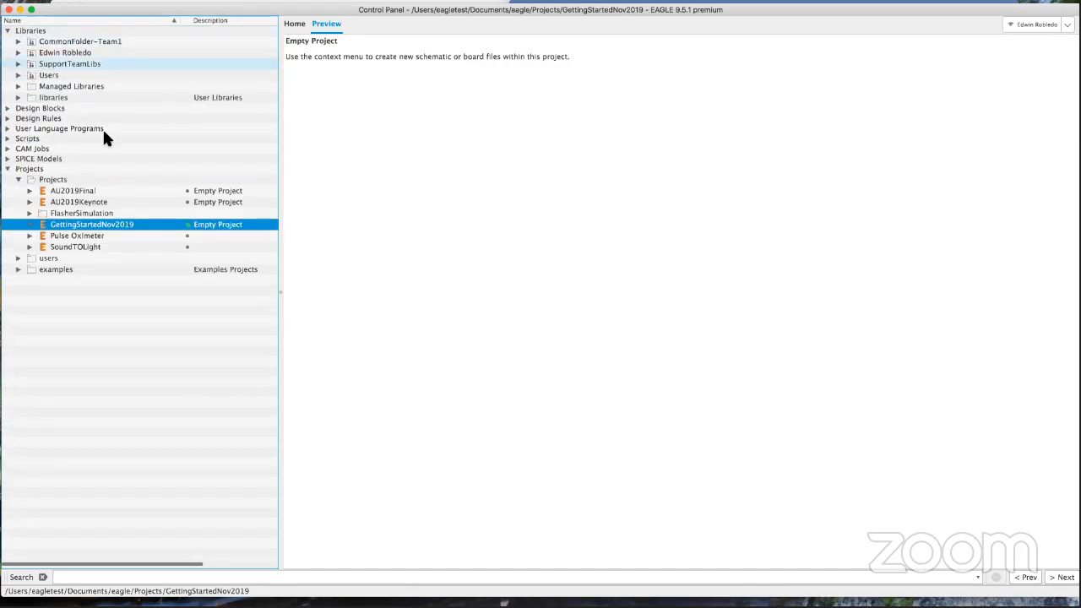
{"action": "left_click", "coordinate": [18, 86]}
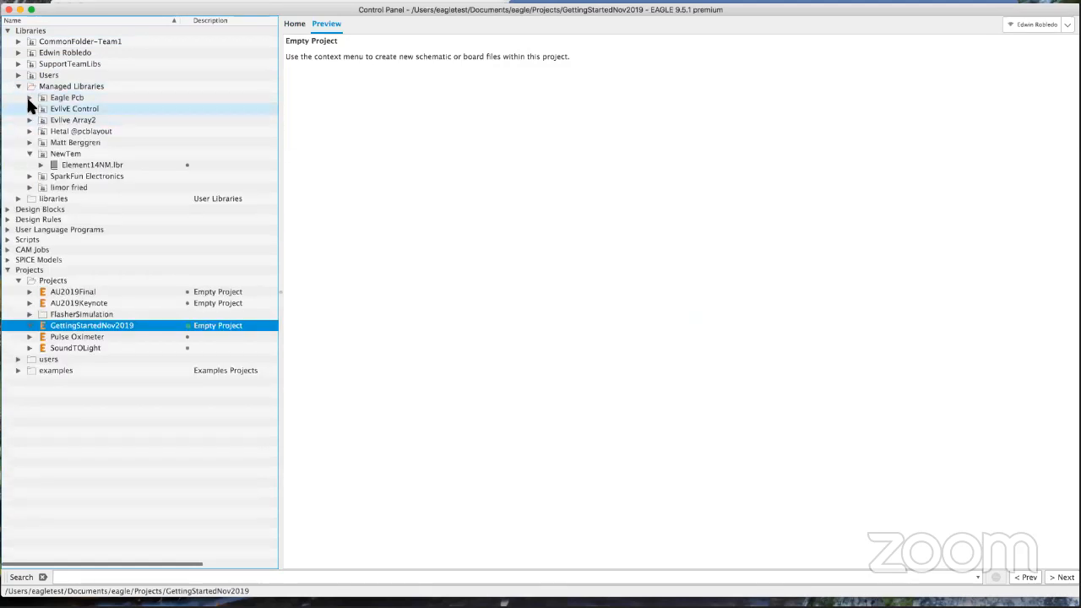
{"action": "left_click", "coordinate": [29, 97]}
{"action": "scroll", "coordinate": [195, 101], "scroll_direction": "up", "scroll_amount": 3}
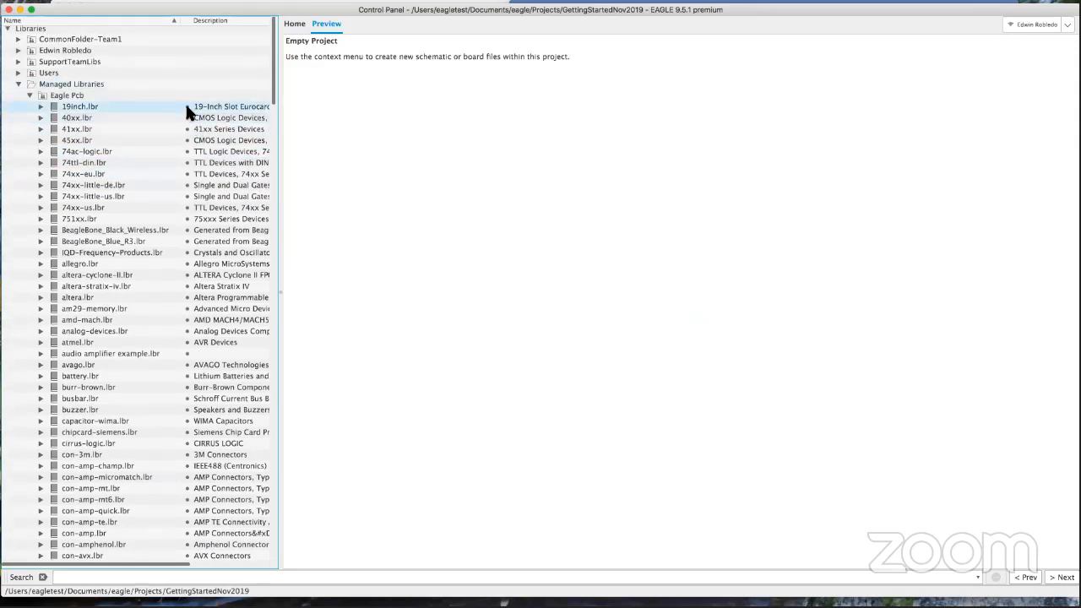
{"action": "left_click", "coordinate": [186, 108]}
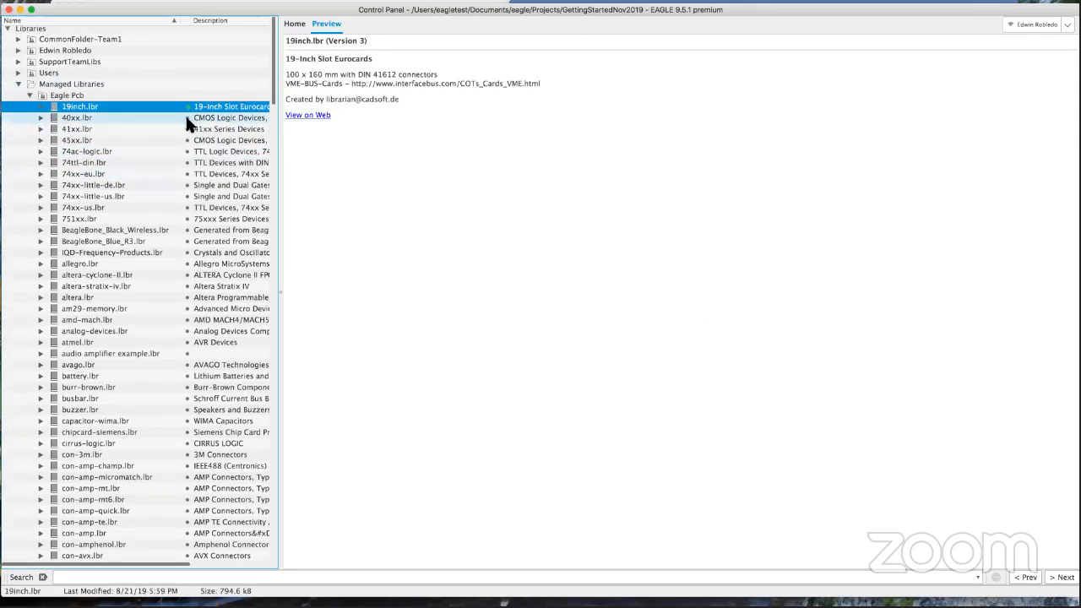
{"action": "left_click", "coordinate": [186, 118]}
{"action": "left_click", "coordinate": [186, 129]}
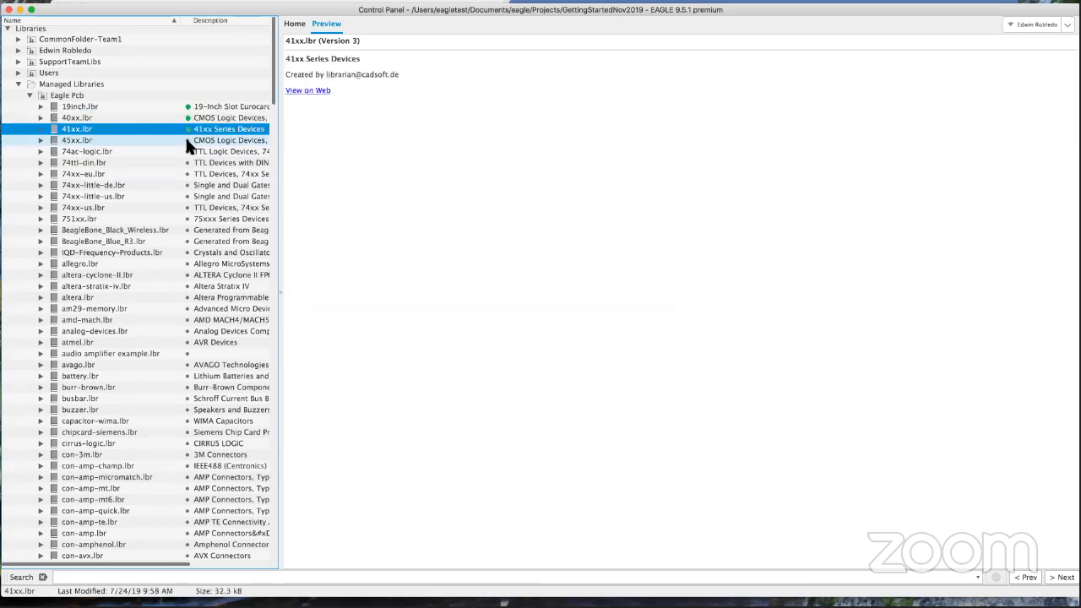
{"action": "left_click", "coordinate": [186, 140]}
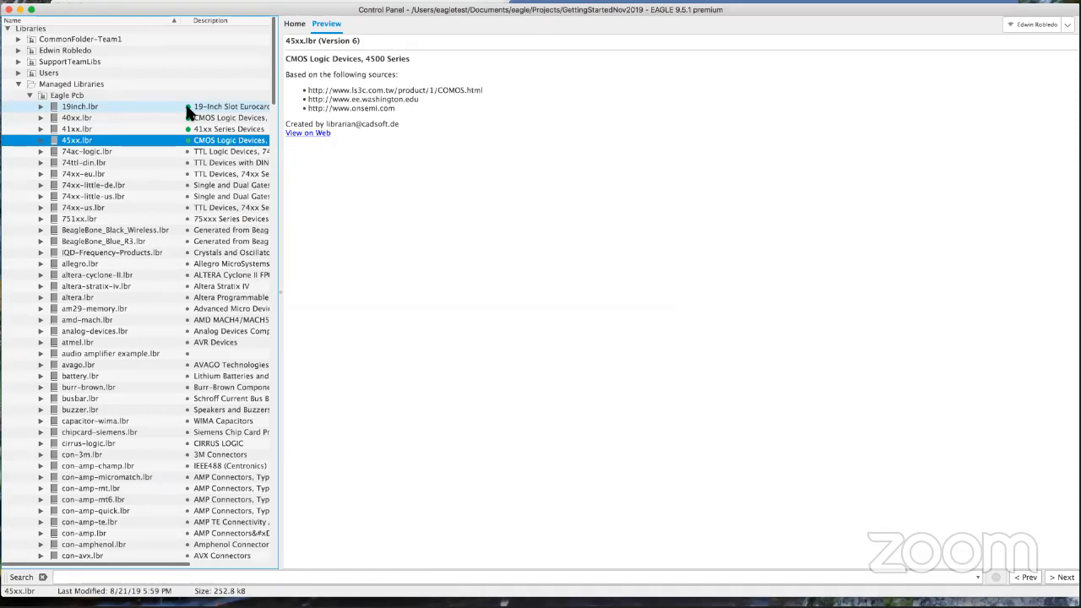
Disable the 19inch, 40xx, 41xx and 45xx libraries again.
{"action": "left_click", "coordinate": [187, 107]}
{"action": "left_click", "coordinate": [186, 118]}
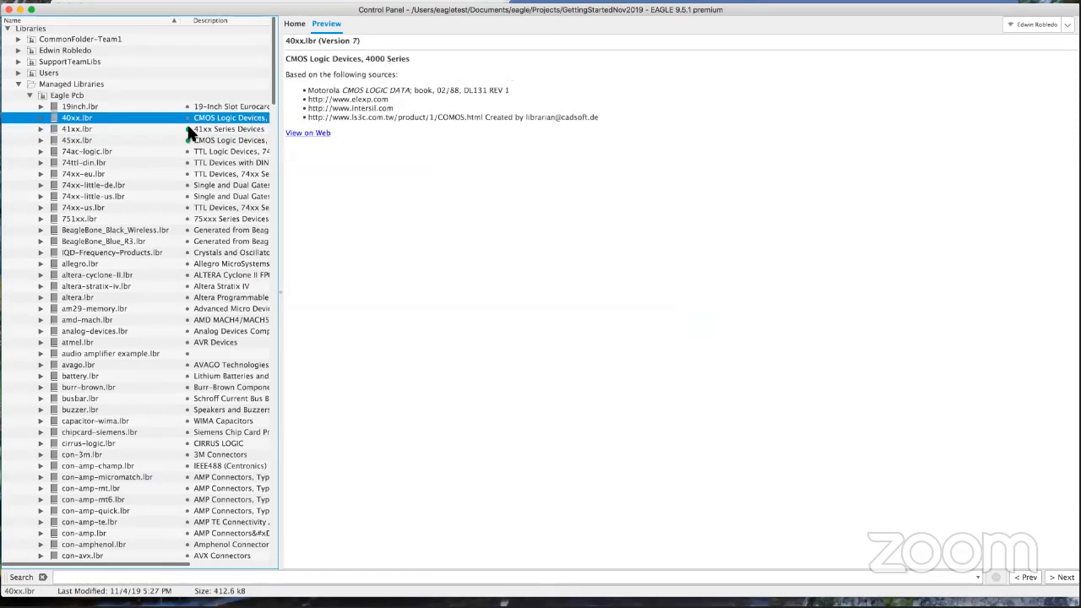
{"action": "left_click", "coordinate": [188, 134]}
{"action": "key", "text": "Down"}
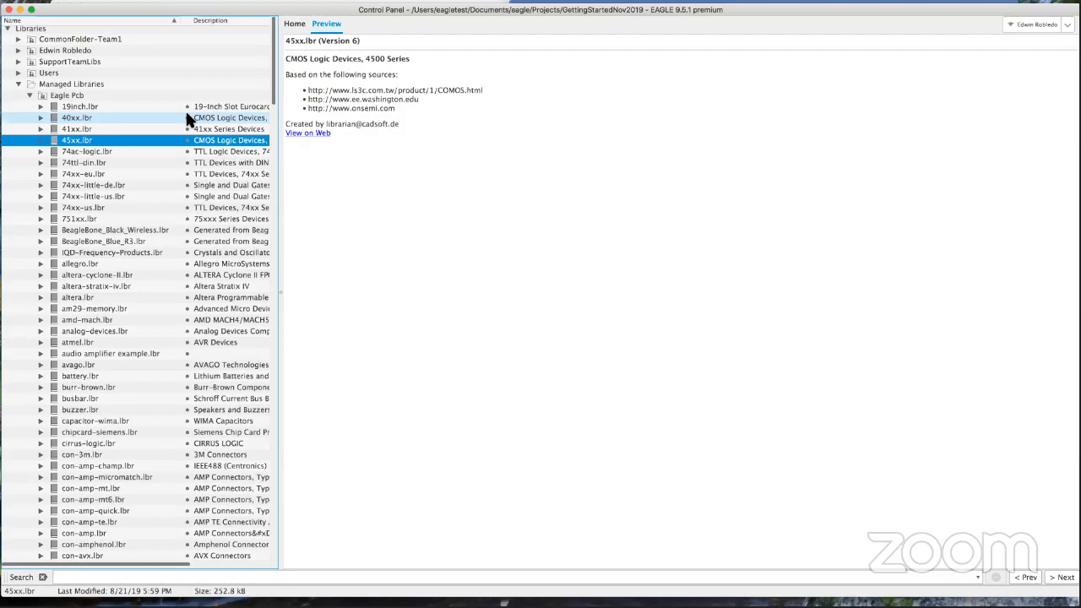
Look through the Eagle Pcb list to check which libraries are enabled, and collapse Libraries.
{"action": "scroll", "coordinate": [270, 69], "scroll_direction": "down", "scroll_amount": 3}
{"action": "scroll", "coordinate": [284, 145], "scroll_direction": "down", "scroll_amount": 15}
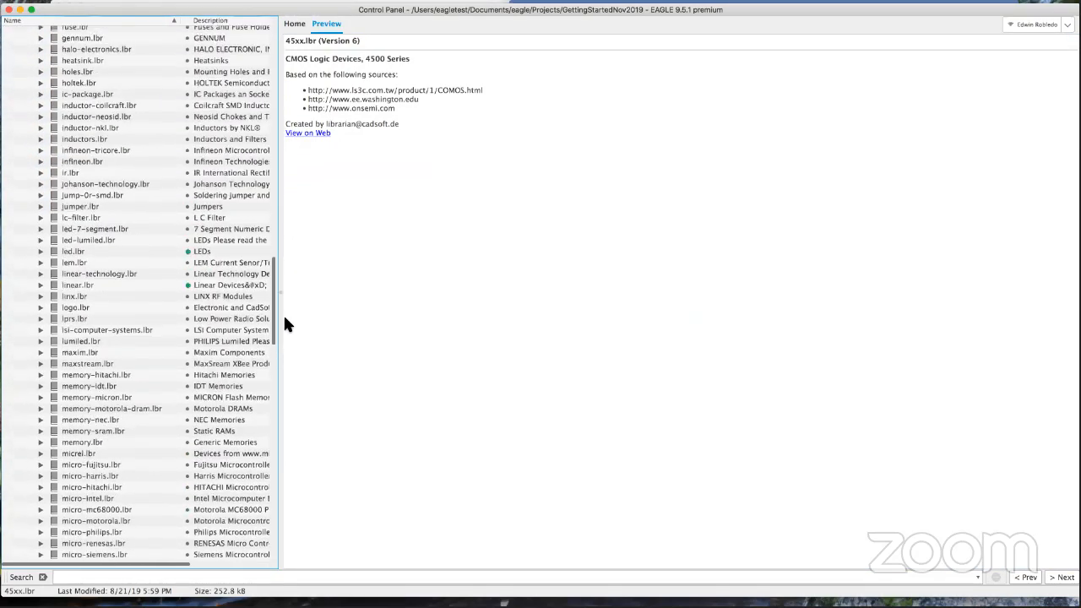
{"action": "left_click", "coordinate": [186, 251]}
{"action": "left_click_drag", "start_coordinate": [273, 297], "coordinate": [272, 56]}
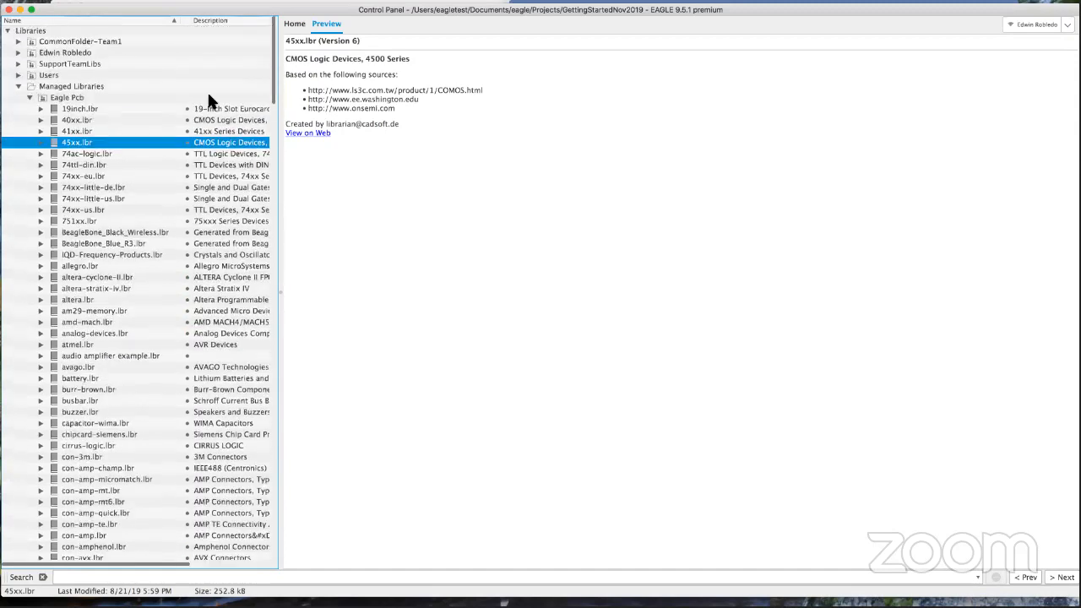
{"action": "left_click", "coordinate": [7, 31]}
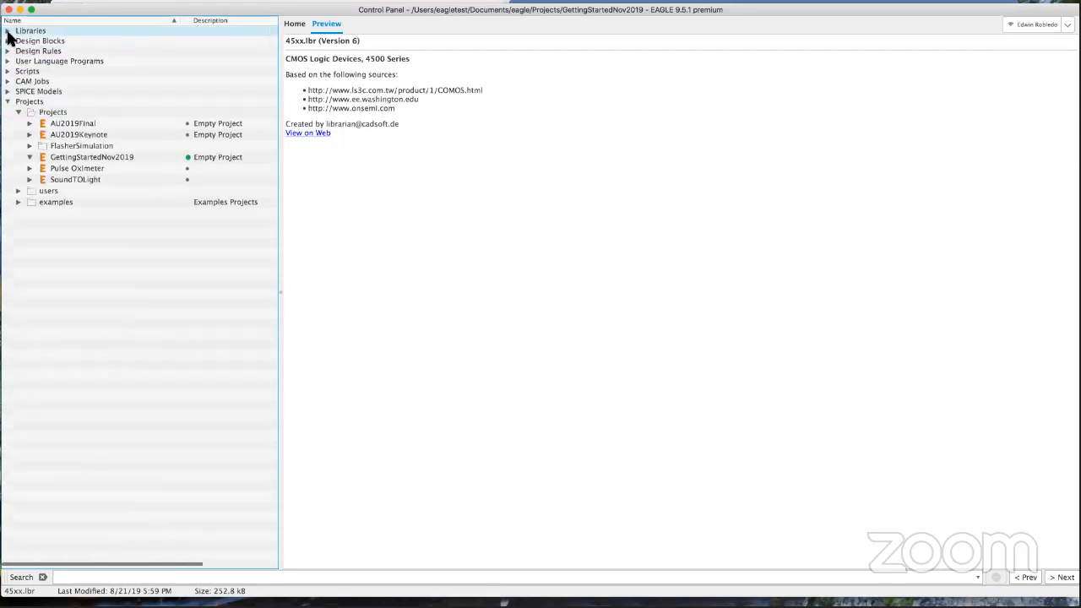
Activate the Pulse Oximeter and AU2019Final projects in turn, switch back to GettingStartedNov2019, and collapse AU2019Final.
{"action": "double_click", "coordinate": [186, 169]}
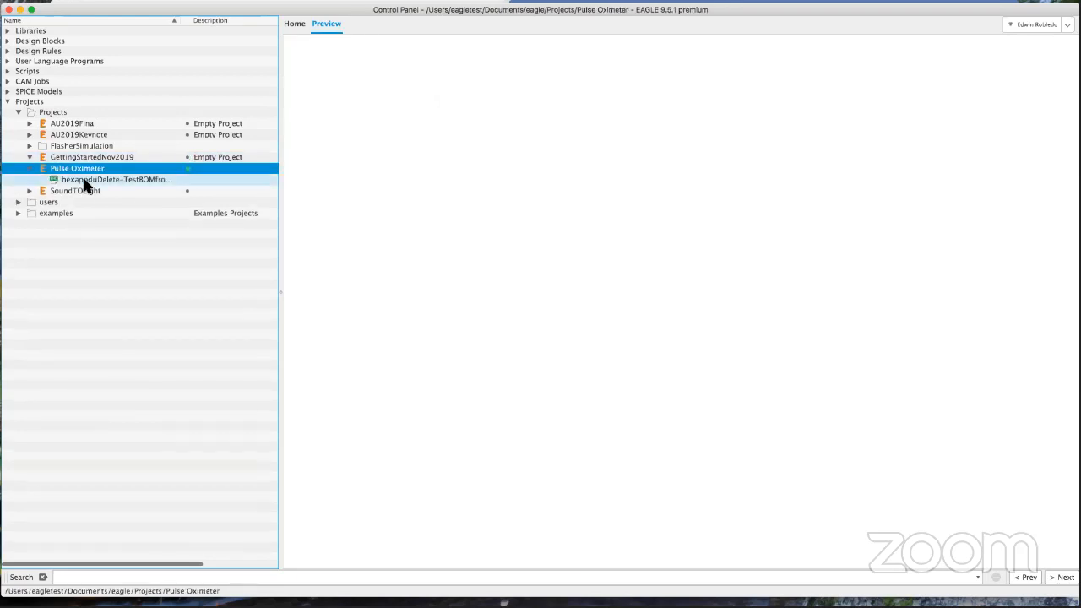
{"action": "double_click", "coordinate": [187, 126]}
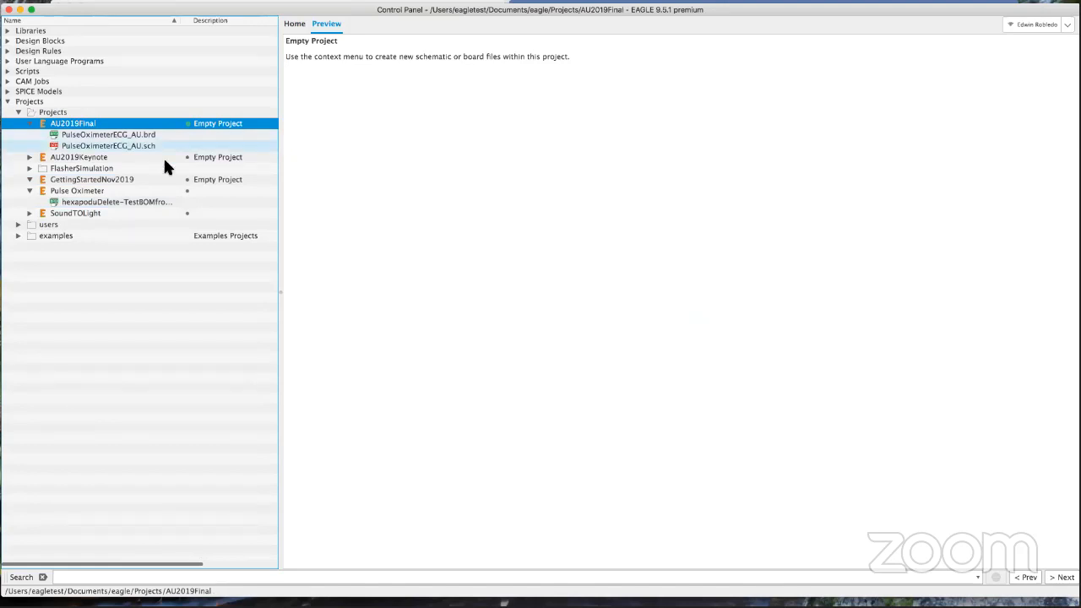
{"action": "left_click", "coordinate": [189, 181]}
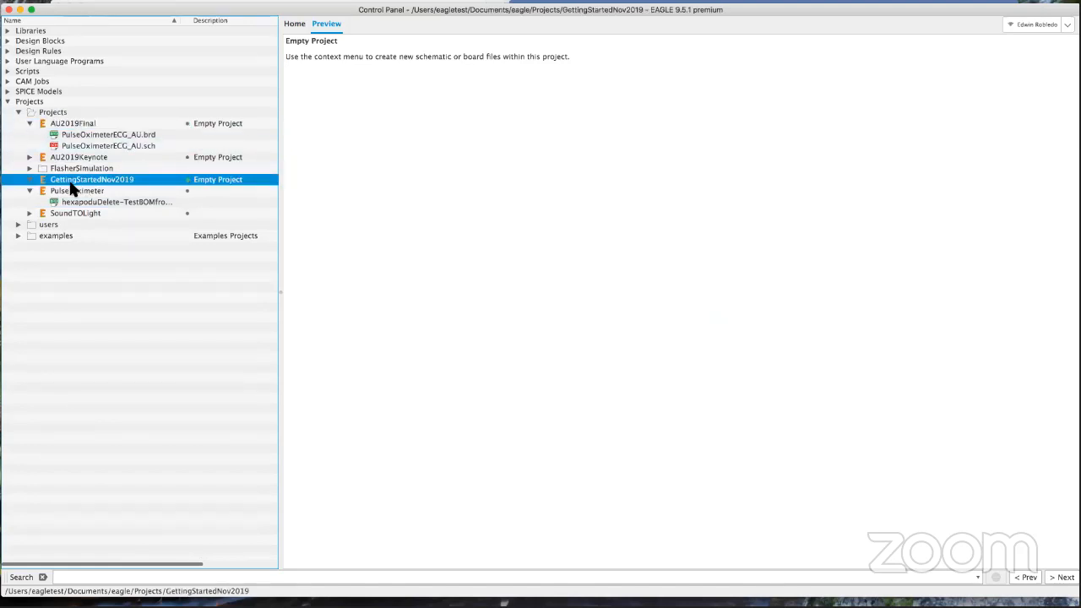
{"action": "left_click", "coordinate": [28, 124]}
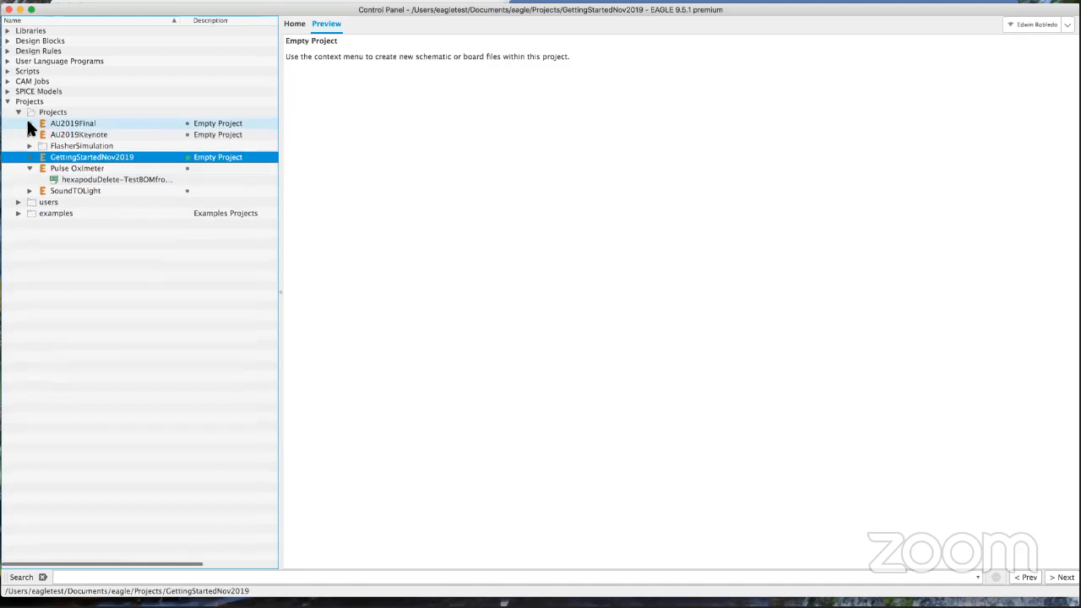
Create a new schematic in the GettingStartedNov2019 project.
{"action": "right_click", "coordinate": [96, 161]}
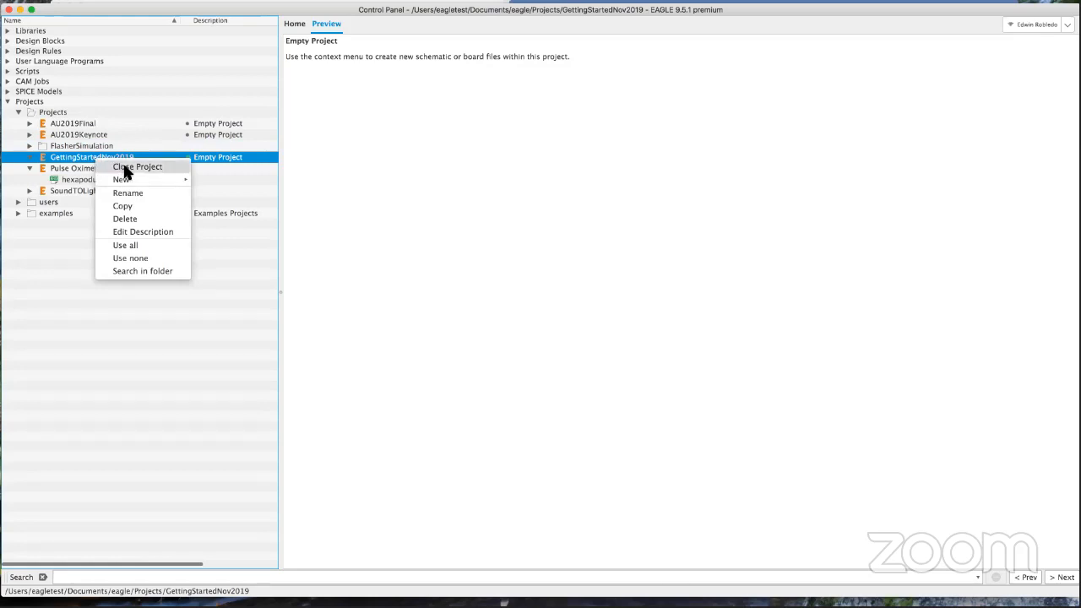
{"action": "mouse_move", "coordinate": [131, 177]}
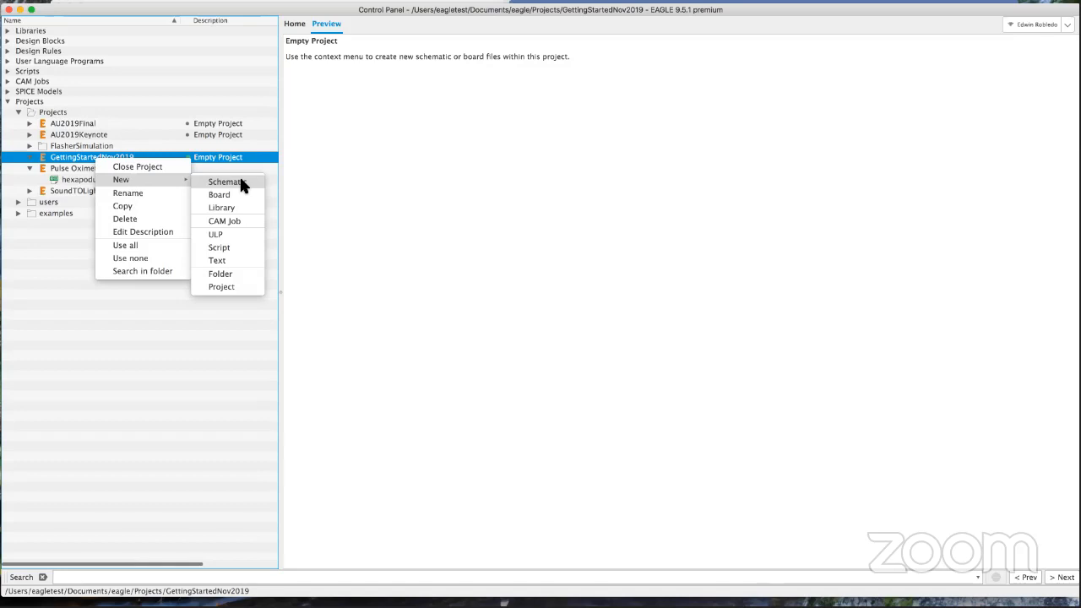
{"action": "left_click", "coordinate": [240, 182]}
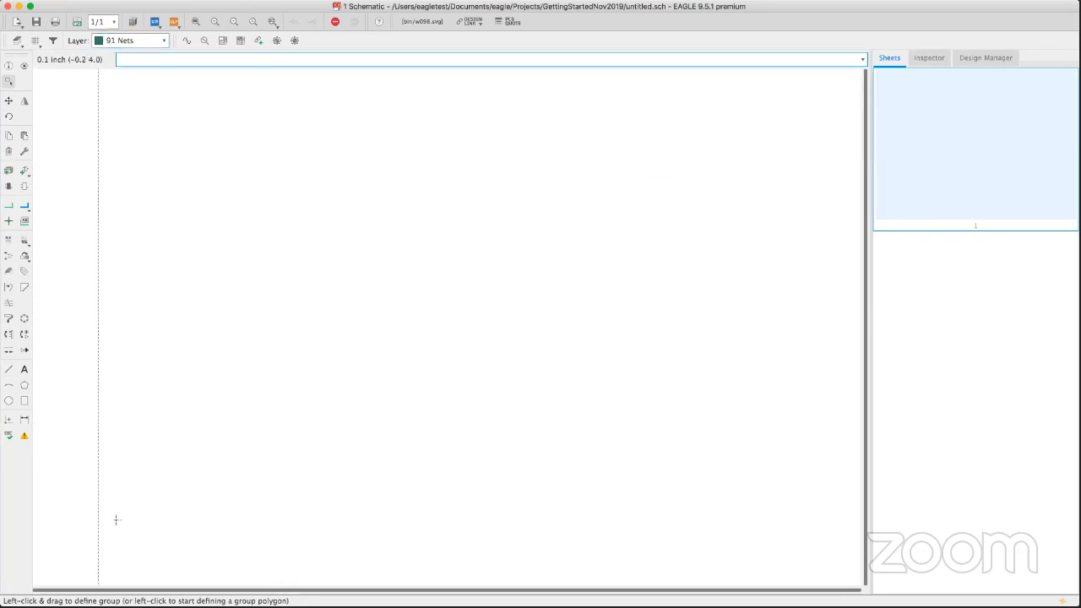
{"action": "mouse_move", "coordinate": [92, 1]}
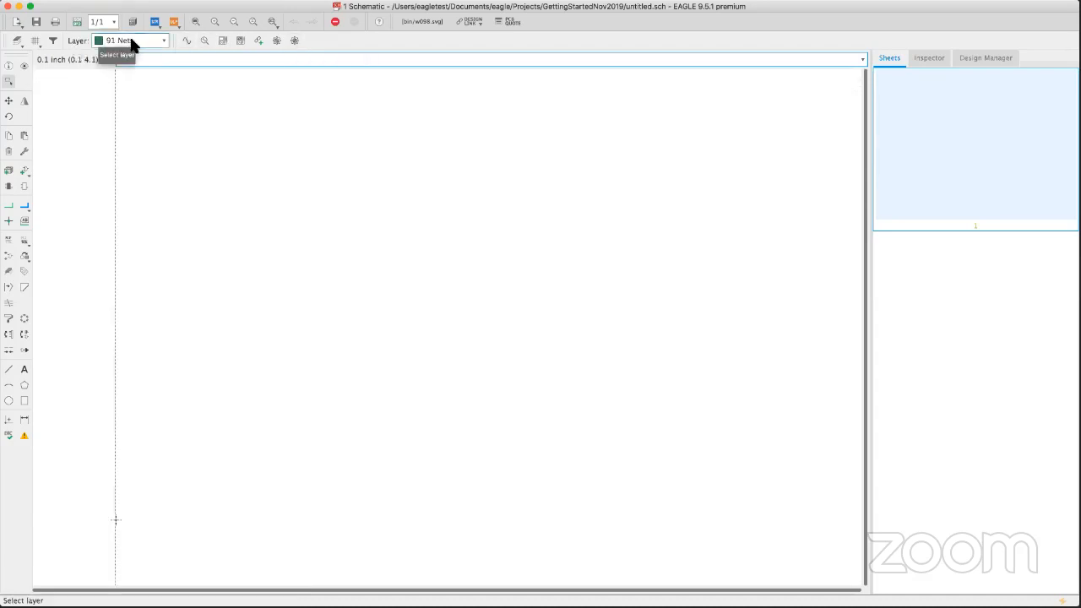
Look through the schematic editor's layer list and its Design Manager, Inspector and Sheets views.
{"action": "left_click", "coordinate": [162, 39]}
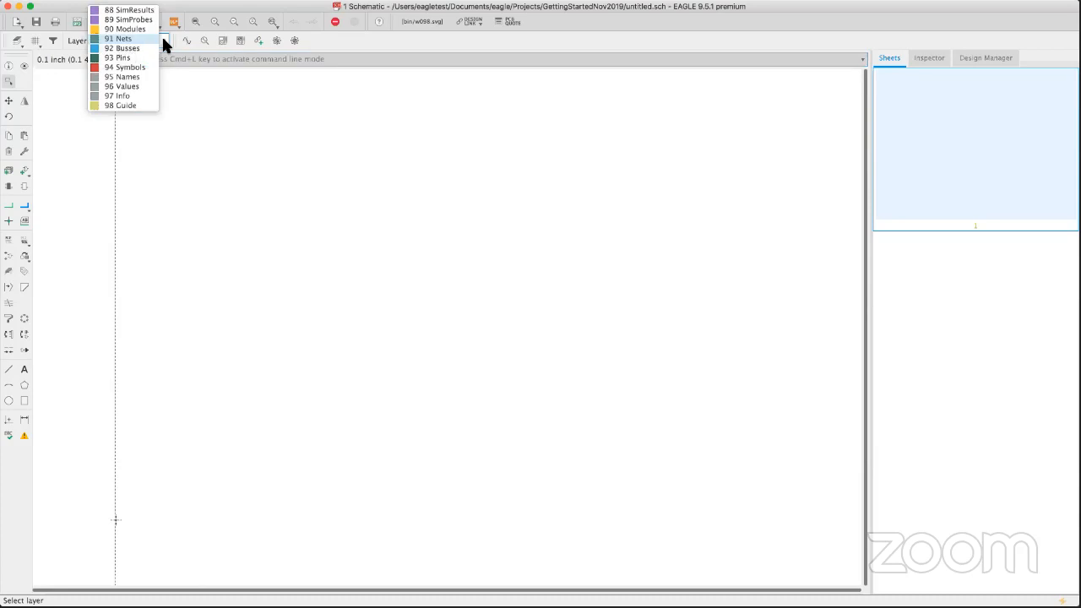
{"action": "left_click", "coordinate": [162, 35]}
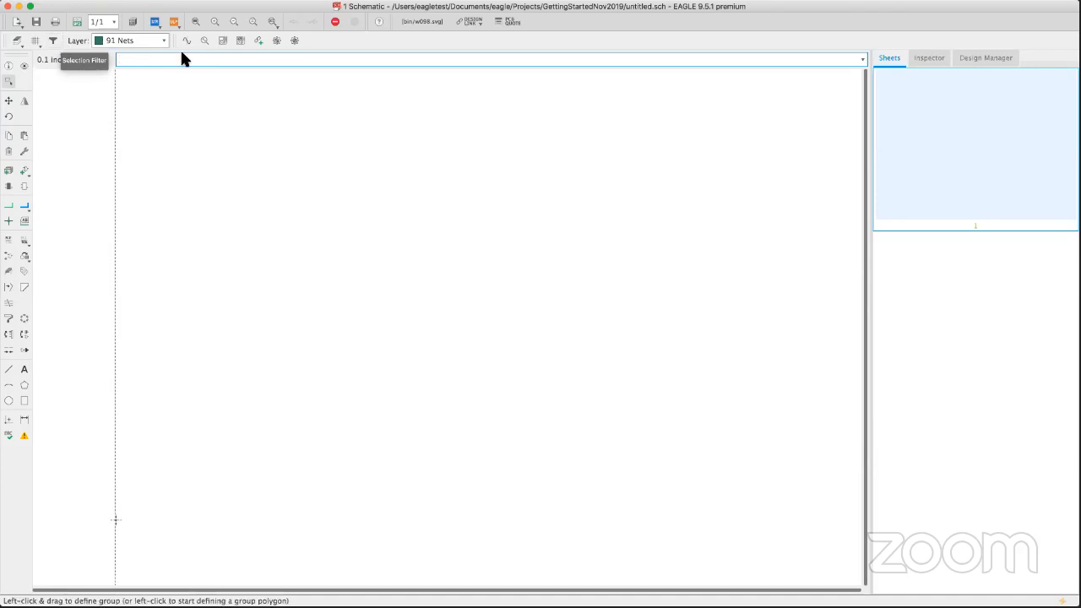
{"action": "left_click", "coordinate": [931, 63]}
{"action": "left_click", "coordinate": [976, 64]}
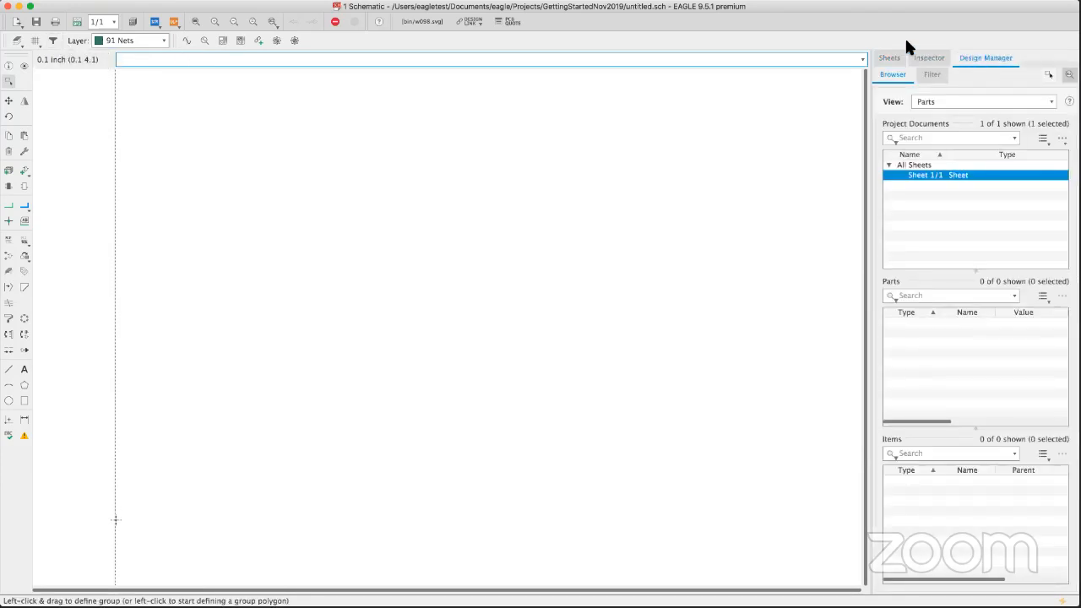
{"action": "left_click", "coordinate": [928, 54]}
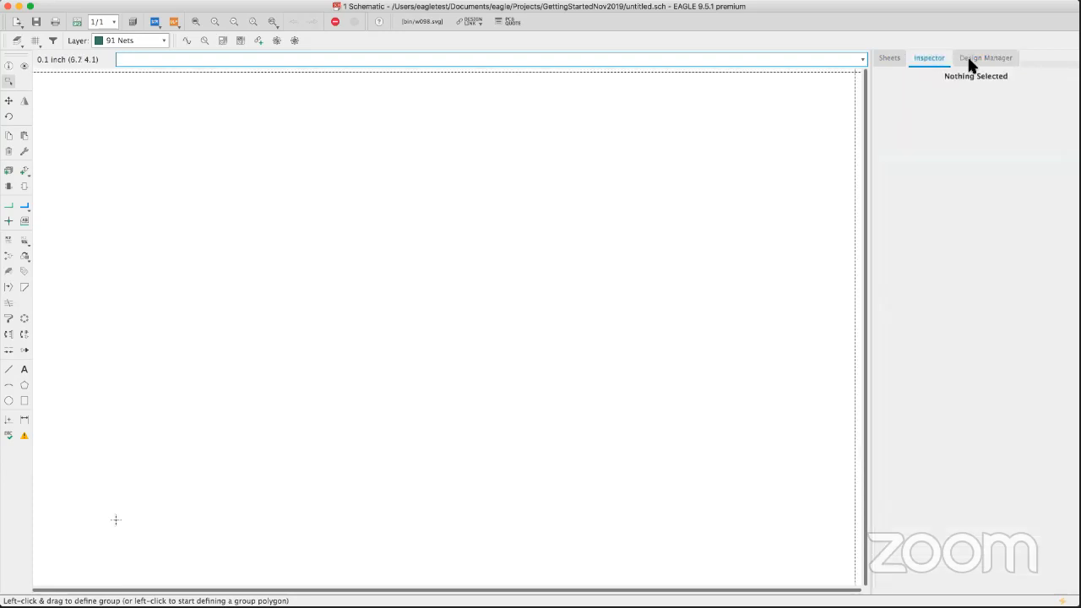
{"action": "left_click", "coordinate": [969, 57]}
{"action": "left_click", "coordinate": [890, 59]}
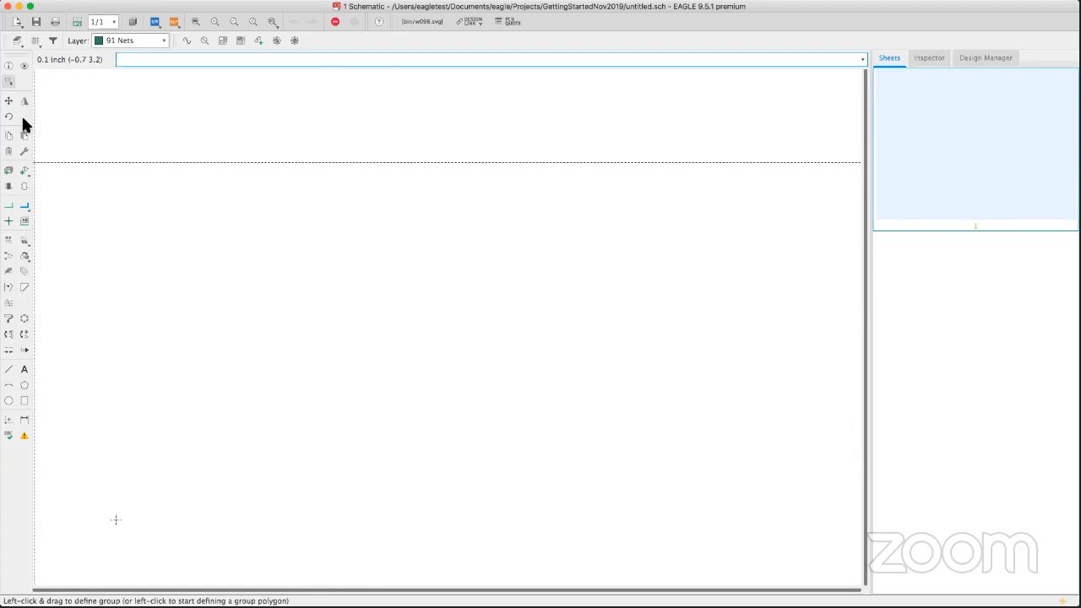
Review the schematic's grid display, style, size and alternate size settings, and close the Grid dialog.
{"action": "left_click", "coordinate": [32, 42]}
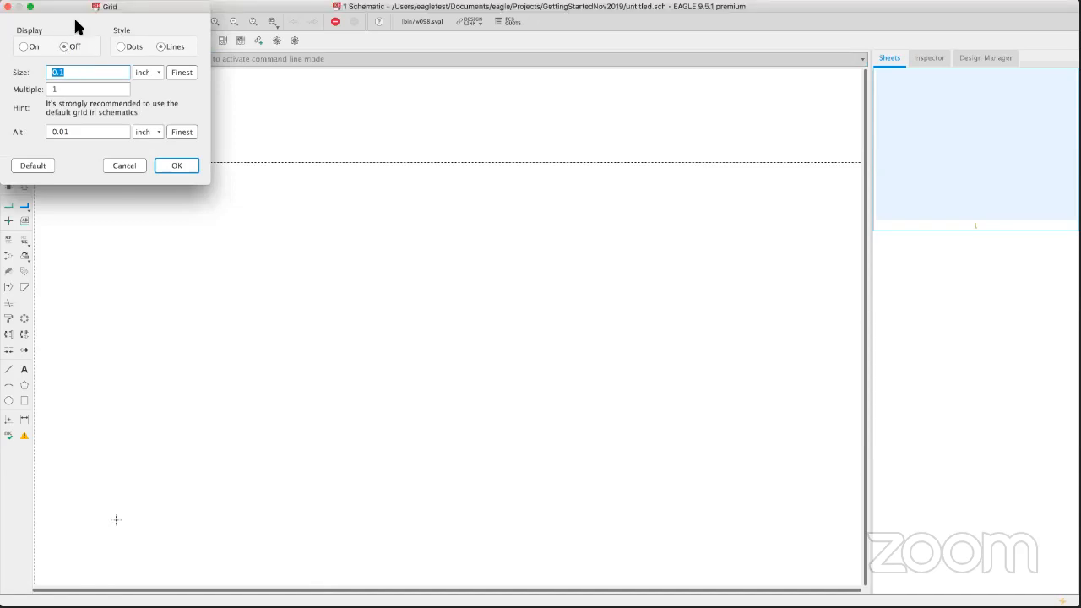
{"action": "left_click_drag", "start_coordinate": [70, 7], "coordinate": [222, 96]}
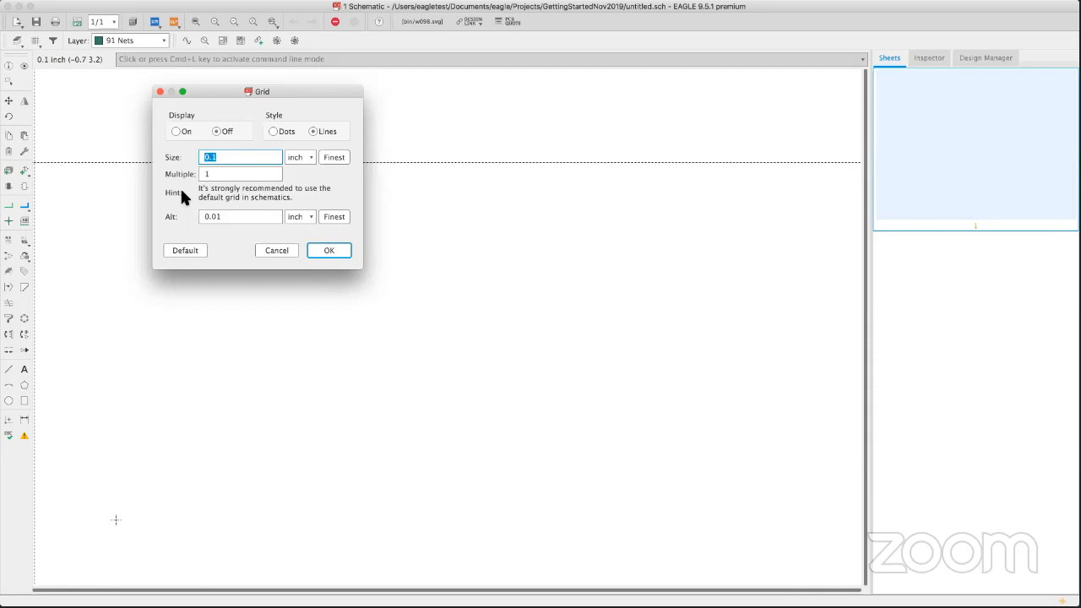
{"action": "left_click", "coordinate": [160, 91]}
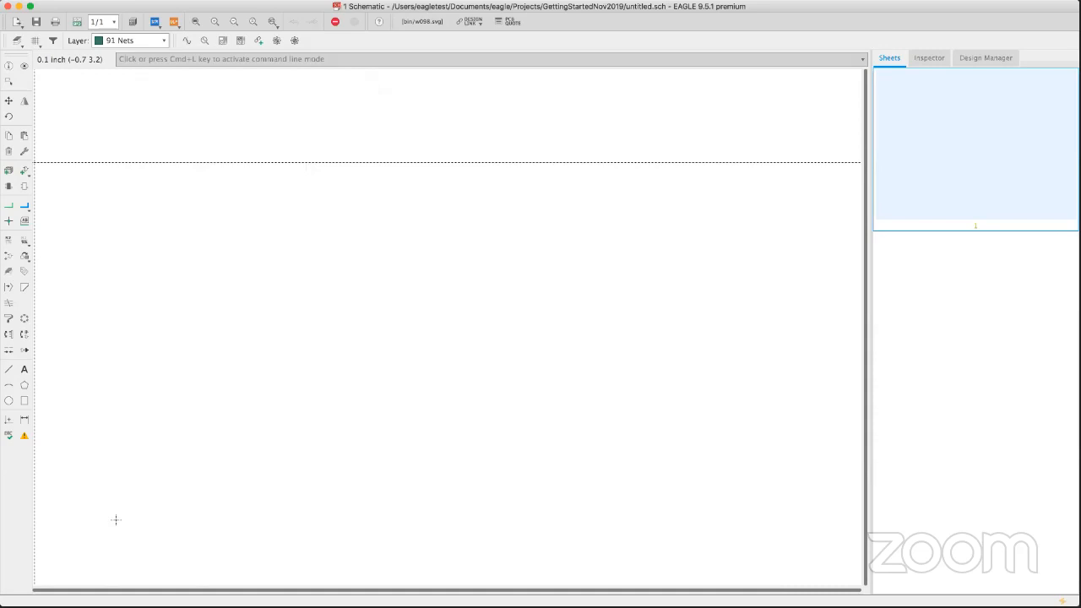
Review the schematic's visible layers, including the Pins layer's visibility, and close the layer settings.
{"action": "left_click", "coordinate": [15, 41]}
{"action": "left_click_drag", "start_coordinate": [70, 14], "coordinate": [282, 43]}
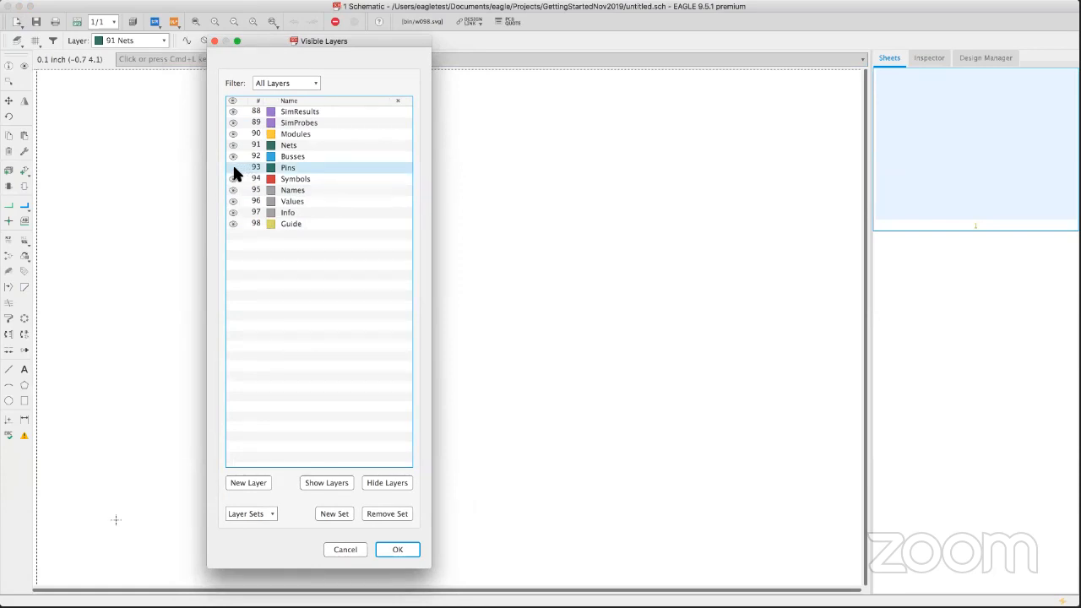
{"action": "left_click", "coordinate": [233, 167]}
{"action": "left_click", "coordinate": [213, 41]}
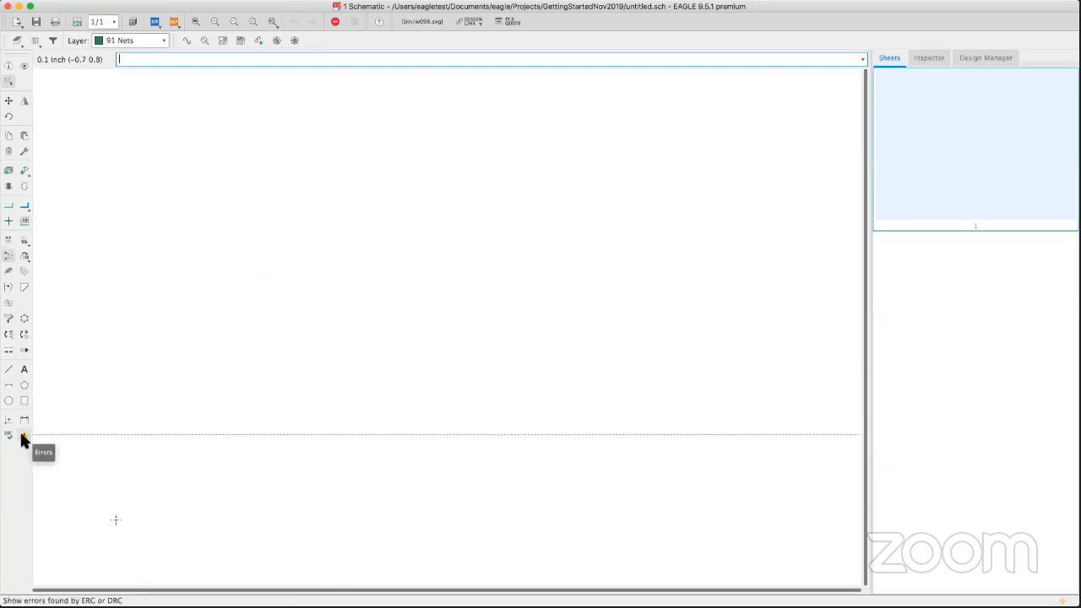
{"action": "left_click", "coordinate": [7, 83]}
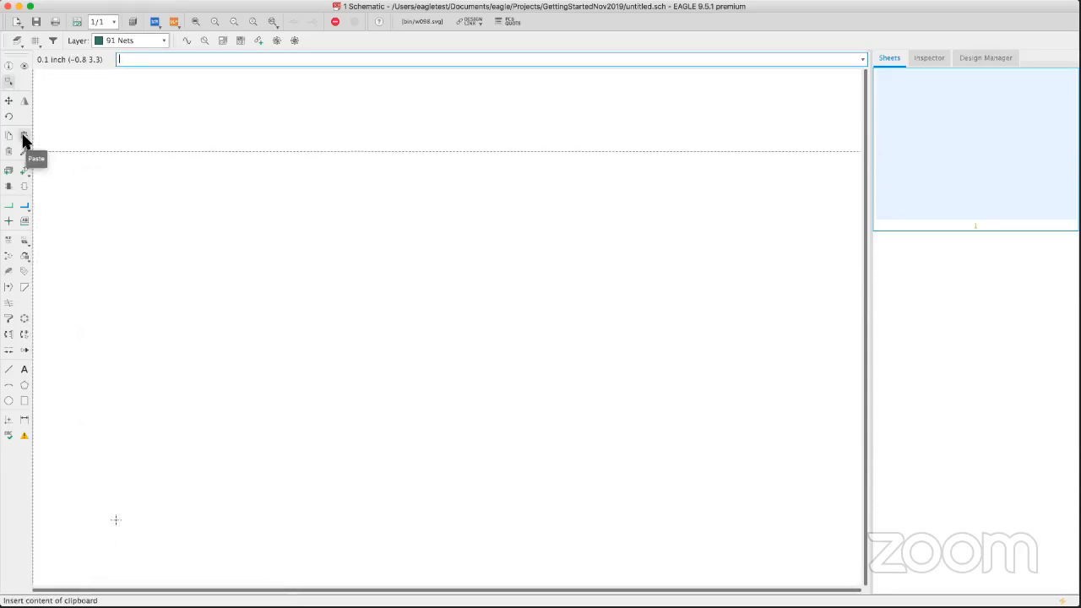
Add the FRAME_A_L drawing frame from the frames library with its lower-left corner at the origin (0.0 0.0).
{"action": "left_click", "coordinate": [22, 176]}
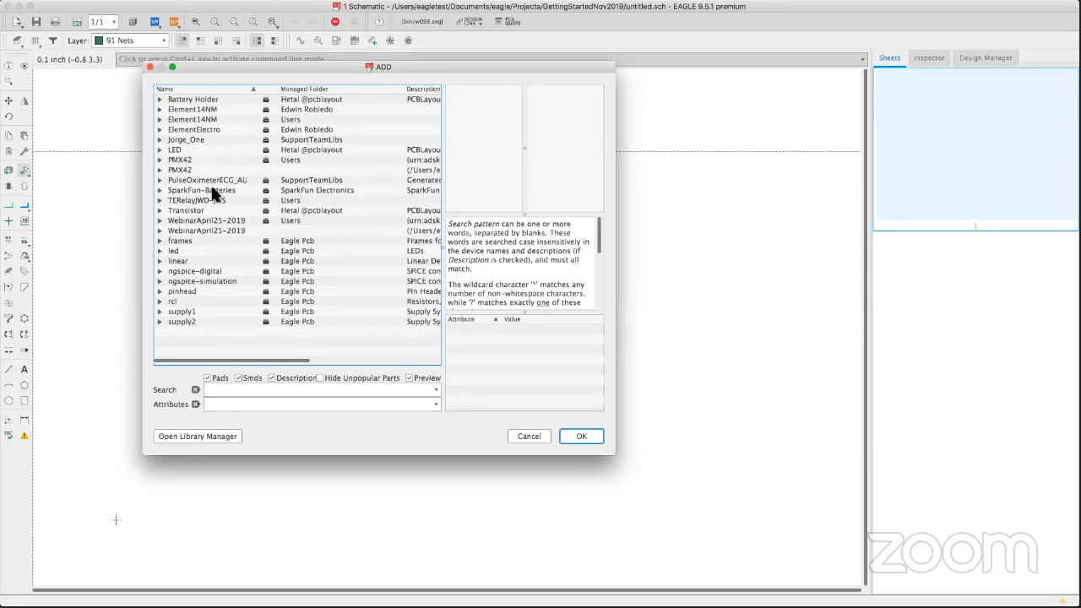
{"action": "left_click", "coordinate": [159, 241]}
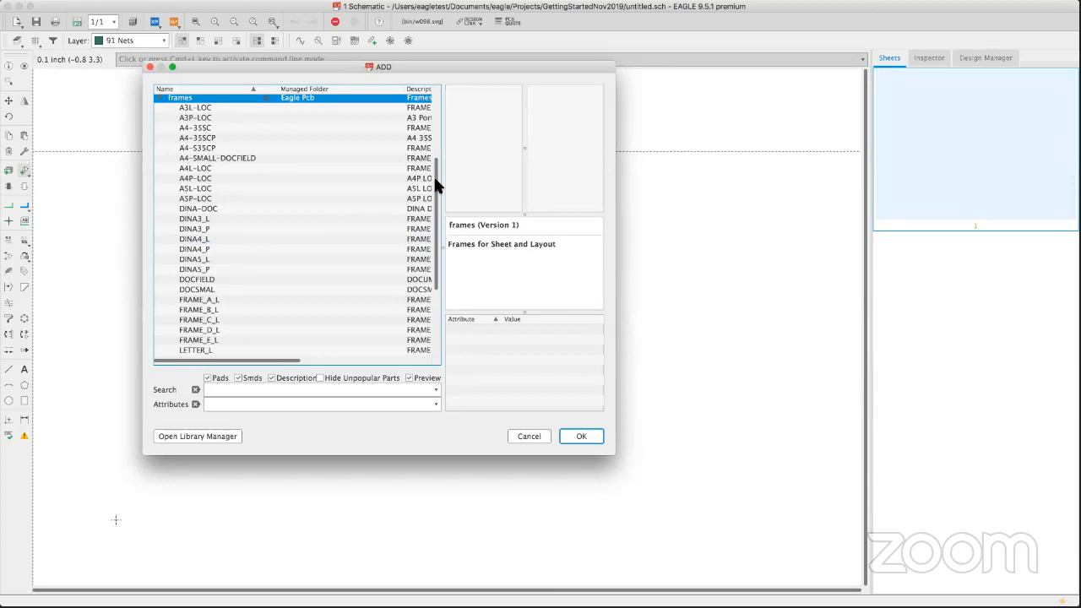
{"action": "left_click_drag", "start_coordinate": [433, 175], "coordinate": [433, 182]}
{"action": "left_click", "coordinate": [211, 282]}
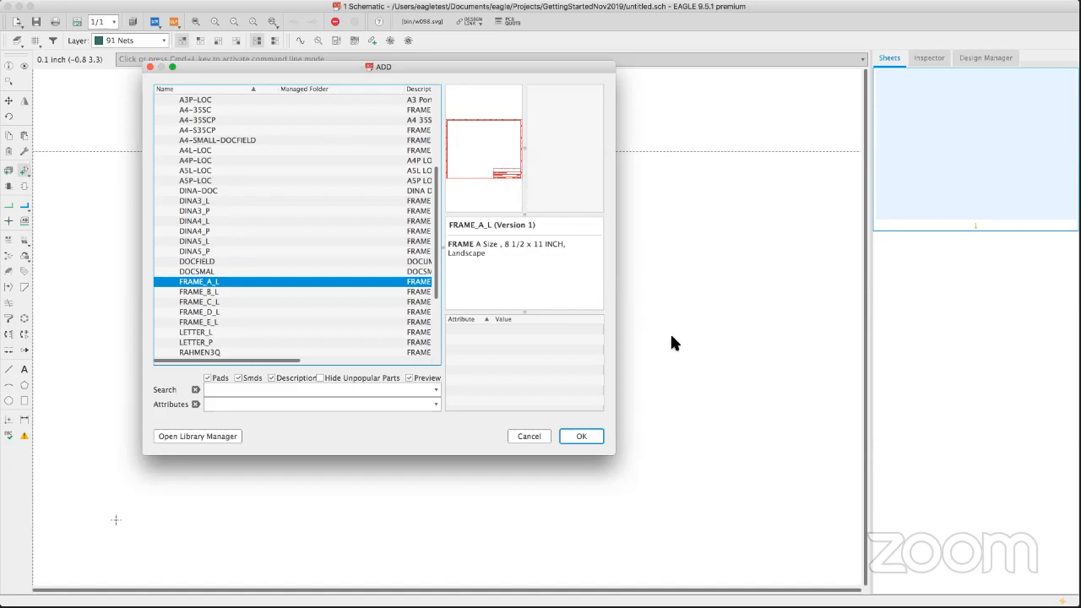
{"action": "left_click", "coordinate": [583, 435]}
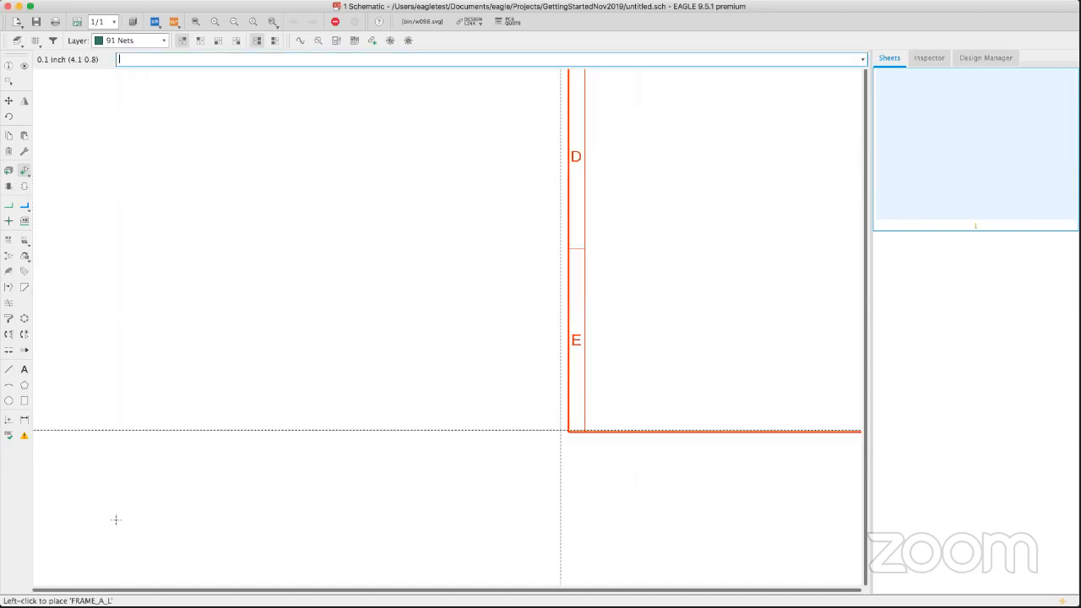
{"action": "scroll", "coordinate": [419, 420], "scroll_direction": "down", "scroll_amount": 8}
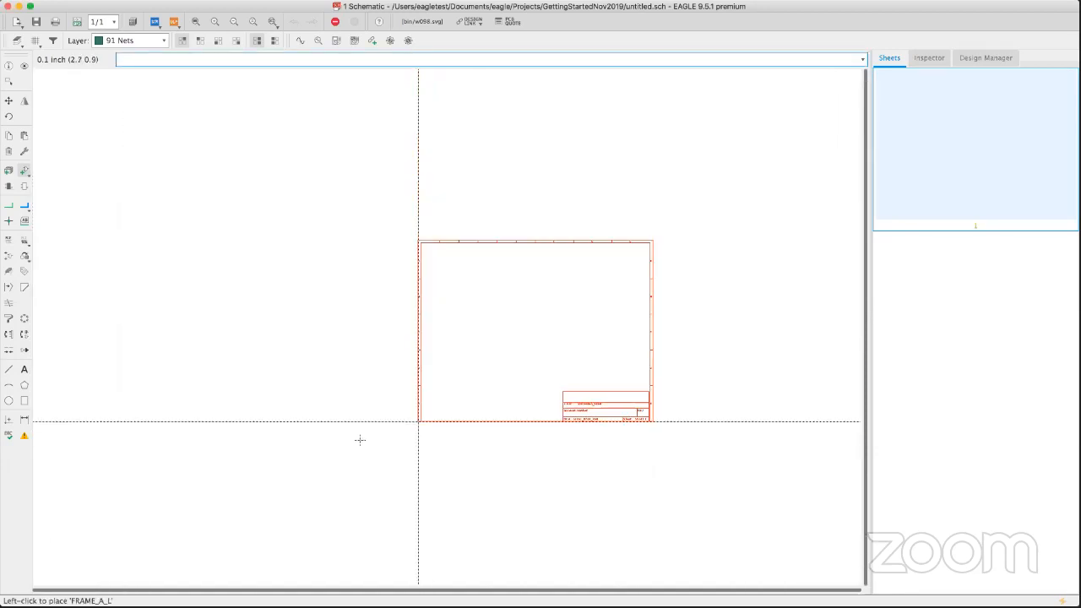
{"action": "scroll", "coordinate": [338, 446], "scroll_direction": "up", "scroll_amount": 2}
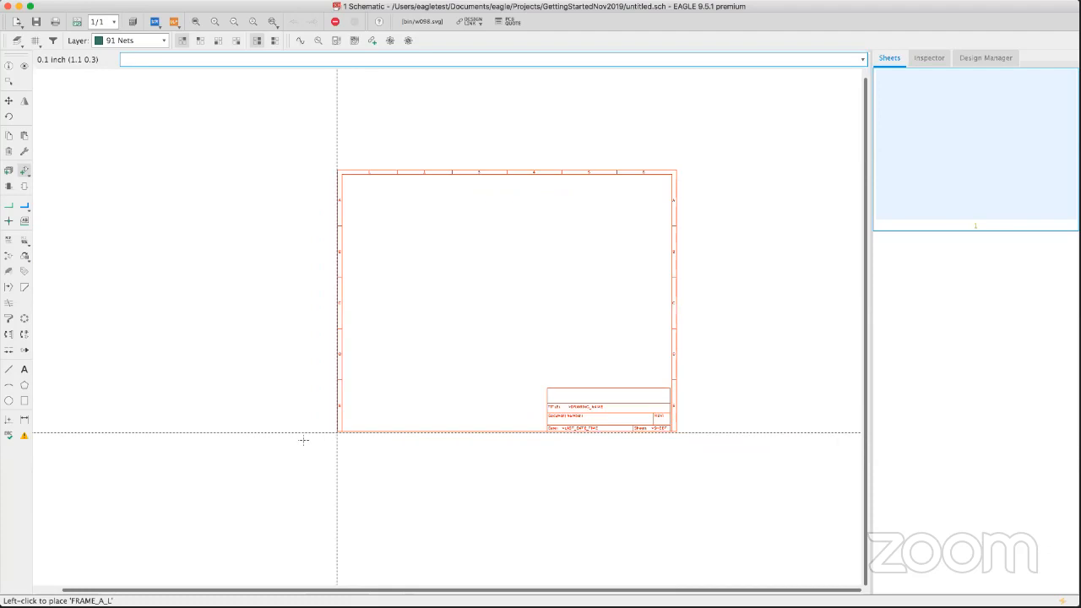
{"action": "middle_click_drag", "start_coordinate": [182, 428], "coordinate": [107, 57]}
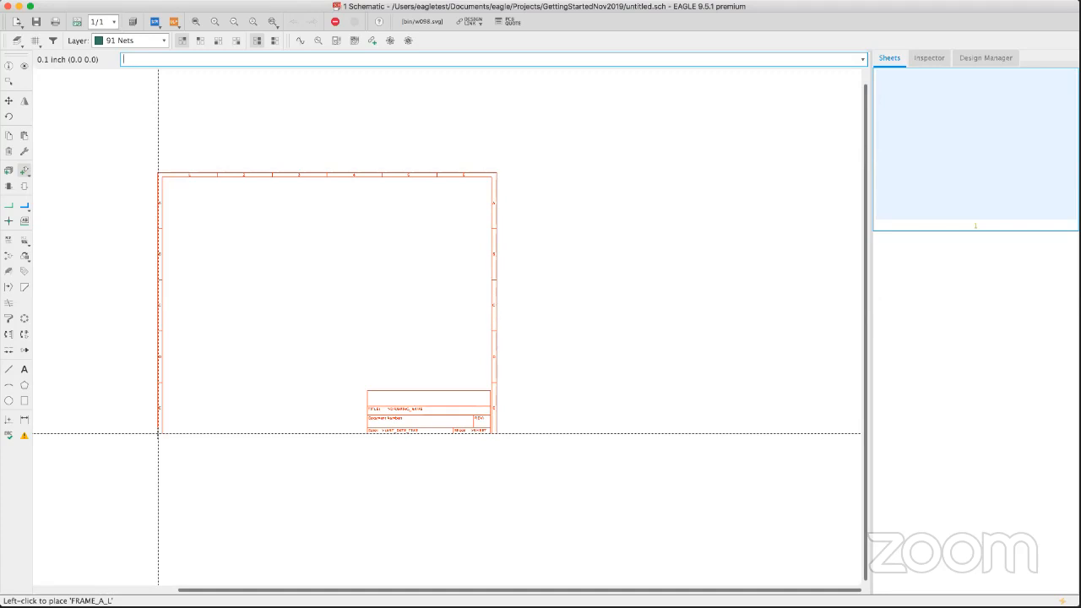
{"action": "left_click", "coordinate": [158, 433]}
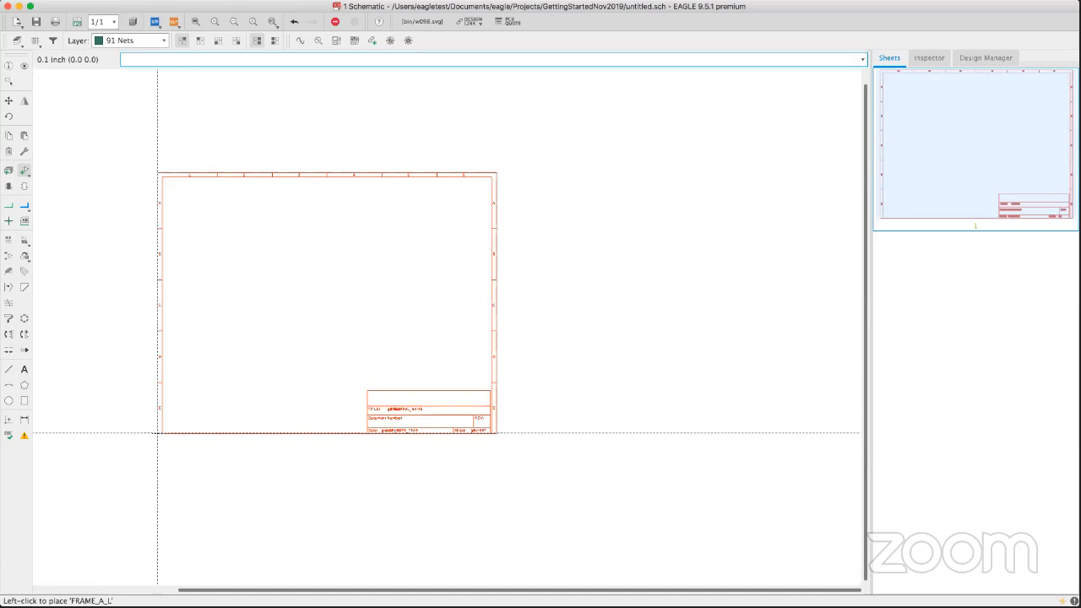
{"action": "left_click", "coordinate": [157, 433]}
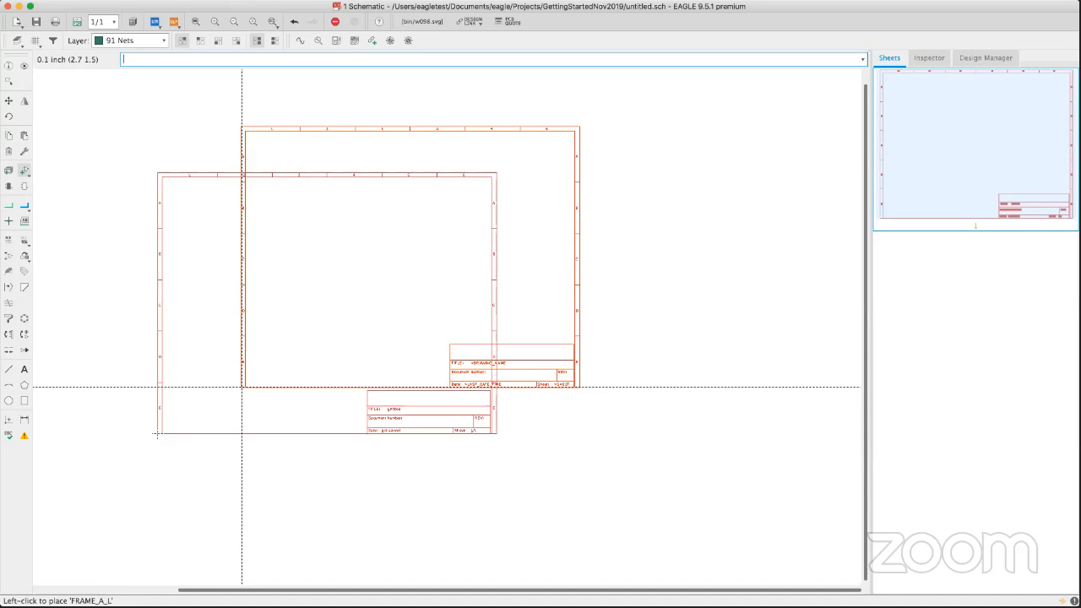
{"action": "key", "text": "Escape"}
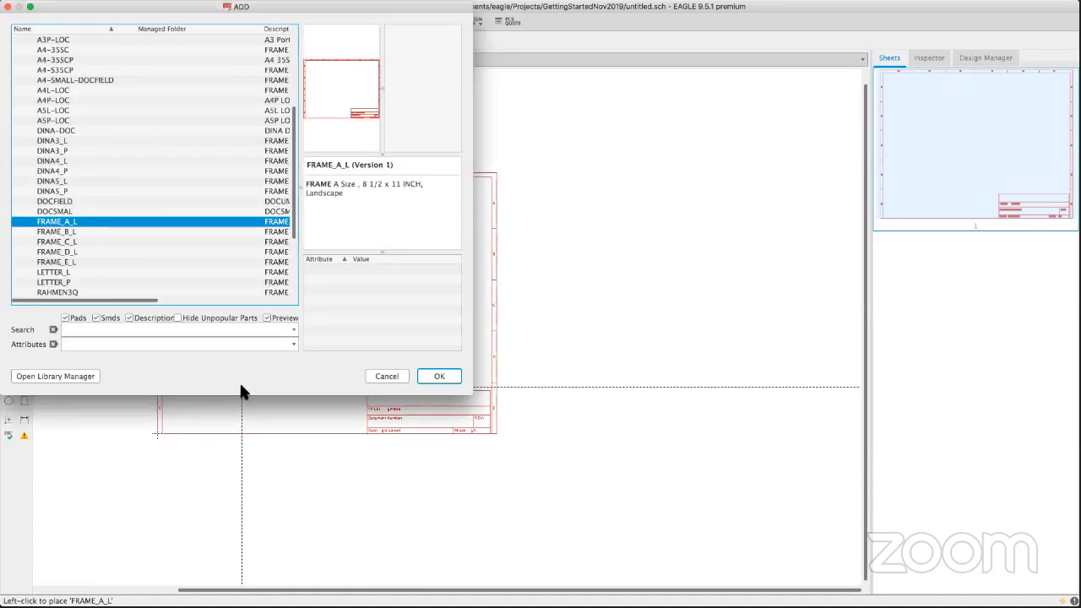
Open the Library Manager and review the libraries in the design and in use, enlarging the window and widening the Name column.
{"action": "left_click_drag", "start_coordinate": [203, 13], "coordinate": [472, 124]}
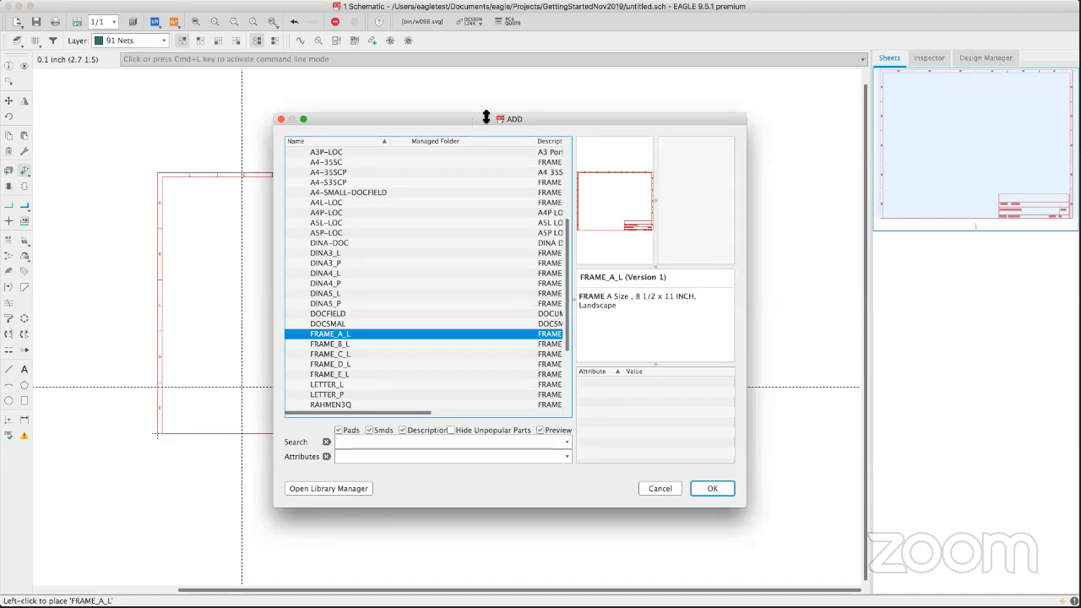
{"action": "left_click_drag", "start_coordinate": [550, 125], "coordinate": [387, 103]}
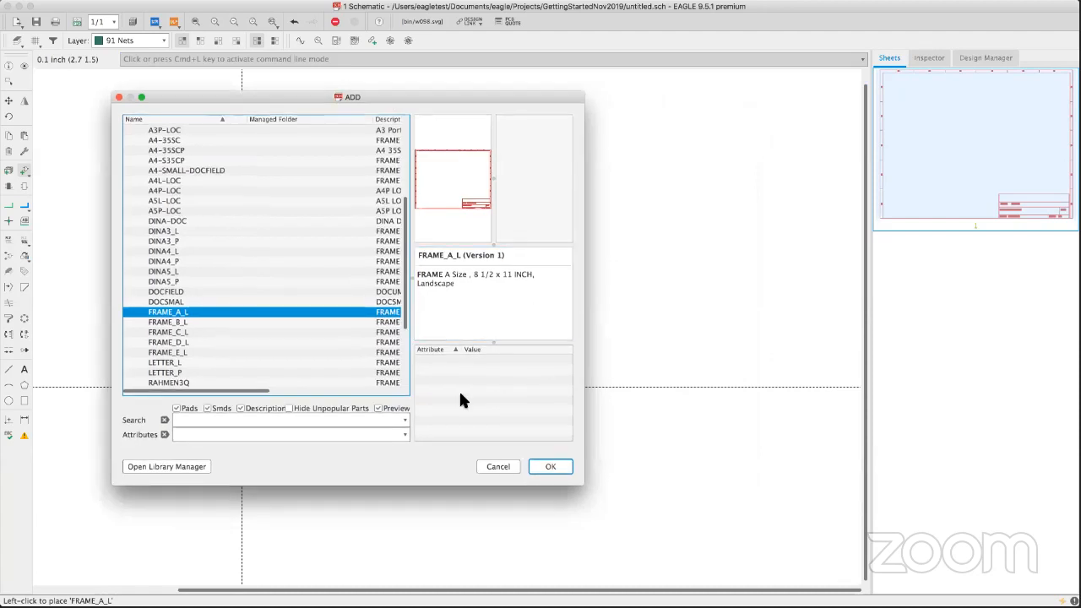
{"action": "left_click", "coordinate": [182, 467]}
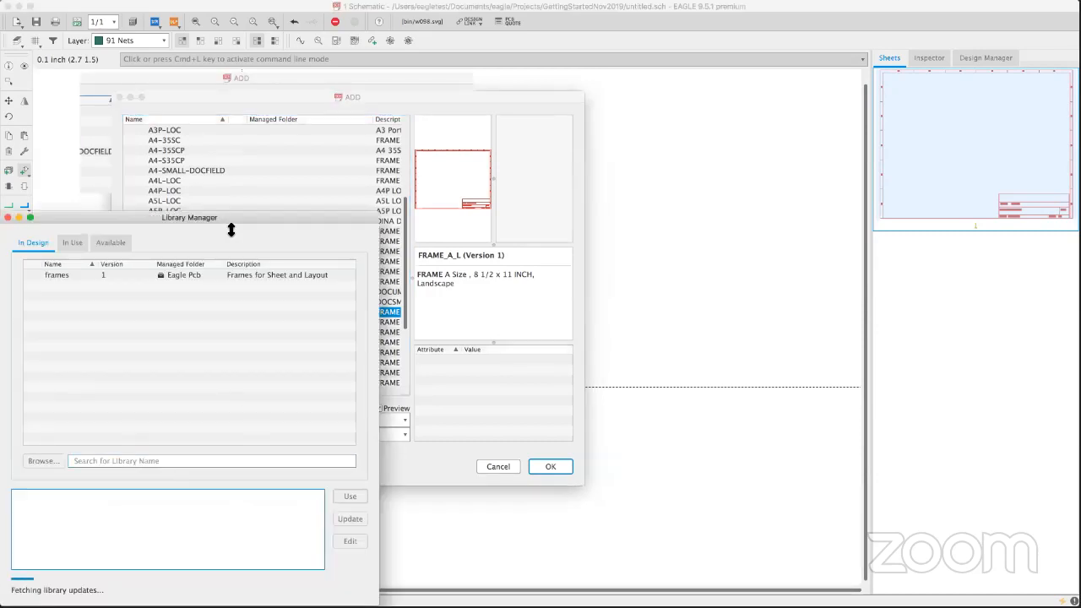
{"action": "left_click_drag", "start_coordinate": [184, 218], "coordinate": [414, 82]}
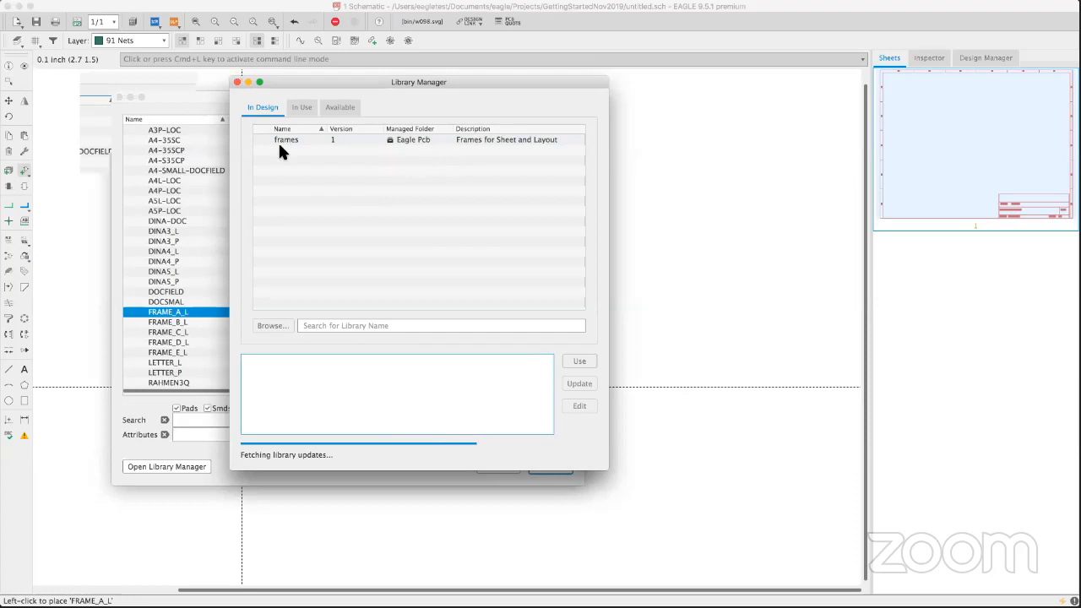
{"action": "left_click", "coordinate": [317, 144]}
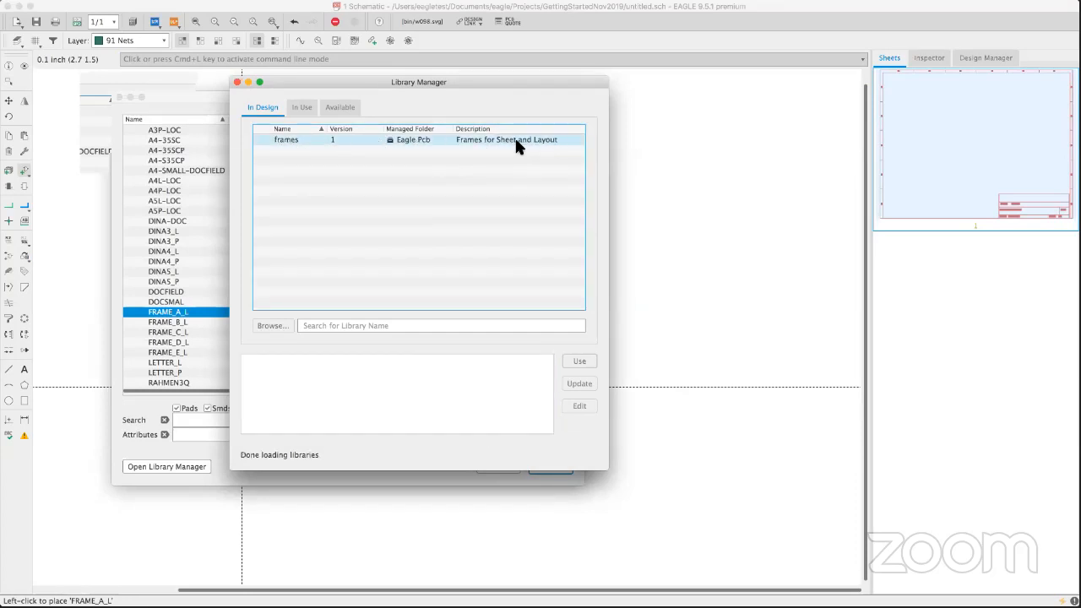
{"action": "left_click", "coordinate": [301, 107]}
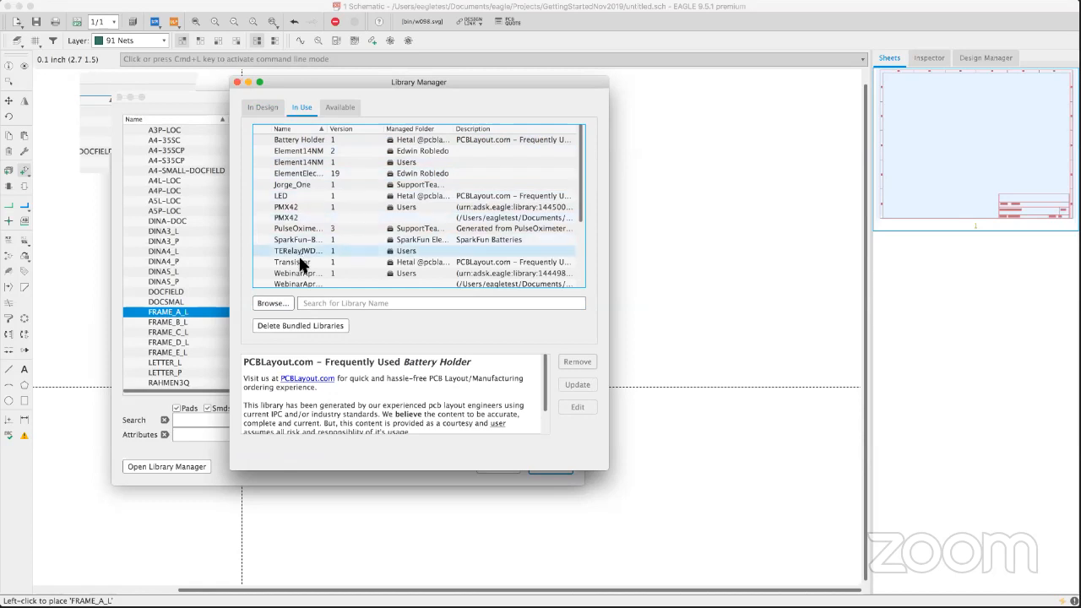
{"action": "left_click_drag", "start_coordinate": [328, 129], "coordinate": [387, 129]}
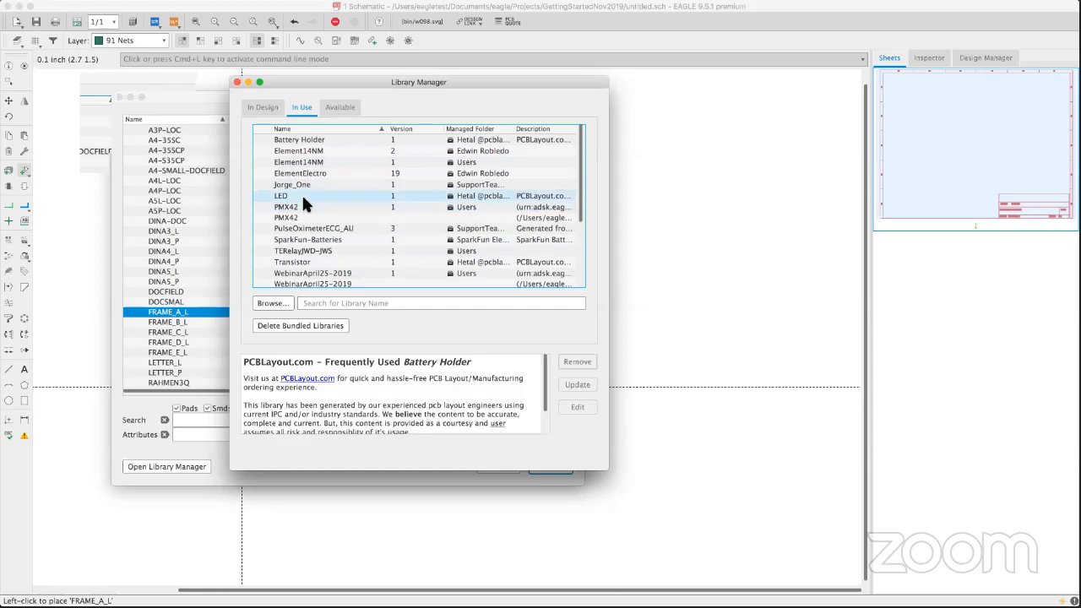
{"action": "left_click_drag", "start_coordinate": [446, 82], "coordinate": [438, 31]}
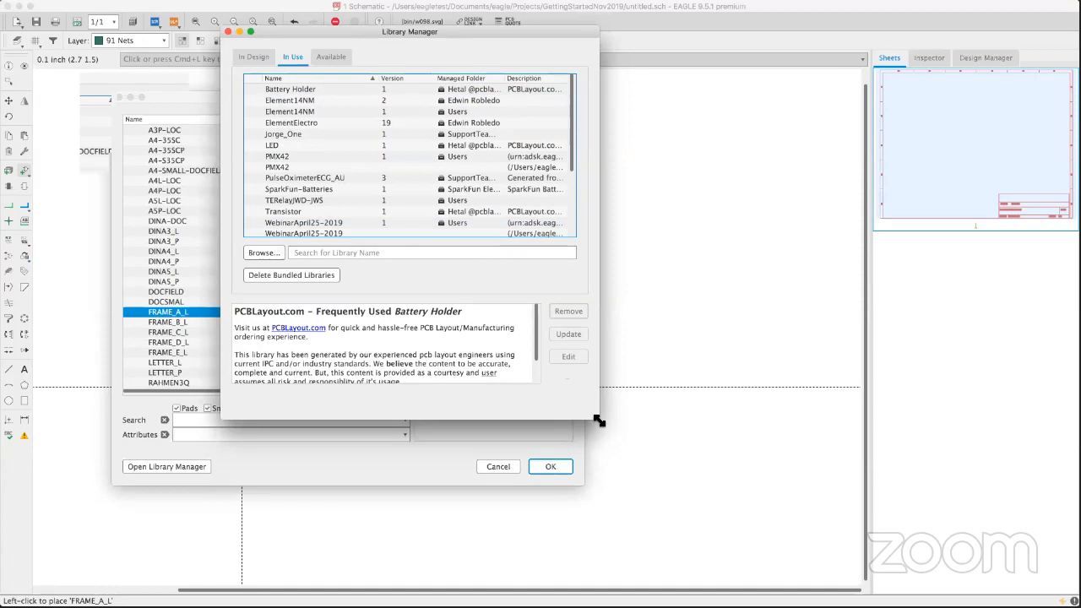
{"action": "left_click_drag", "start_coordinate": [732, 518], "coordinate": [762, 526]}
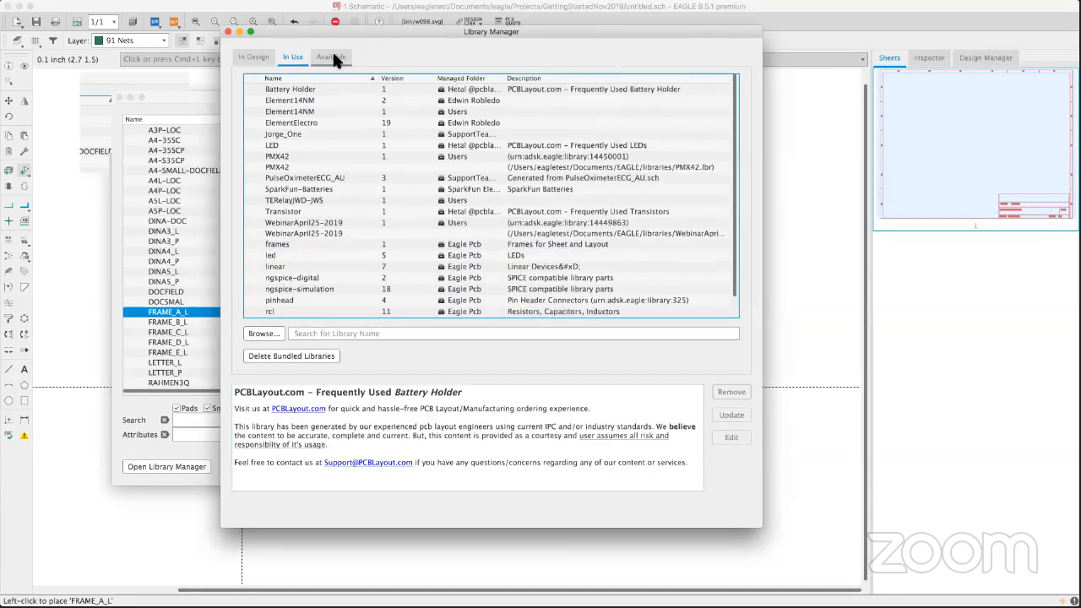
Browse the available libraries down to the SparkFun ones, widening the Name and Managed Folder columns to read them in full.
{"action": "left_click", "coordinate": [335, 57]}
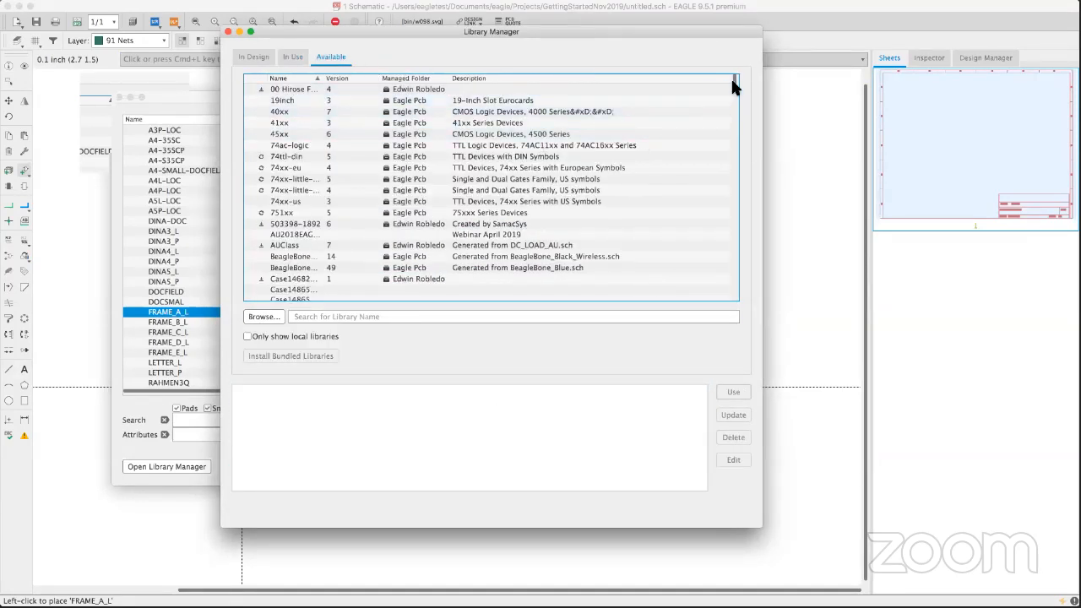
{"action": "left_click_drag", "start_coordinate": [736, 83], "coordinate": [732, 110]}
{"action": "scroll", "coordinate": [452, 106], "scroll_direction": "up", "scroll_amount": 15}
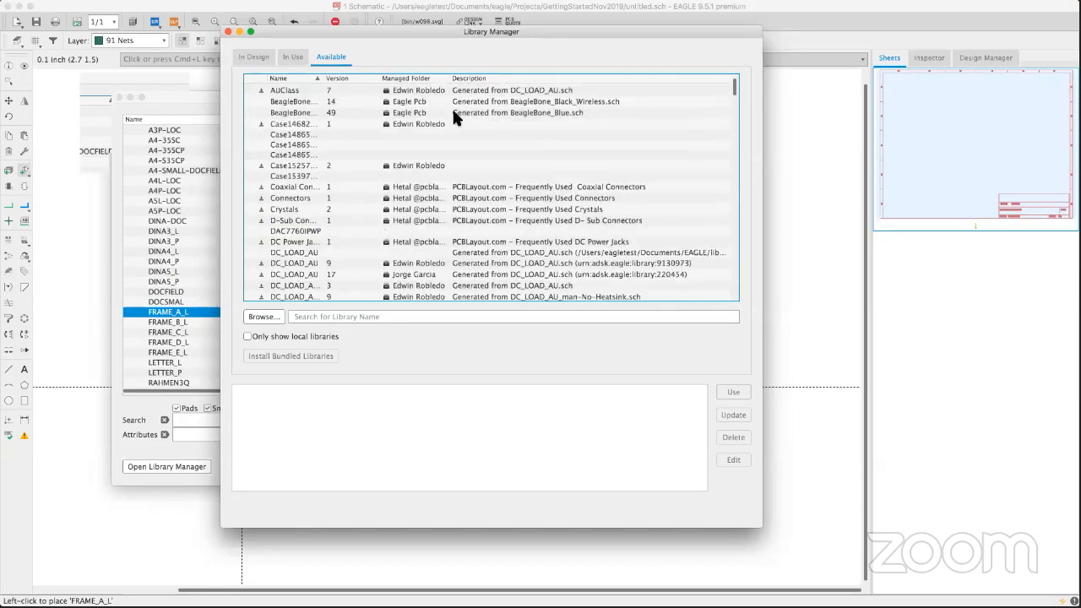
{"action": "left_click_drag", "start_coordinate": [363, 88], "coordinate": [428, 98]}
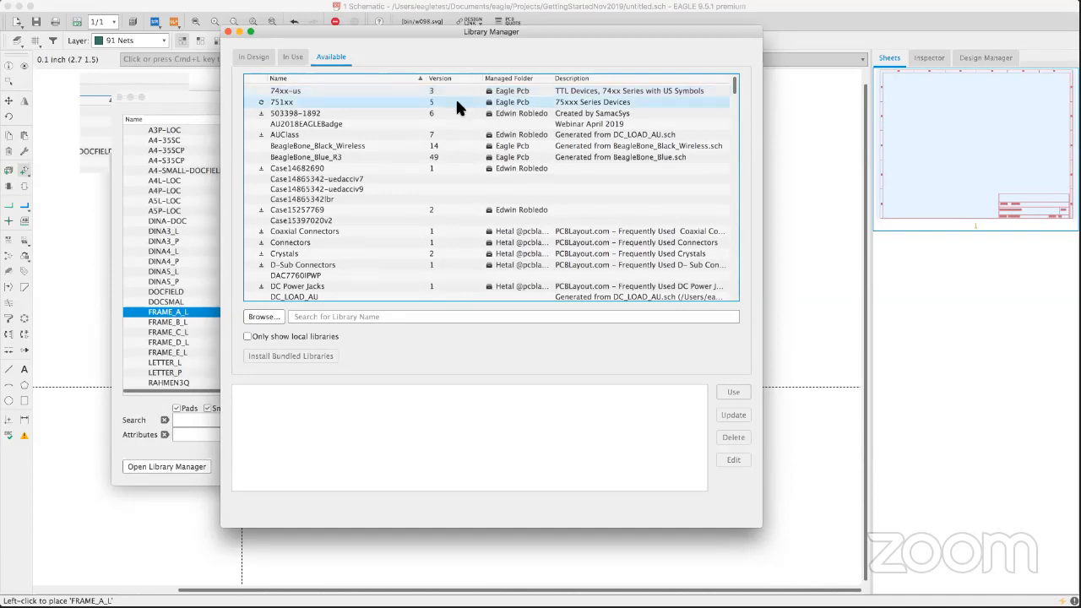
{"action": "left_click_drag", "start_coordinate": [731, 83], "coordinate": [729, 121]}
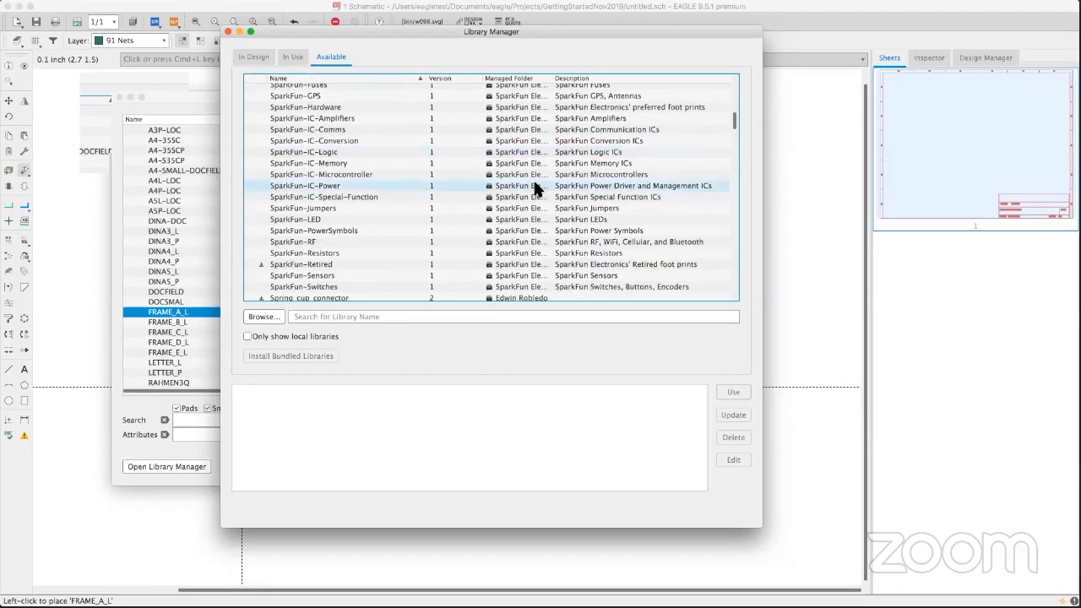
{"action": "left_click_drag", "start_coordinate": [482, 81], "coordinate": [453, 80]}
{"action": "left_click_drag", "start_coordinate": [524, 78], "coordinate": [612, 78]}
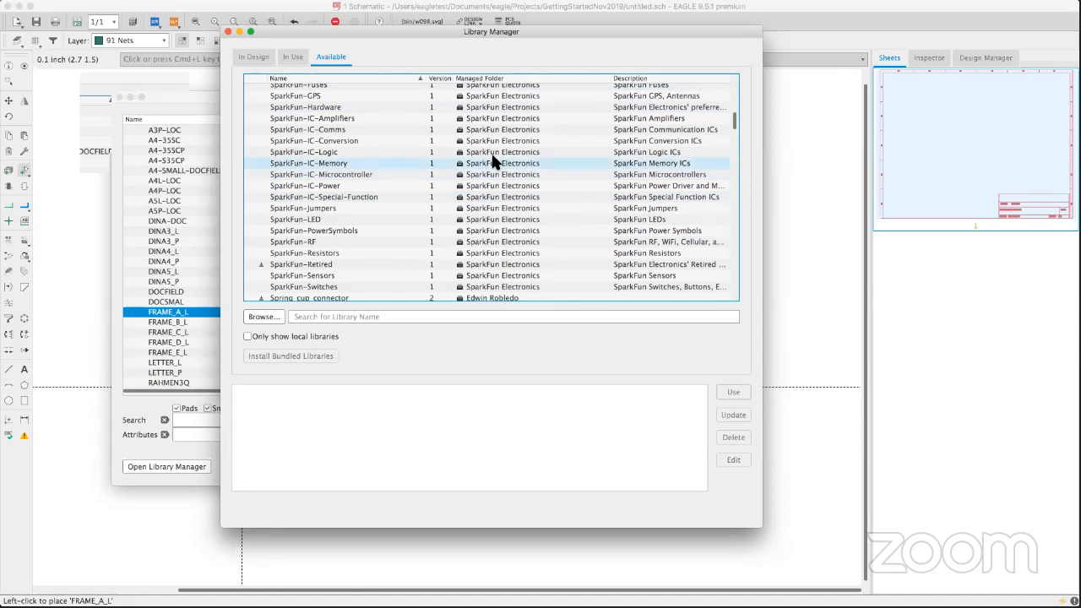
Read the descriptions of the SparkFun-IC-Power and Terminal Blocks libraries among the available libraries.
{"action": "left_click", "coordinate": [505, 185]}
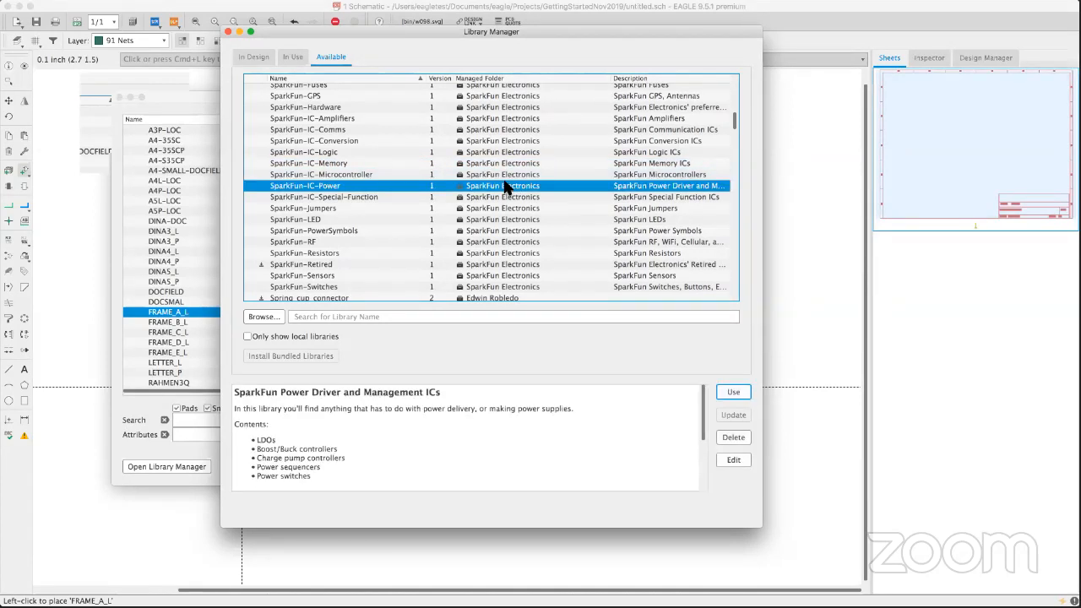
{"action": "scroll", "coordinate": [505, 199], "scroll_direction": "down", "scroll_amount": 5}
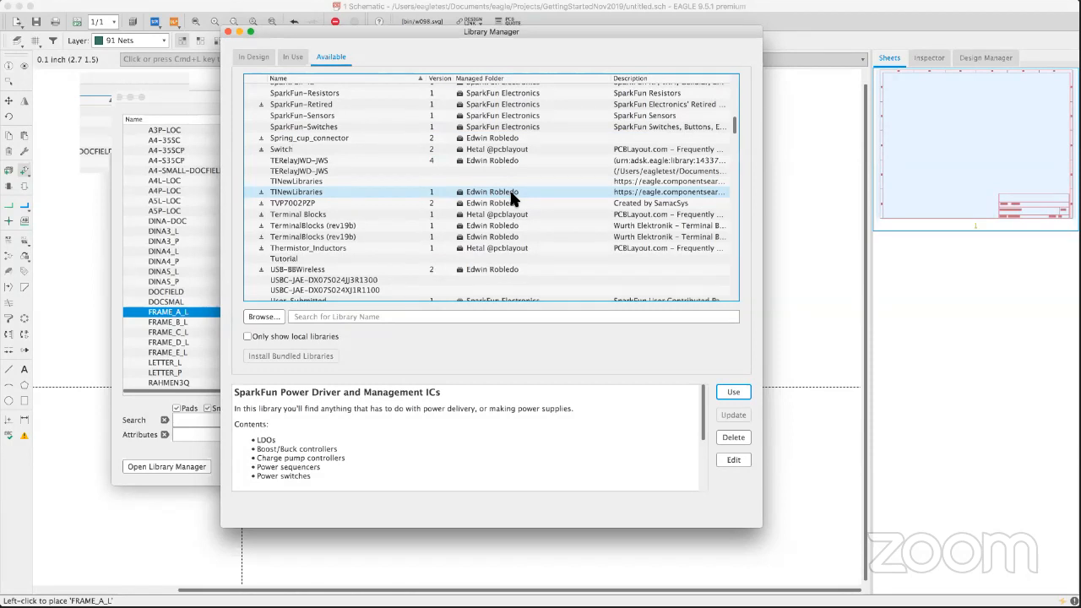
{"action": "left_click", "coordinate": [510, 215]}
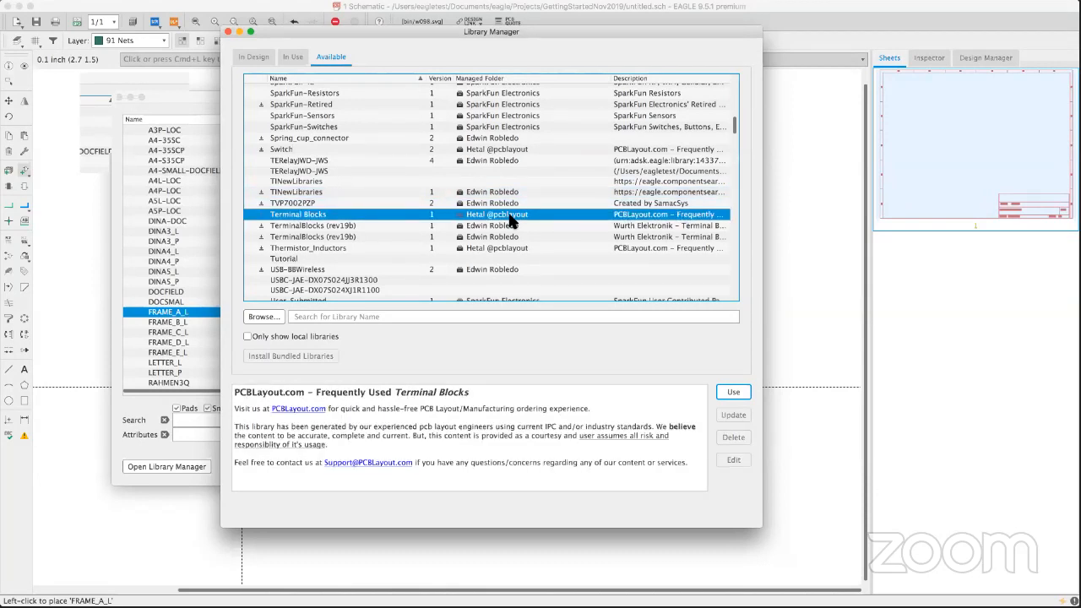
{"action": "scroll", "coordinate": [509, 215], "scroll_direction": "down", "scroll_amount": 5}
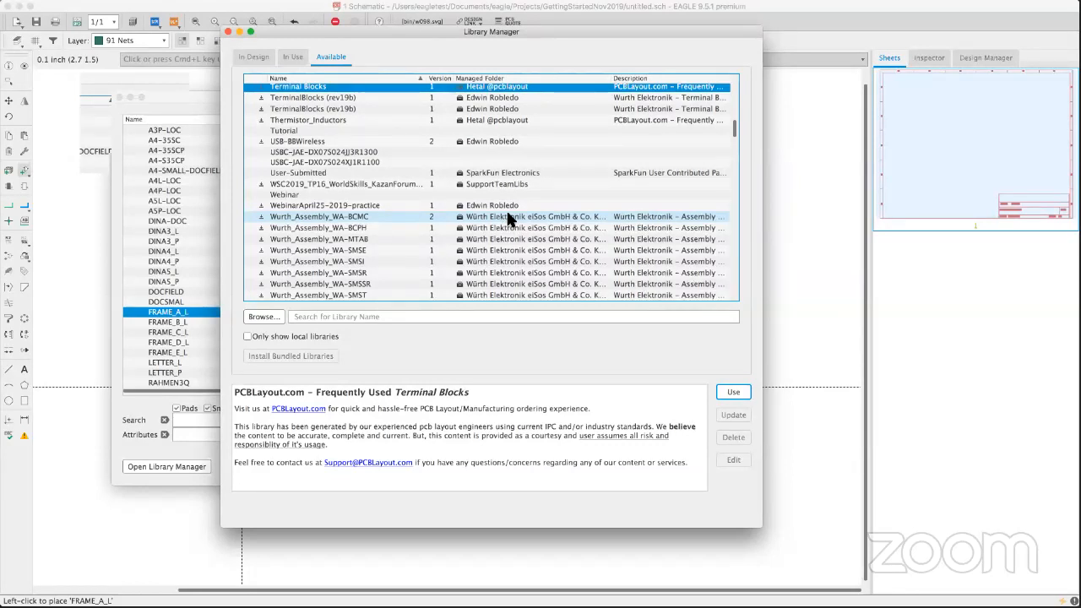
{"action": "scroll", "coordinate": [508, 219], "scroll_direction": "up", "scroll_amount": 2}
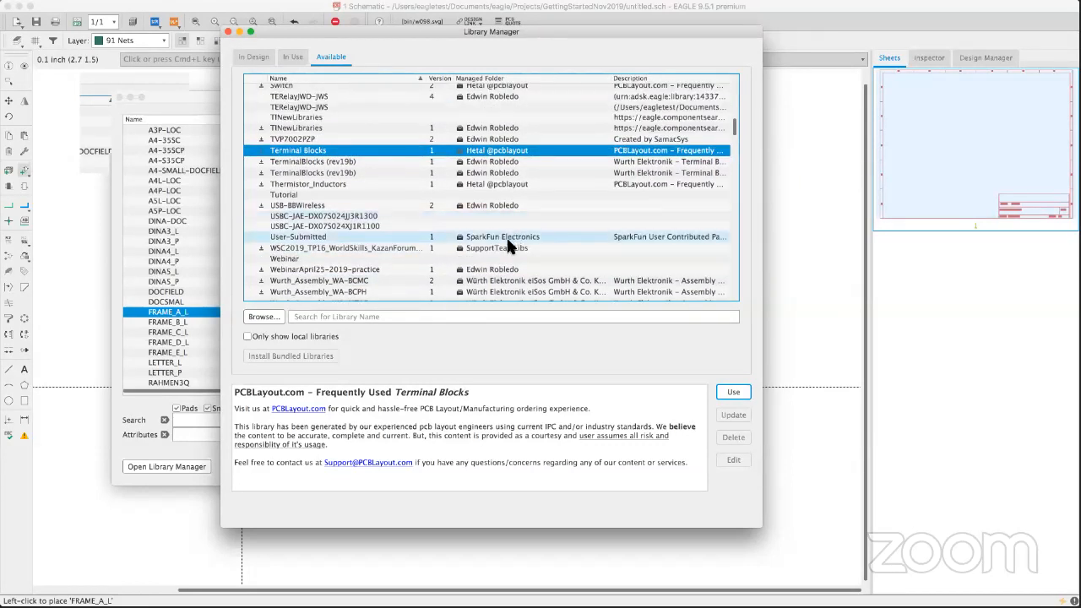
{"action": "scroll", "coordinate": [512, 221], "scroll_direction": "up", "scroll_amount": 4}
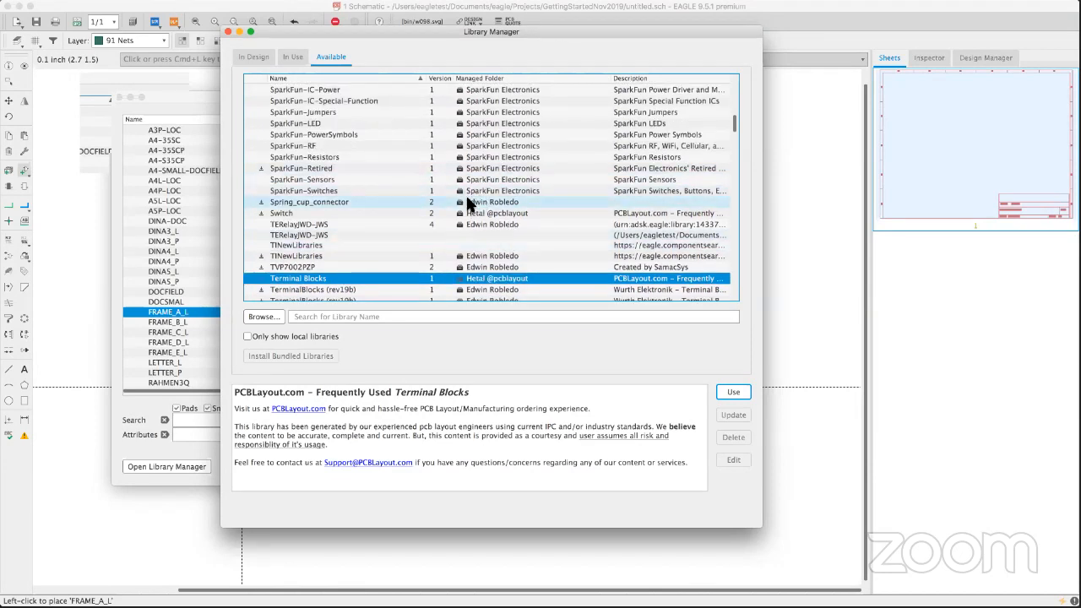
Return to the start of the available libraries and examine the 74ttl-din library and its update option.
{"action": "scroll", "coordinate": [473, 205], "scroll_direction": "up", "scroll_amount": 7}
{"action": "scroll", "coordinate": [471, 203], "scroll_direction": "up", "scroll_amount": 15}
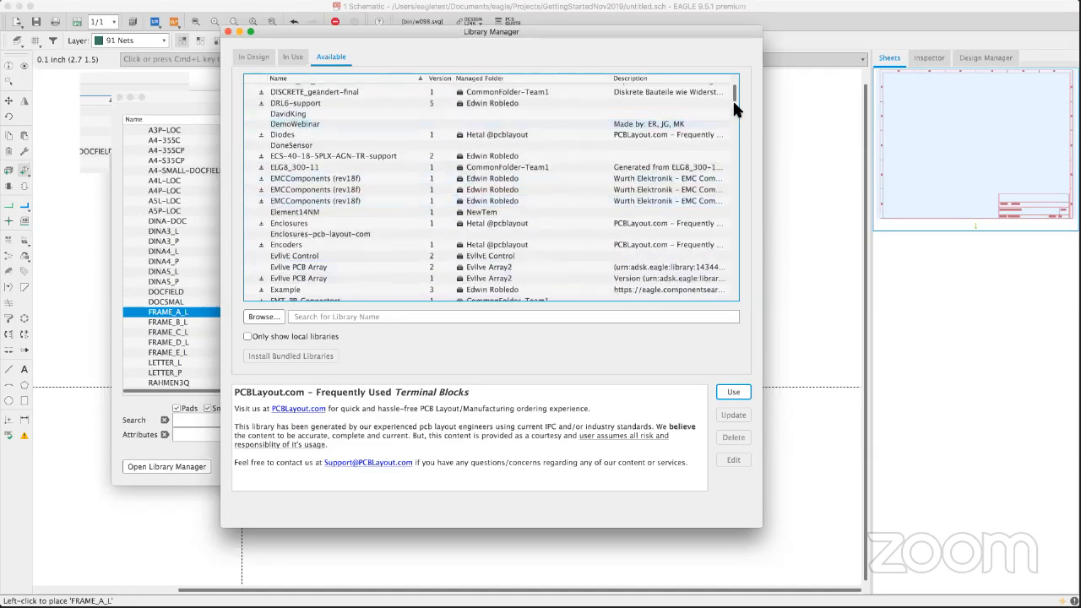
{"action": "scroll", "coordinate": [731, 86], "scroll_direction": "up", "scroll_amount": 5}
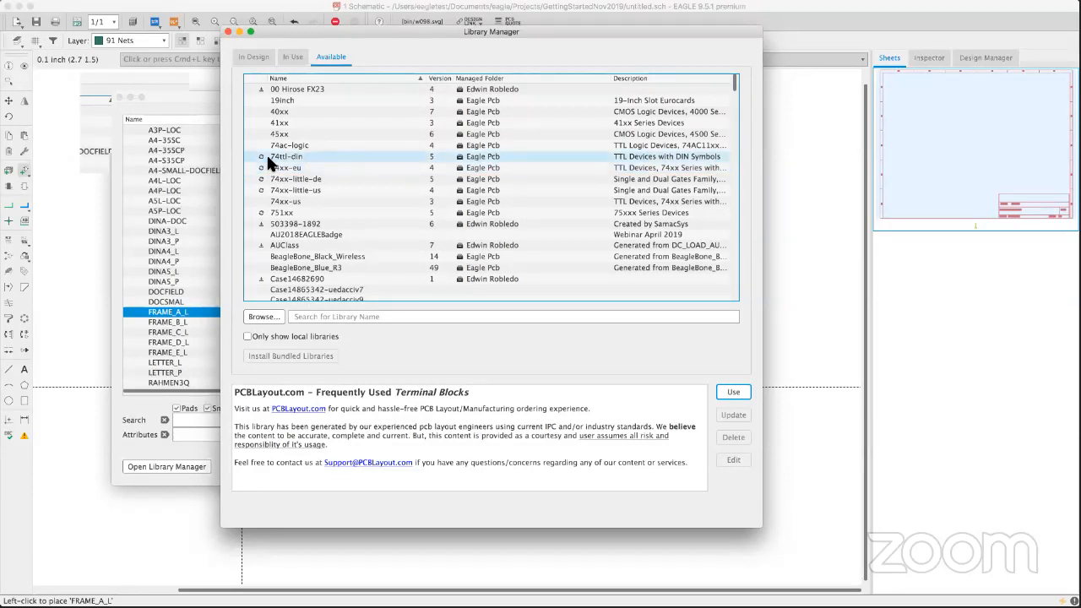
{"action": "left_click", "coordinate": [267, 156]}
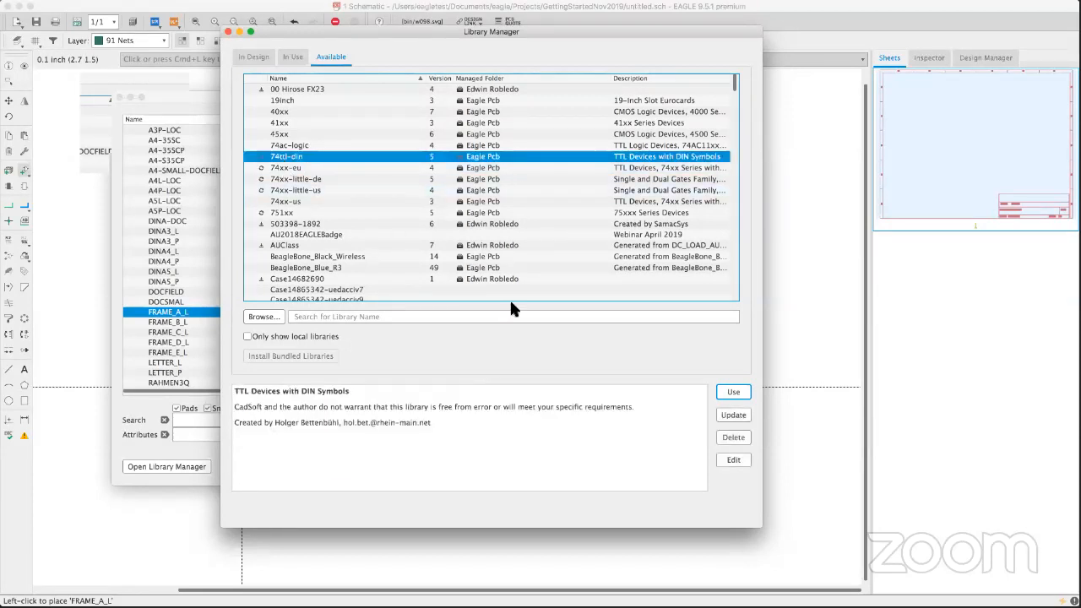
{"action": "left_click", "coordinate": [738, 418]}
Put the SparkFun-IC-Amplifiers library in use and close the Library Manager.
{"action": "scroll", "coordinate": [332, 213], "scroll_direction": "down", "scroll_amount": 10}
{"action": "scroll", "coordinate": [336, 219], "scroll_direction": "down", "scroll_amount": 10}
{"action": "scroll", "coordinate": [336, 227], "scroll_direction": "down", "scroll_amount": 10}
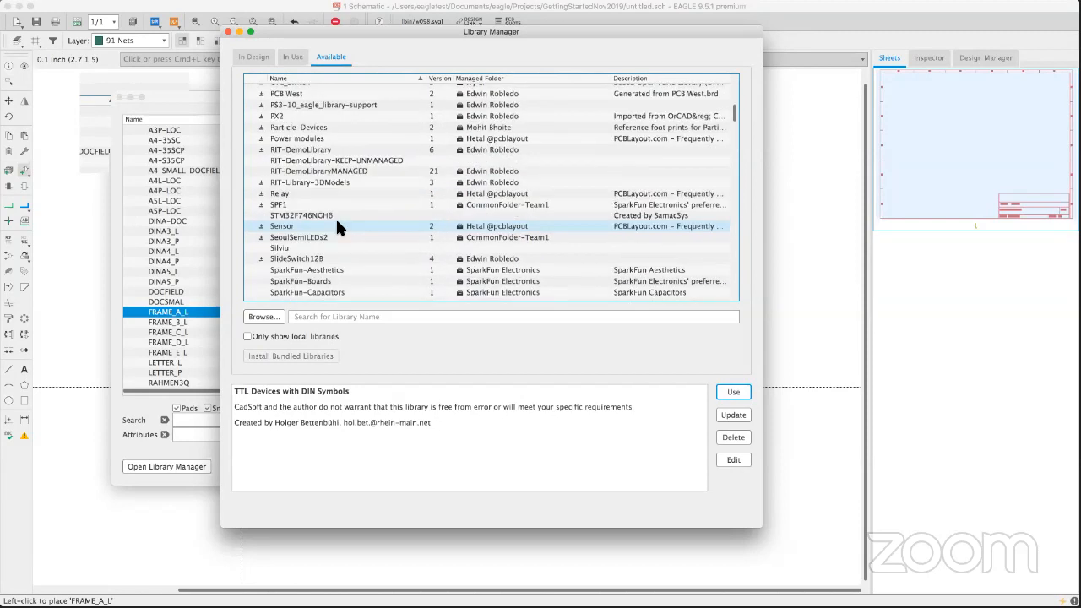
{"action": "scroll", "coordinate": [335, 226], "scroll_direction": "down", "scroll_amount": 5}
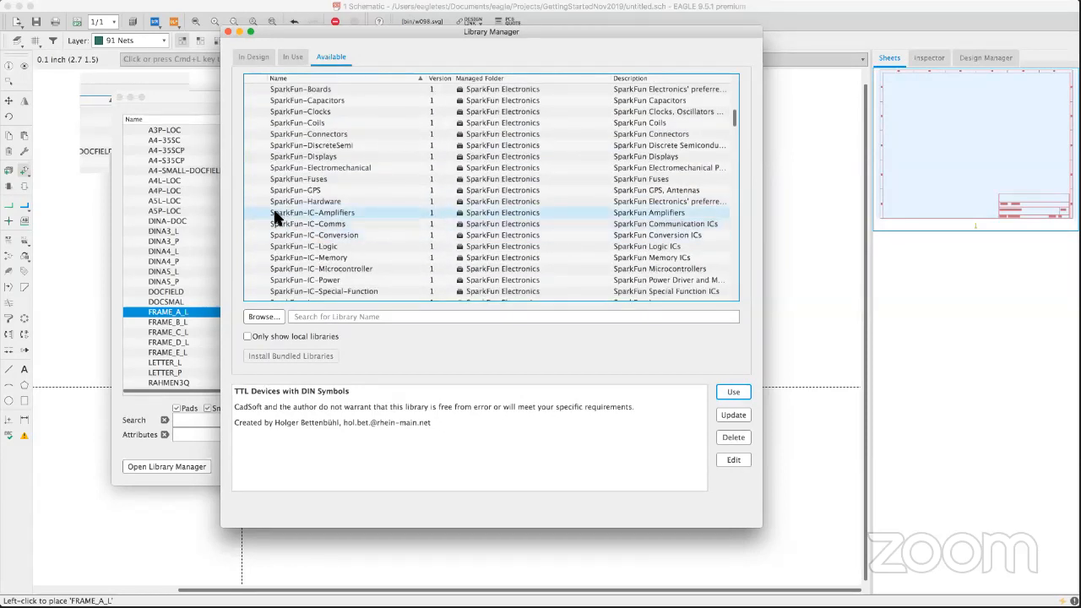
{"action": "left_click", "coordinate": [397, 213]}
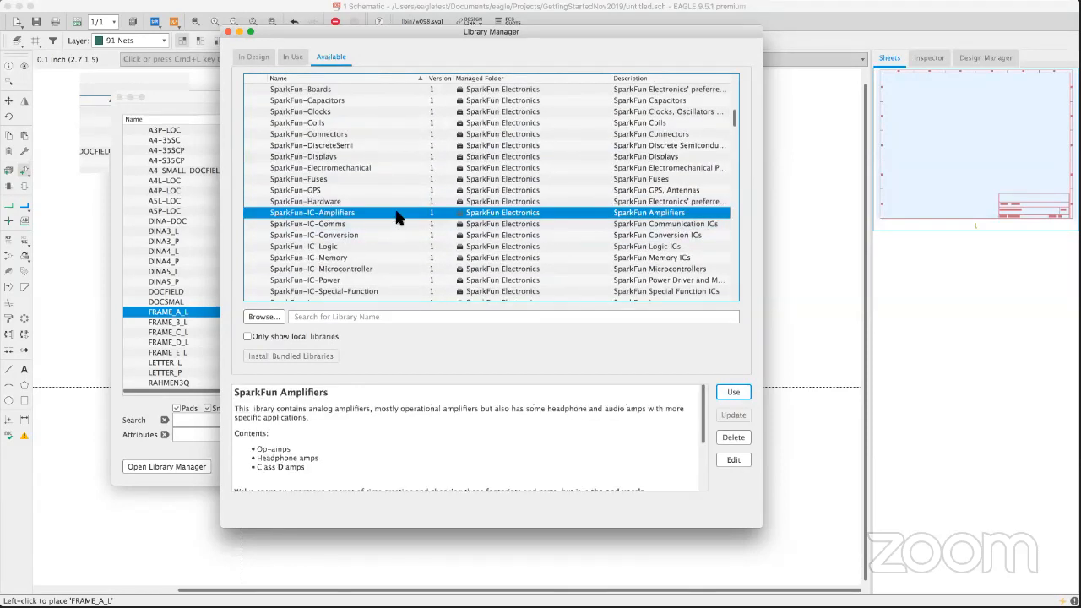
{"action": "left_click", "coordinate": [732, 392]}
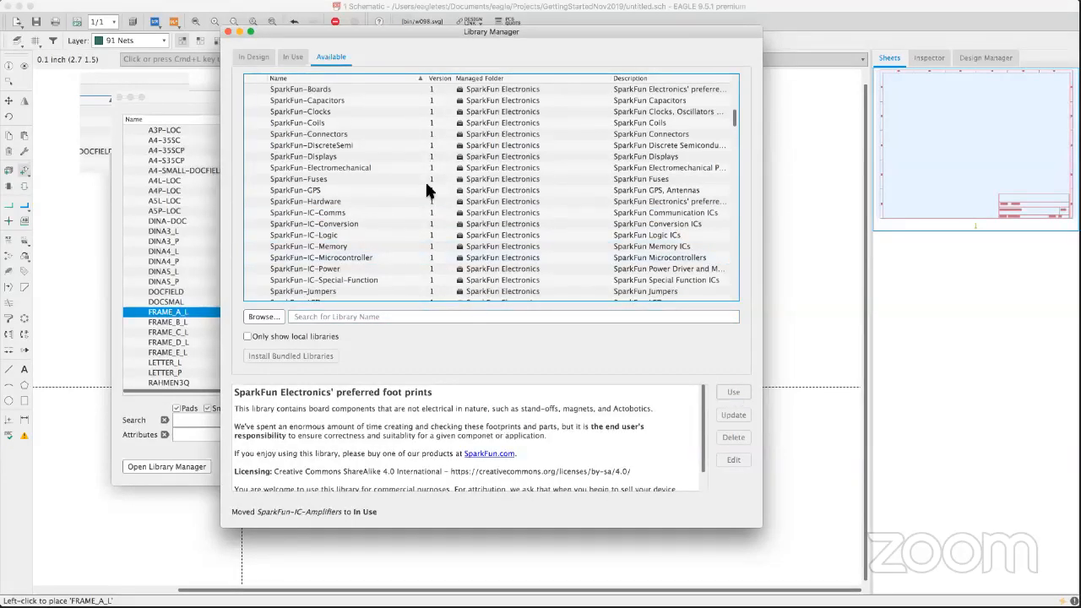
{"action": "left_click", "coordinate": [226, 31]}
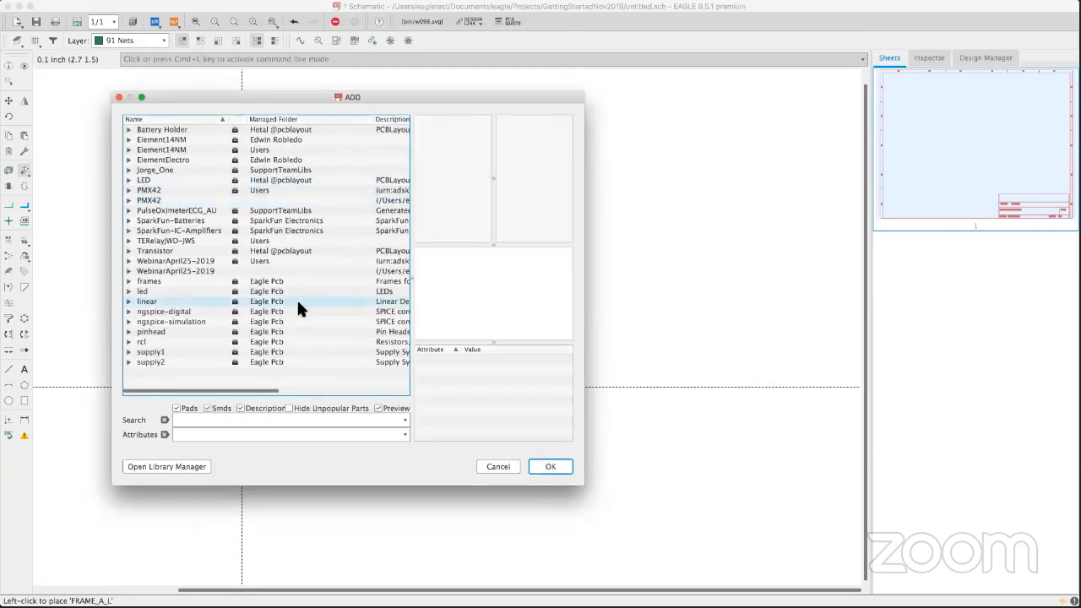
Review the devices in the SparkFun-IC-Amplifiers library, collapse it again and move the ADD dialog aside.
{"action": "left_click", "coordinate": [130, 229]}
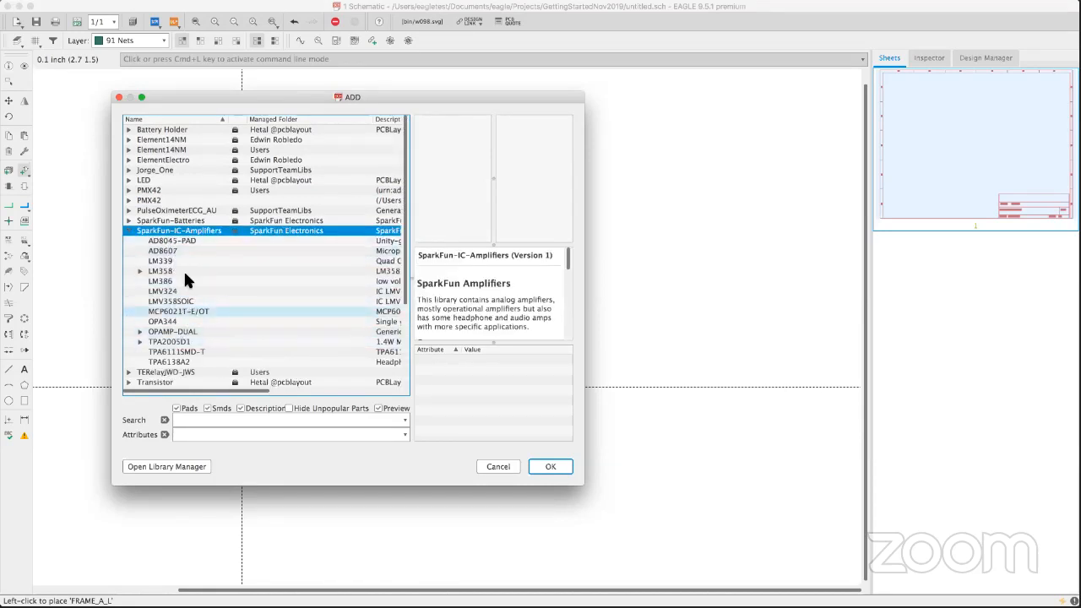
{"action": "left_click", "coordinate": [129, 232]}
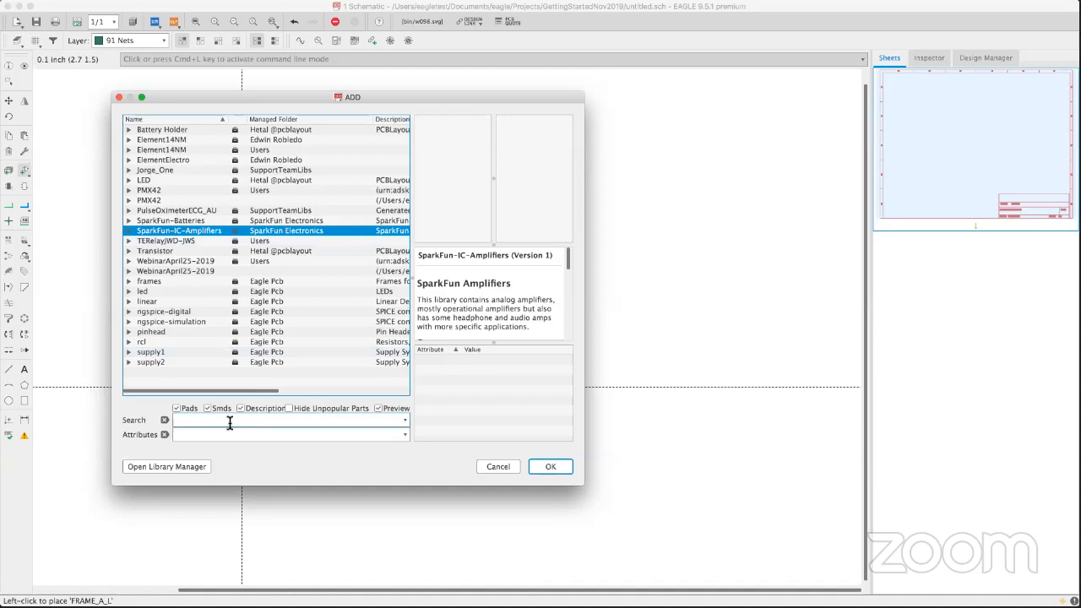
{"action": "left_click_drag", "start_coordinate": [386, 91], "coordinate": [442, 81]}
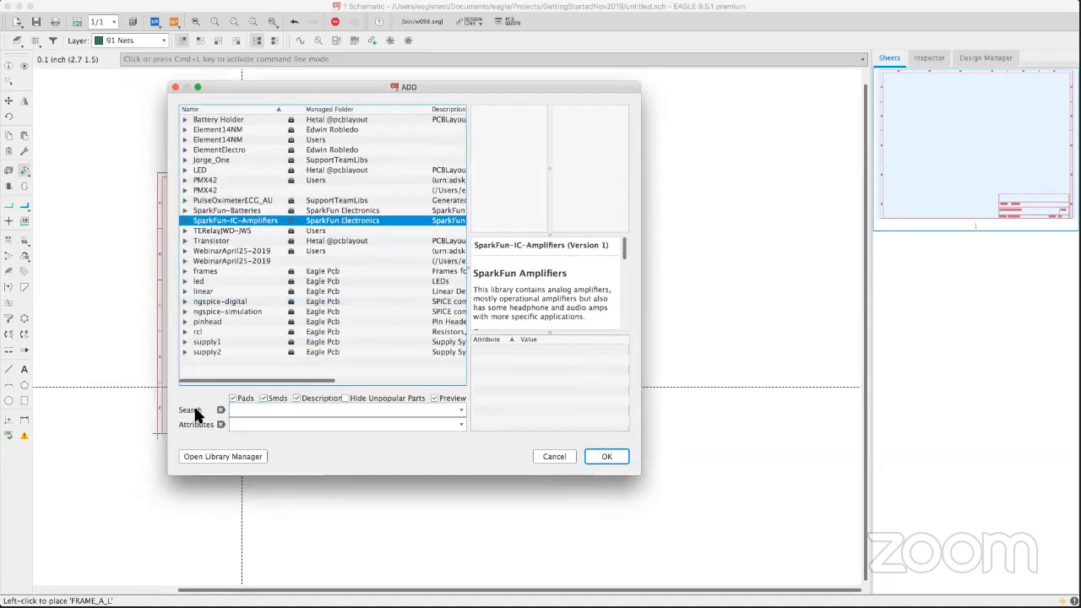
Search the libraries in use for 555, and broaden the search with wildcards to *555*.
{"action": "left_click", "coordinate": [260, 409]}
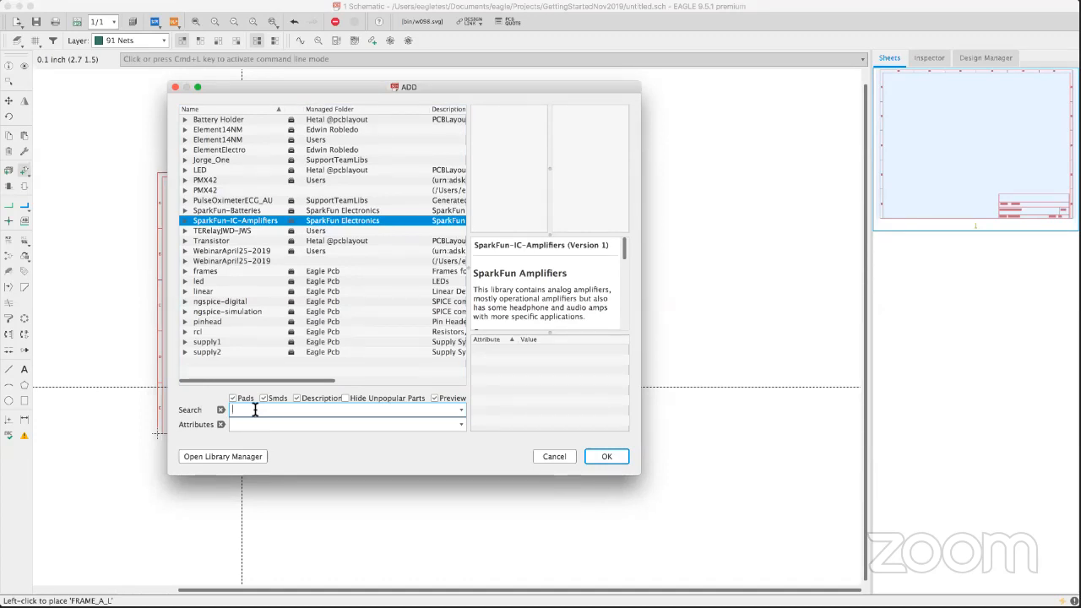
{"action": "type", "text": "555"}
{"action": "key", "text": "Return"}
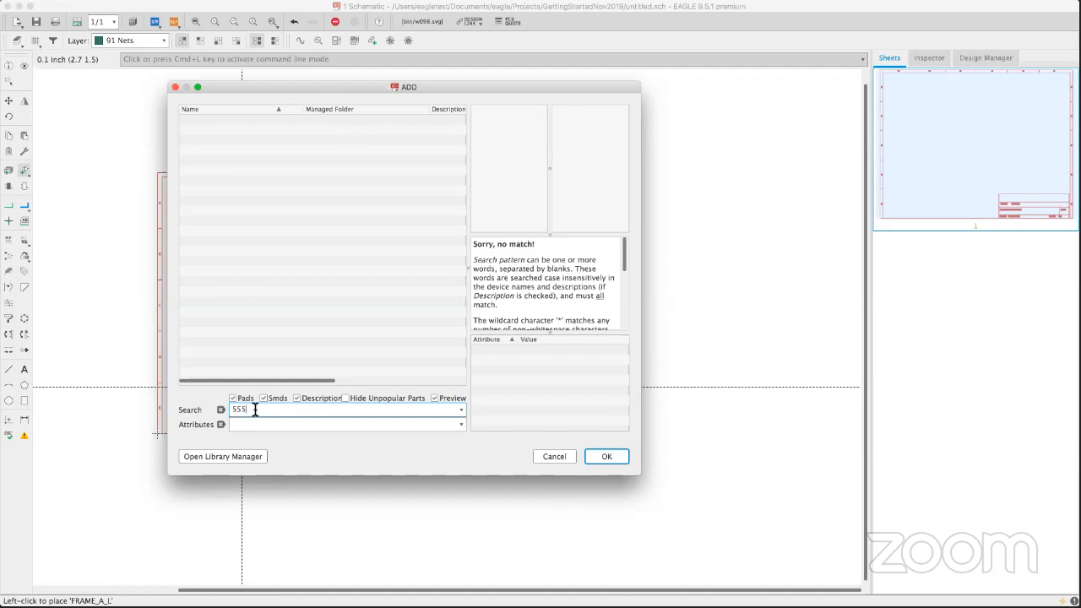
{"action": "type", "text": "*"}
{"action": "key", "text": "Home"}
{"action": "type", "text": "*"}
{"action": "key", "text": "Return"}
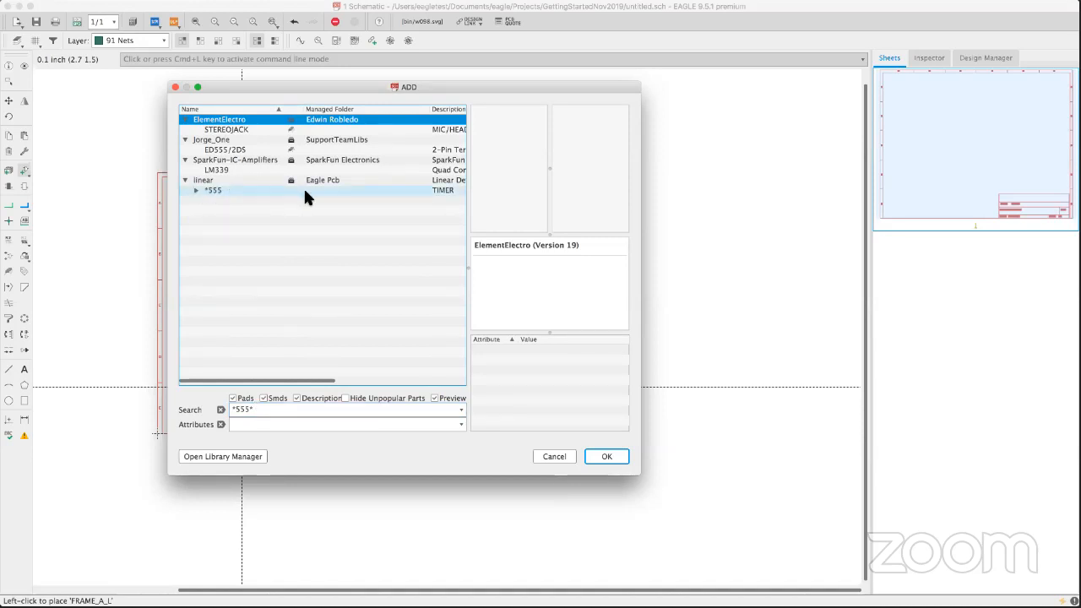
Compare the LM555D and LM555N variants of the linear library's *555 timer and choose the DIL08-packaged LM555N for placement.
{"action": "left_click", "coordinate": [223, 192]}
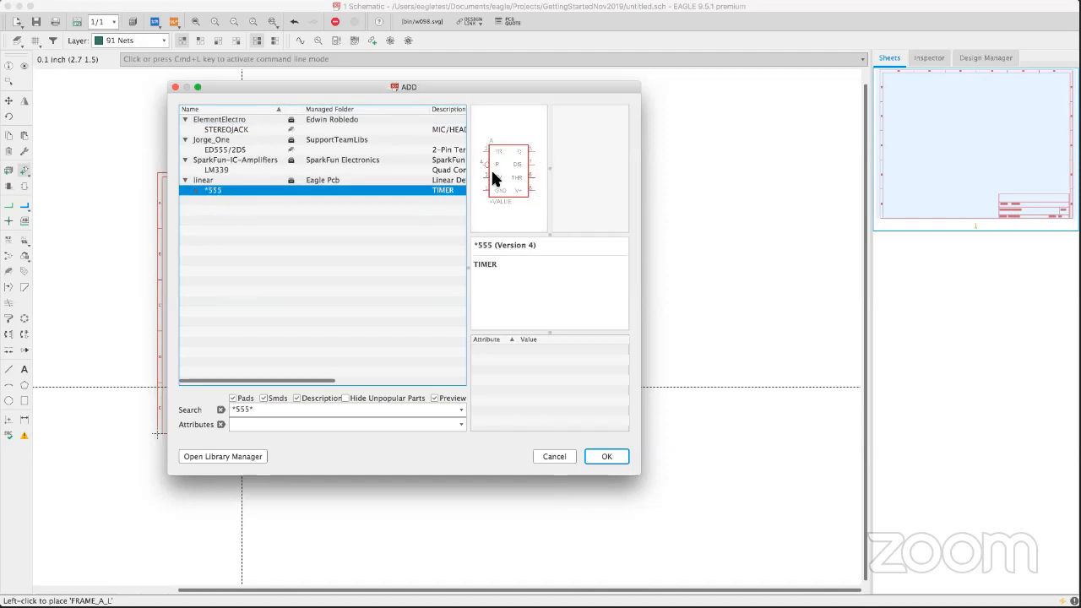
{"action": "left_click", "coordinate": [196, 191]}
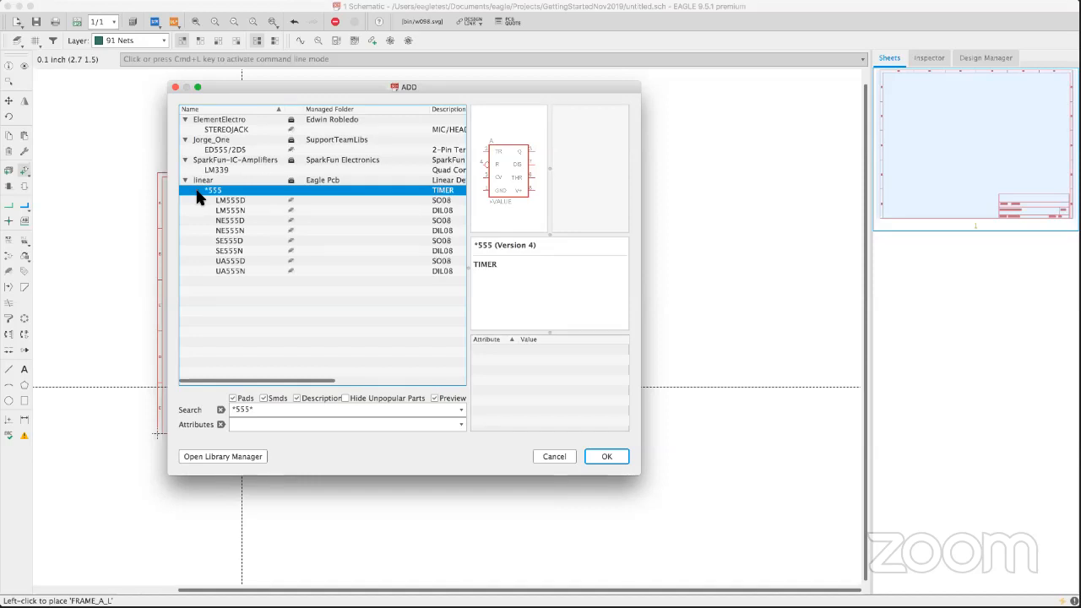
{"action": "left_click", "coordinate": [346, 203]}
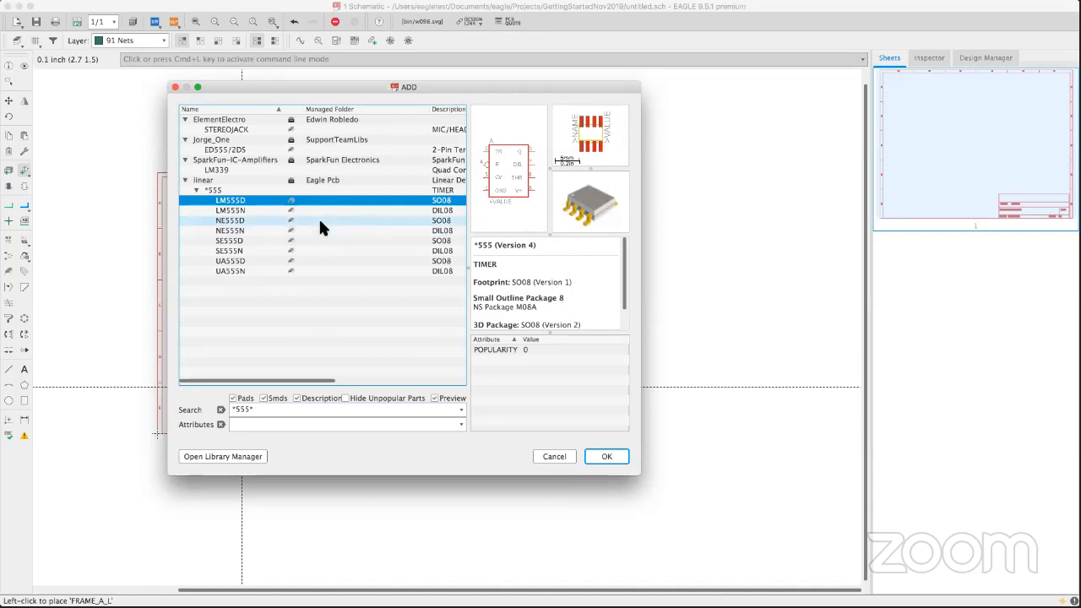
{"action": "left_click", "coordinate": [263, 210]}
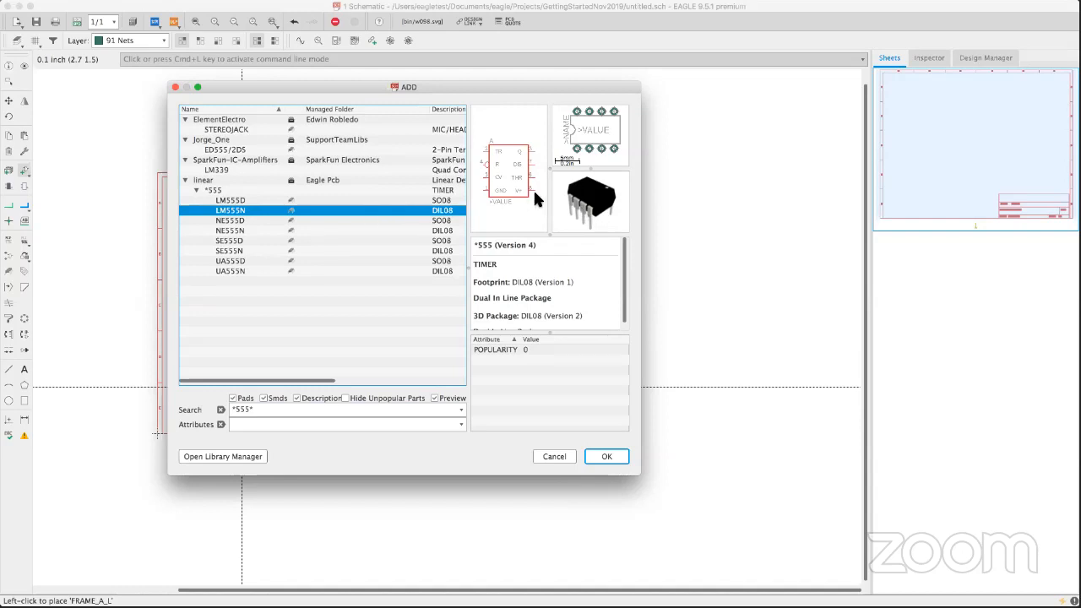
{"action": "left_click", "coordinate": [606, 458]}
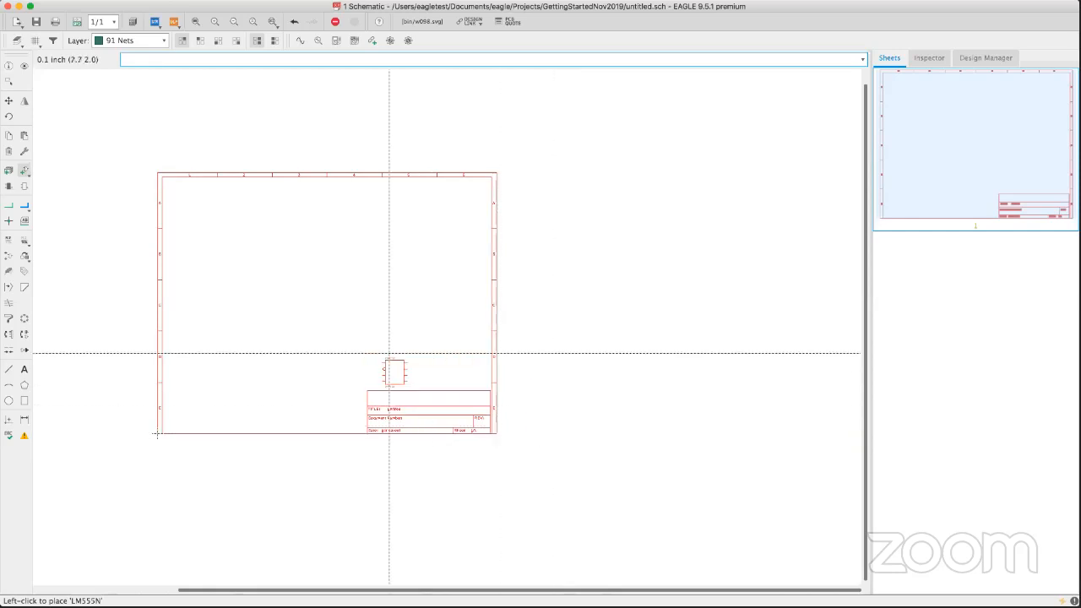
Place the LM555N timer near the middle of the drawing frame, slightly above and left of centre.
{"action": "middle_click_drag", "start_coordinate": [321, 299], "coordinate": [387, 280]}
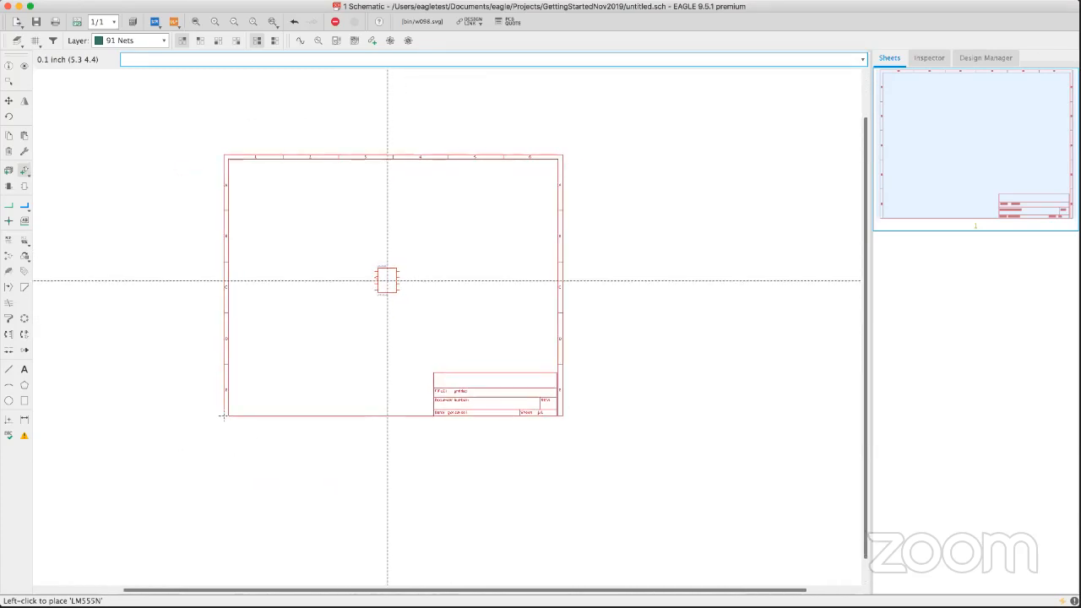
{"action": "middle_click_drag", "start_coordinate": [386, 280], "coordinate": [373, 313]}
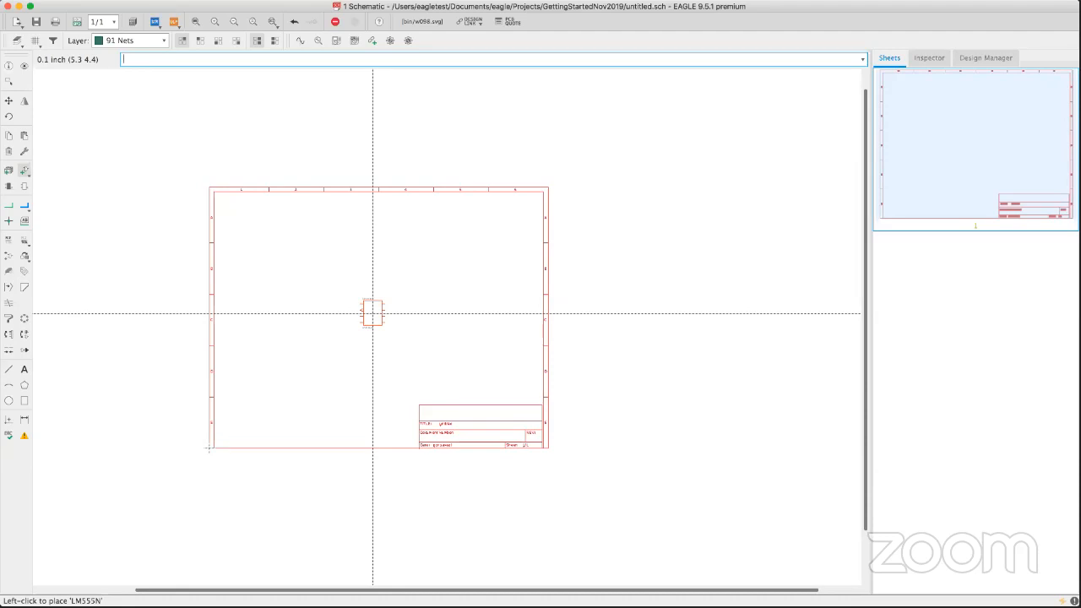
{"action": "mouse_move", "coordinate": [373, 314]}
{"action": "middle_mouse_down"}
{"action": "mouse_move", "coordinate": [355, 330]}
{"action": "mouse_move", "coordinate": [364, 330]}
{"action": "middle_mouse_up"}
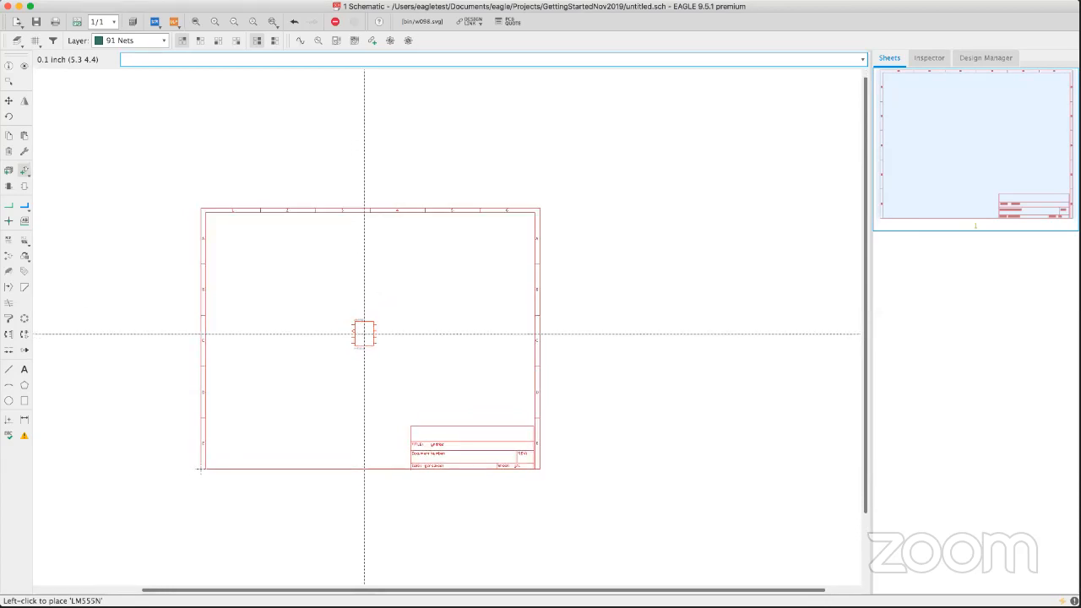
{"action": "left_click", "coordinate": [354, 318]}
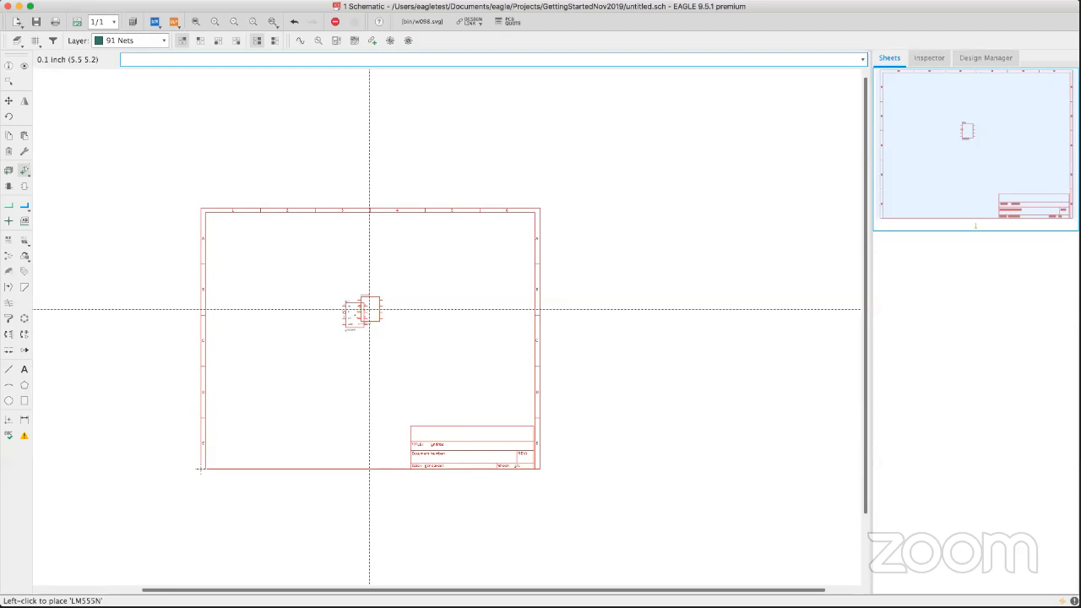
Rotate the second, still unplaced LM555N symbol by 180 degrees in two 90-degree turns and mirror it.
{"action": "left_click", "coordinate": [195, 23]}
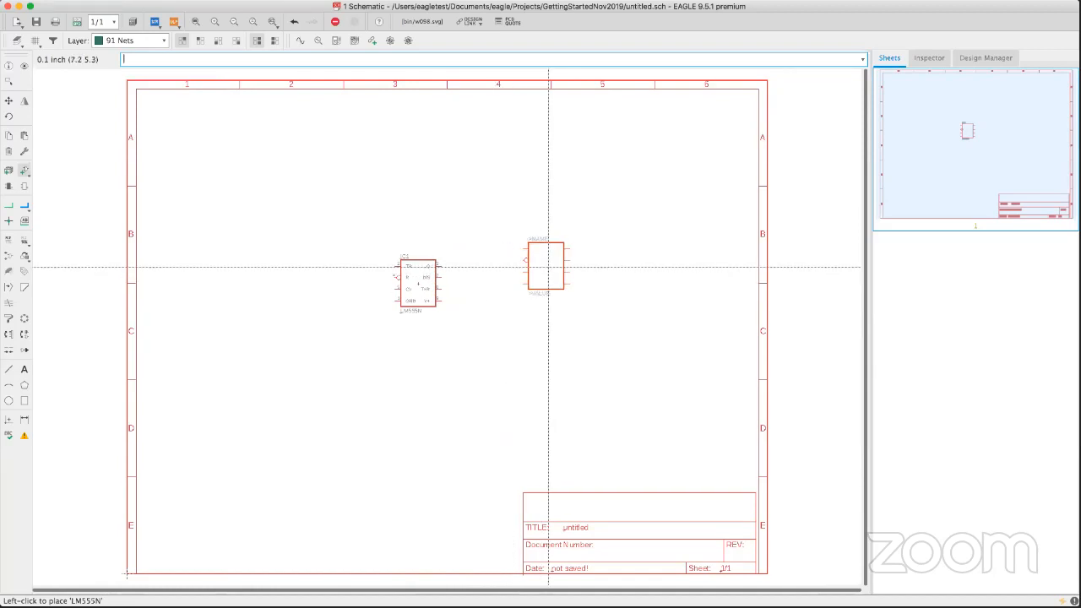
{"action": "scroll", "coordinate": [543, 267], "scroll_direction": "up", "scroll_amount": 2}
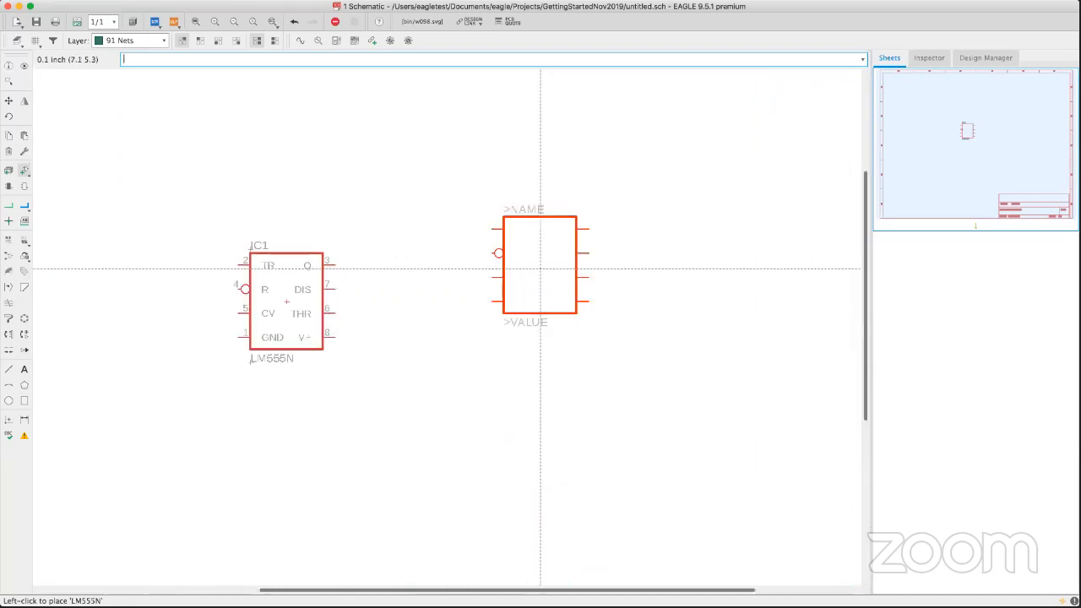
{"action": "middle_click_drag", "start_coordinate": [524, 272], "coordinate": [456, 250]}
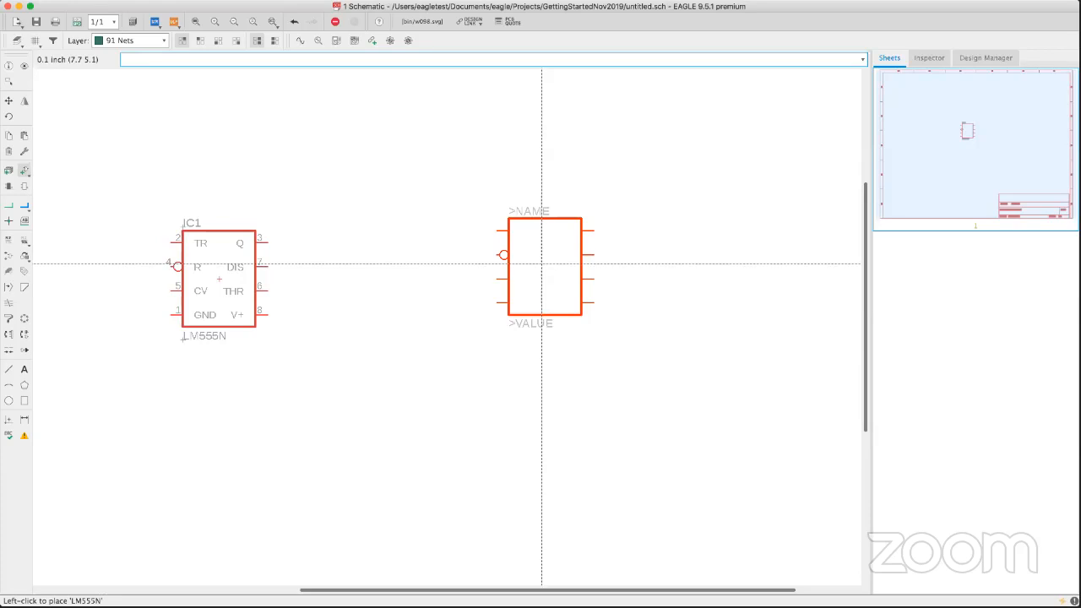
{"action": "right_click", "coordinate": [541, 263]}
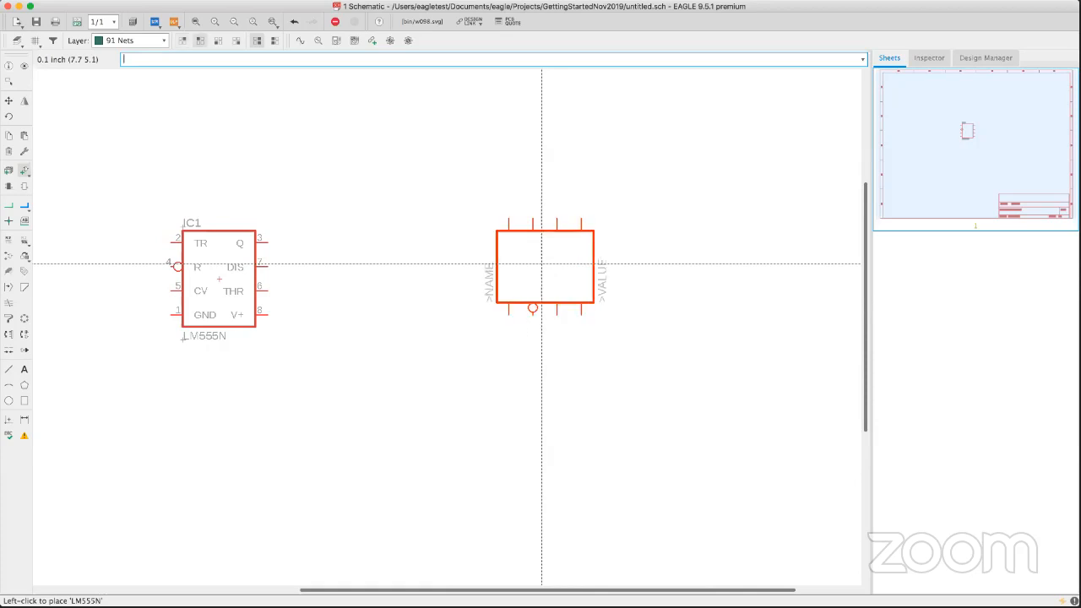
{"action": "right_click", "coordinate": [541, 264]}
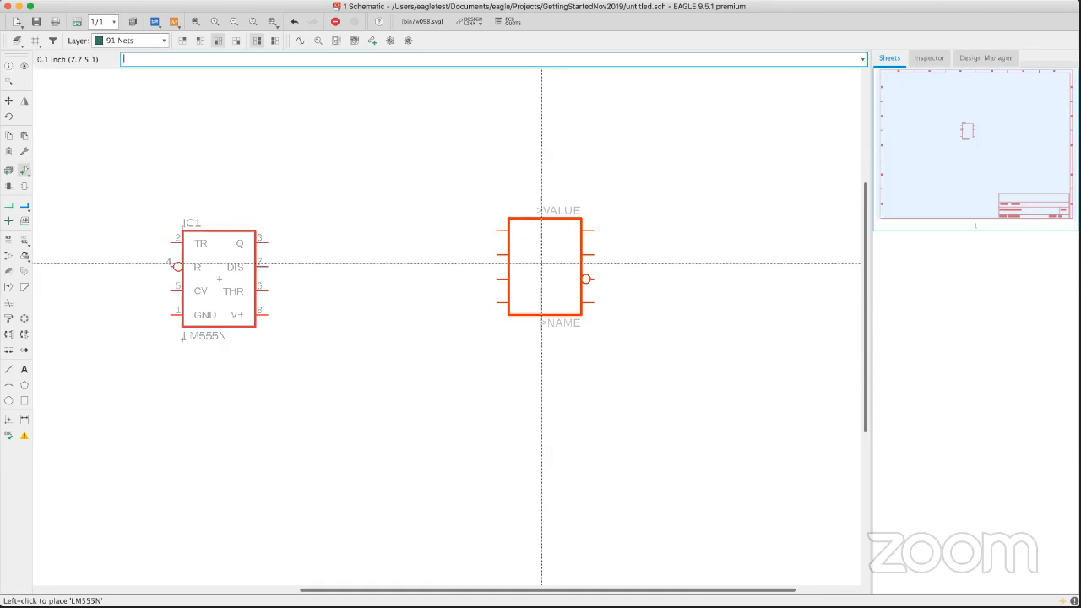
{"action": "middle_click", "coordinate": [543, 262]}
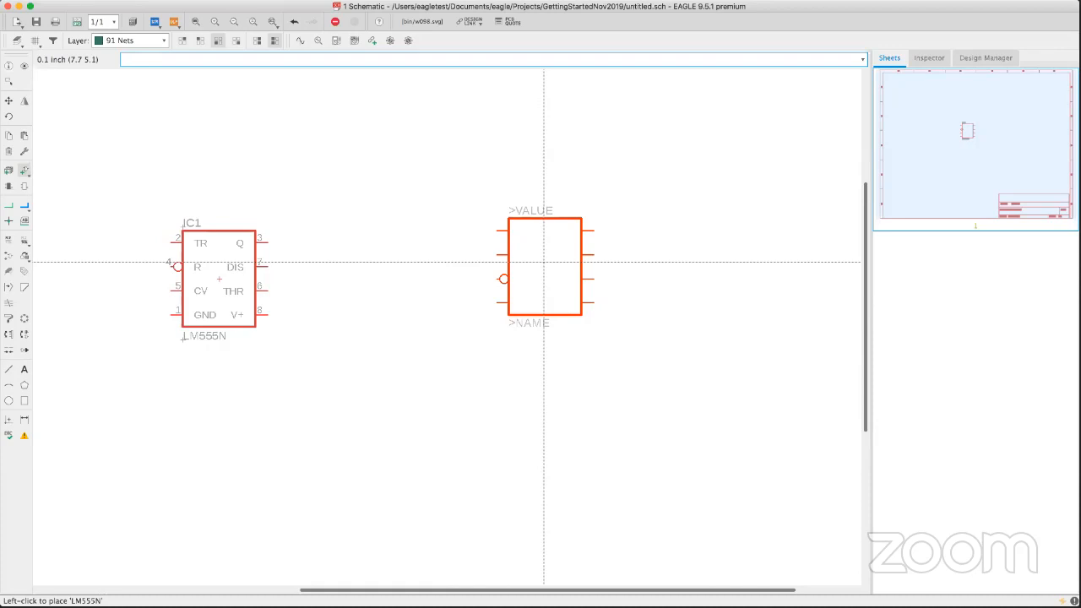
Mirror the second LM555N symbol twice, place it to the right of the first timer, and end part placement.
{"action": "middle_click", "coordinate": [537, 267]}
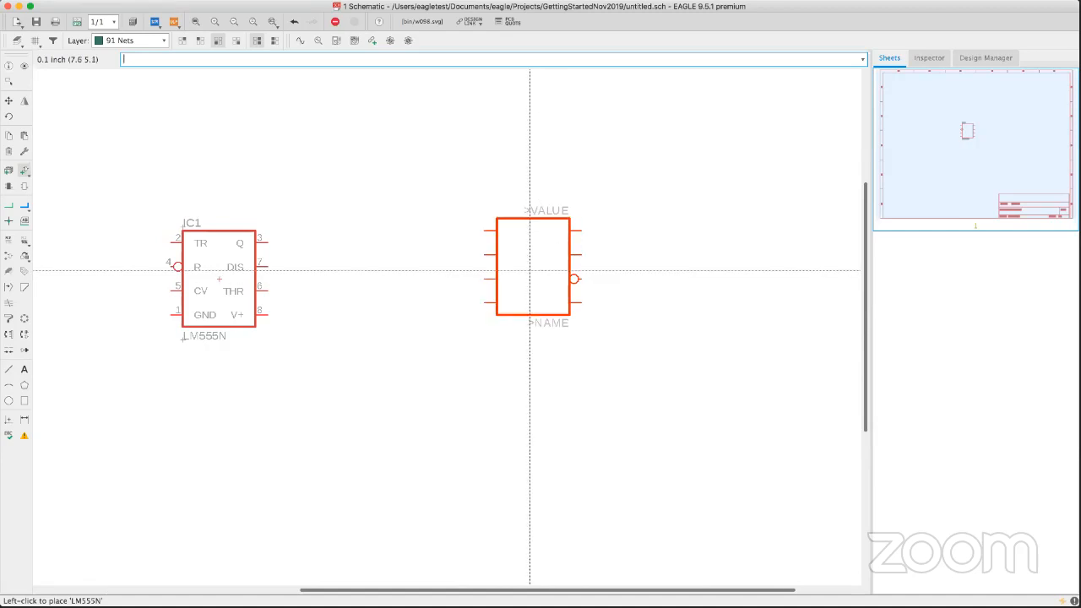
{"action": "middle_click", "coordinate": [530, 271]}
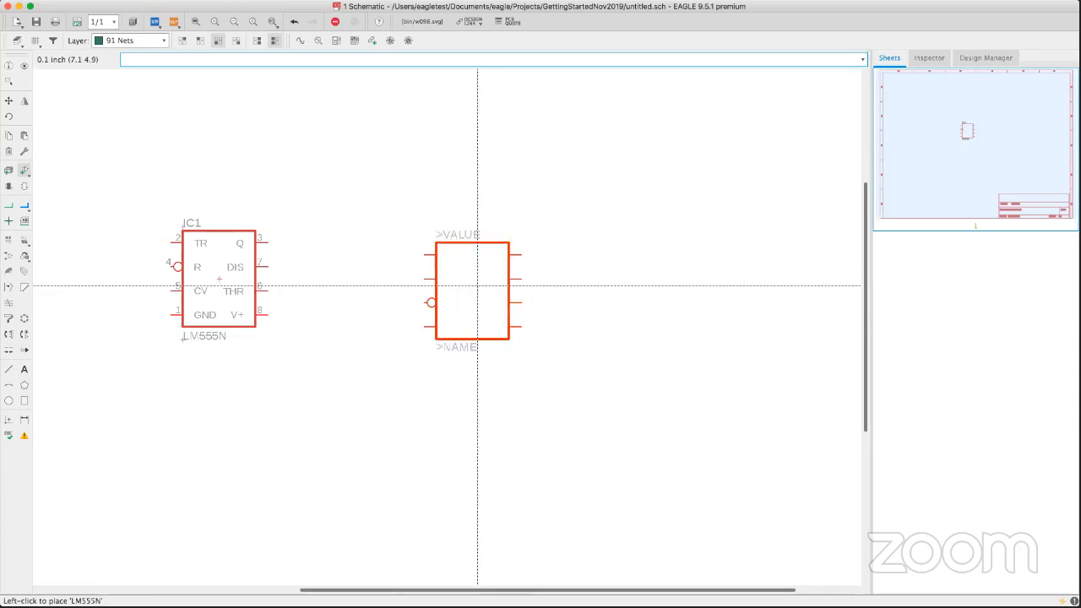
{"action": "left_click", "coordinate": [476, 287]}
{"action": "key", "text": "Escape"}
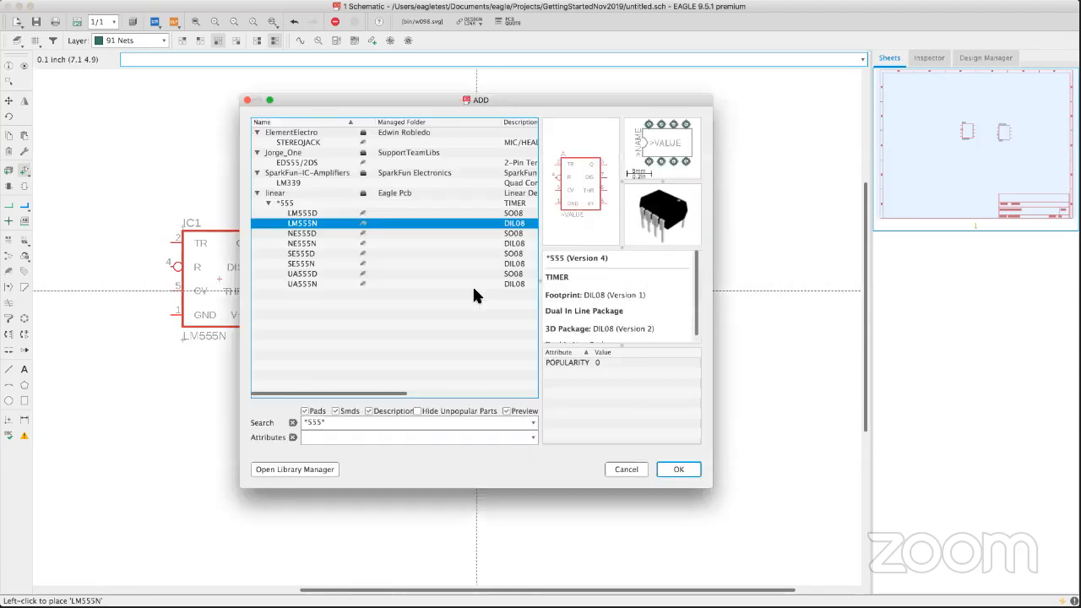
{"action": "left_click", "coordinate": [247, 100]}
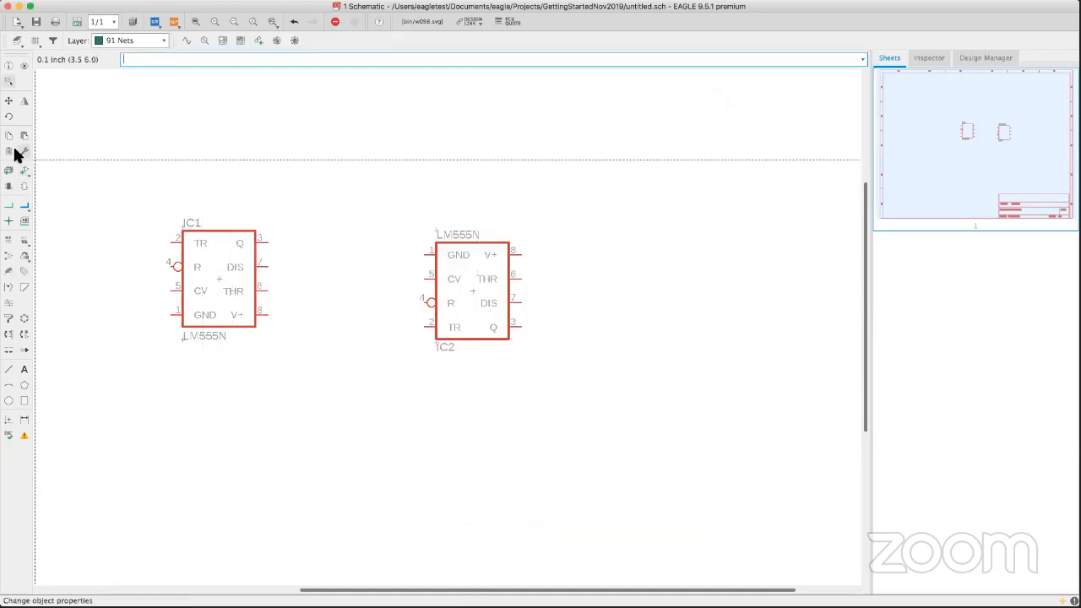
Delete the first LM555N timer, IC1, leaving only the mirrored second one in the schematic.
{"action": "left_click", "coordinate": [9, 186]}
{"action": "left_click", "coordinate": [211, 273]}
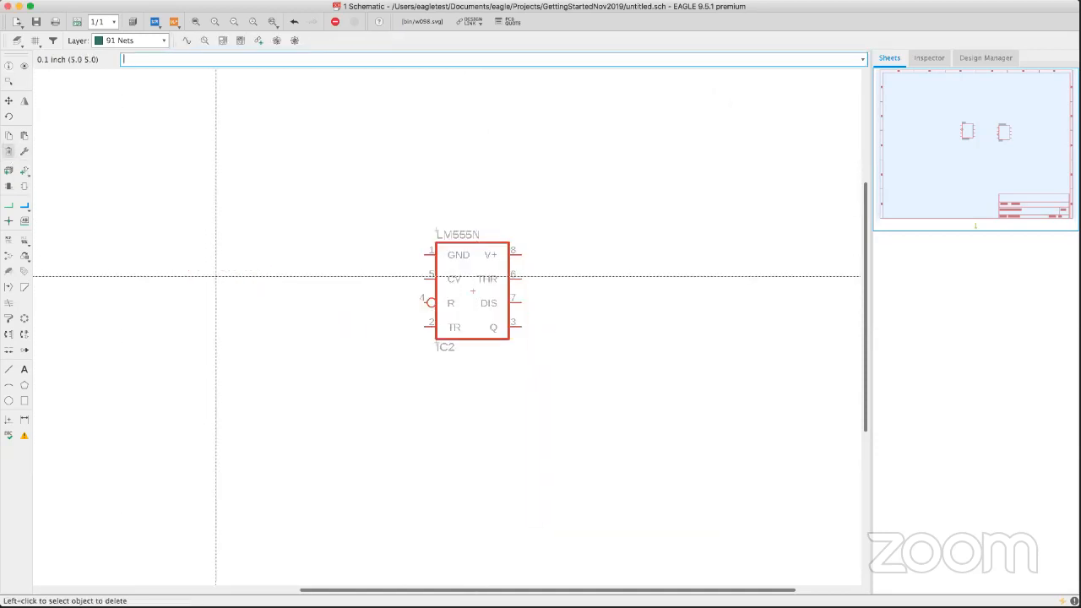
{"action": "middle_click_drag", "start_coordinate": [469, 296], "coordinate": [357, 292]}
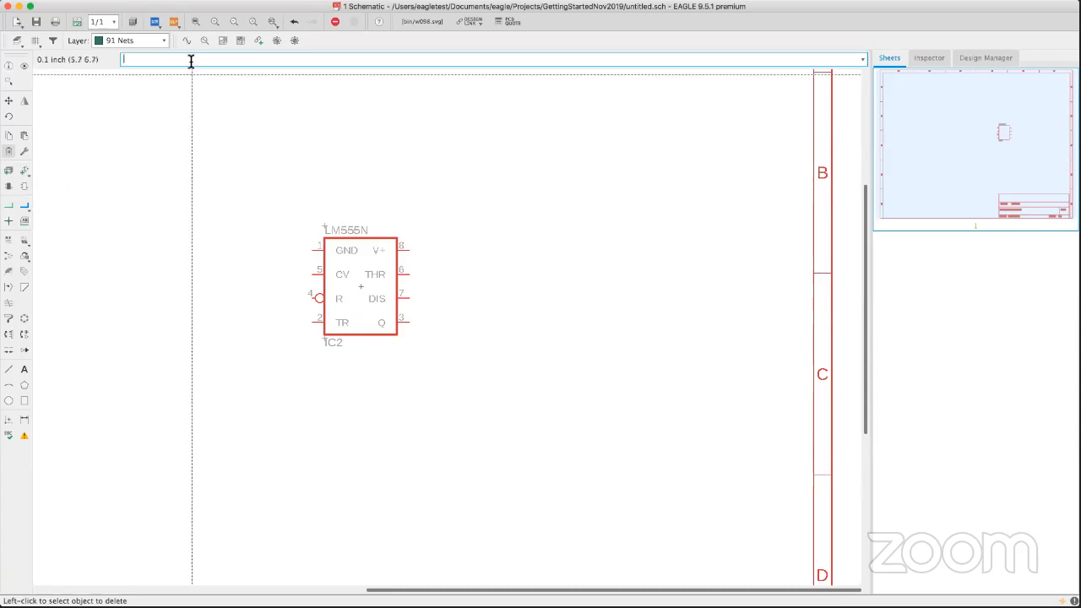
Start adding another part with the add command and clear the previous *555* search.
{"action": "type", "text": "add"}
{"action": "key", "text": "Return"}
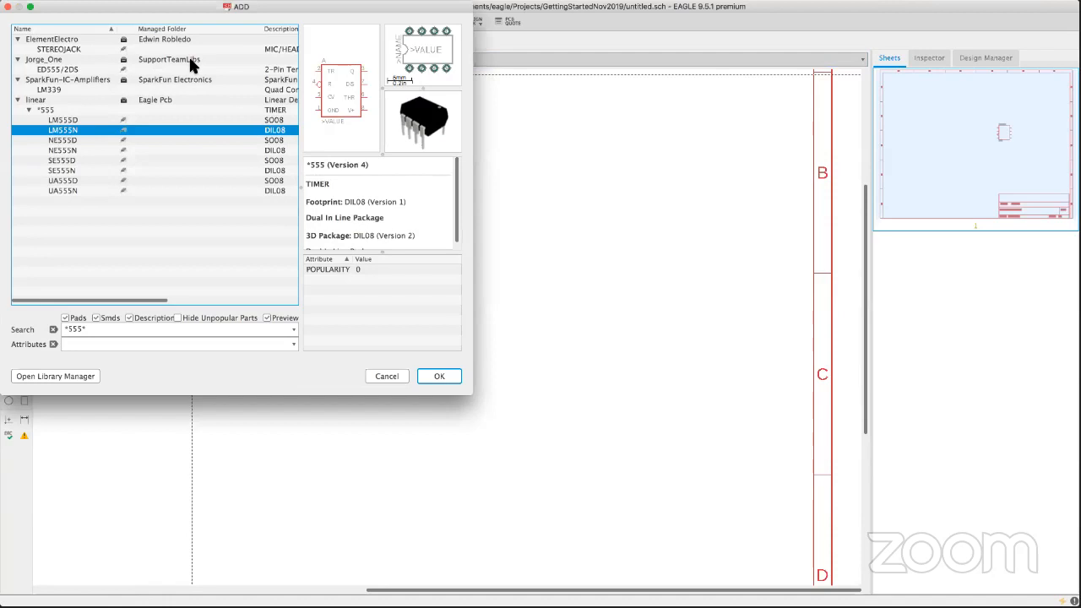
{"action": "left_click_drag", "start_coordinate": [179, 8], "coordinate": [365, 49]}
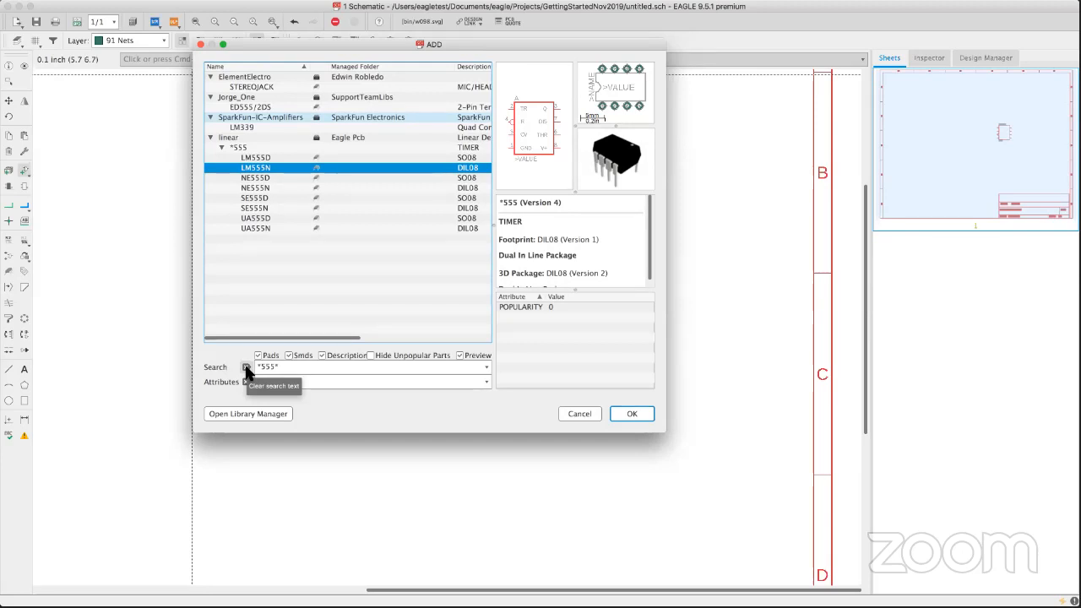
{"action": "left_click", "coordinate": [246, 368]}
{"action": "left_click", "coordinate": [262, 368]}
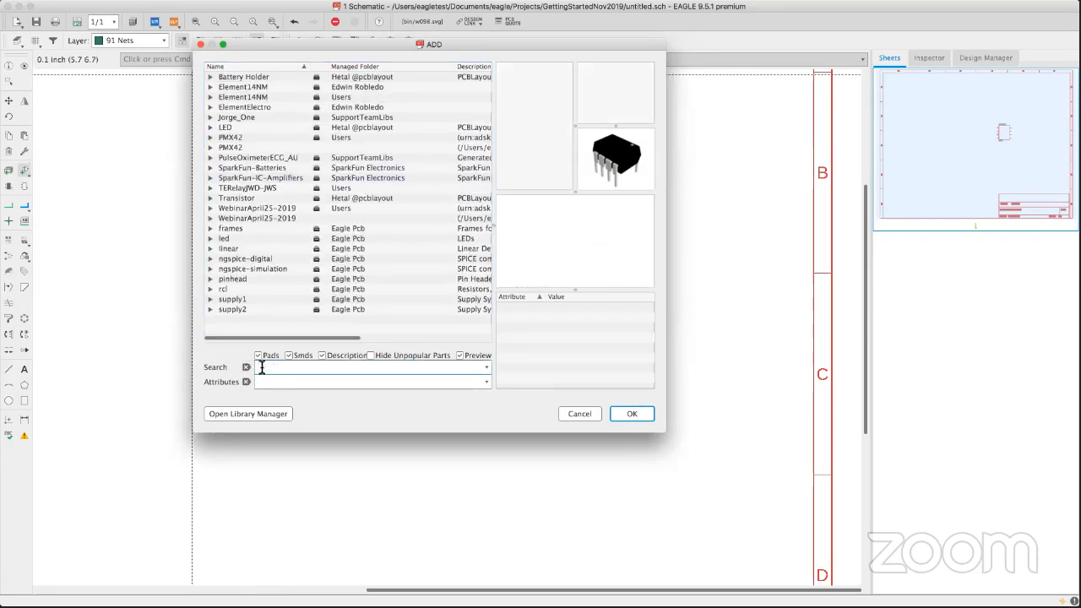
Search the libraries in use for *ab9v*.
{"action": "type", "text": "*"}
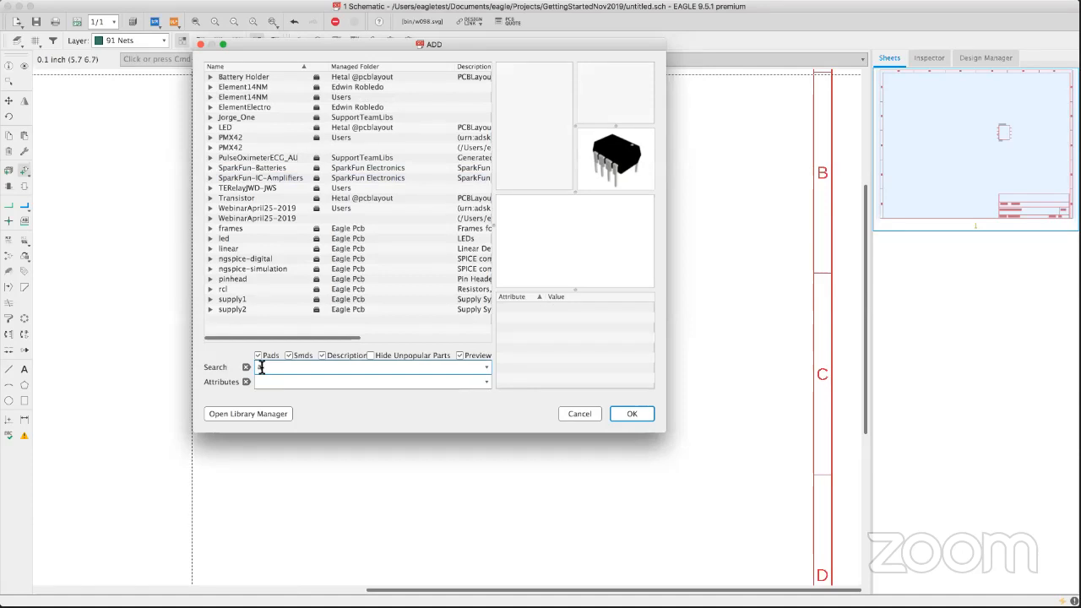
{"action": "type", "text": "9v"}
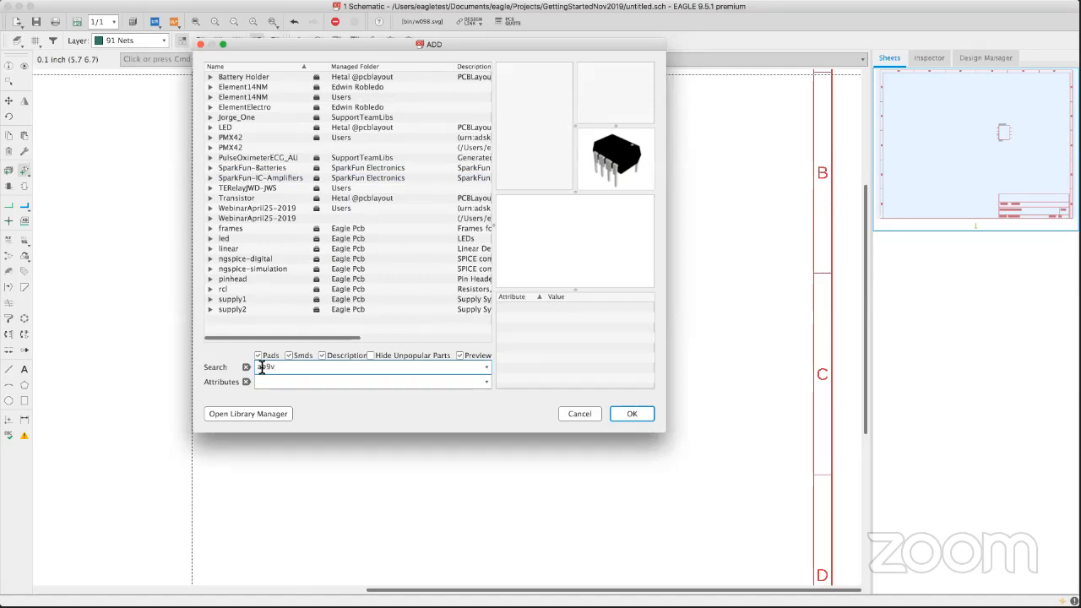
{"action": "type", "text": "*"}
{"action": "left_click", "coordinate": [260, 367]}
{"action": "type", "text": "b9v*"}
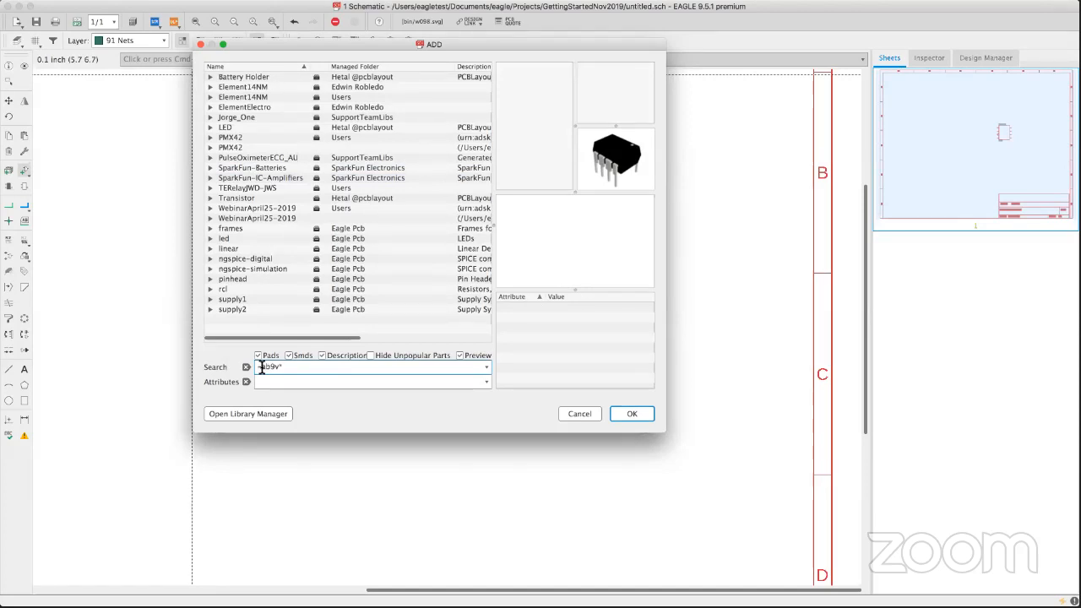
{"action": "key", "text": "Return"}
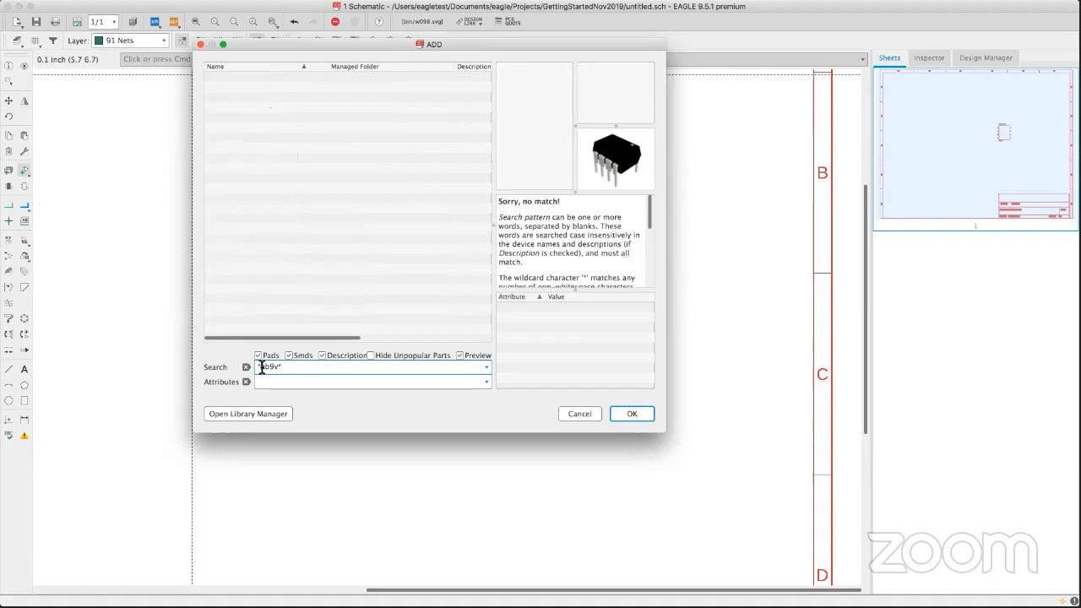
Broaden the part search to *9v*.
{"action": "left_click", "coordinate": [260, 367]}
{"action": "type", "text": "a"}
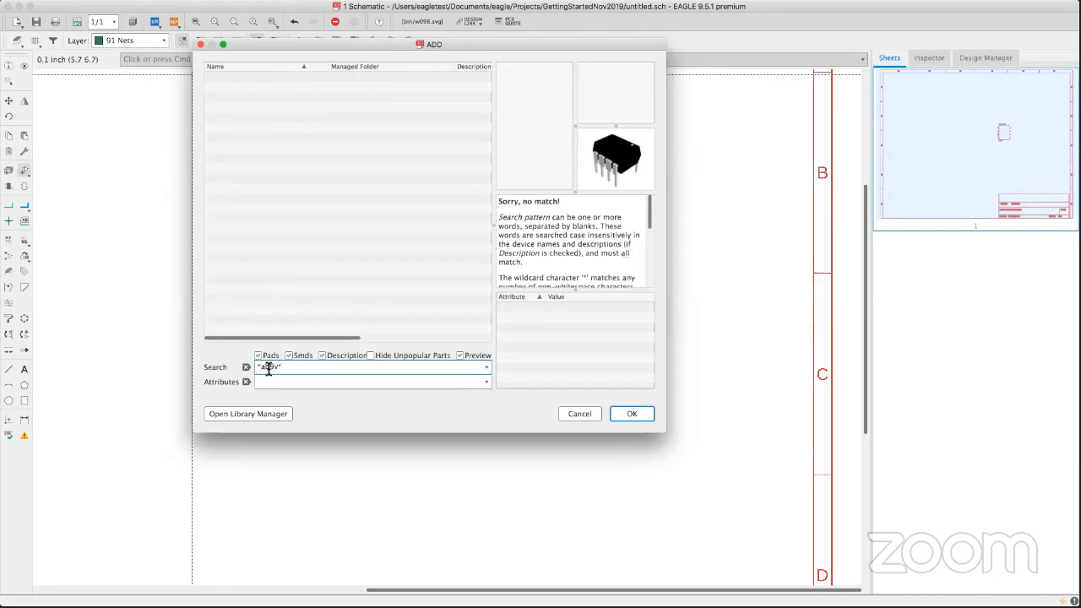
{"action": "key", "text": "BackSpace"}
{"action": "key", "text": "Return"}
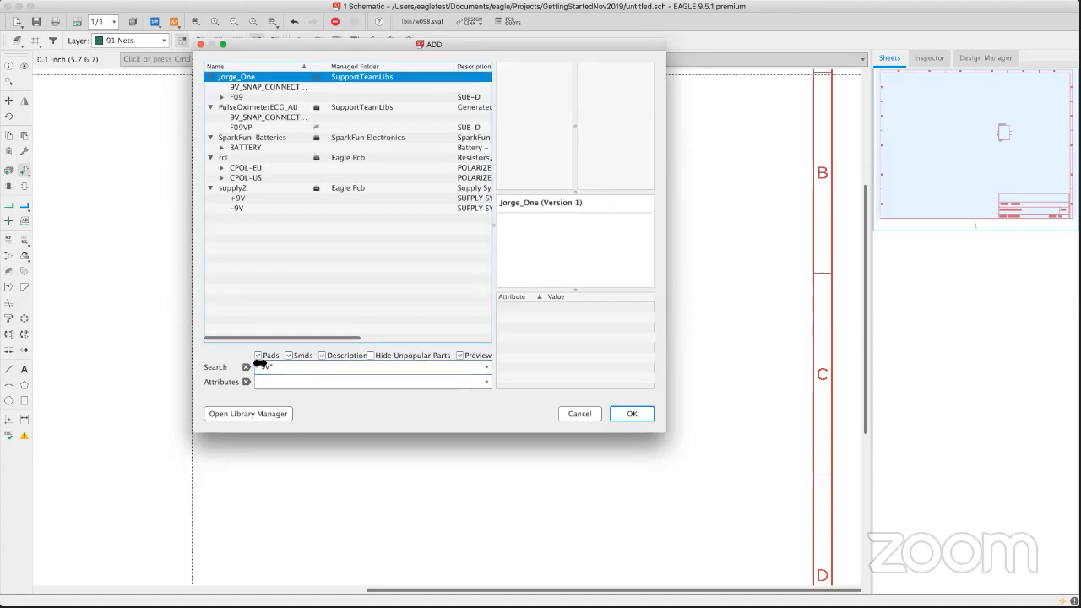
Preview the F09VP, 9V_SNAP_CONNECTOR and F09 connector variants in the PulseOximeterECG_AU and Jorge_One libraries.
{"action": "left_click", "coordinate": [240, 129]}
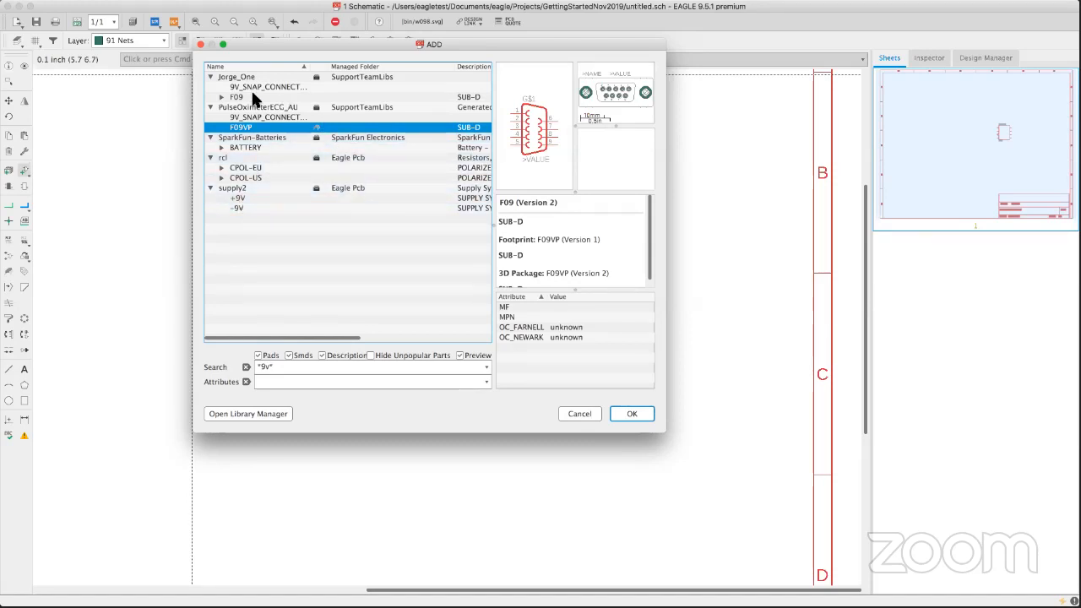
{"action": "left_click", "coordinate": [252, 117]}
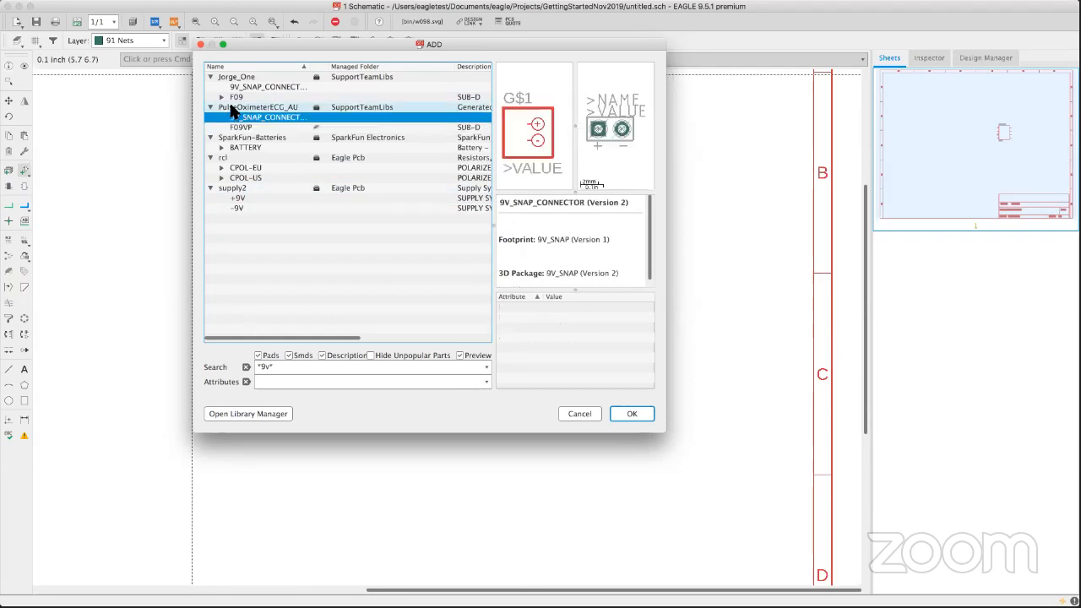
{"action": "left_click", "coordinate": [221, 97]}
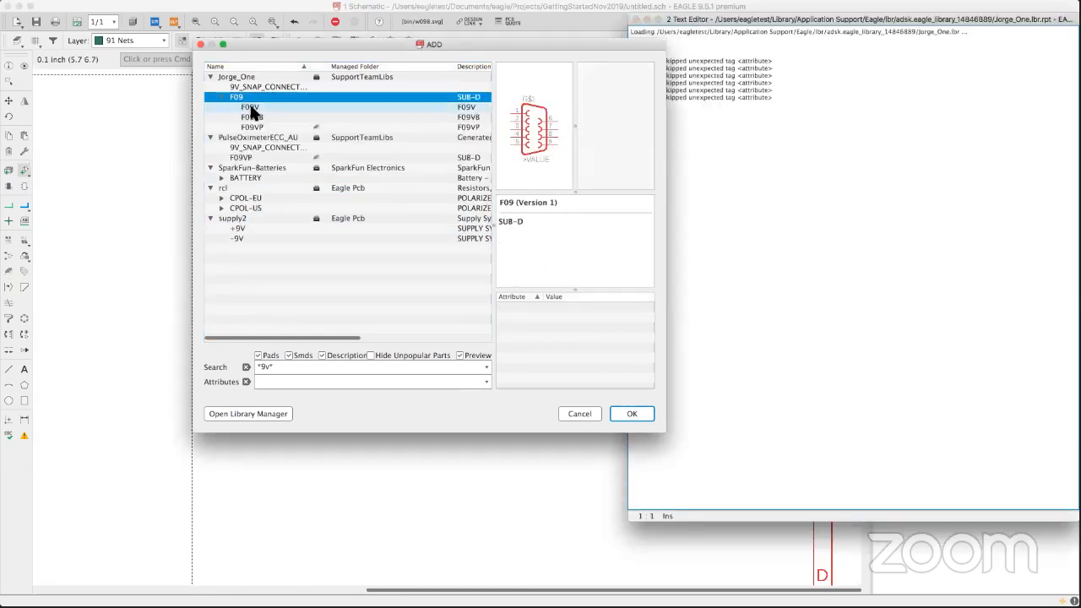
{"action": "left_click", "coordinate": [250, 108]}
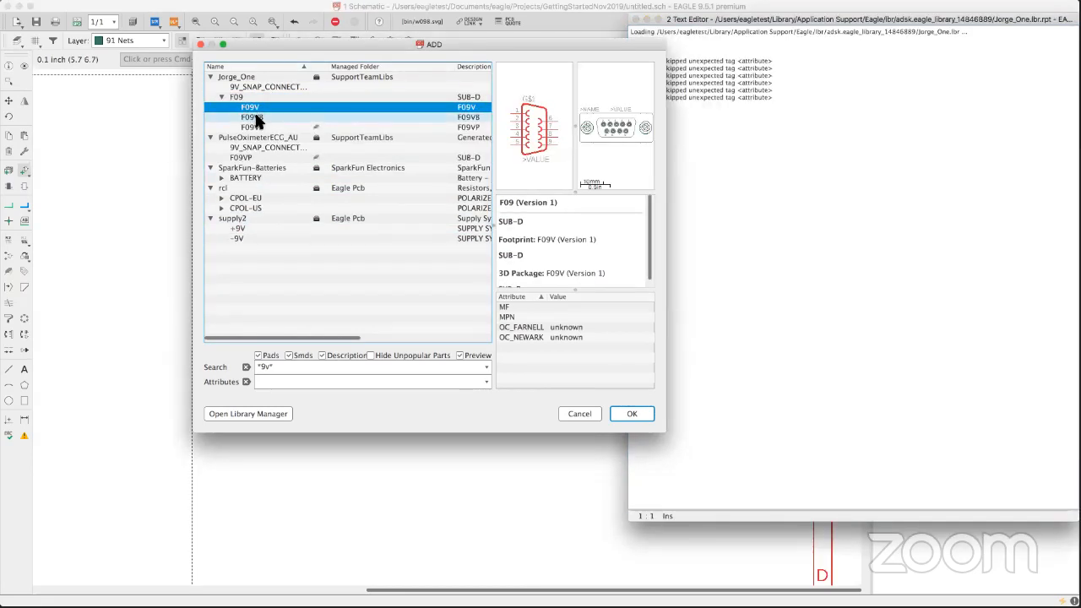
{"action": "left_click", "coordinate": [254, 116]}
{"action": "left_click", "coordinate": [211, 77]}
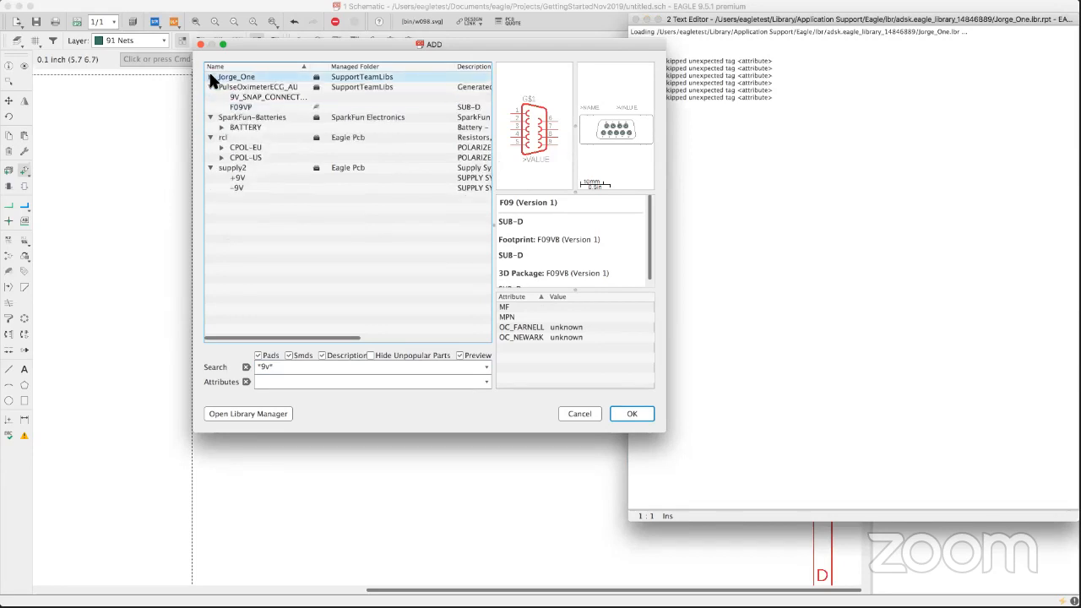
Choose the BATTERY-9V variant of the SparkFun-Batteries library's BATTERY device for placement.
{"action": "left_click", "coordinate": [227, 127]}
{"action": "left_click", "coordinate": [221, 127]}
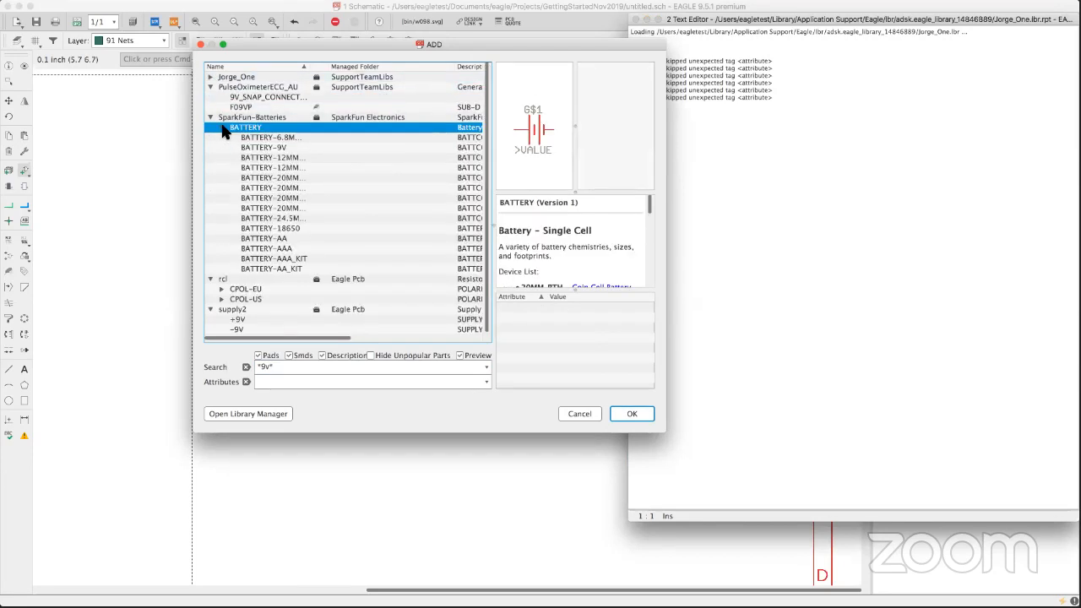
{"action": "left_click", "coordinate": [274, 148]}
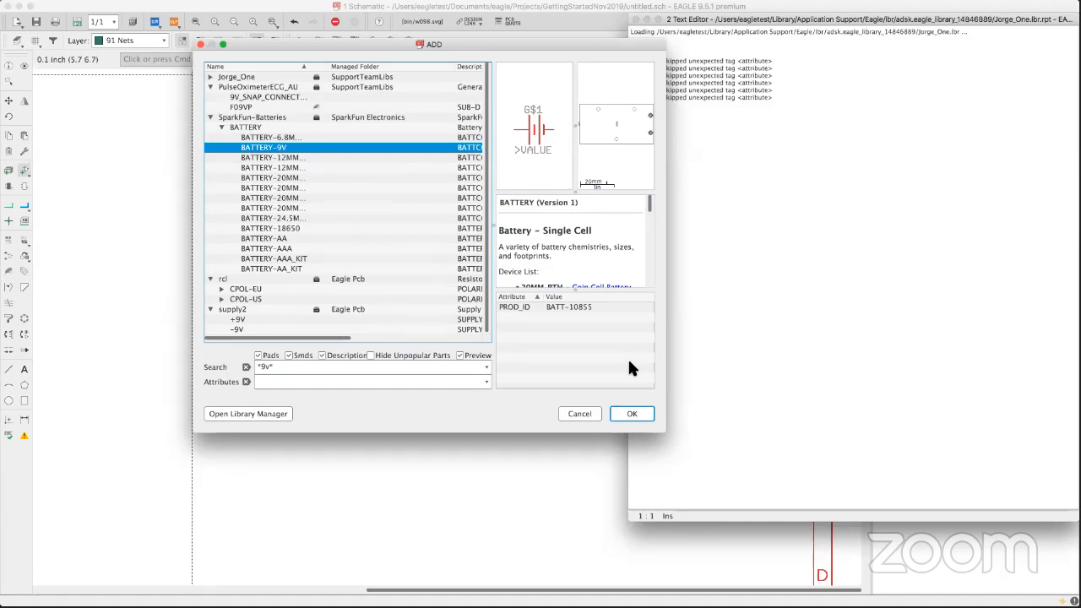
{"action": "left_click", "coordinate": [635, 412]}
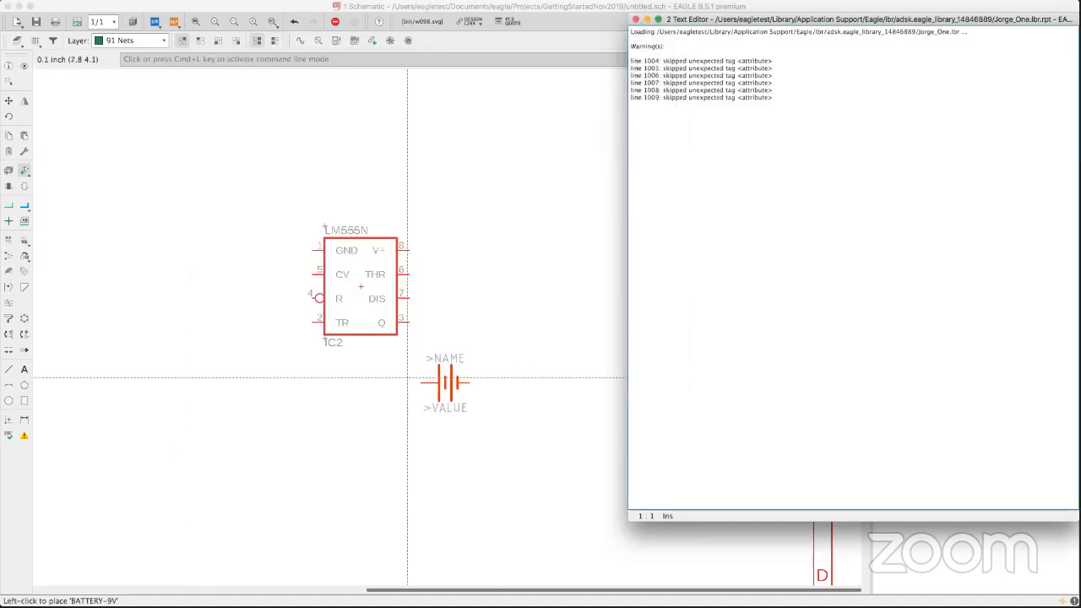
Rotate the BATTERY-9V symbol by 90 degrees and place one to the left of the LM555N, slightly below it.
{"action": "scroll", "coordinate": [386, 374], "scroll_direction": "down", "scroll_amount": 5}
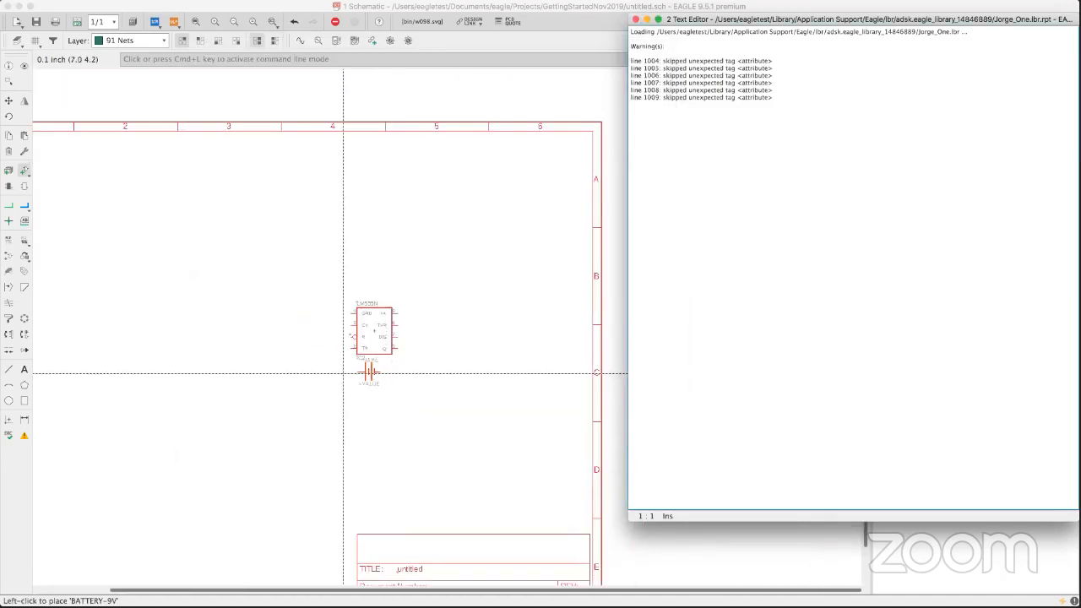
{"action": "right_click", "coordinate": [199, 347]}
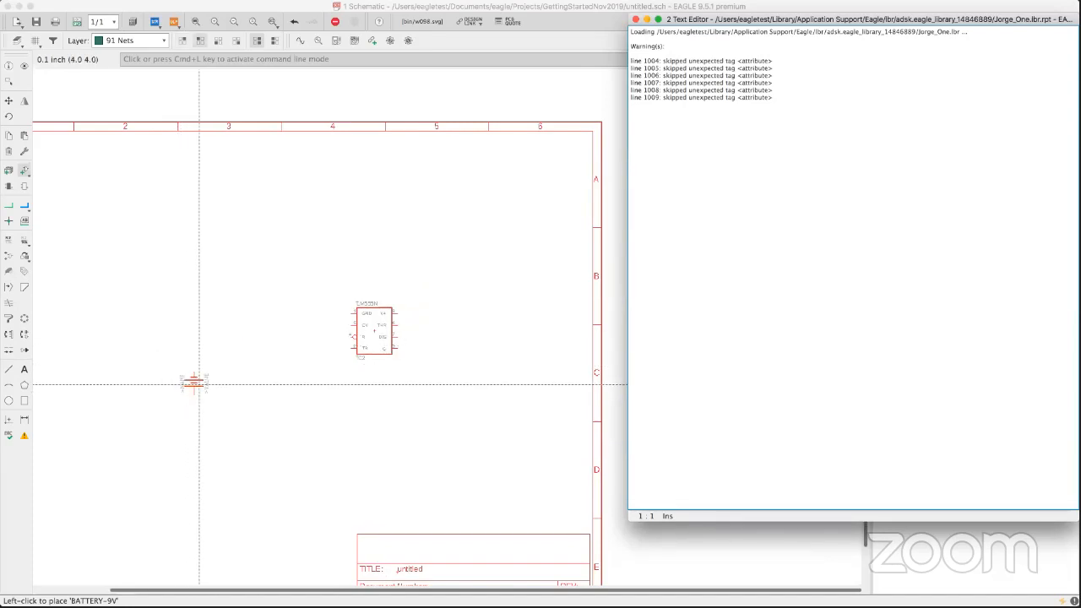
{"action": "left_click", "coordinate": [205, 380]}
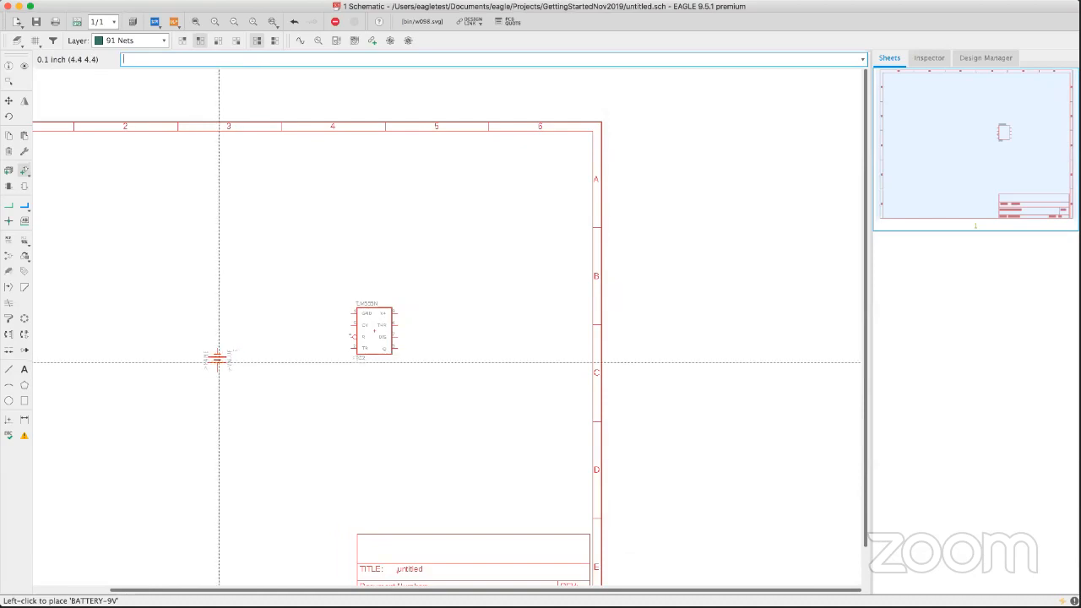
{"action": "left_click", "coordinate": [218, 366]}
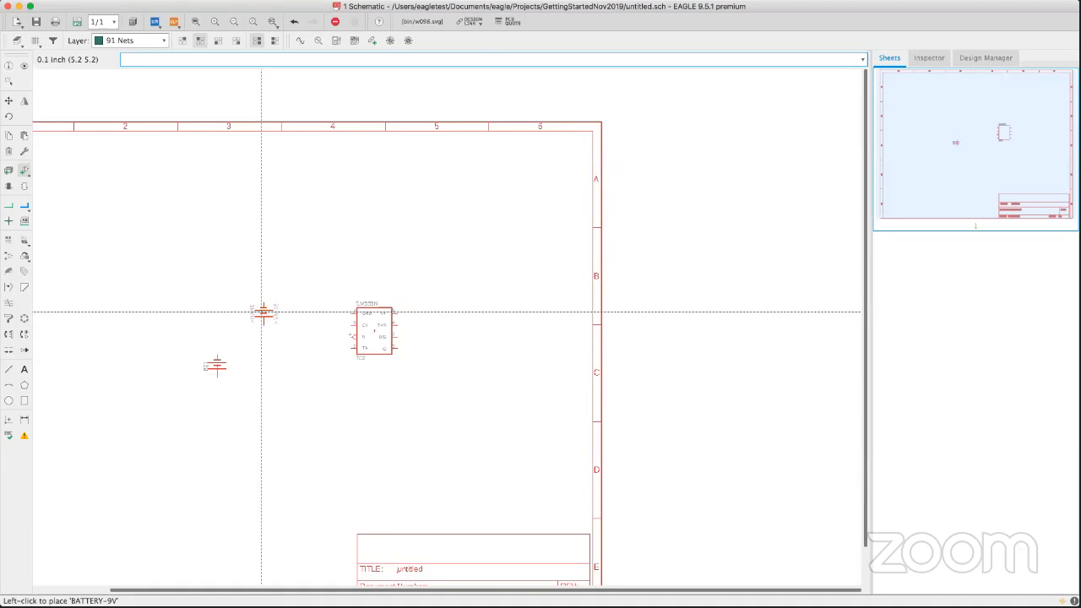
{"action": "key", "text": "Escape"}
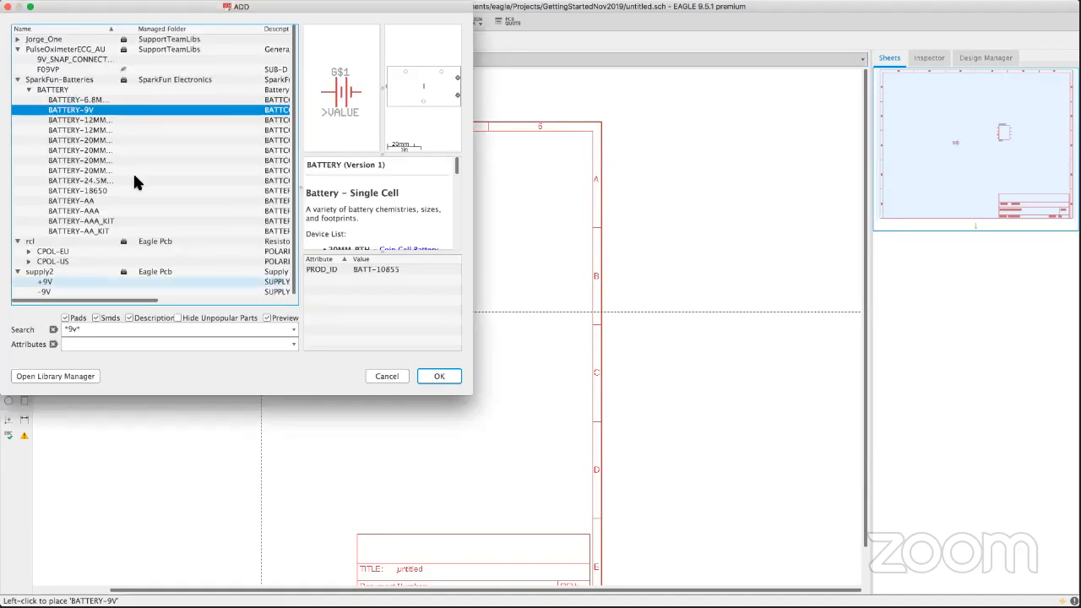
Clear the part search and choose the American-symbol resistor R-US_M1206 from the rcl library for placement.
{"action": "left_click", "coordinate": [54, 329]}
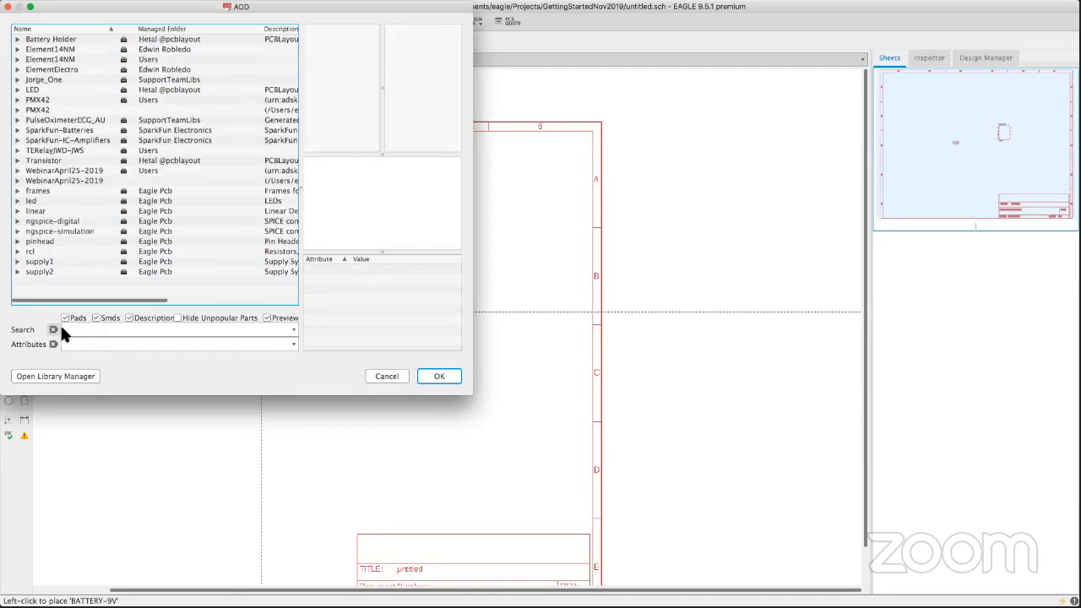
{"action": "left_click", "coordinate": [18, 253]}
{"action": "scroll", "coordinate": [99, 244], "scroll_direction": "down", "scroll_amount": 3}
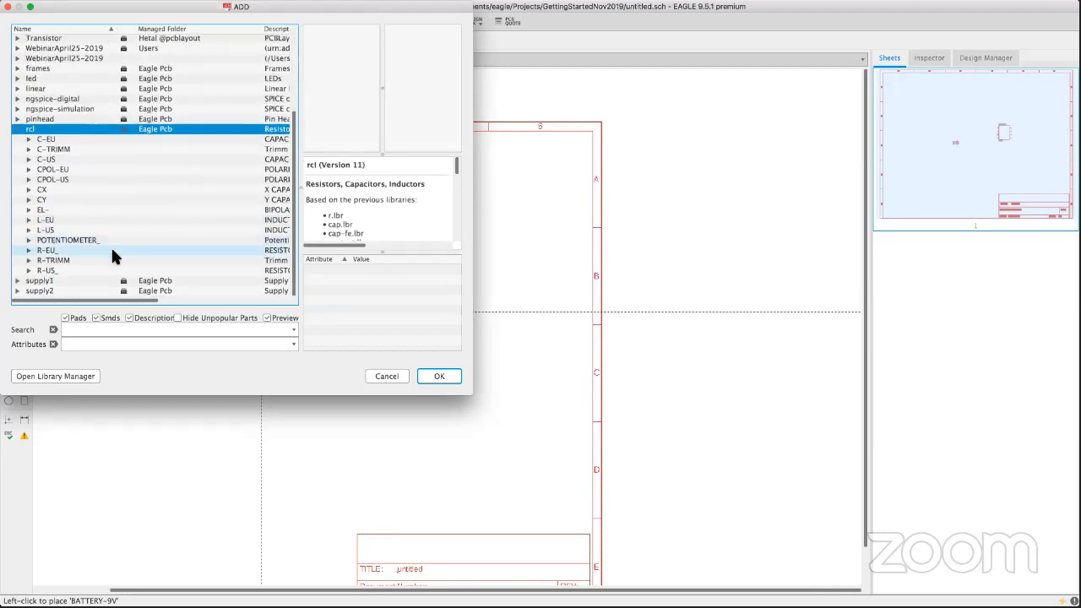
{"action": "left_click", "coordinate": [57, 270]}
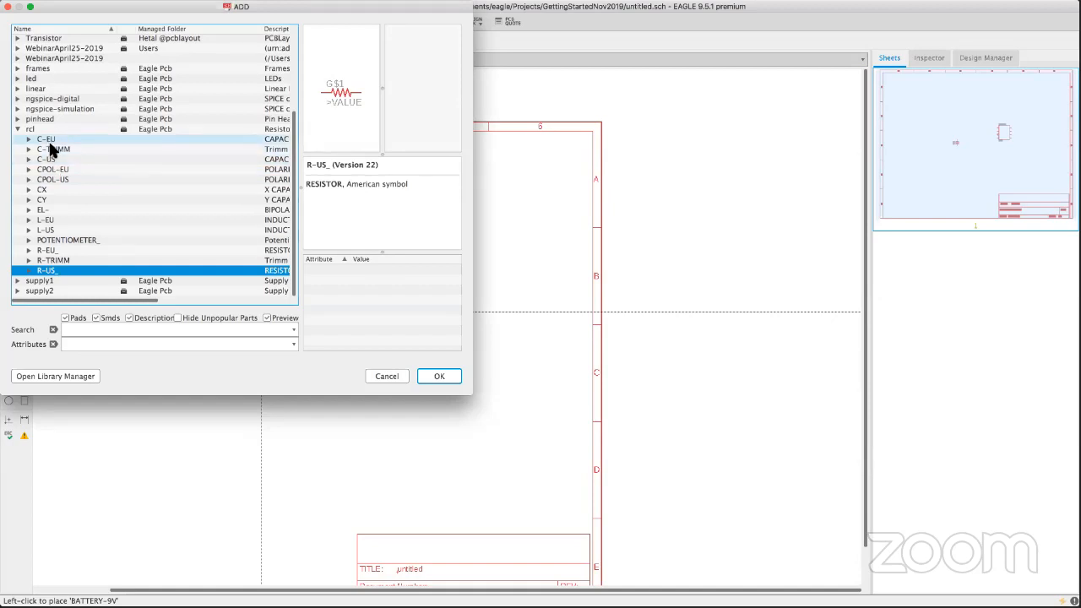
{"action": "left_click", "coordinate": [28, 271]}
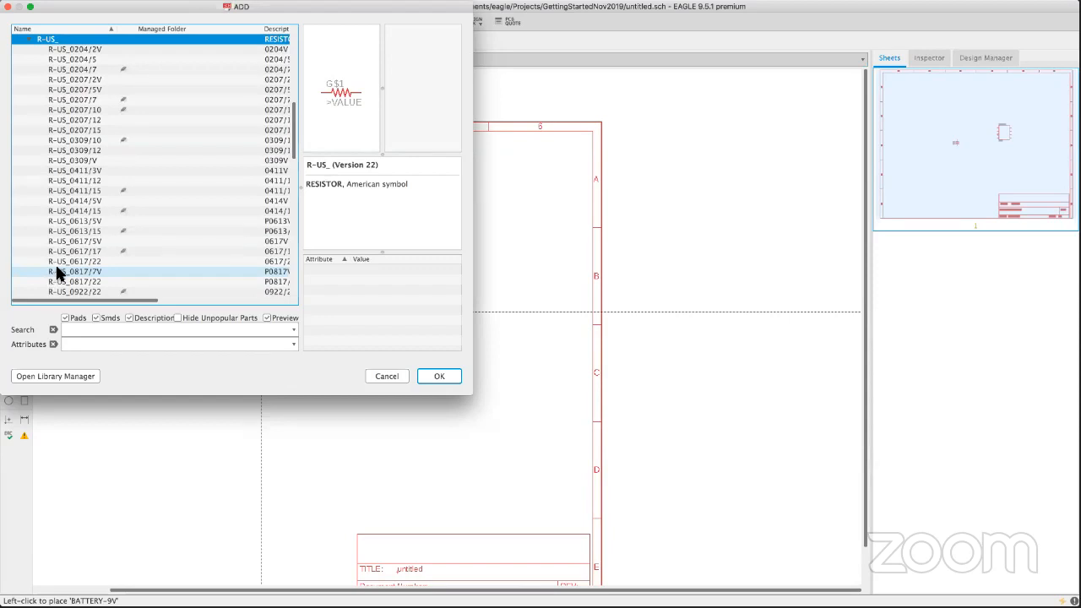
{"action": "scroll", "coordinate": [61, 275], "scroll_direction": "down", "scroll_amount": 4}
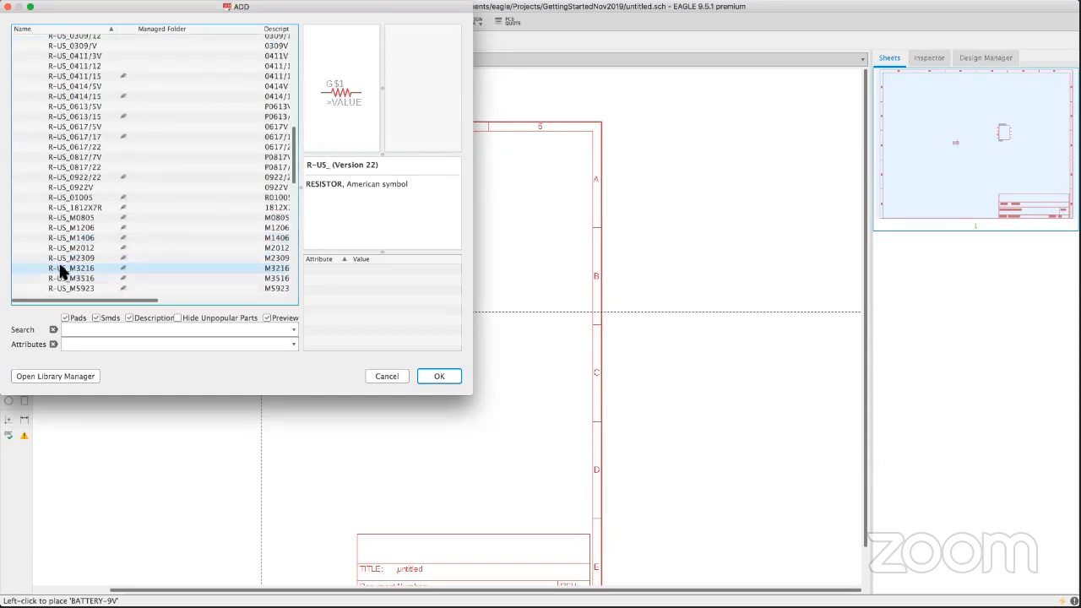
{"action": "left_click", "coordinate": [68, 228]}
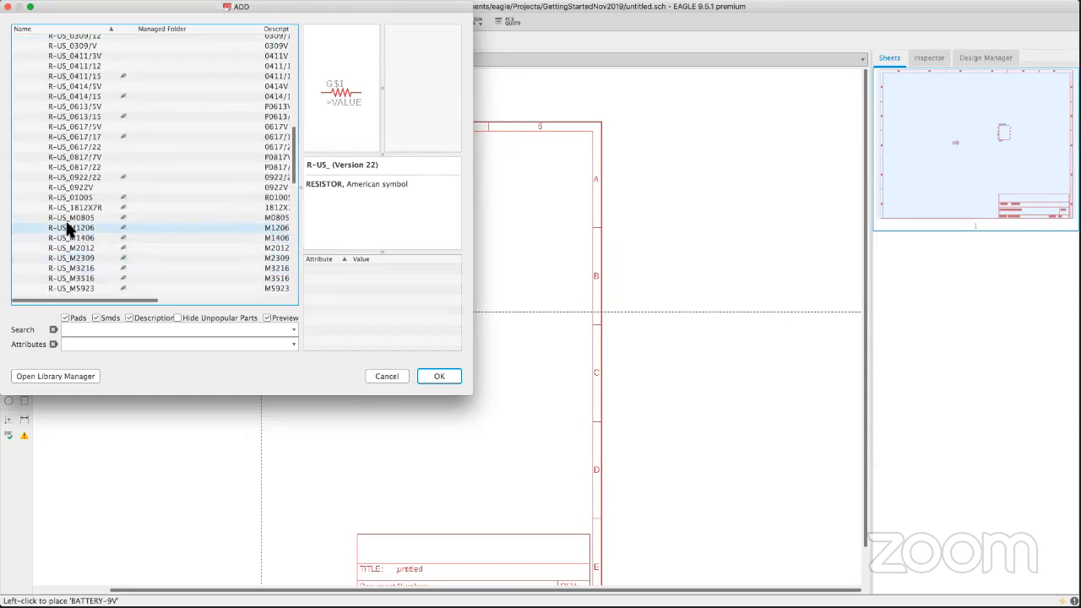
{"action": "left_click", "coordinate": [440, 377]}
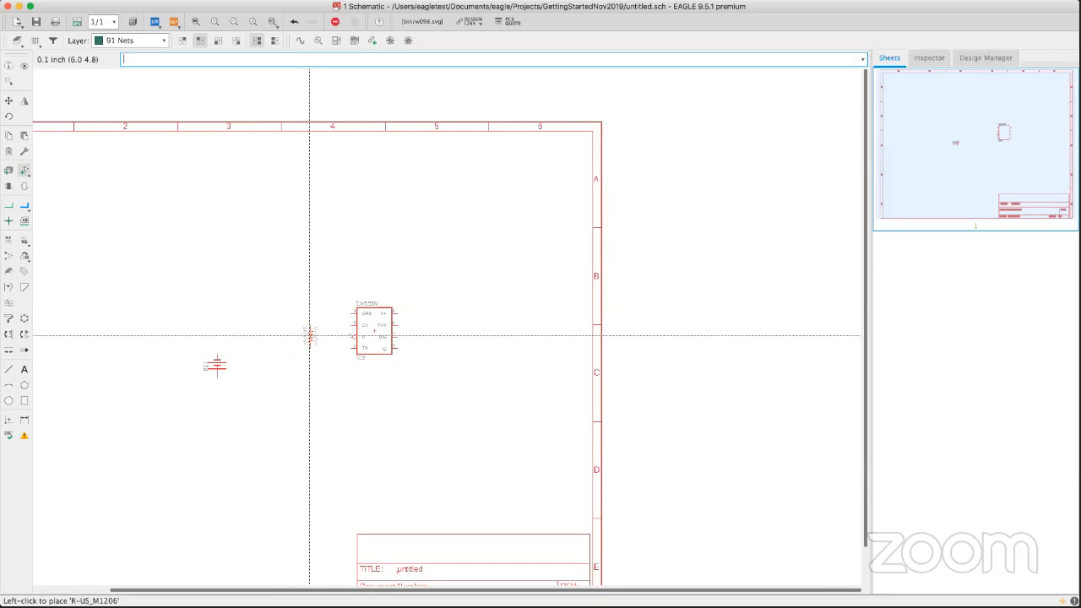
Place four R-US_M1206 resistors, two stacked to the left of the LM555N and two stacked to its right.
{"action": "left_click", "coordinate": [304, 336]}
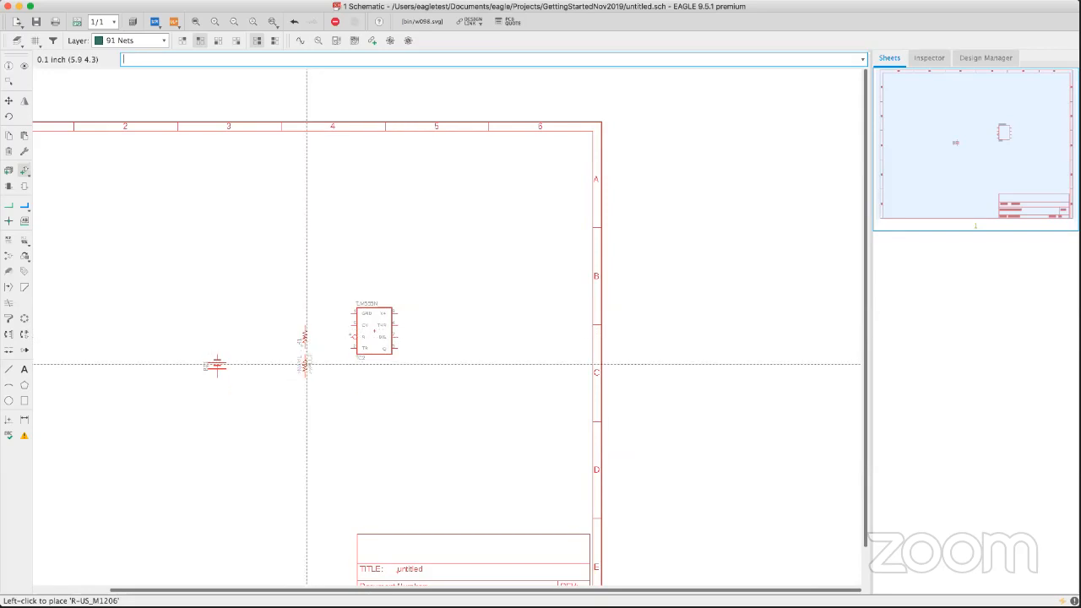
{"action": "left_click", "coordinate": [304, 393]}
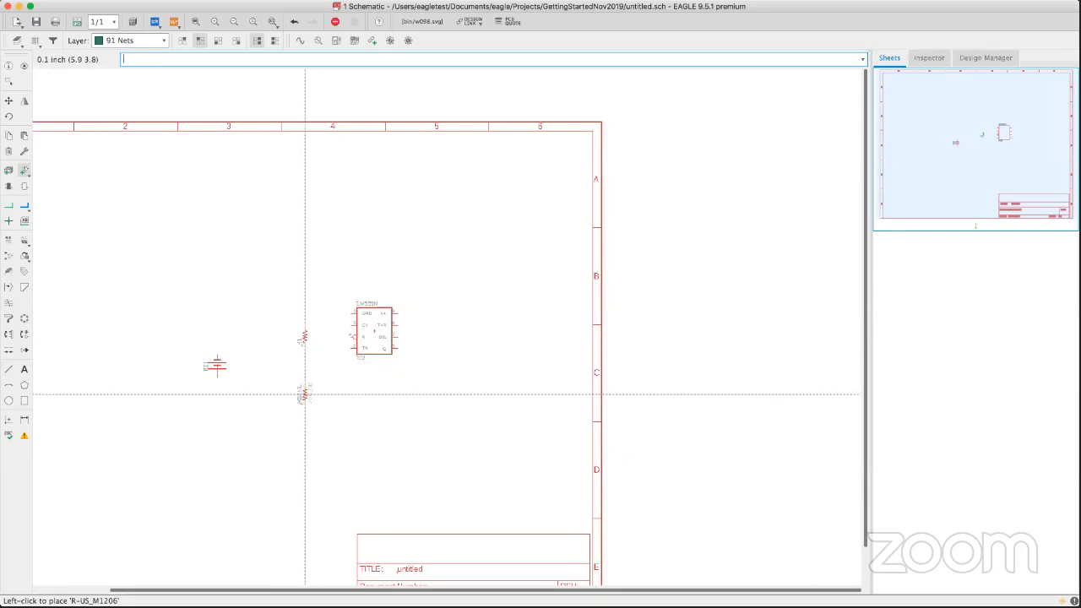
{"action": "left_click", "coordinate": [448, 312]}
{"action": "left_click", "coordinate": [449, 382]}
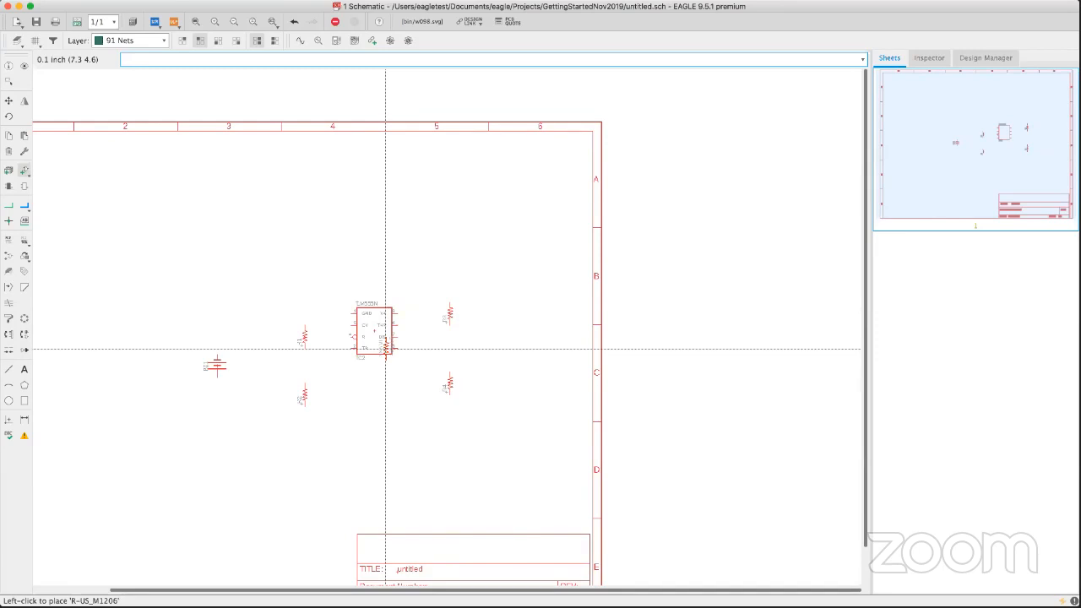
{"action": "key", "text": "Escape"}
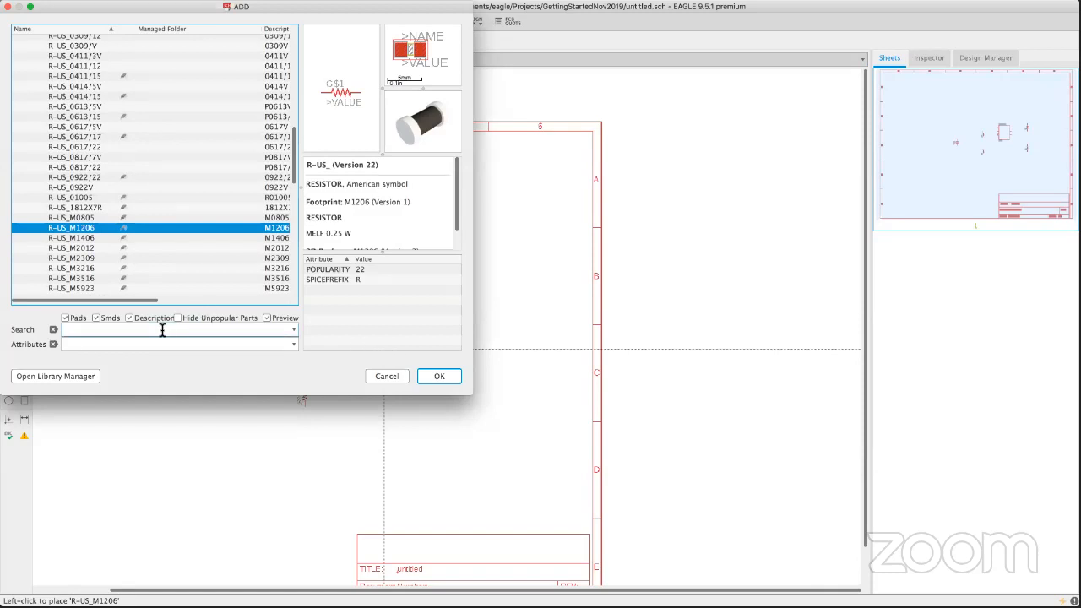
Choose the C-USC0402K variant of the rcl library's American-symbol capacitor C-US for placement.
{"action": "scroll", "coordinate": [47, 203], "scroll_direction": "up", "scroll_amount": 5}
{"action": "scroll", "coordinate": [51, 206], "scroll_direction": "up", "scroll_amount": 3}
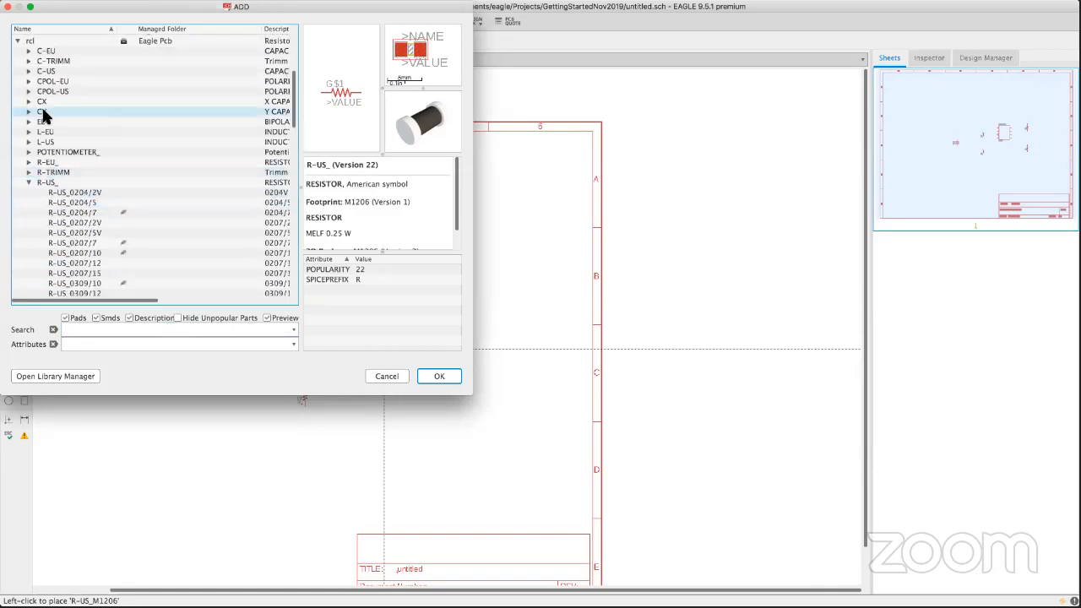
{"action": "left_click", "coordinate": [30, 72]}
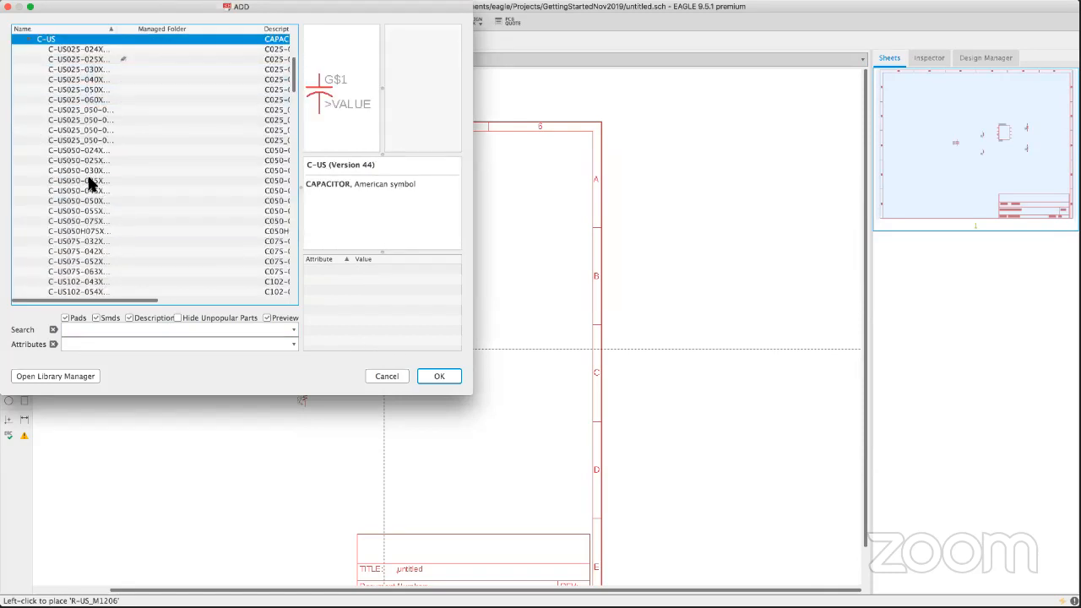
{"action": "scroll", "coordinate": [92, 189], "scroll_direction": "down", "scroll_amount": 5}
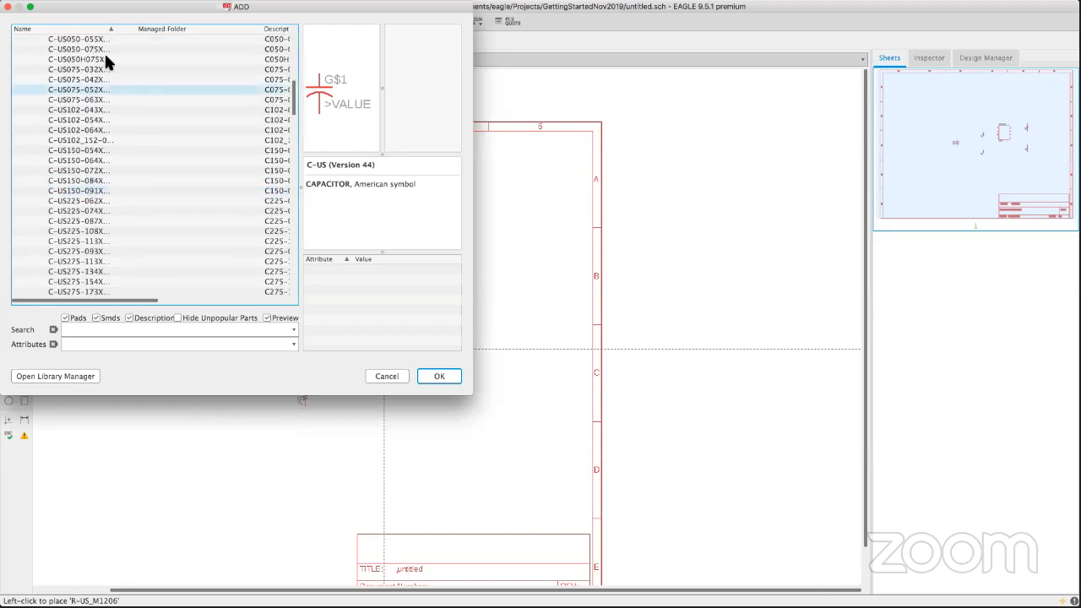
{"action": "left_click_drag", "start_coordinate": [119, 29], "coordinate": [184, 68]}
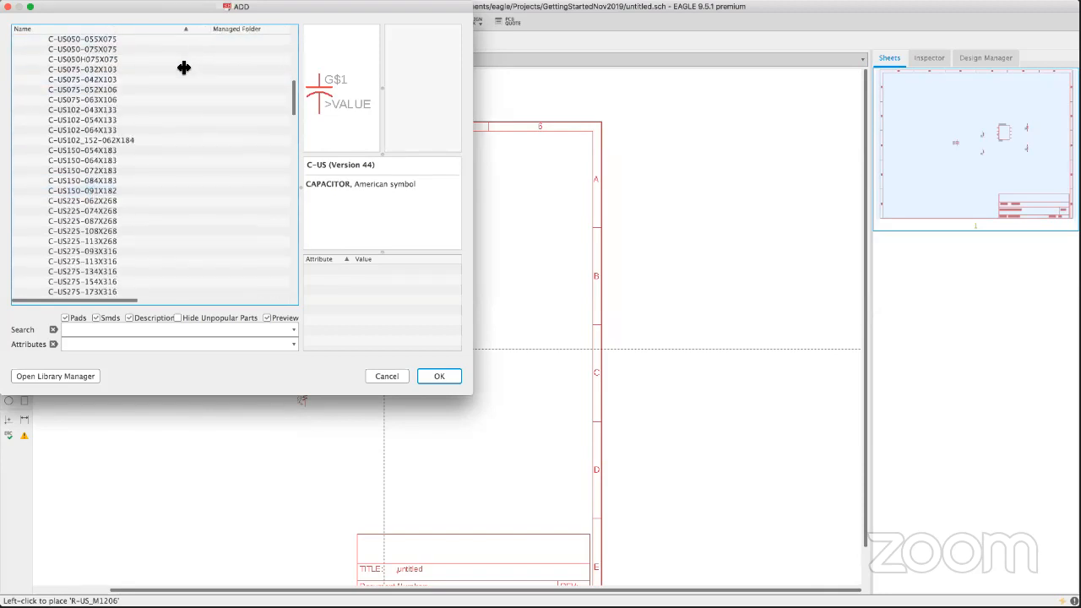
{"action": "scroll", "coordinate": [82, 223], "scroll_direction": "down", "scroll_amount": 4}
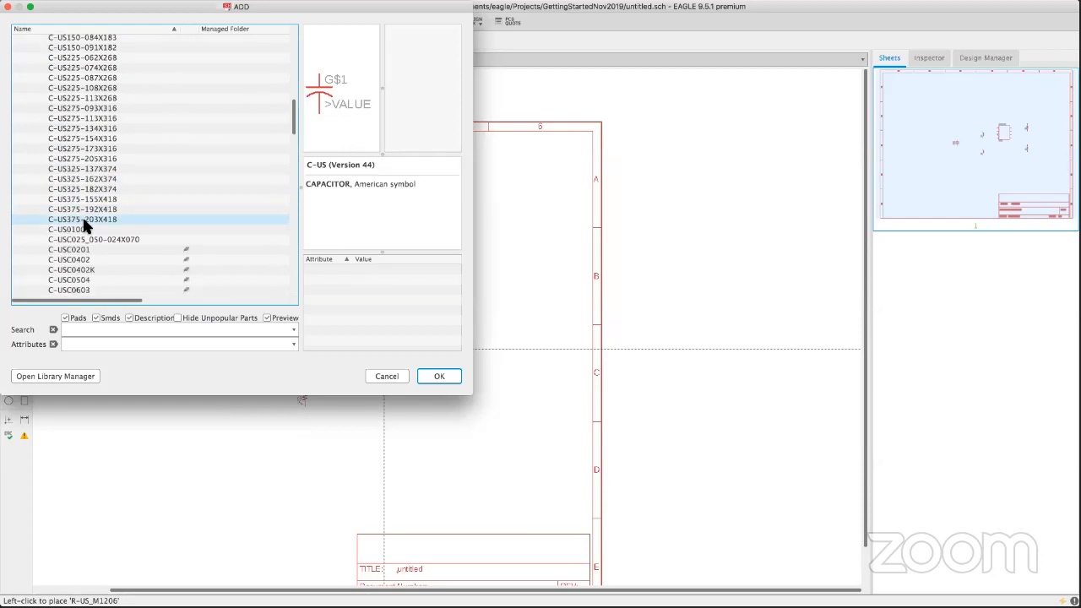
{"action": "scroll", "coordinate": [83, 222], "scroll_direction": "down", "scroll_amount": 2}
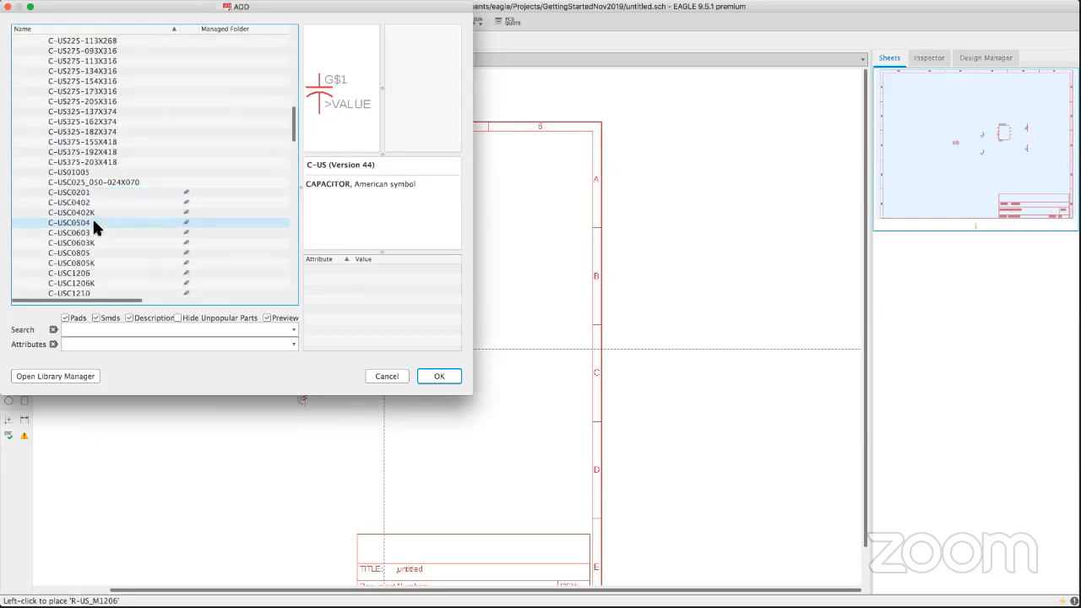
{"action": "left_click", "coordinate": [89, 213]}
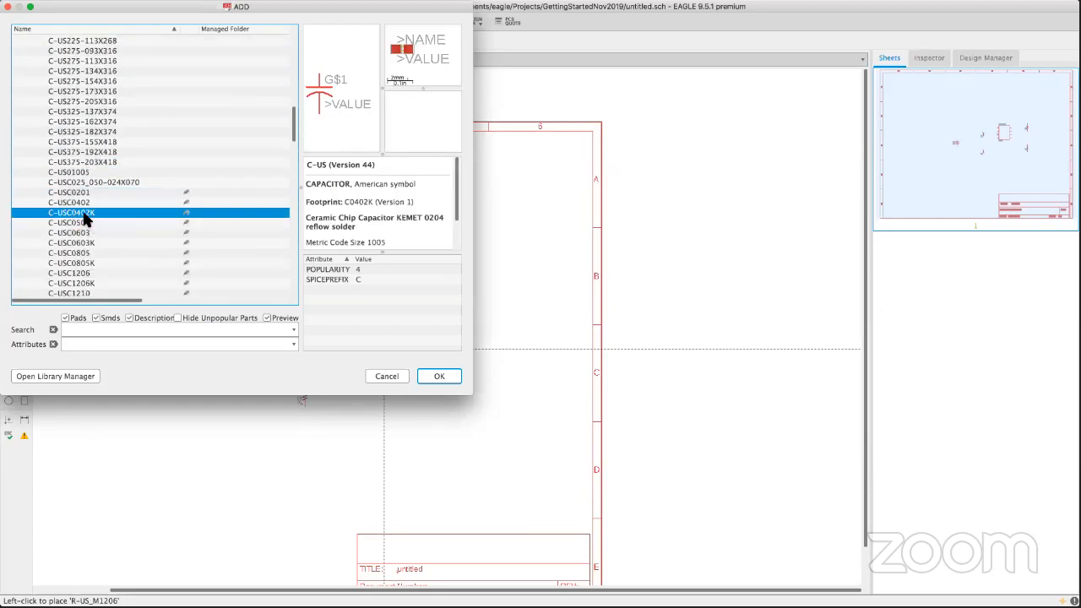
{"action": "left_click", "coordinate": [432, 377]}
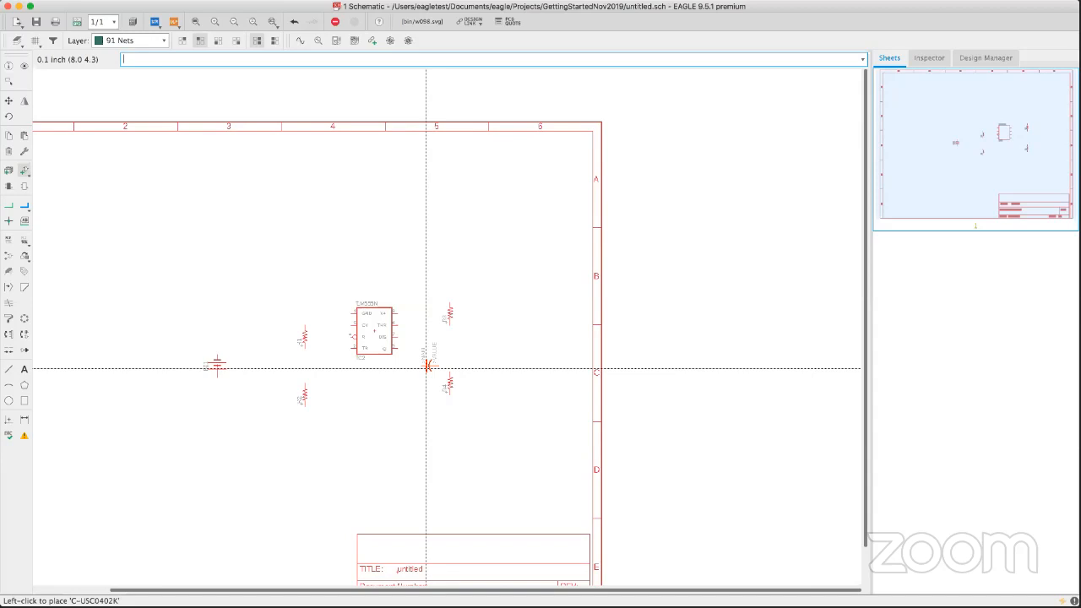
Rotate the capacitor upright and place one below the lower-left resistor and one above and to the left of the LM555N.
{"action": "right_click", "coordinate": [421, 372]}
{"action": "right_click", "coordinate": [420, 372]}
{"action": "right_click", "coordinate": [420, 373]}
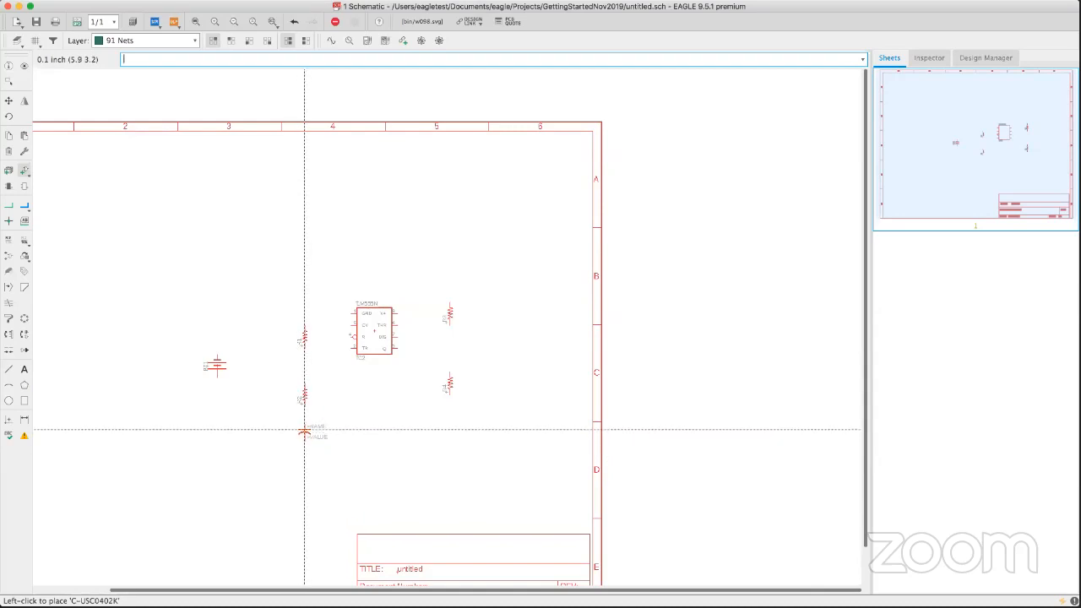
{"action": "left_click", "coordinate": [305, 430]}
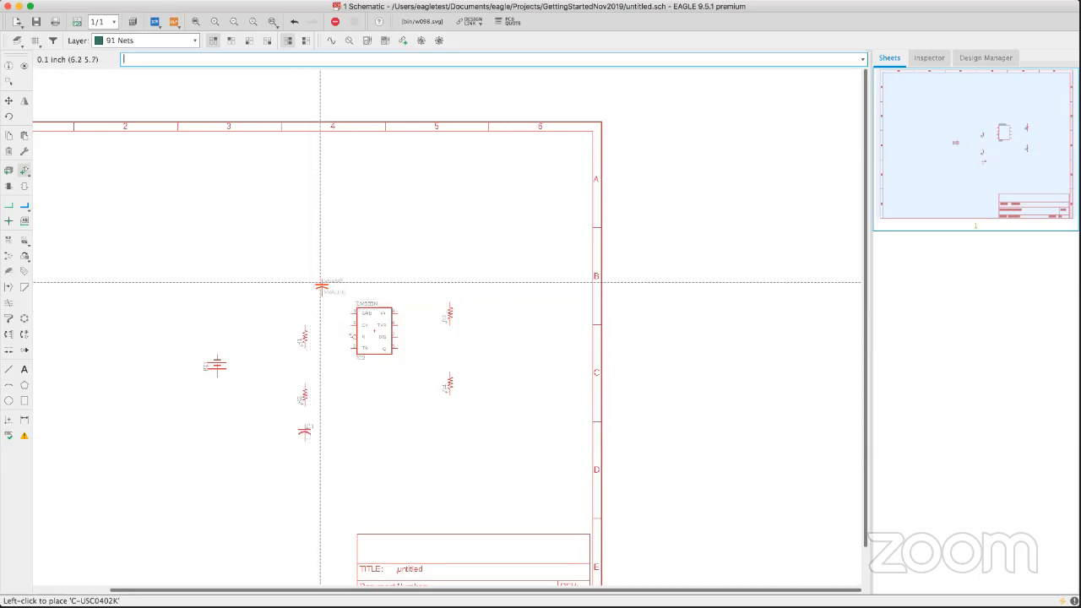
{"action": "left_click", "coordinate": [321, 287]}
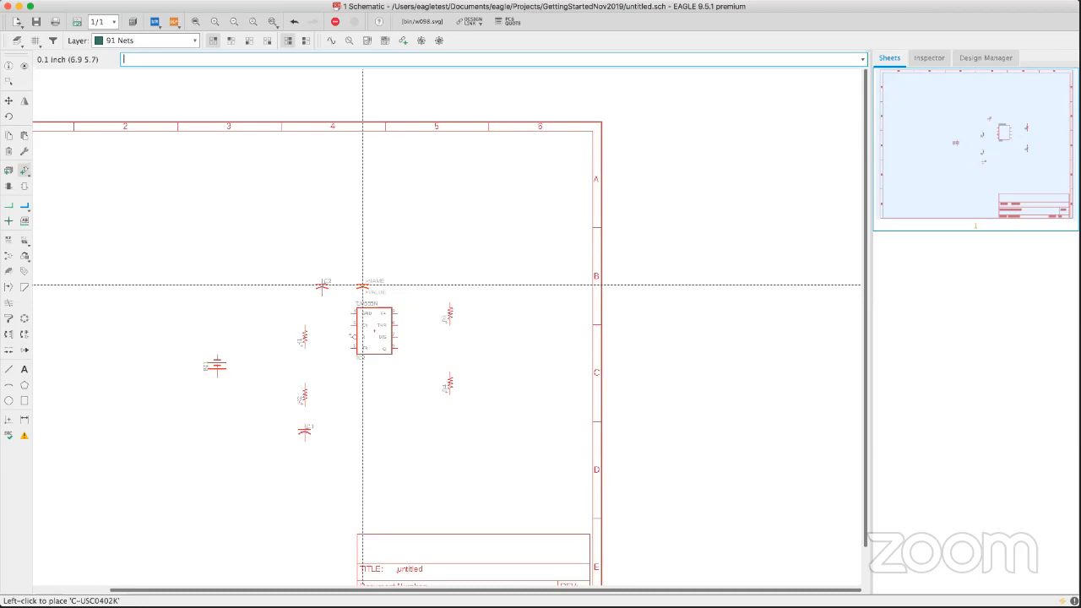
{"action": "key", "text": "Escape"}
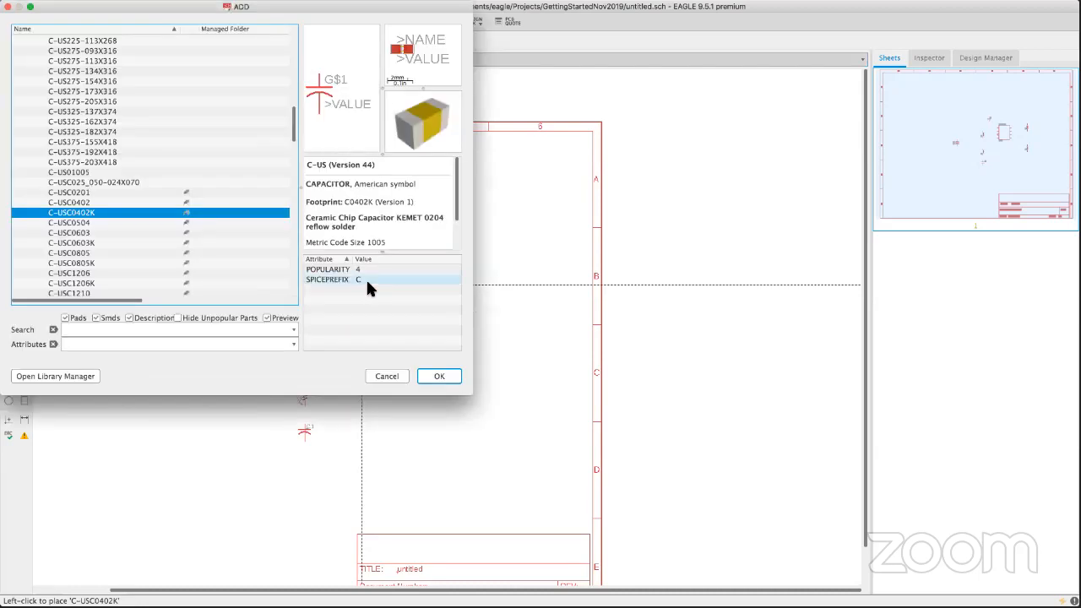
Search the part libraries for *5mm* and choose the LED5MM variant of the led library's LED device.
{"action": "left_click", "coordinate": [127, 330]}
{"action": "type", "text": "555"}
{"action": "key", "text": "Return"}
{"action": "type", "text": "*5mm"}
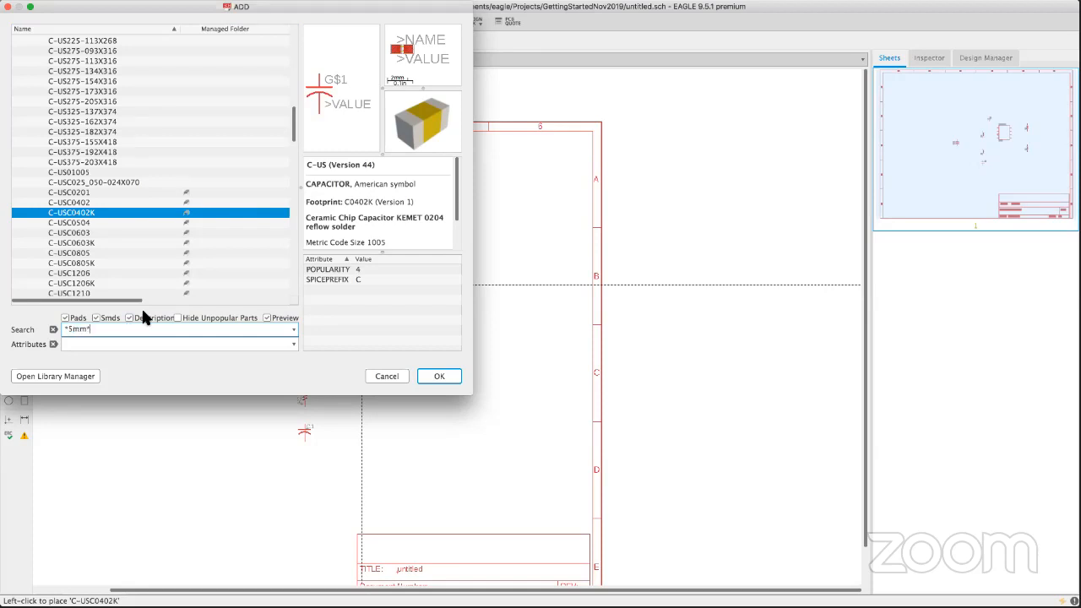
{"action": "type", "text": "*"}
{"action": "key", "text": "Return"}
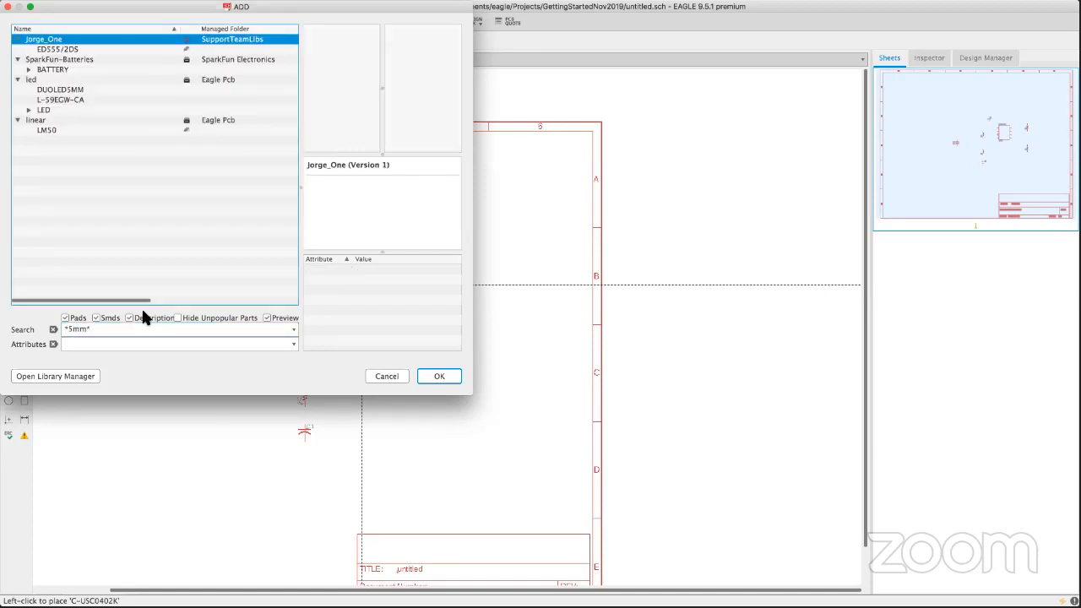
{"action": "left_click", "coordinate": [28, 111]}
{"action": "left_click", "coordinate": [66, 123]}
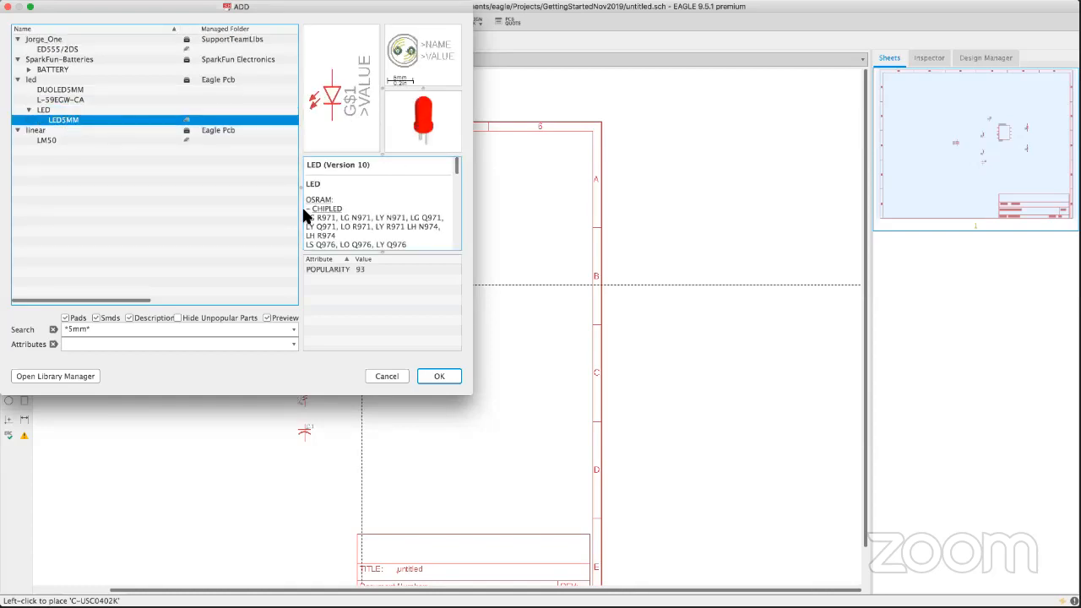
{"action": "left_click", "coordinate": [439, 376]}
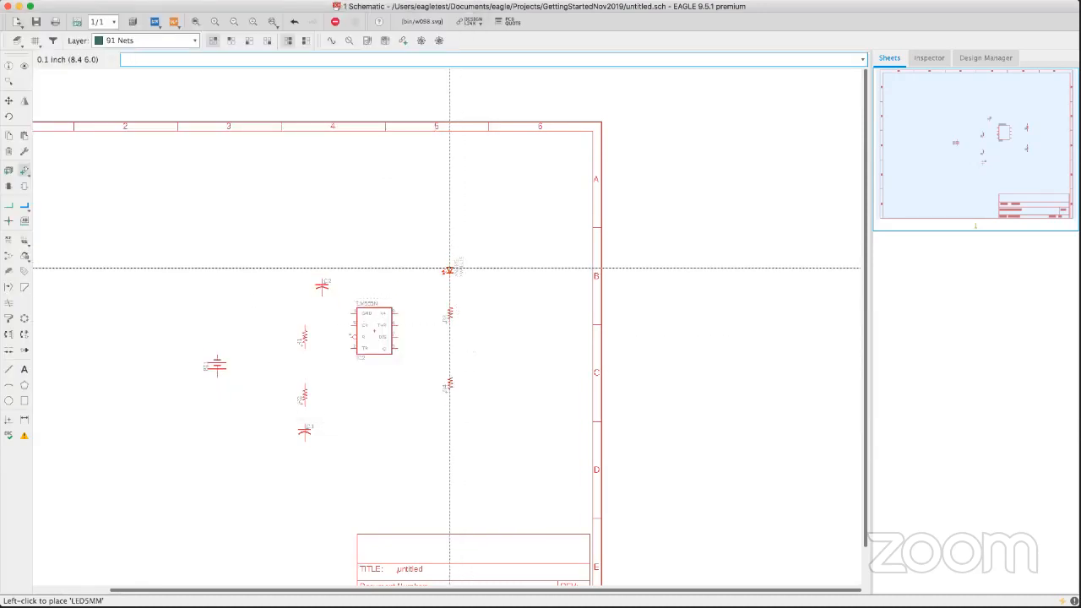
Place two LED5MM symbols in line with the right-hand resistors, one above R3 and one below R4, and end the placement.
{"action": "left_click", "coordinate": [450, 269]}
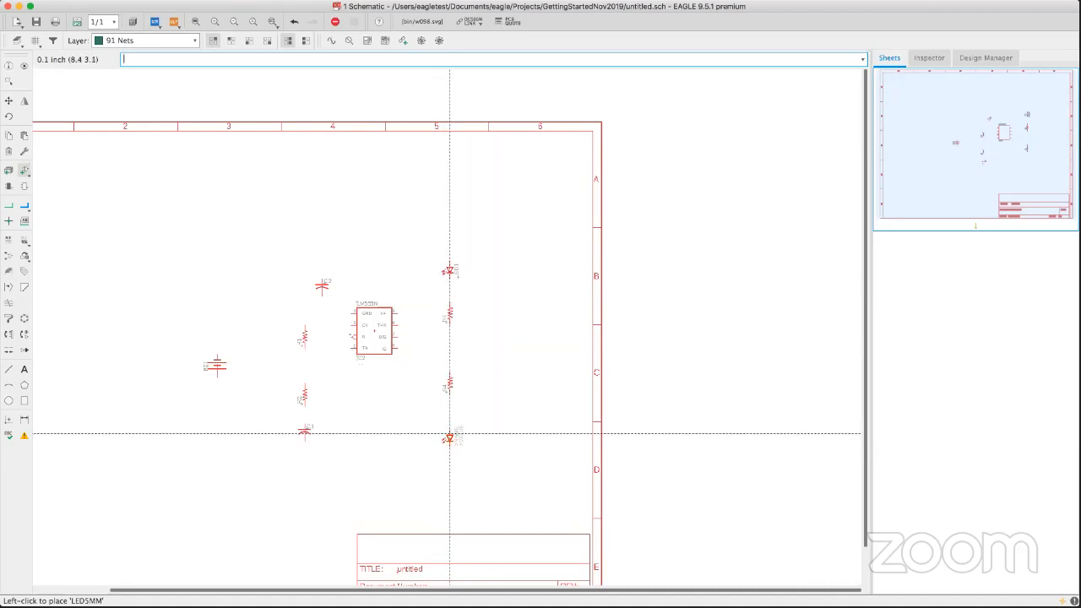
{"action": "left_click", "coordinate": [449, 436]}
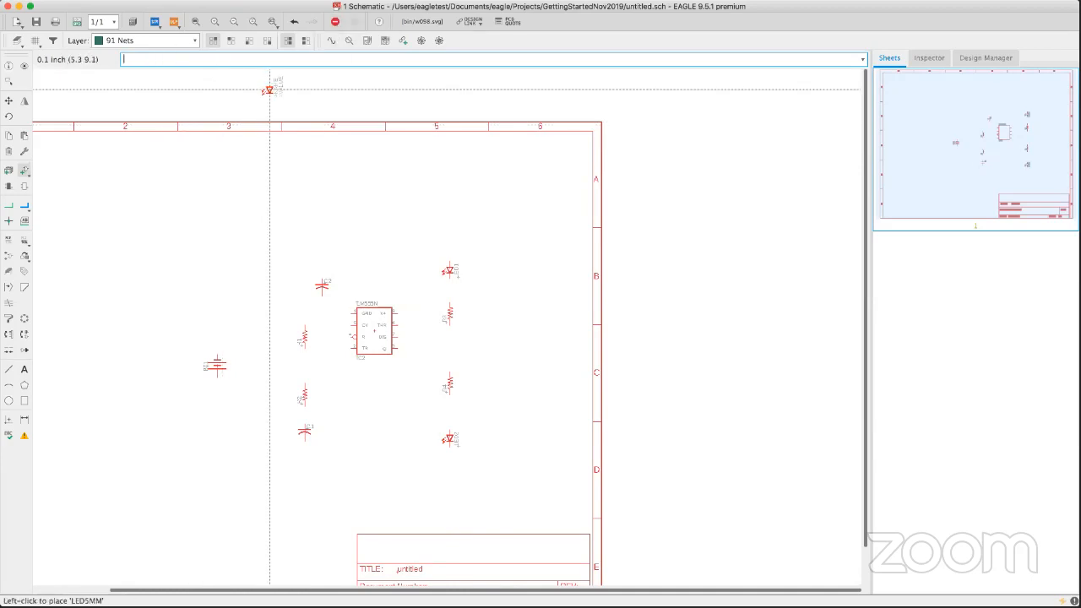
{"action": "scroll", "coordinate": [363, 326], "scroll_direction": "up", "scroll_amount": 5}
{"action": "scroll", "coordinate": [360, 322], "scroll_direction": "down", "scroll_amount": 3}
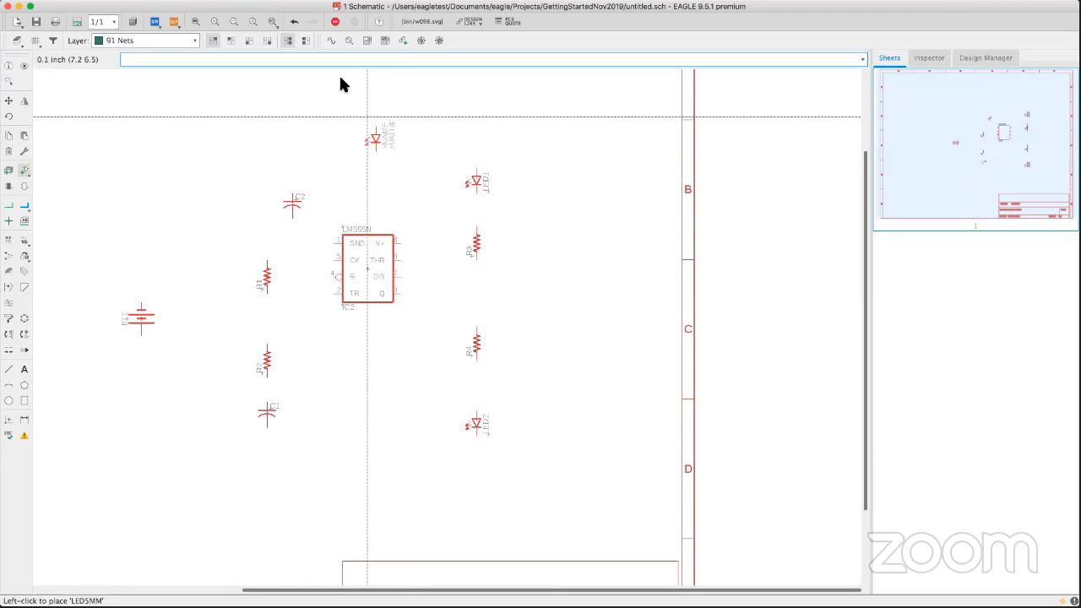
{"action": "left_click", "coordinate": [337, 25]}
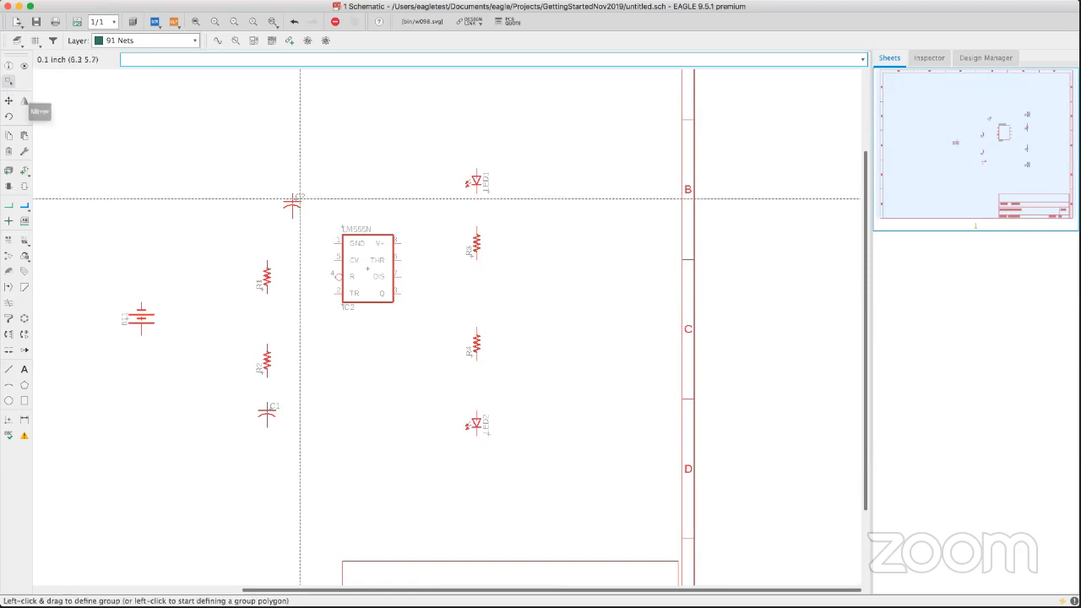
Group LED1, R3, R4 and LED2 and move the group about 0.1 inch to the right.
{"action": "middle_click_drag", "start_coordinate": [405, 252], "coordinate": [426, 249]}
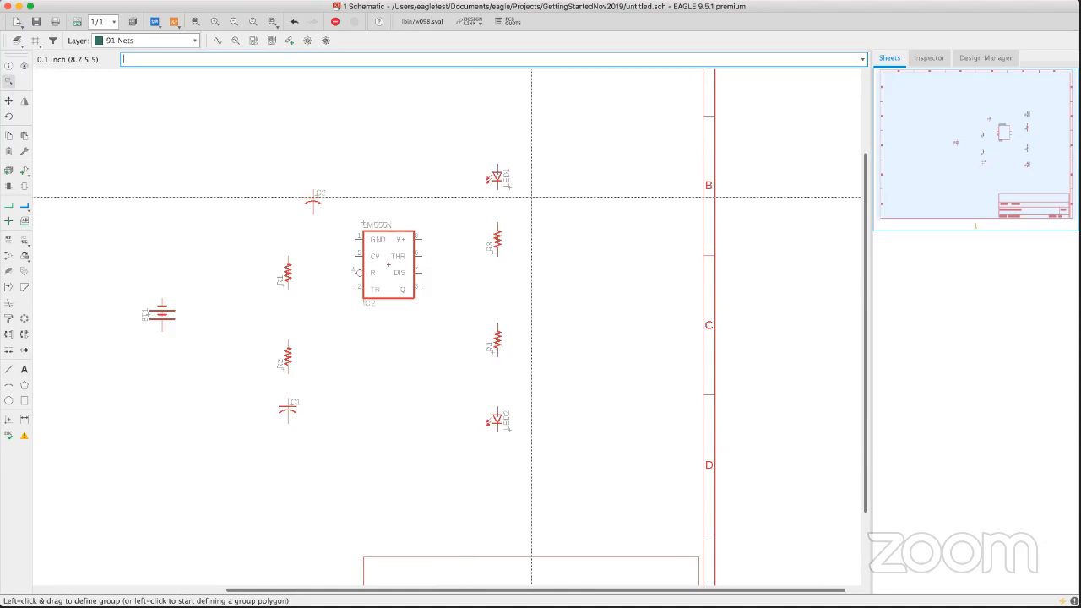
{"action": "left_click_drag", "start_coordinate": [468, 156], "coordinate": [531, 434]}
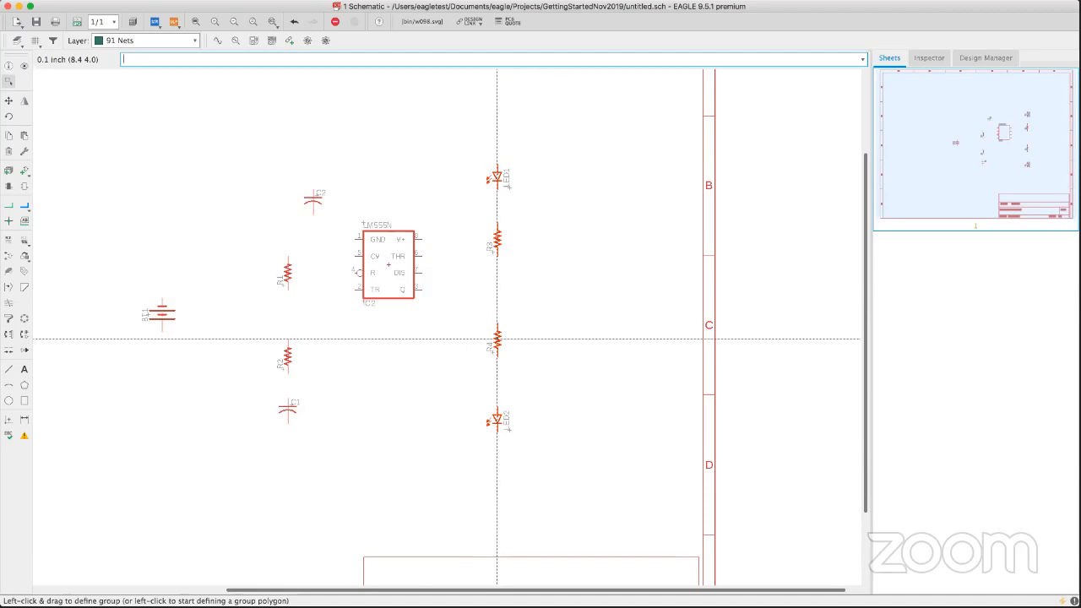
{"action": "mouse_move", "coordinate": [496, 338]}
{"action": "left_mouse_down"}
{"action": "mouse_move", "coordinate": [564, 342]}
{"action": "mouse_move", "coordinate": [511, 344]}
{"action": "left_mouse_up"}
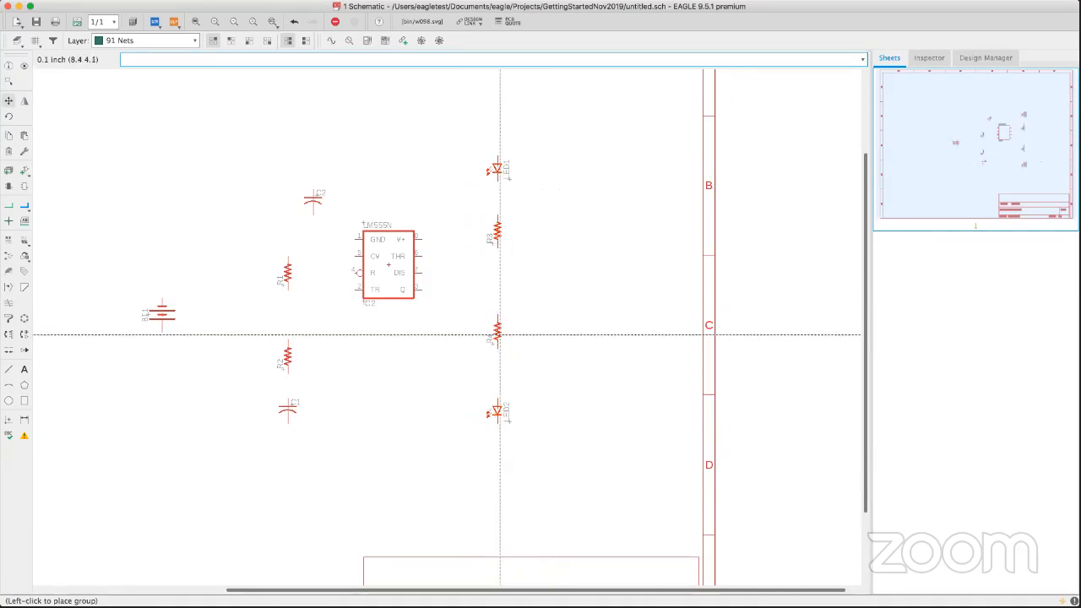
{"action": "left_click", "coordinate": [505, 340]}
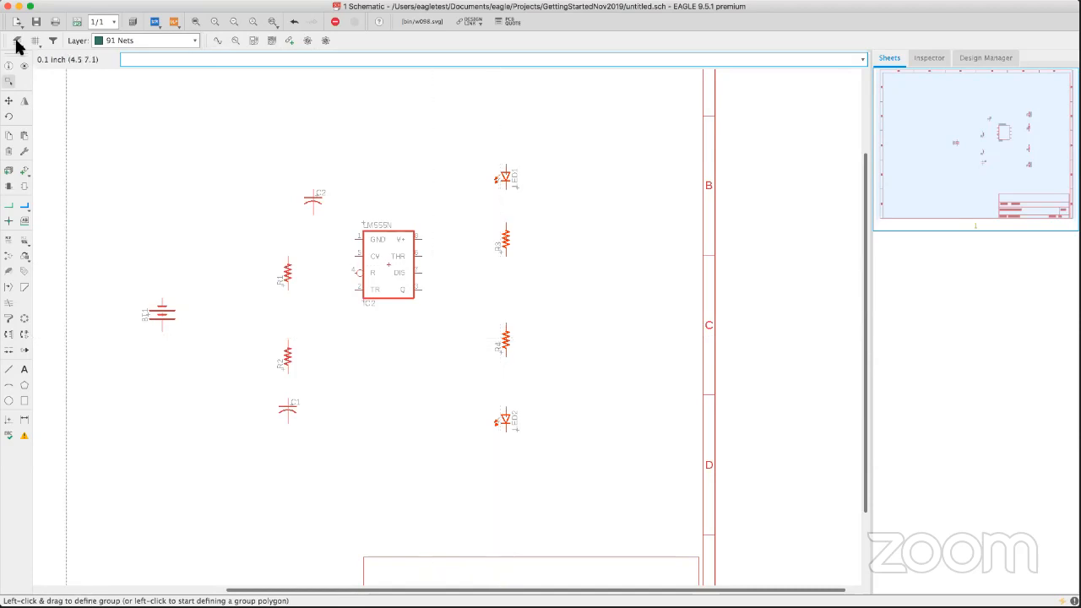
Clear the group selection and move the LM555N about 0.1 inch right and 0.2 inch down.
{"action": "left_click", "coordinate": [9, 81]}
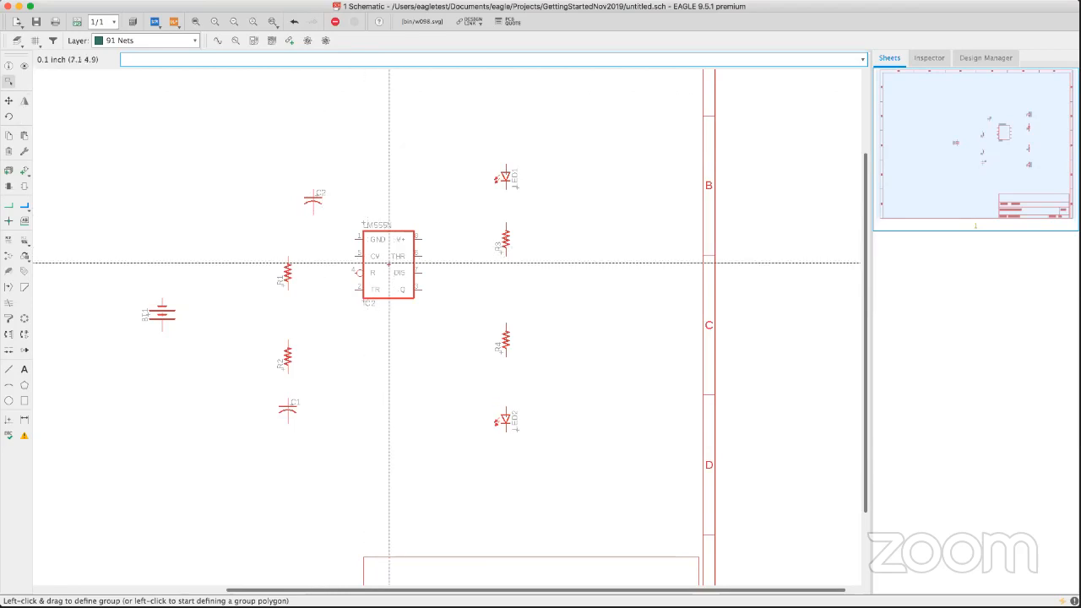
{"action": "mouse_move", "coordinate": [387, 264]}
{"action": "left_mouse_down"}
{"action": "mouse_move", "coordinate": [408, 300]}
{"action": "mouse_move", "coordinate": [364, 304]}
{"action": "mouse_move", "coordinate": [374, 271]}
{"action": "mouse_move", "coordinate": [401, 280]}
{"action": "mouse_move", "coordinate": [395, 315]}
{"action": "mouse_move", "coordinate": [394, 273]}
{"action": "mouse_move", "coordinate": [396, 282]}
{"action": "left_mouse_up"}
{"action": "left_click", "coordinate": [396, 285]}
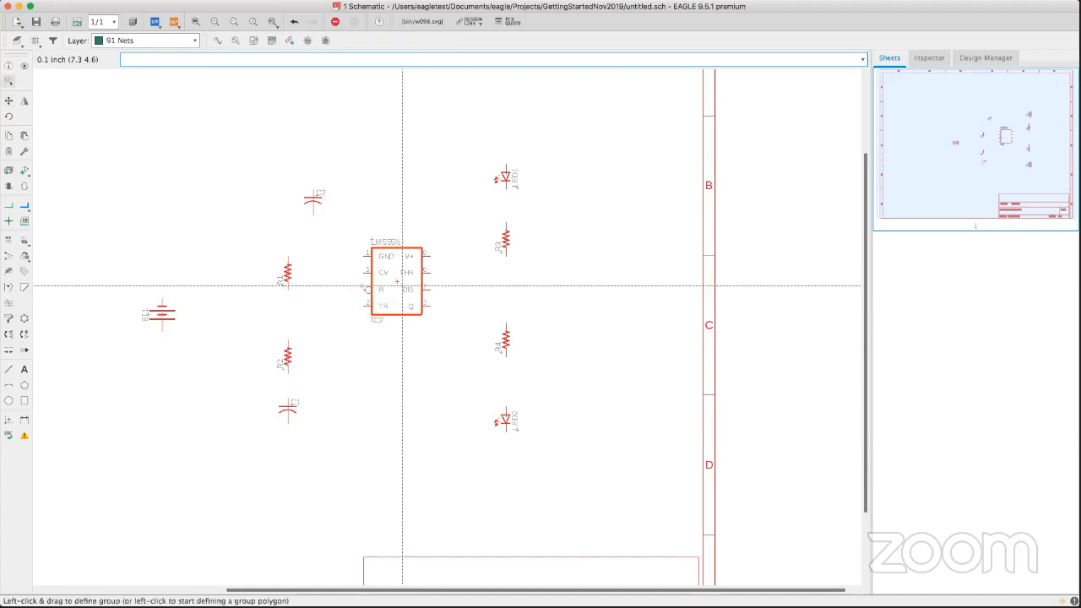
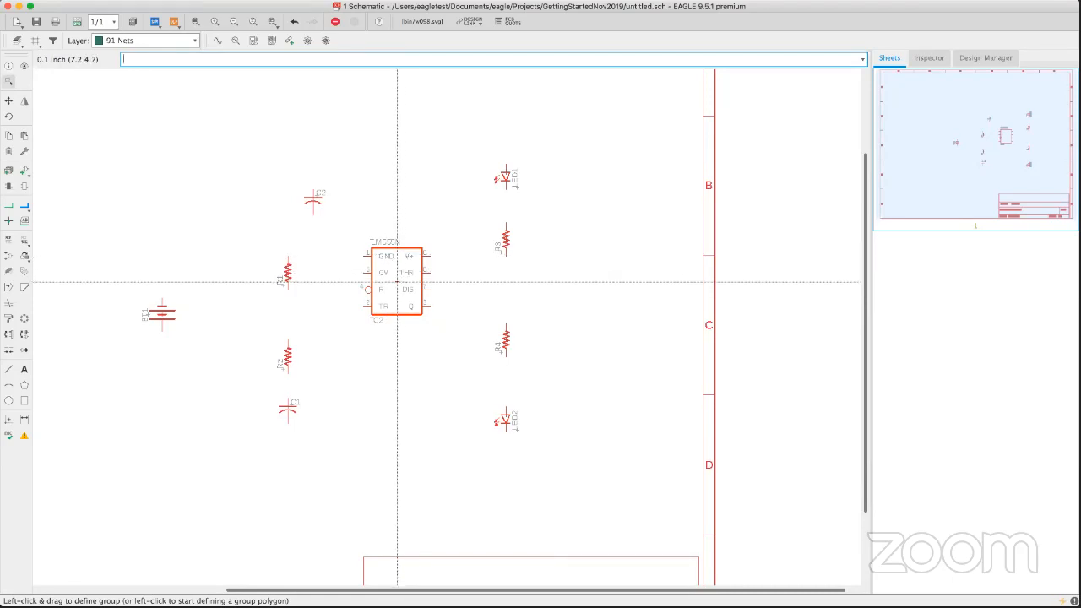
Start a breakout of selected pins on the LM555N and add V+ to the selected pins.
{"action": "right_click", "coordinate": [397, 282]}
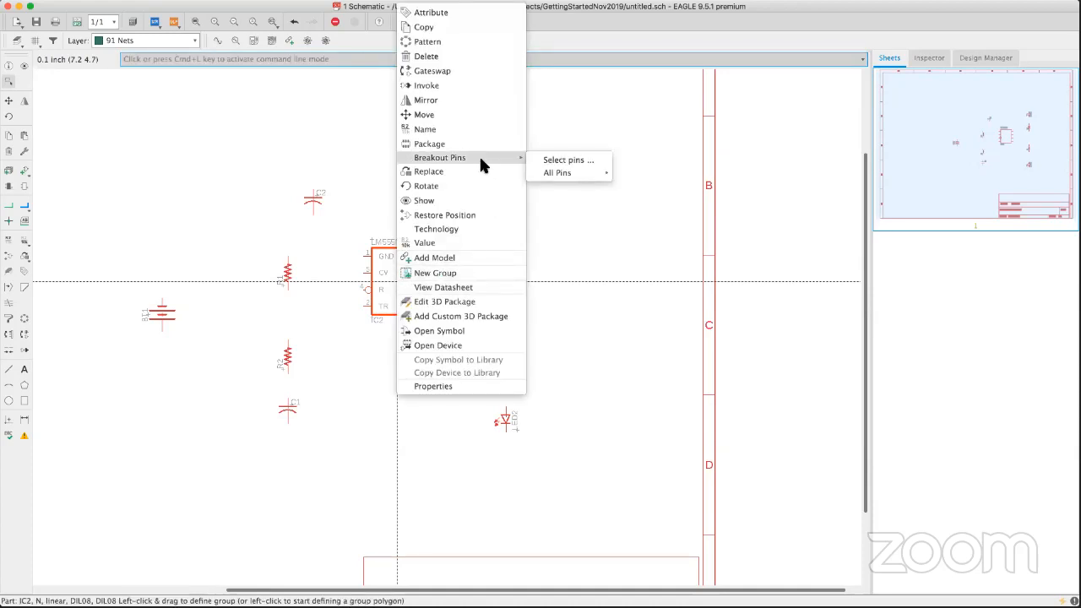
{"action": "left_click", "coordinate": [551, 162]}
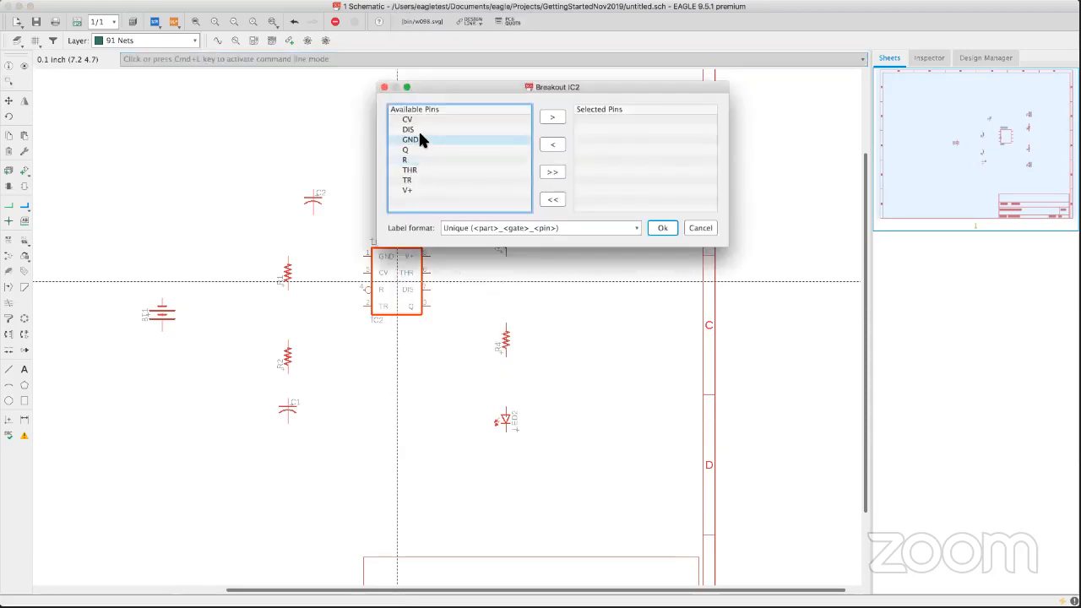
{"action": "left_click", "coordinate": [412, 190]}
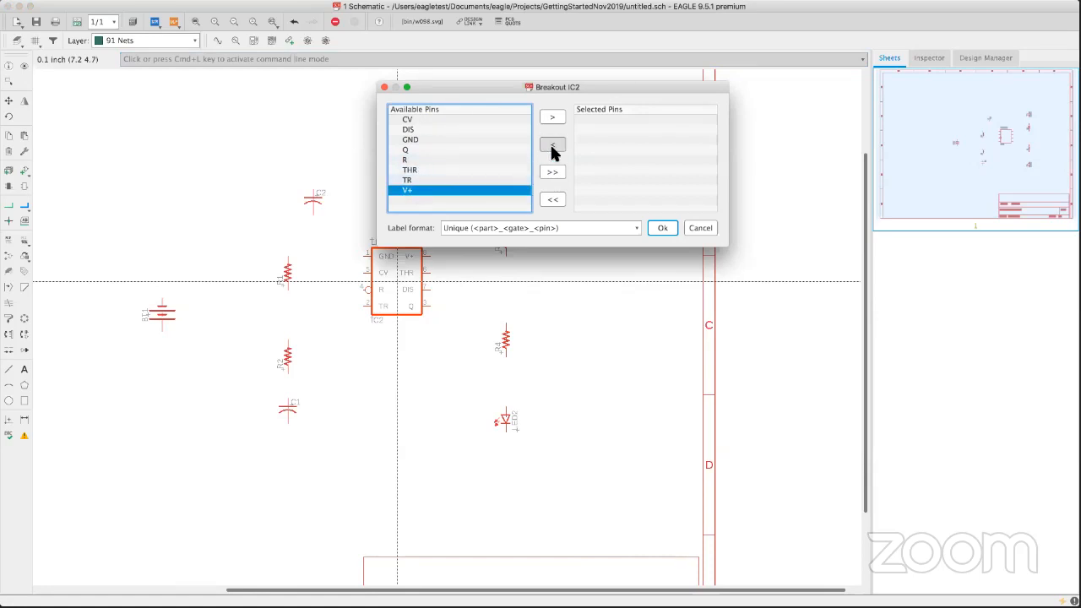
{"action": "left_click", "coordinate": [551, 119]}
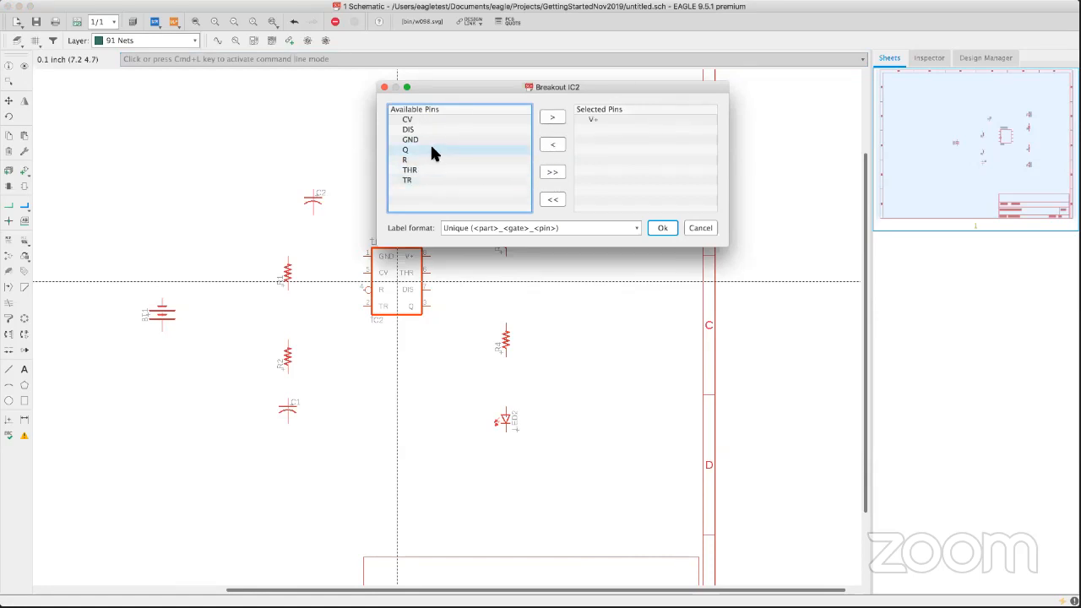
Add GND to the pins selected for IC2's breakout and create the breakout with labels in the Pin names format.
{"action": "left_click", "coordinate": [431, 140]}
{"action": "left_click", "coordinate": [550, 117]}
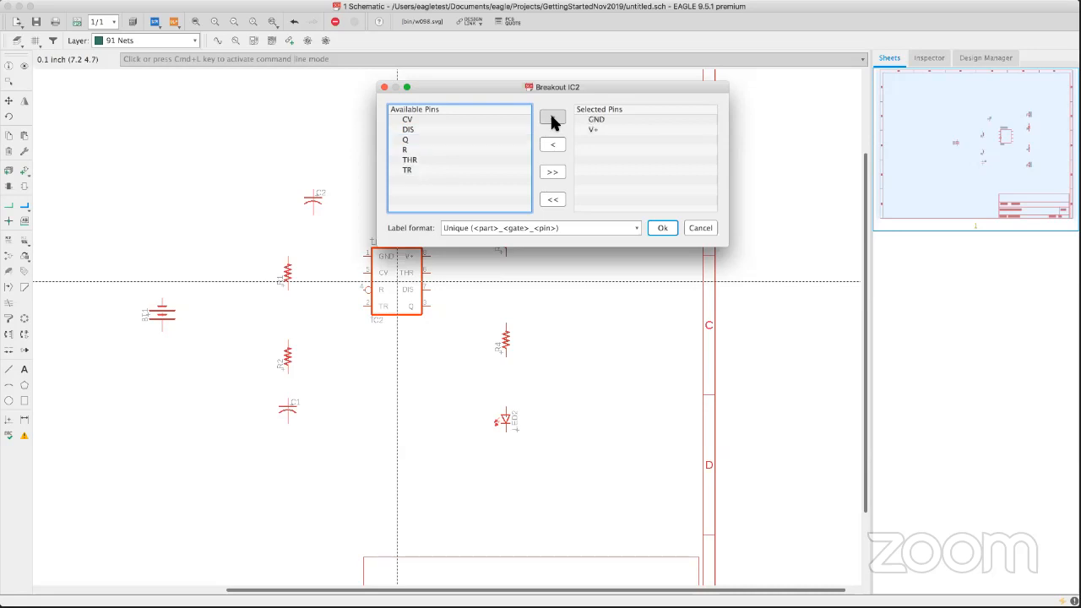
{"action": "left_click", "coordinate": [634, 228]}
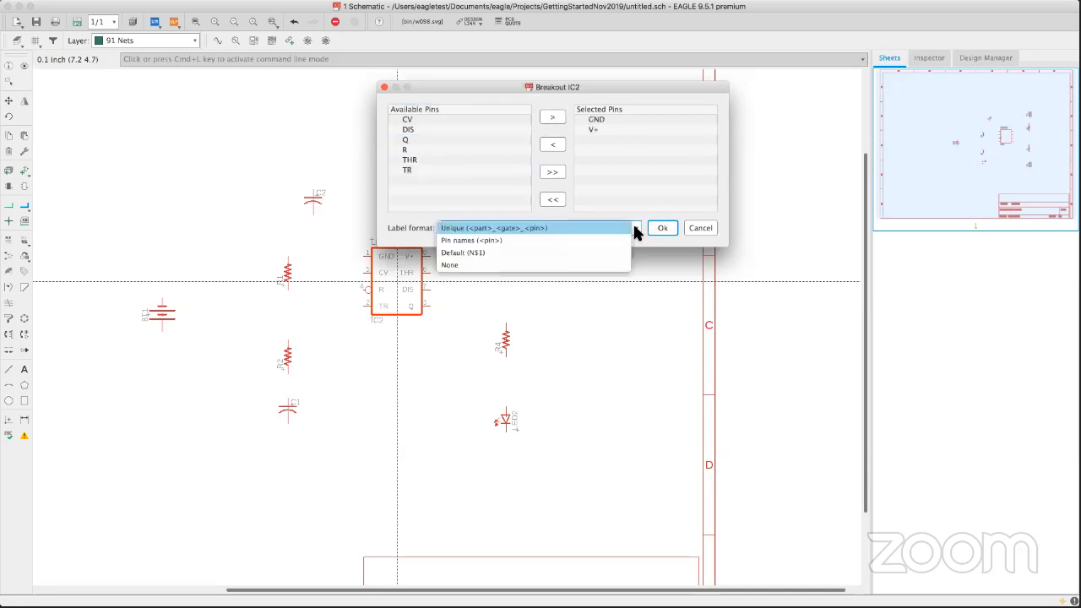
{"action": "left_click", "coordinate": [477, 240]}
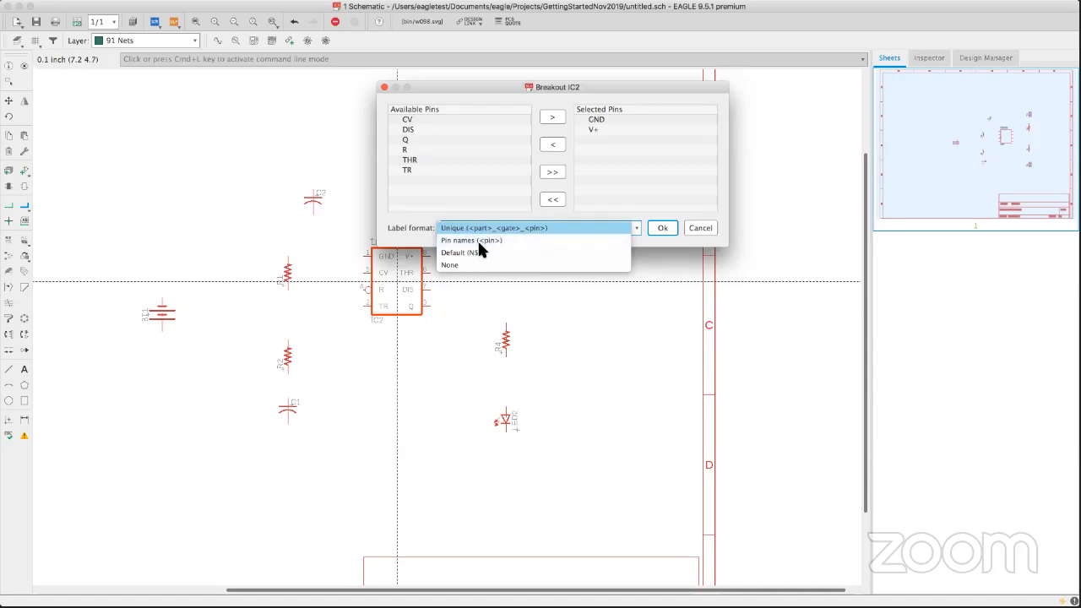
{"action": "left_click", "coordinate": [663, 228]}
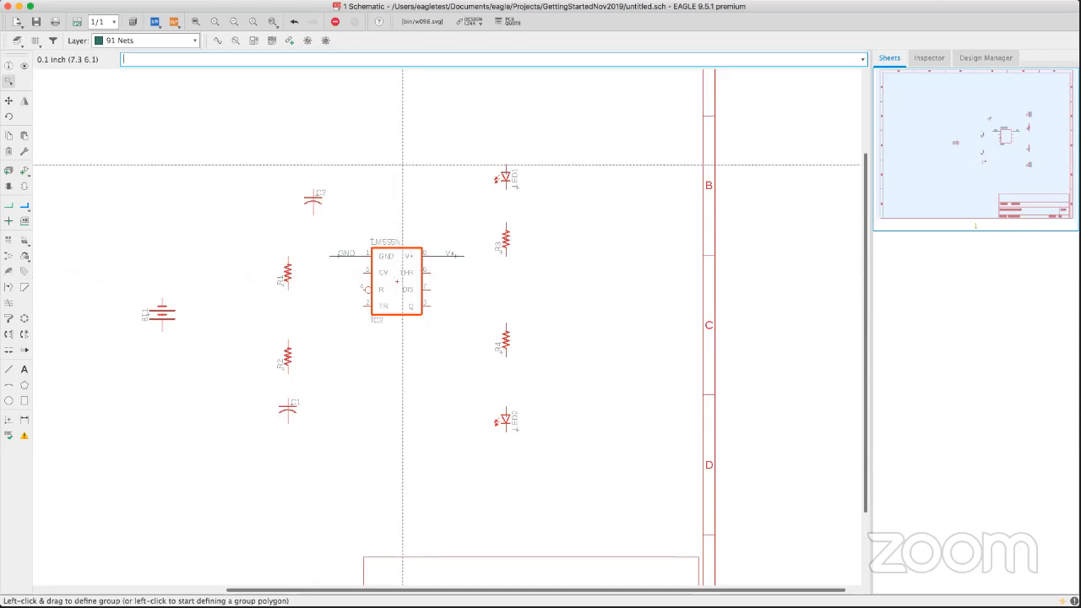
Draw a net from battery BT1's upper terminal up and across to the upper pin of LED1.
{"action": "left_click", "coordinate": [8, 220]}
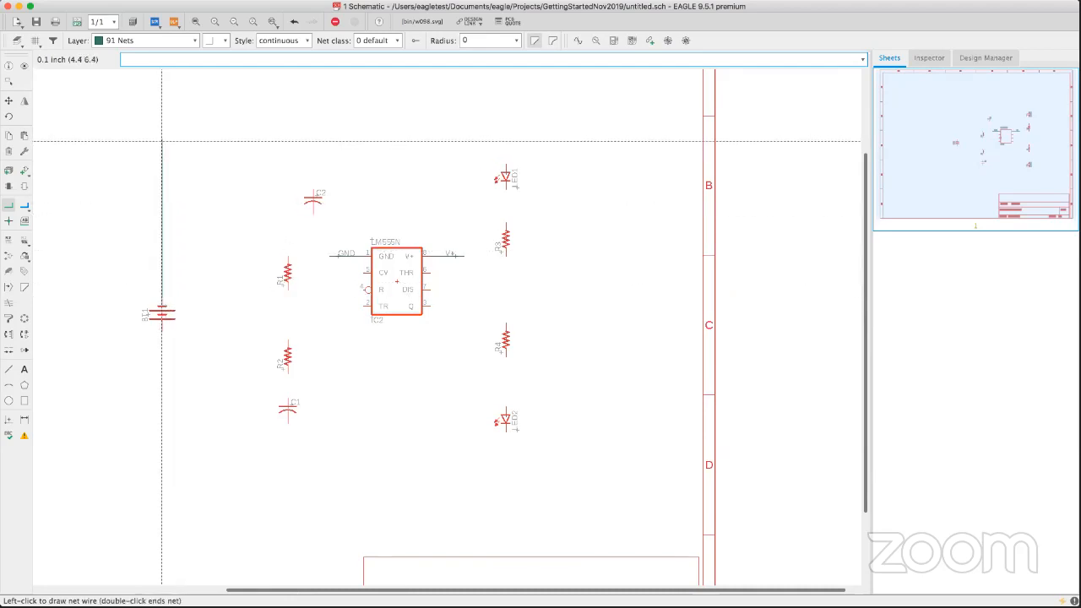
{"action": "left_click", "coordinate": [162, 139]}
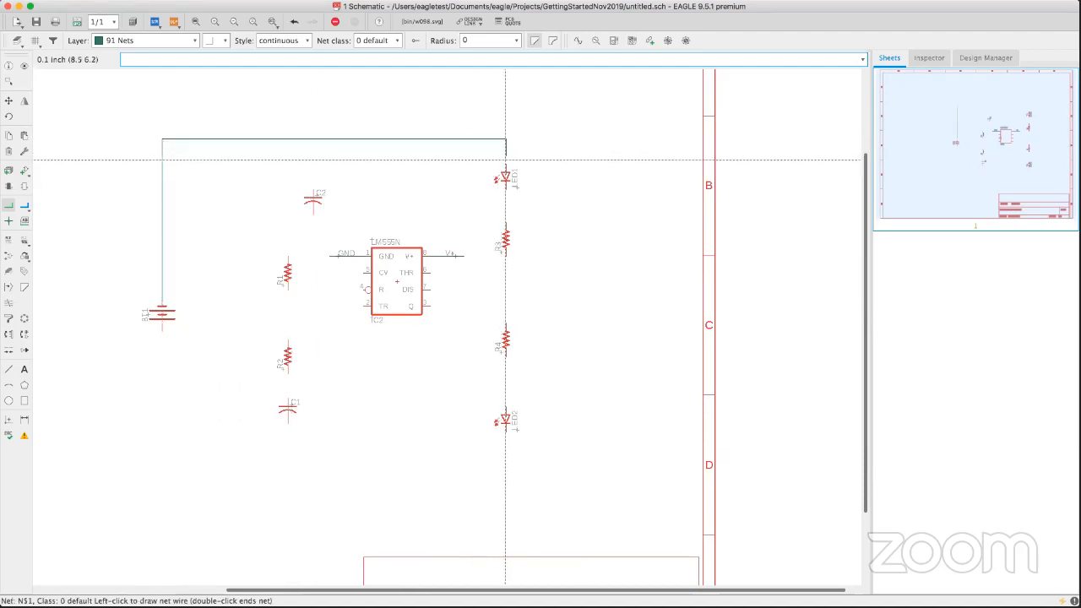
{"action": "scroll", "coordinate": [505, 159], "scroll_direction": "up", "scroll_amount": 4}
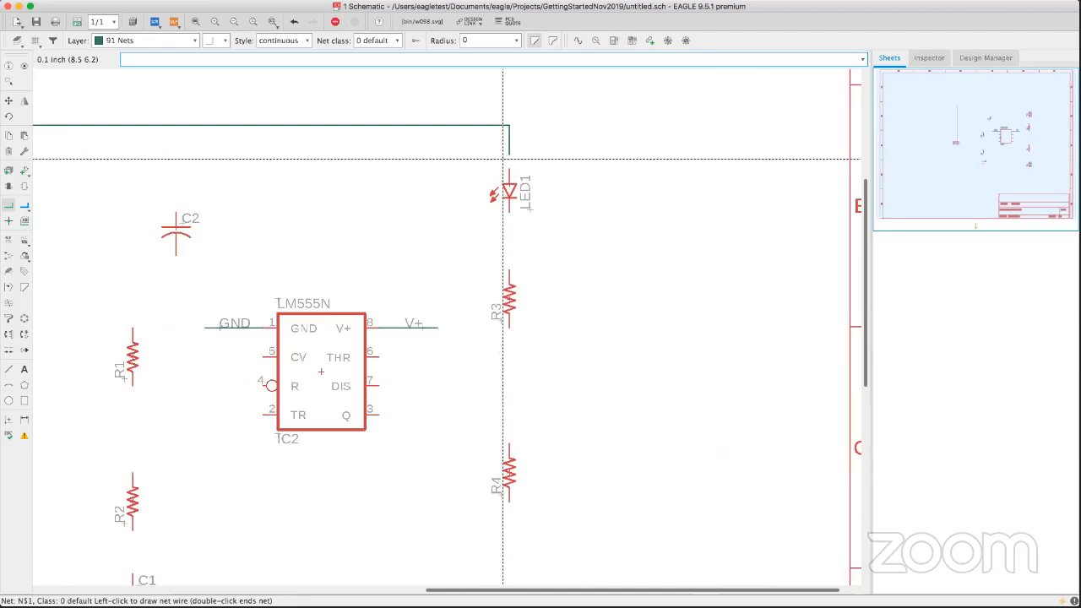
{"action": "scroll", "coordinate": [504, 159], "scroll_direction": "up", "scroll_amount": 1}
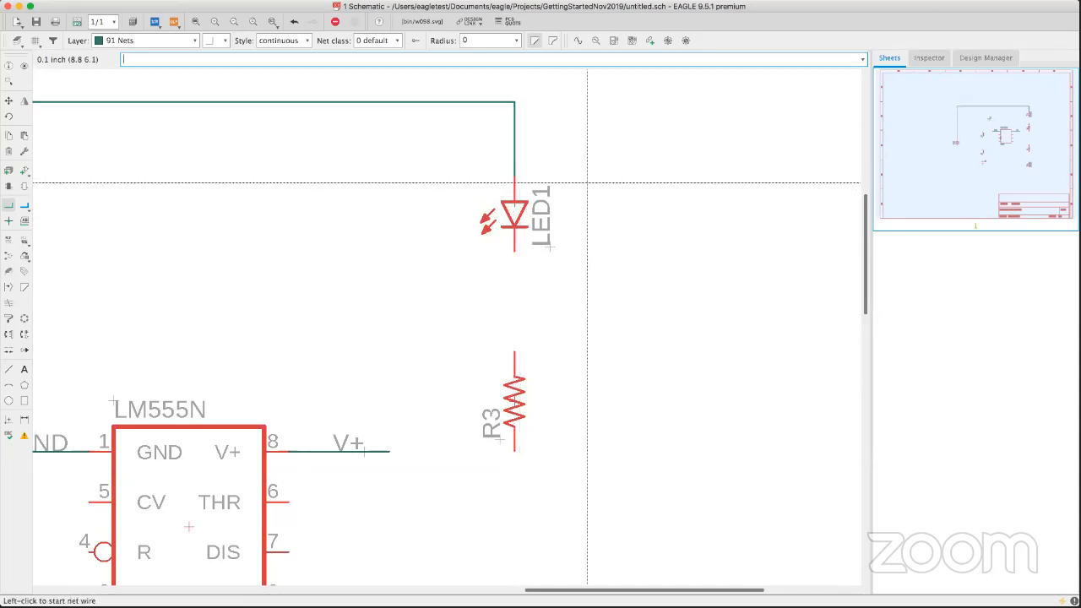
Make layer 93 Pins visible in the schematic.
{"action": "scroll", "coordinate": [467, 224], "scroll_direction": "up", "scroll_amount": 3}
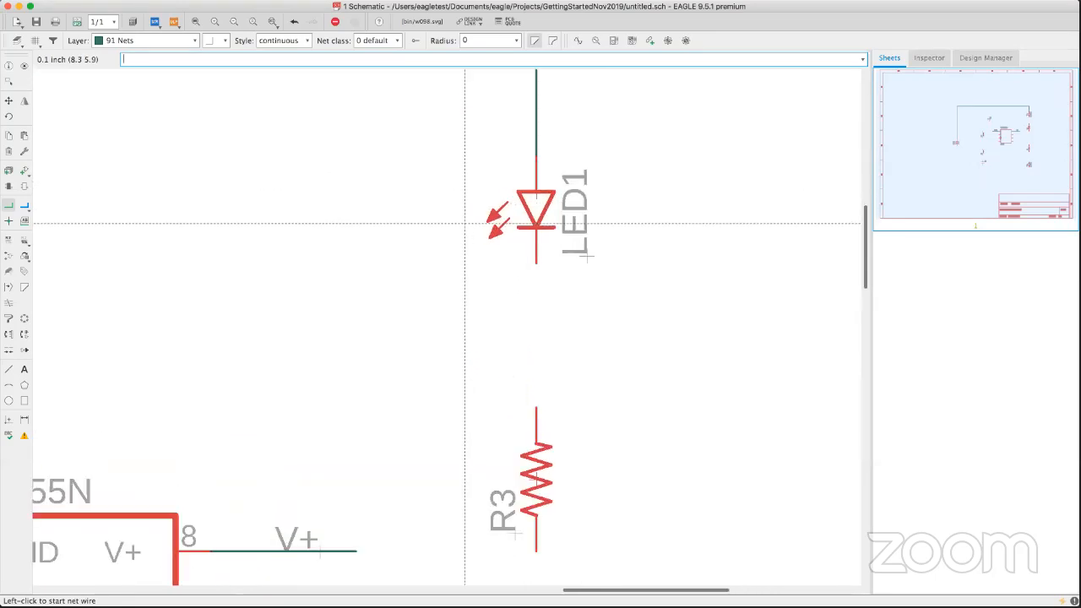
{"action": "scroll", "coordinate": [466, 224], "scroll_direction": "down", "scroll_amount": 4}
{"action": "middle_click_drag", "start_coordinate": [466, 223], "coordinate": [646, 230]}
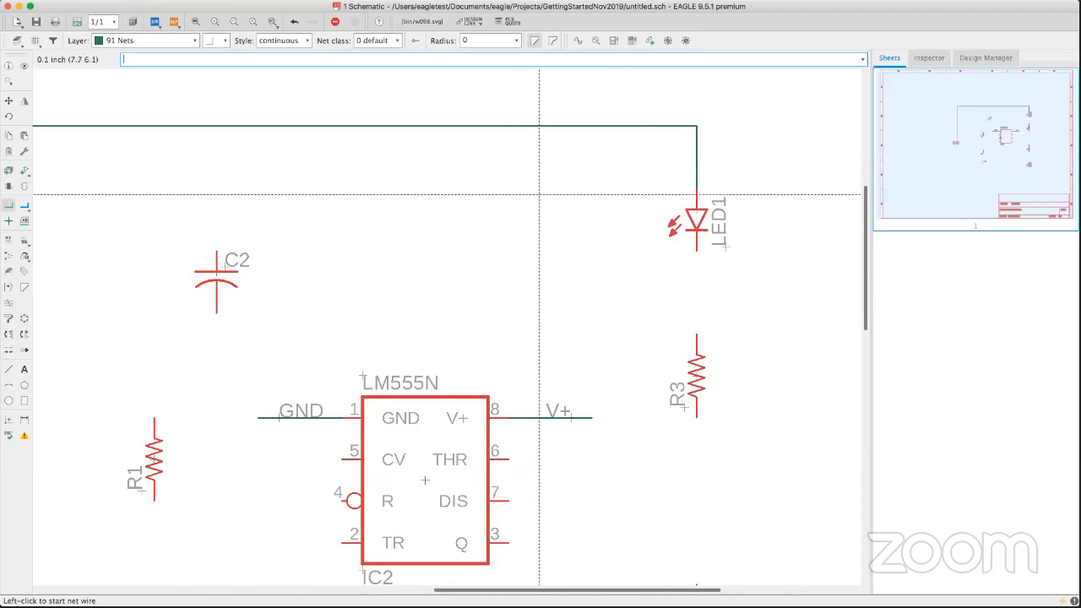
{"action": "middle_click_drag", "start_coordinate": [549, 228], "coordinate": [469, 190]}
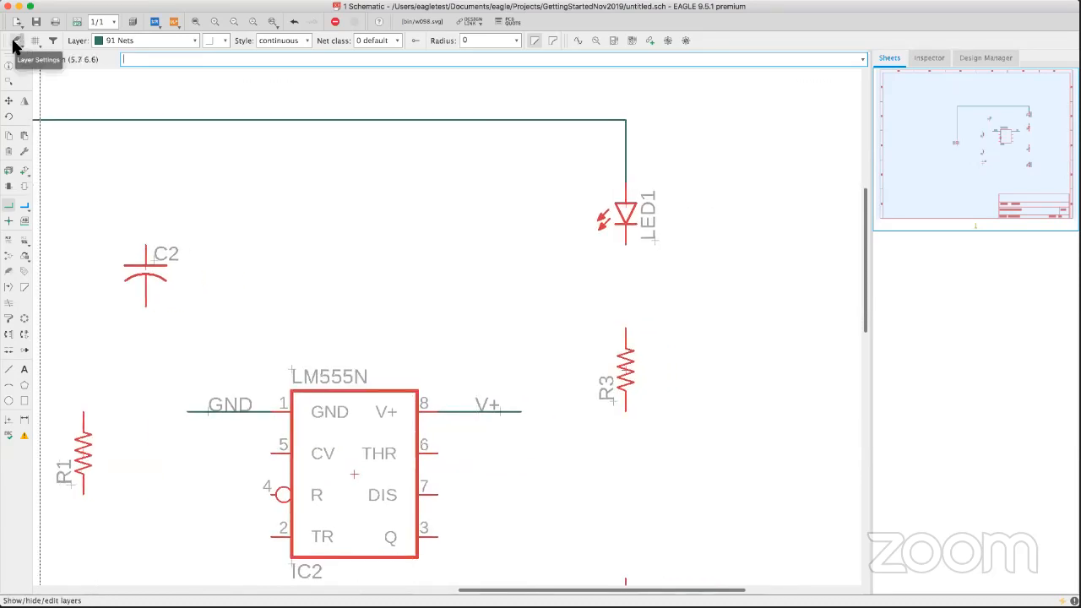
{"action": "left_click", "coordinate": [14, 42]}
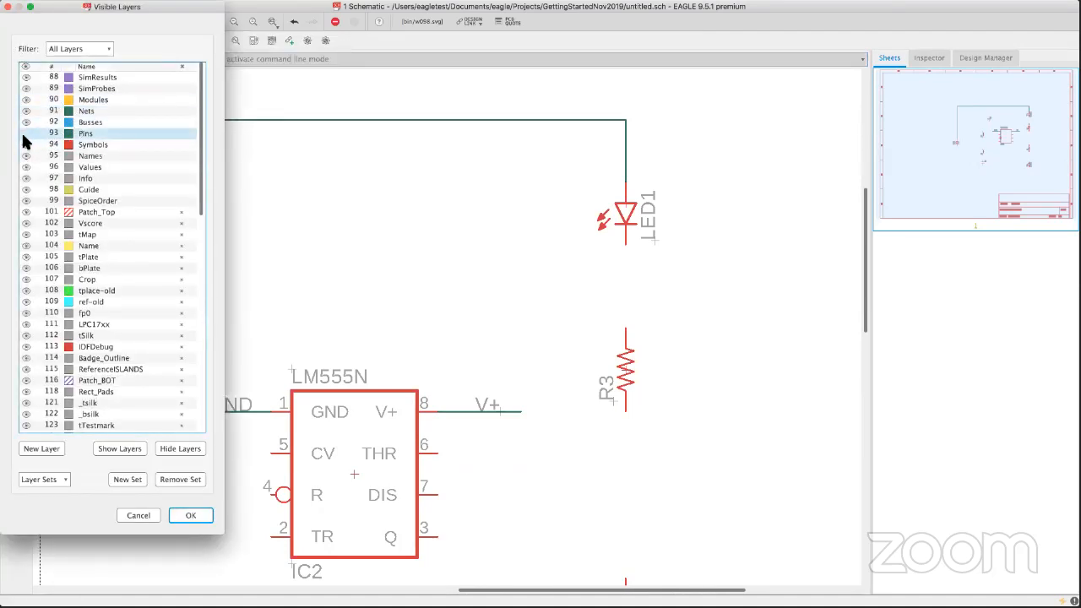
{"action": "left_click", "coordinate": [26, 133]}
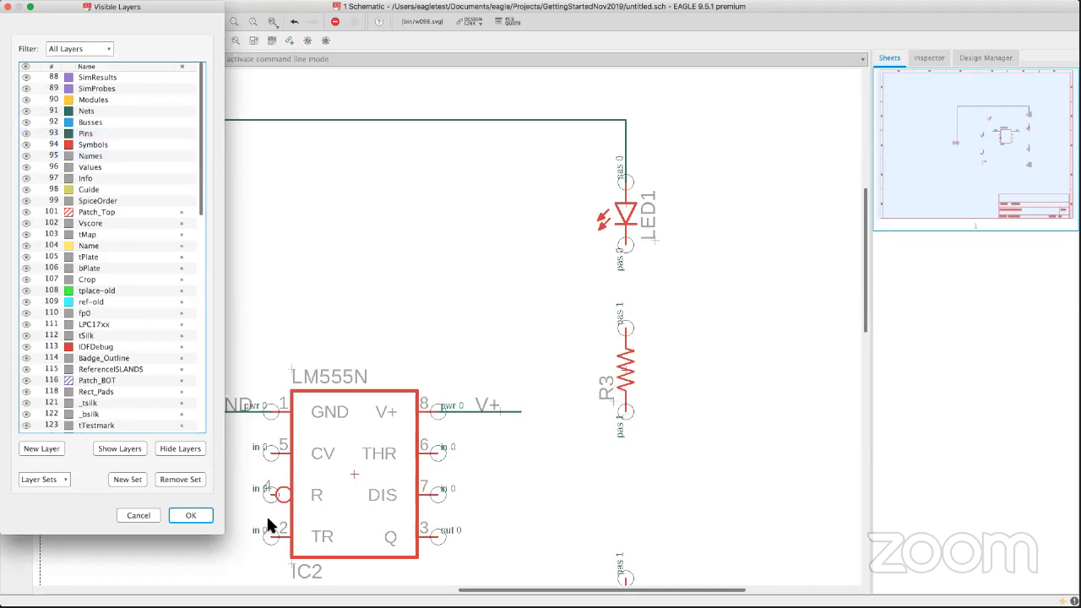
{"action": "left_click", "coordinate": [191, 515]}
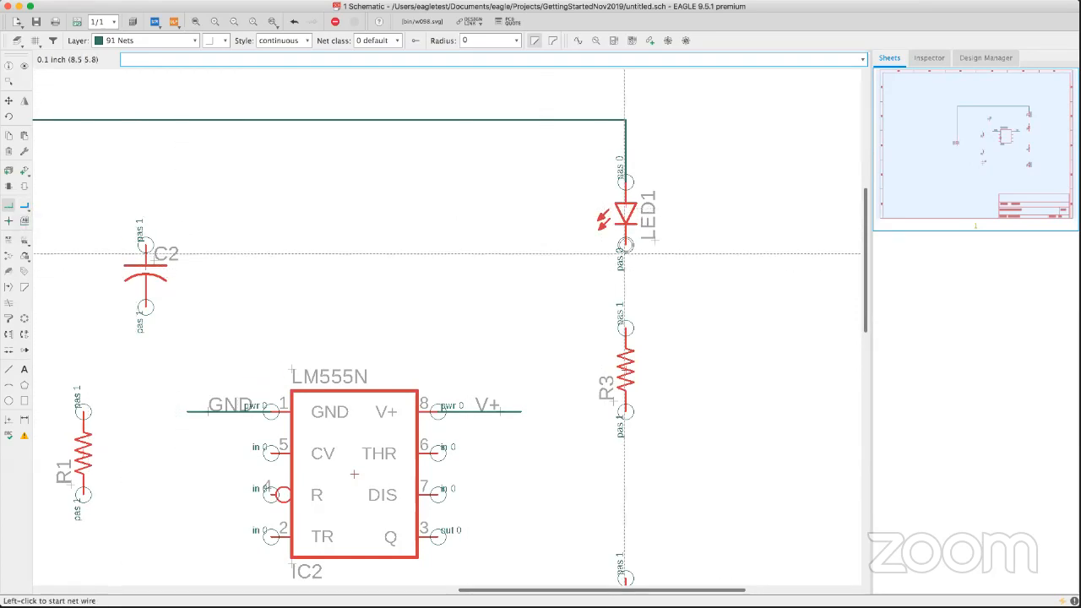
Connect LED1, R3, R4 and LED2 in series with vertical nets between their facing pins.
{"action": "left_click", "coordinate": [626, 247]}
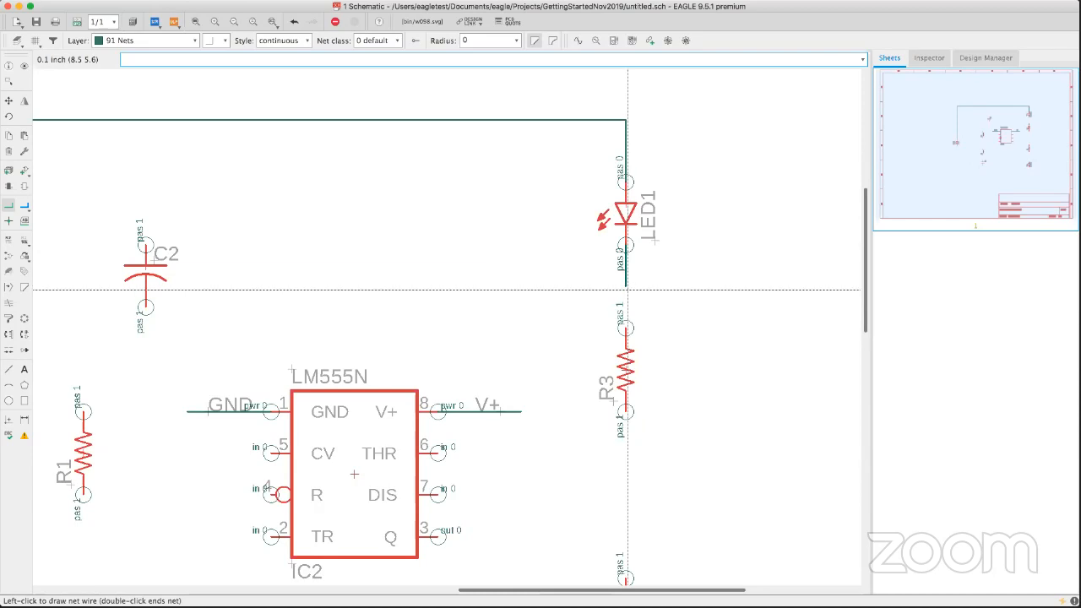
{"action": "left_click", "coordinate": [626, 327]}
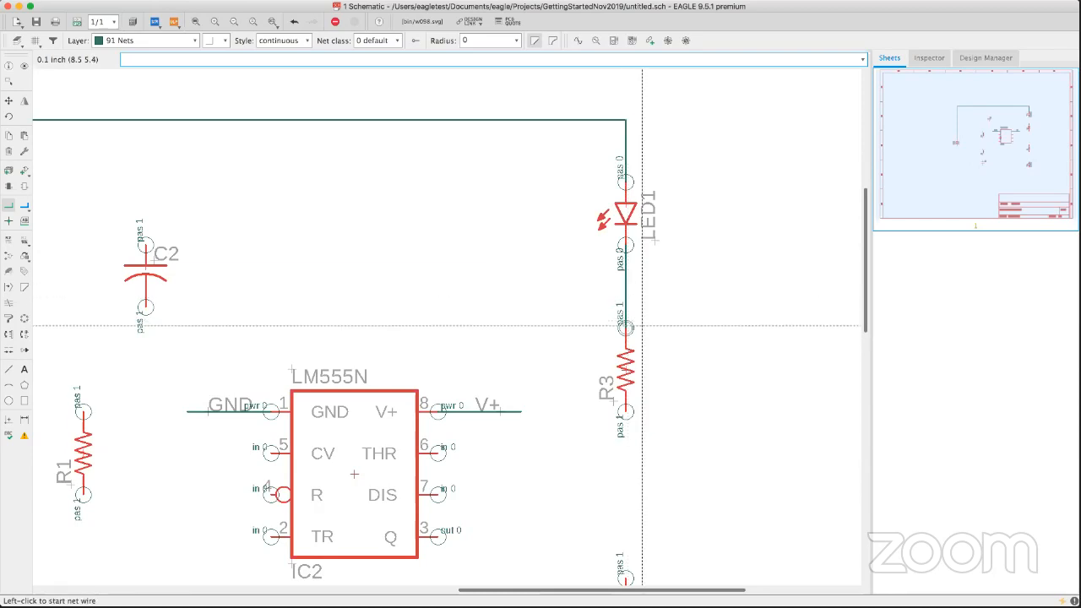
{"action": "scroll", "coordinate": [578, 246], "scroll_direction": "down", "scroll_amount": 3}
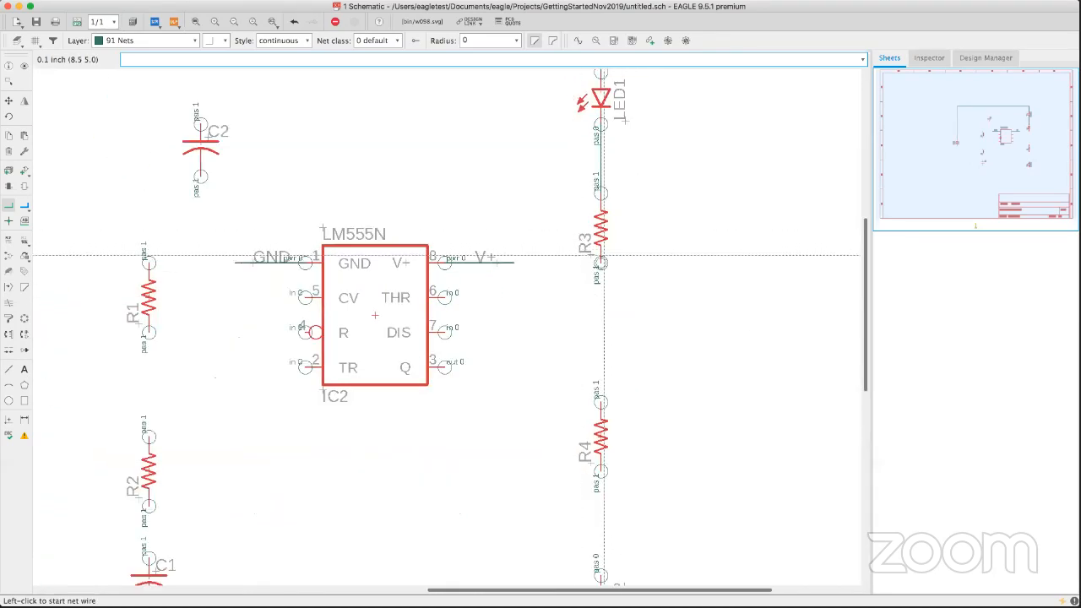
{"action": "left_click", "coordinate": [600, 263]}
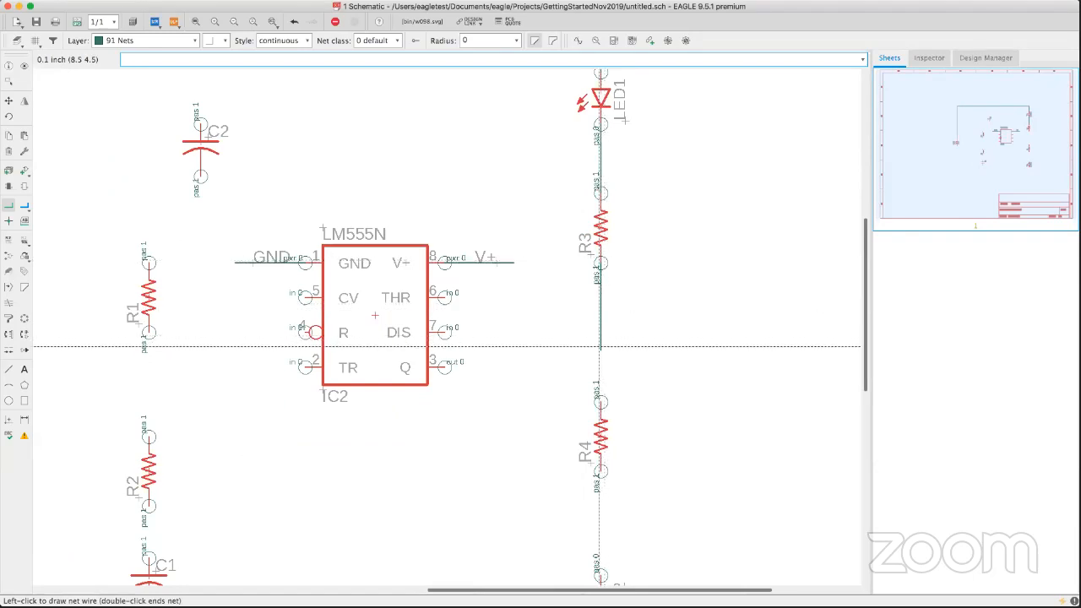
{"action": "left_click", "coordinate": [599, 402]}
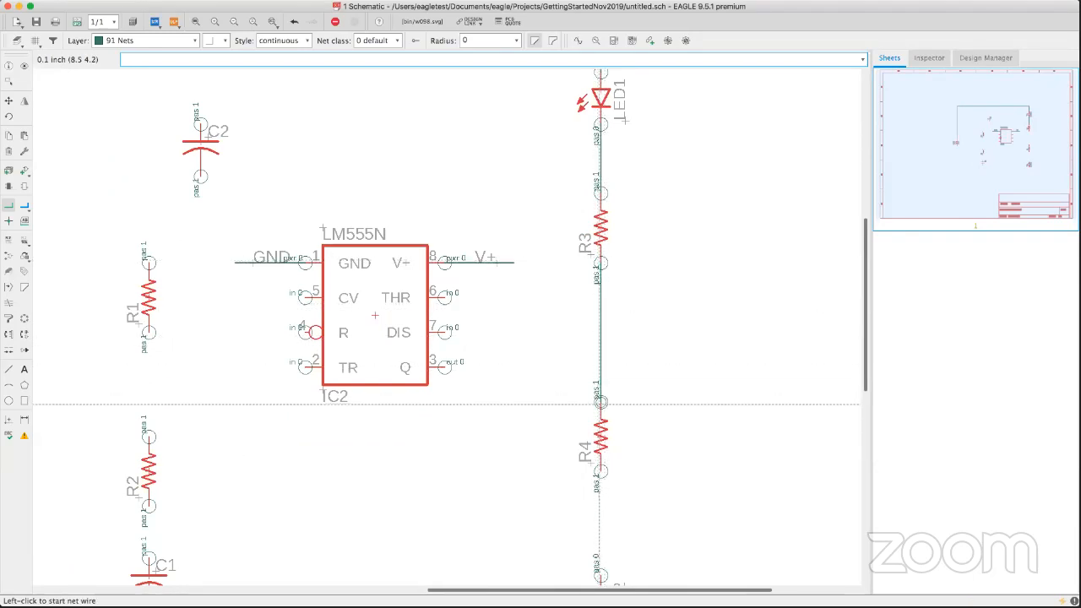
{"action": "scroll", "coordinate": [652, 396], "scroll_direction": "down", "scroll_amount": 2}
{"action": "scroll", "coordinate": [651, 397], "scroll_direction": "down", "scroll_amount": 1}
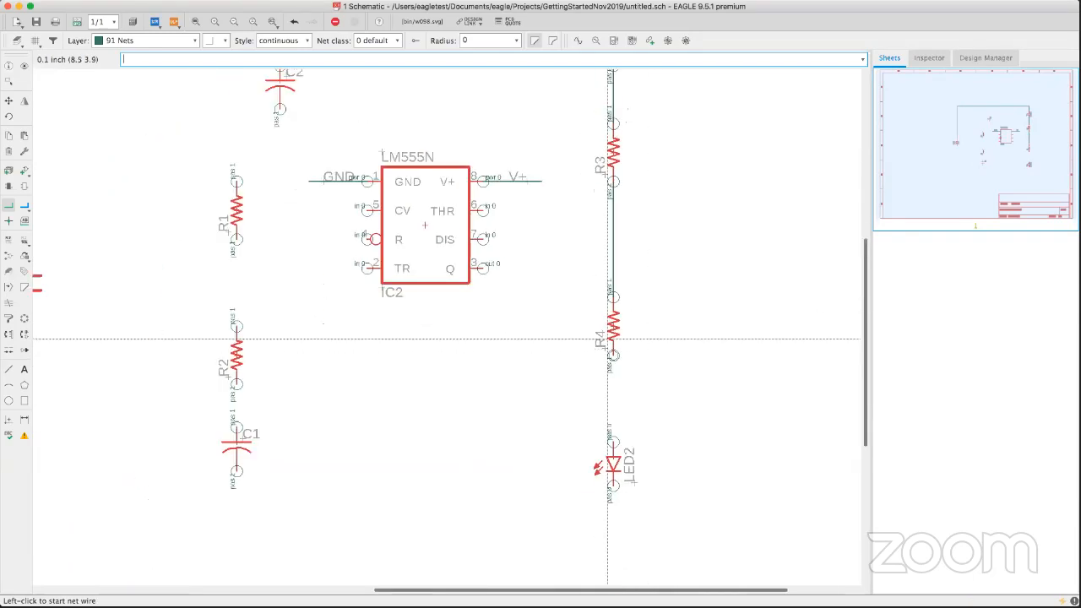
{"action": "left_click", "coordinate": [604, 405]}
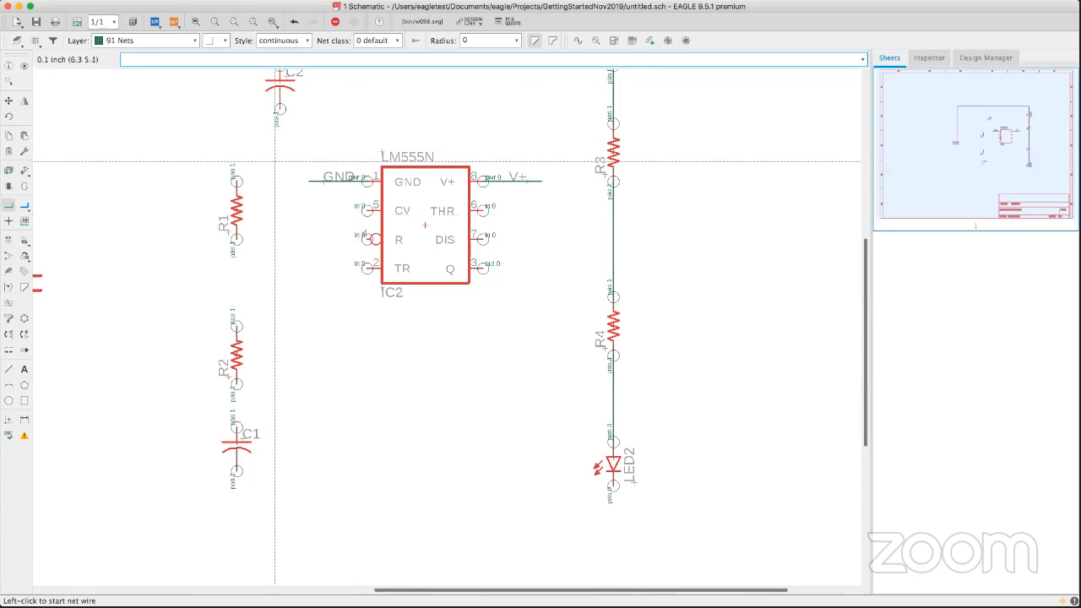
Hide layer 93 Pins in the schematic.
{"action": "left_click", "coordinate": [14, 42]}
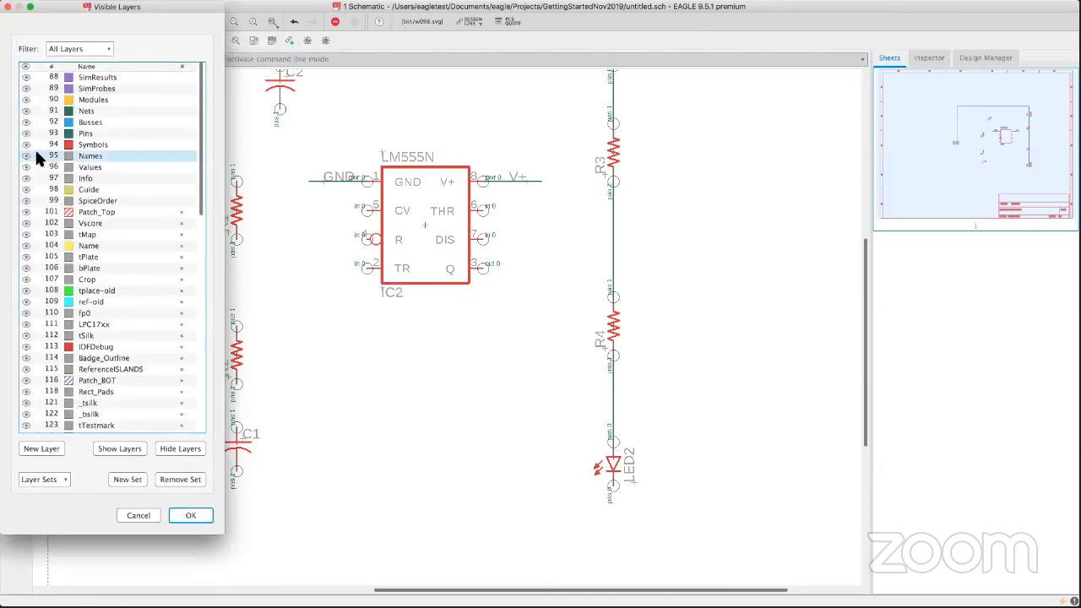
{"action": "left_click", "coordinate": [25, 134]}
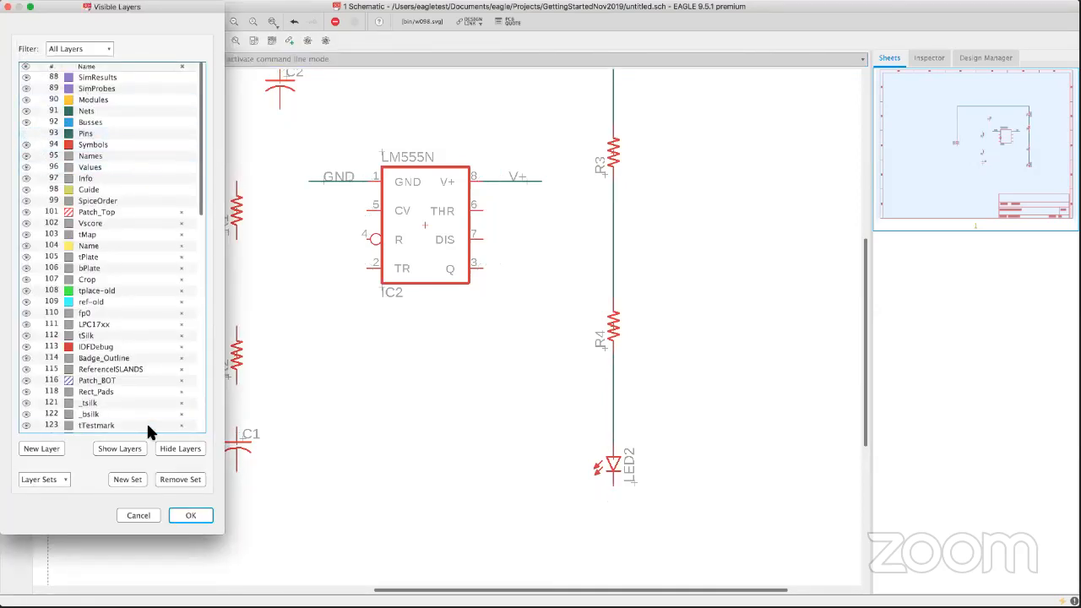
{"action": "left_click", "coordinate": [192, 516]}
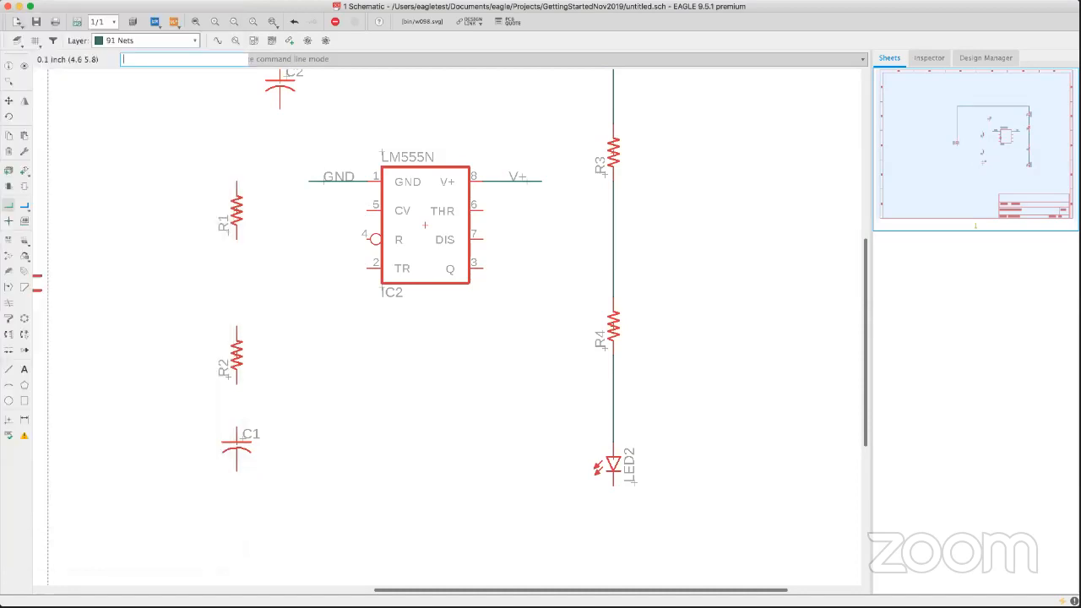
Connect R1, R2 and C1 in series with vertical nets between their facing pins.
{"action": "middle_click_drag", "start_coordinate": [289, 424], "coordinate": [387, 479]}
{"action": "scroll", "coordinate": [373, 476], "scroll_direction": "down", "scroll_amount": 3}
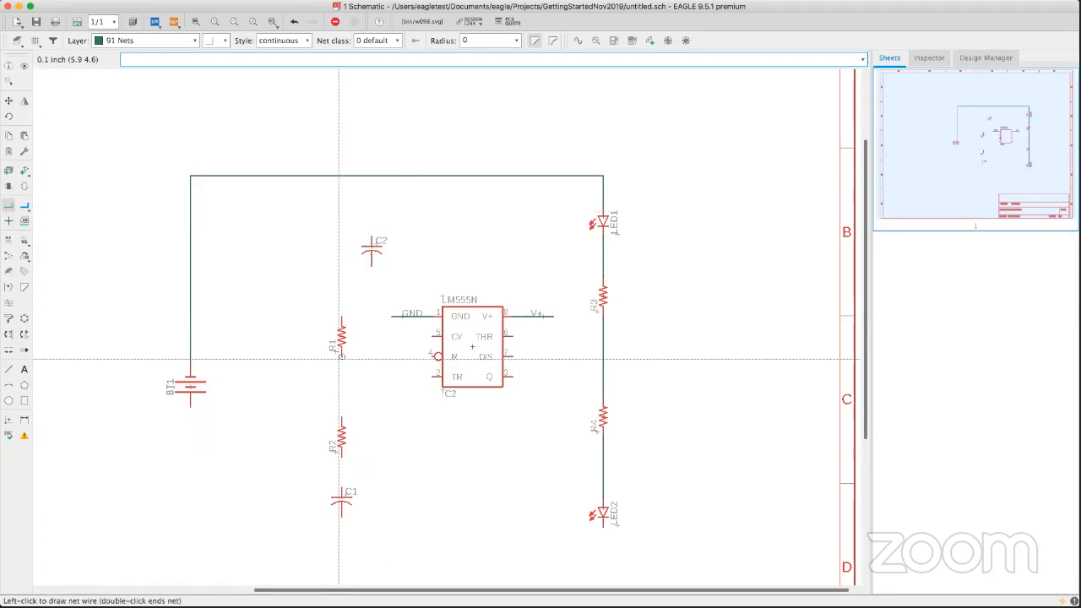
{"action": "left_click", "coordinate": [340, 356]}
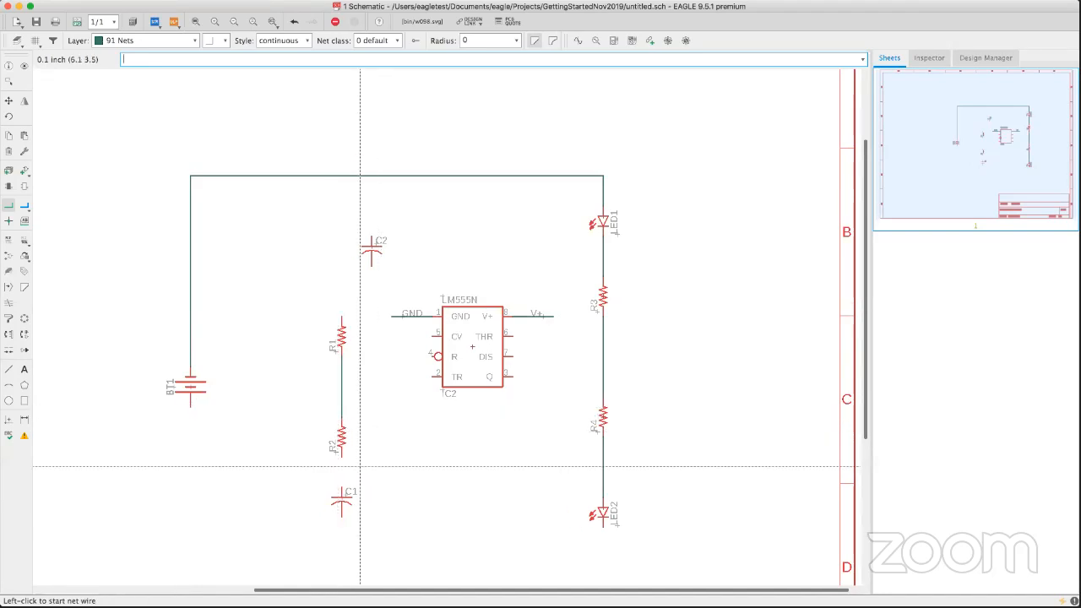
{"action": "left_click", "coordinate": [341, 458]}
{"action": "left_click", "coordinate": [341, 481]}
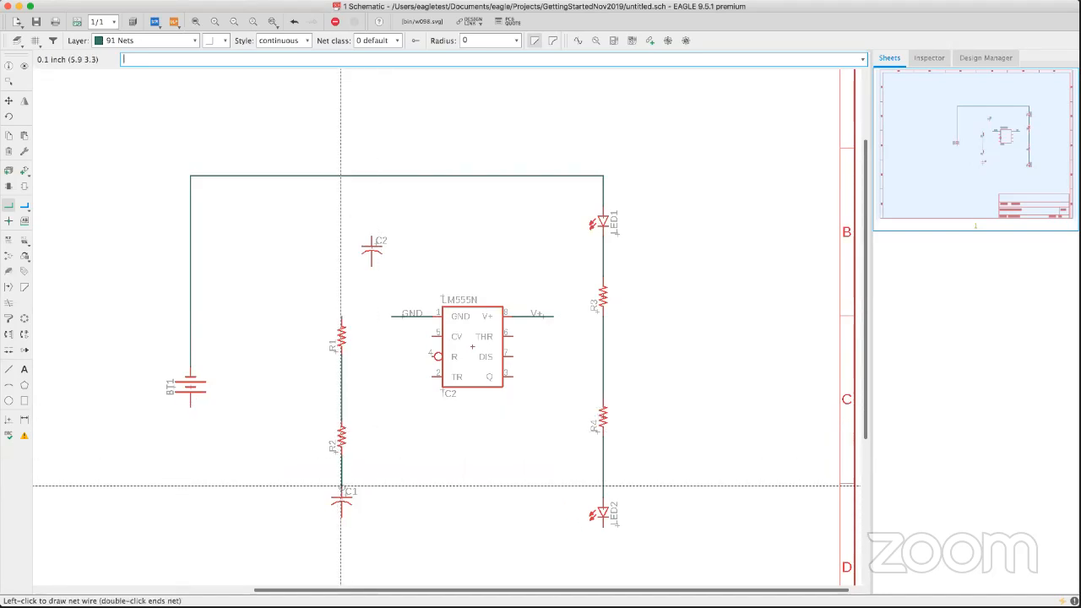
Draw a net from BT1's lower terminal down and across to the lower pin of LED2.
{"action": "scroll", "coordinate": [397, 449], "scroll_direction": "down", "scroll_amount": 2}
{"action": "scroll", "coordinate": [398, 450], "scroll_direction": "down", "scroll_amount": 5}
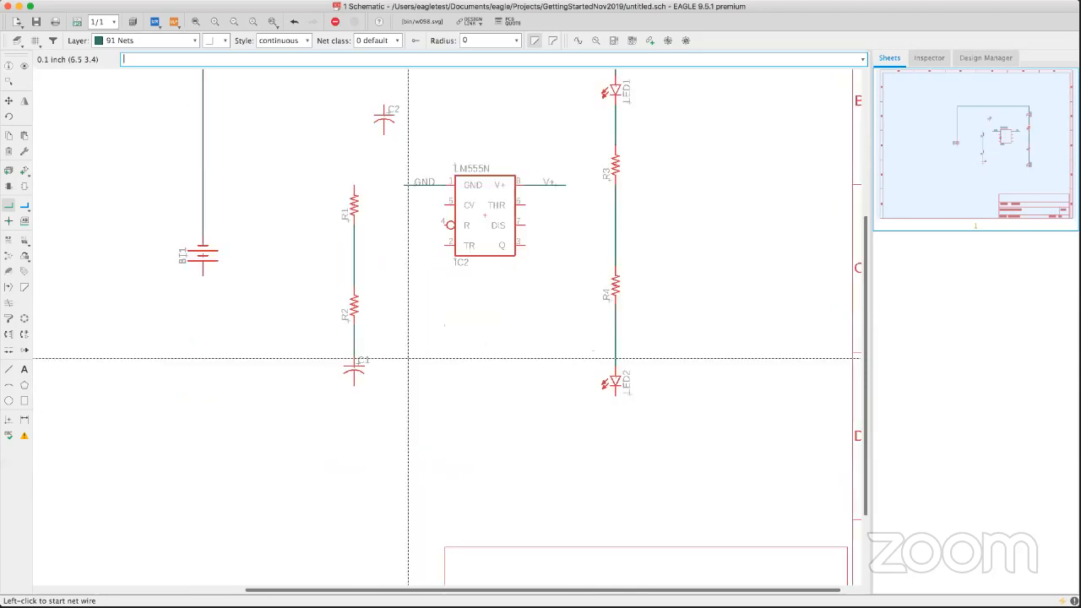
{"action": "left_click", "coordinate": [202, 276]}
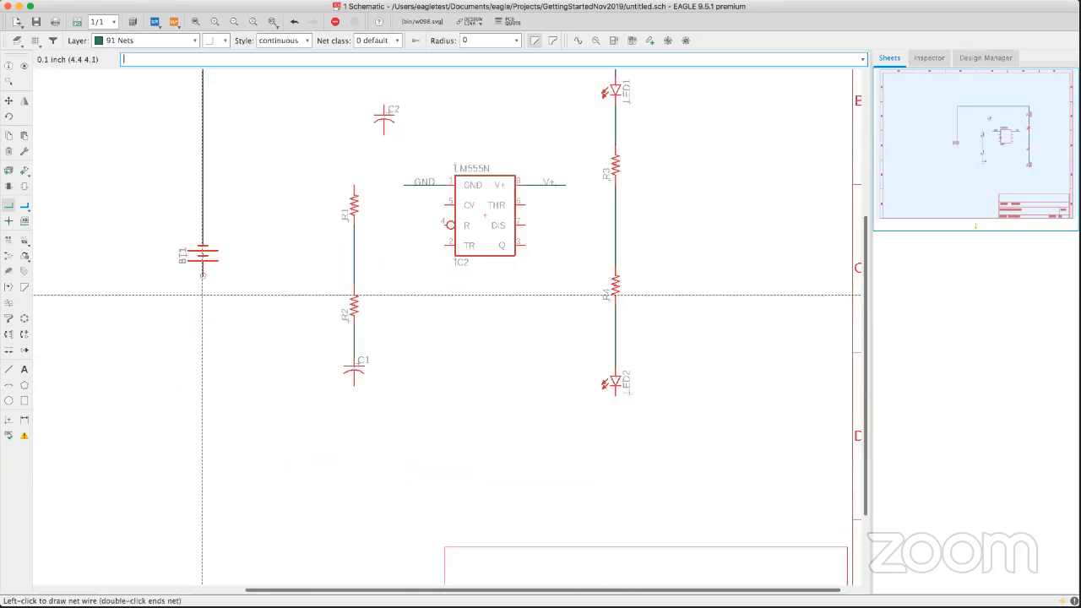
{"action": "left_click", "coordinate": [616, 493]}
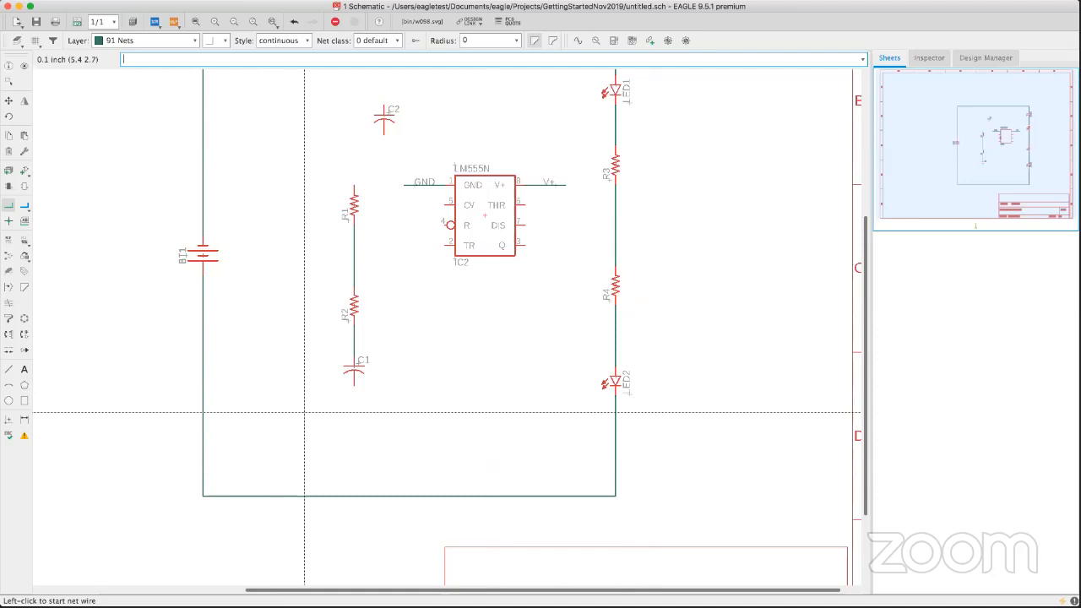
Draw a vertical net from C1's lower pin down to the net joining BT1 and LED2.
{"action": "left_click", "coordinate": [353, 387]}
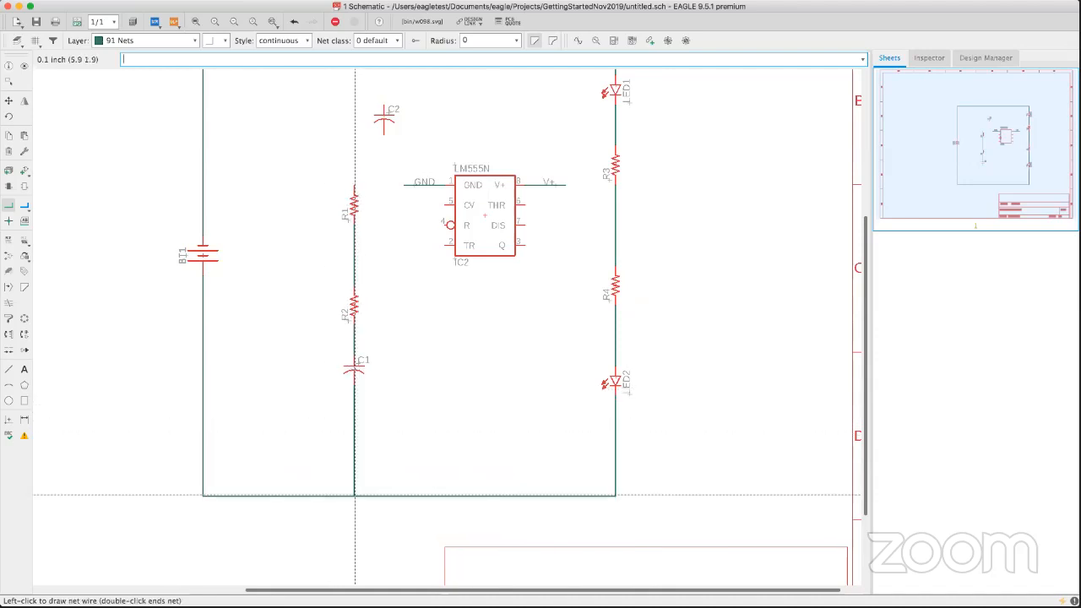
{"action": "left_click", "coordinate": [354, 495]}
{"action": "scroll", "coordinate": [354, 496], "scroll_direction": "down", "scroll_amount": 3}
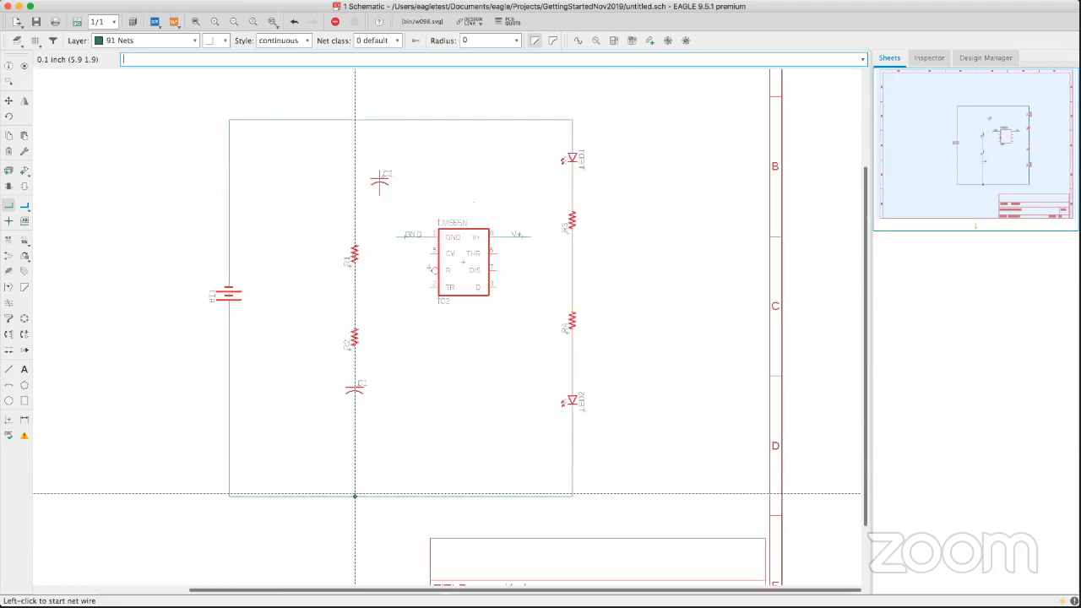
{"action": "scroll", "coordinate": [354, 496], "scroll_direction": "up", "scroll_amount": 3}
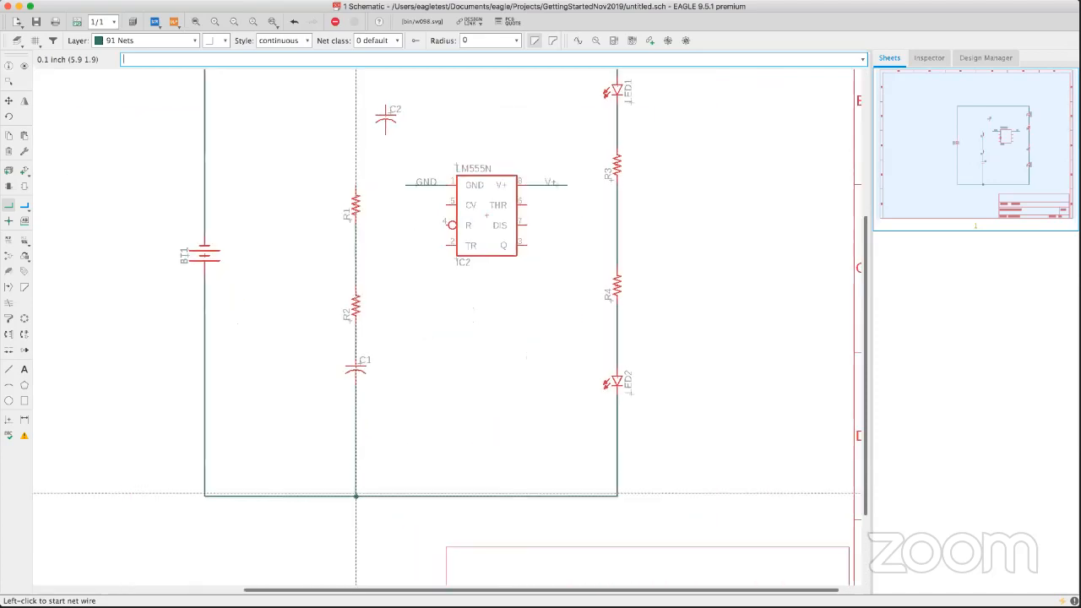
Undo the last net drawn below C1.
{"action": "middle_click_drag", "start_coordinate": [355, 493], "coordinate": [370, 405]}
{"action": "scroll", "coordinate": [318, 157], "scroll_direction": "up", "scroll_amount": 1}
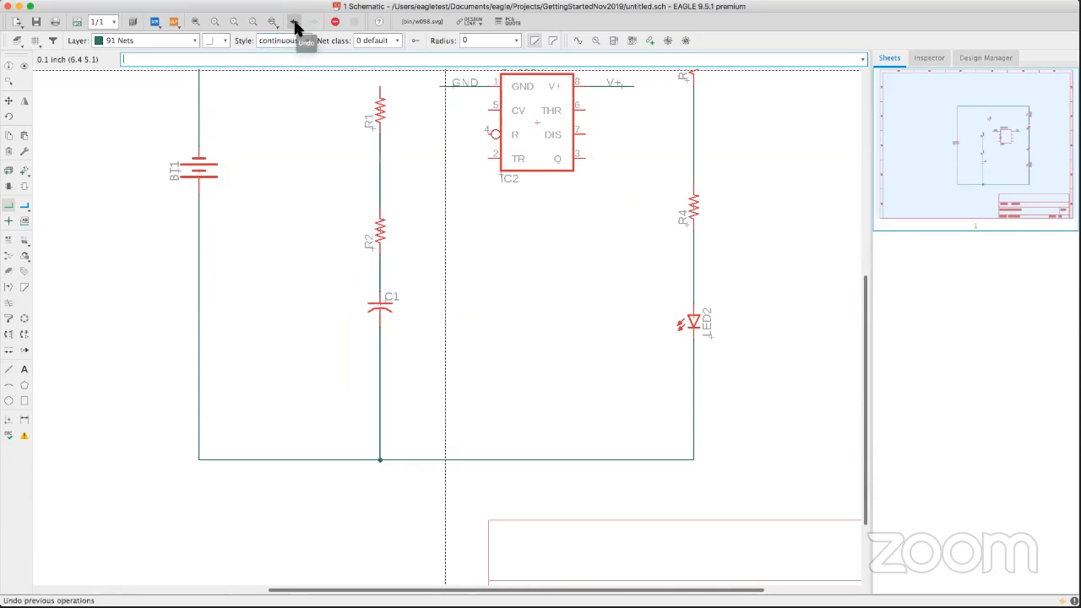
{"action": "scroll", "coordinate": [365, 295], "scroll_direction": "up", "scroll_amount": 3}
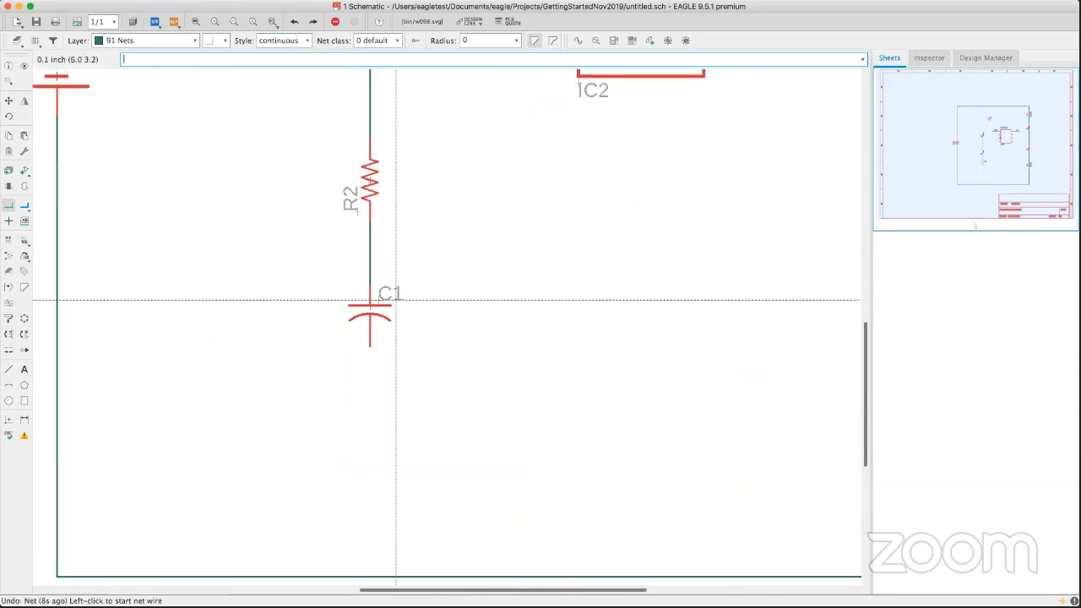
Draw a vertical net from C1's lower pin down to the net joining BT1 and LED2.
{"action": "scroll", "coordinate": [396, 298], "scroll_direction": "down", "scroll_amount": 2}
{"action": "middle_click_drag", "start_coordinate": [395, 298], "coordinate": [364, 174]}
{"action": "scroll", "coordinate": [364, 174], "scroll_direction": "down", "scroll_amount": 1}
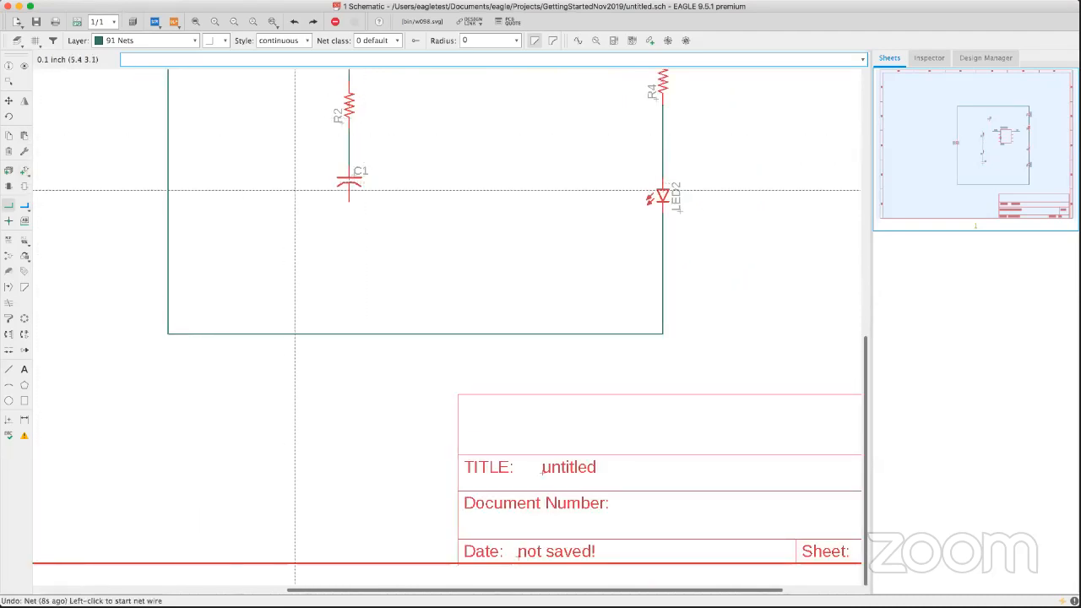
{"action": "left_click", "coordinate": [348, 203]}
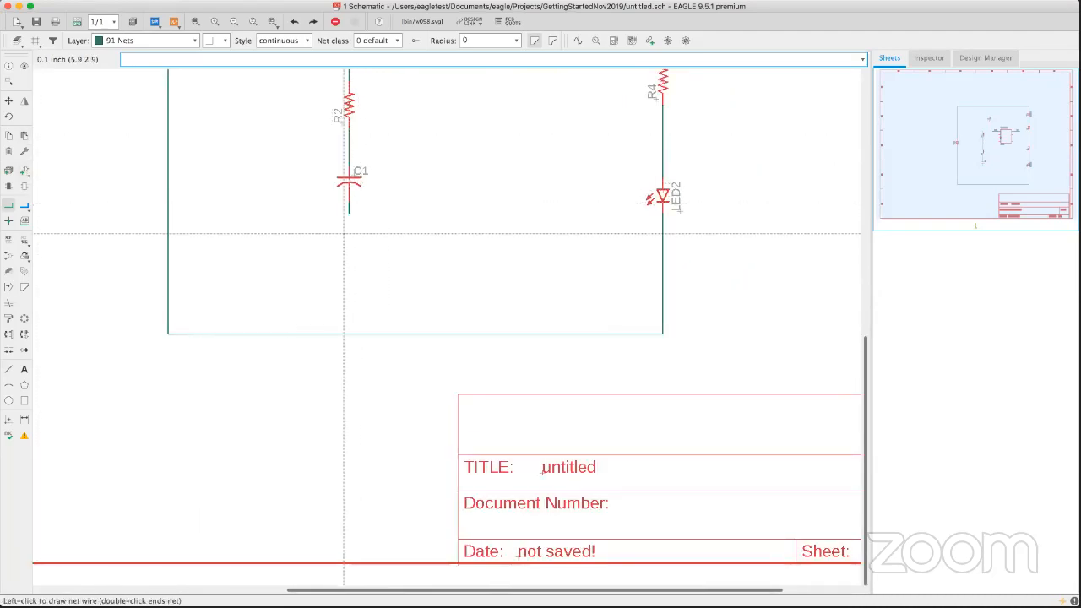
{"action": "scroll", "coordinate": [348, 310], "scroll_direction": "down", "scroll_amount": 3}
{"action": "scroll", "coordinate": [346, 310], "scroll_direction": "up", "scroll_amount": 2}
{"action": "scroll", "coordinate": [346, 311], "scroll_direction": "up", "scroll_amount": 5}
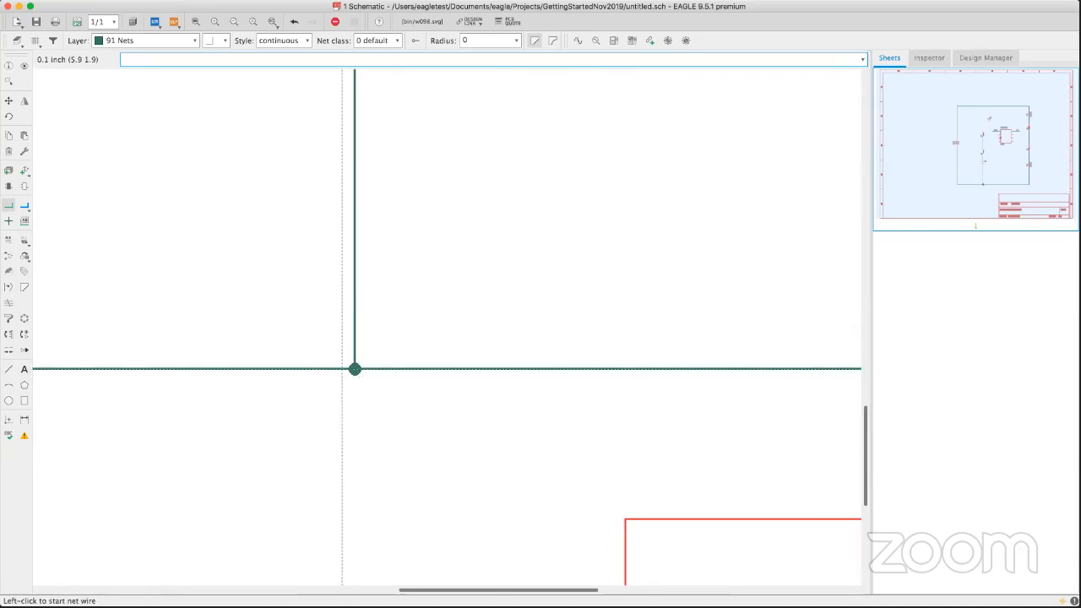
{"action": "scroll", "coordinate": [354, 369], "scroll_direction": "down", "scroll_amount": 5}
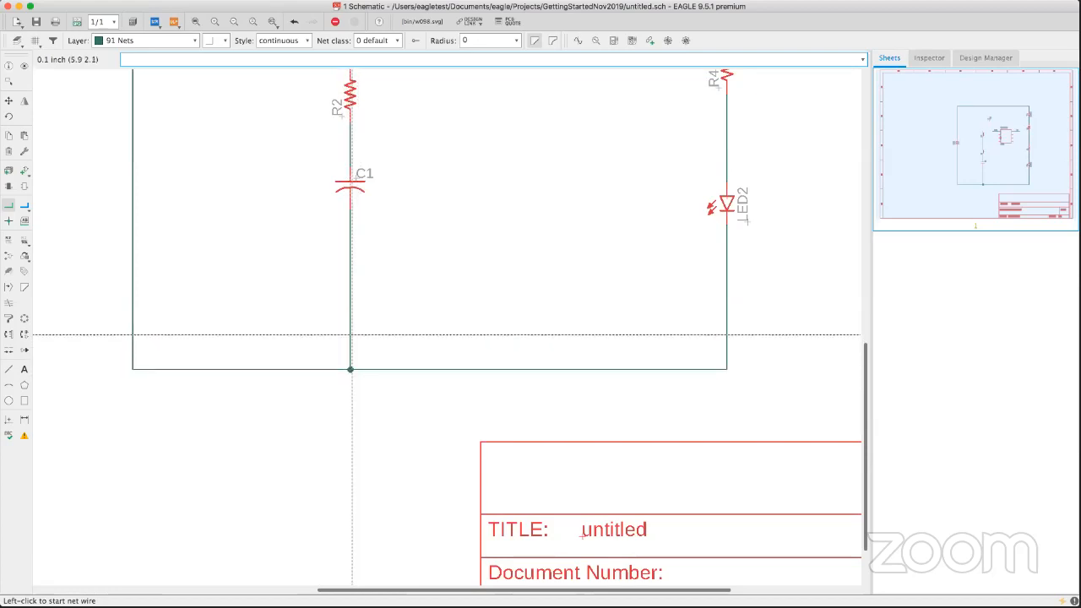
Highlight the net joining BT1, C1 and LED2 with the Show command and examine its connections at the junction.
{"action": "scroll", "coordinate": [318, 367], "scroll_direction": "up", "scroll_amount": 3}
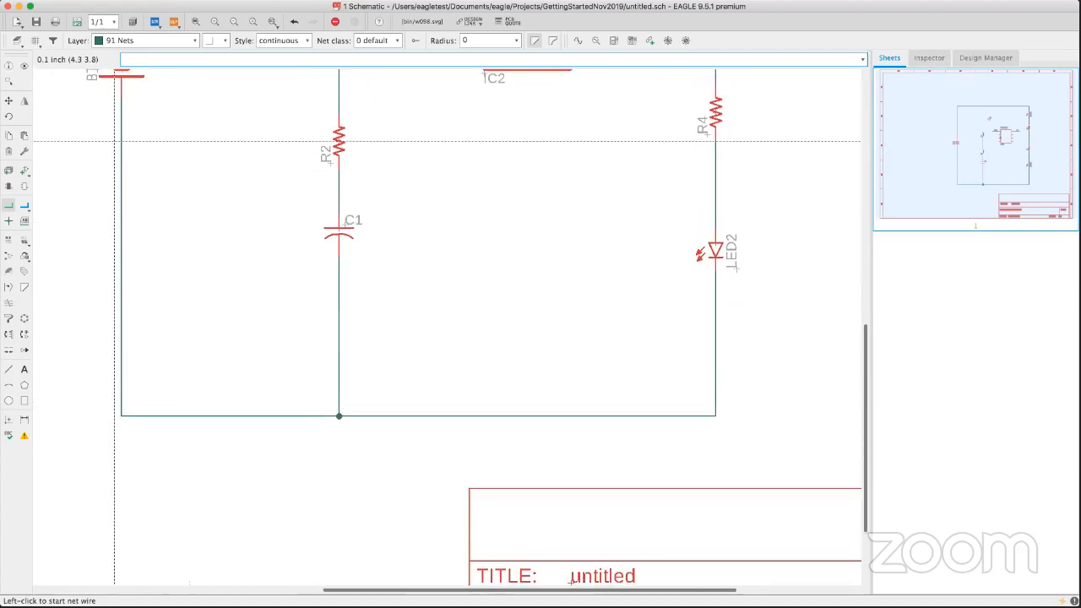
{"action": "left_click", "coordinate": [24, 65]}
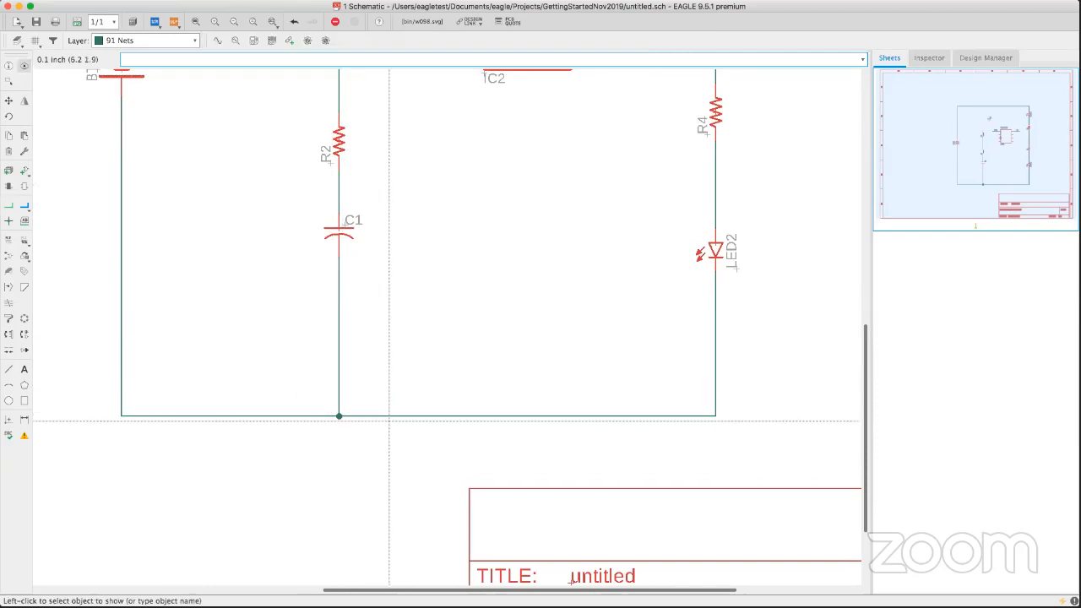
{"action": "left_click", "coordinate": [389, 416]}
{"action": "scroll", "coordinate": [371, 417], "scroll_direction": "up", "scroll_amount": 3}
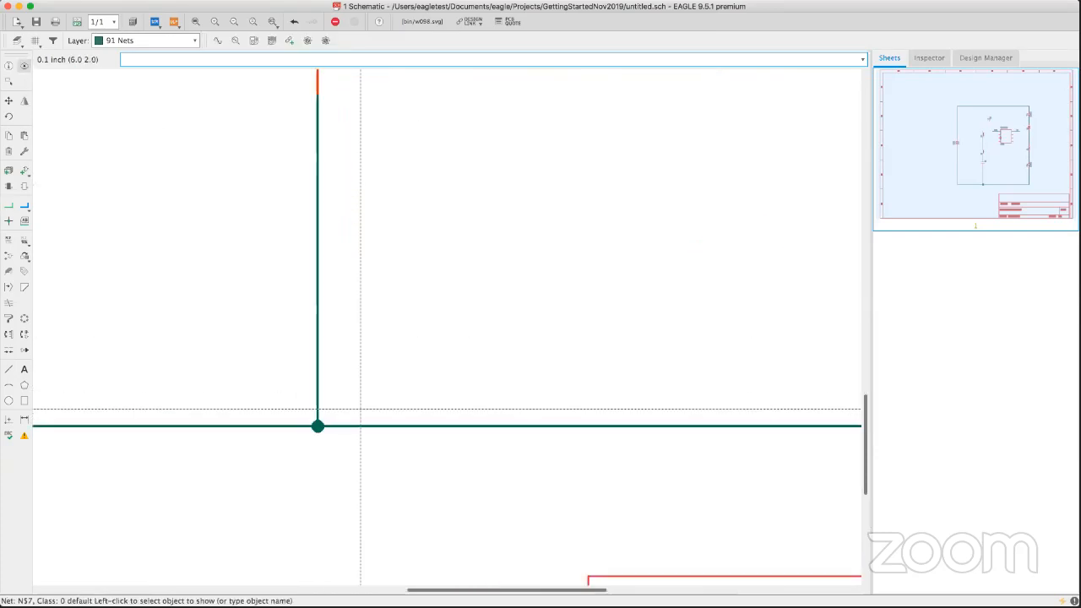
{"action": "scroll", "coordinate": [345, 394], "scroll_direction": "up", "scroll_amount": 1}
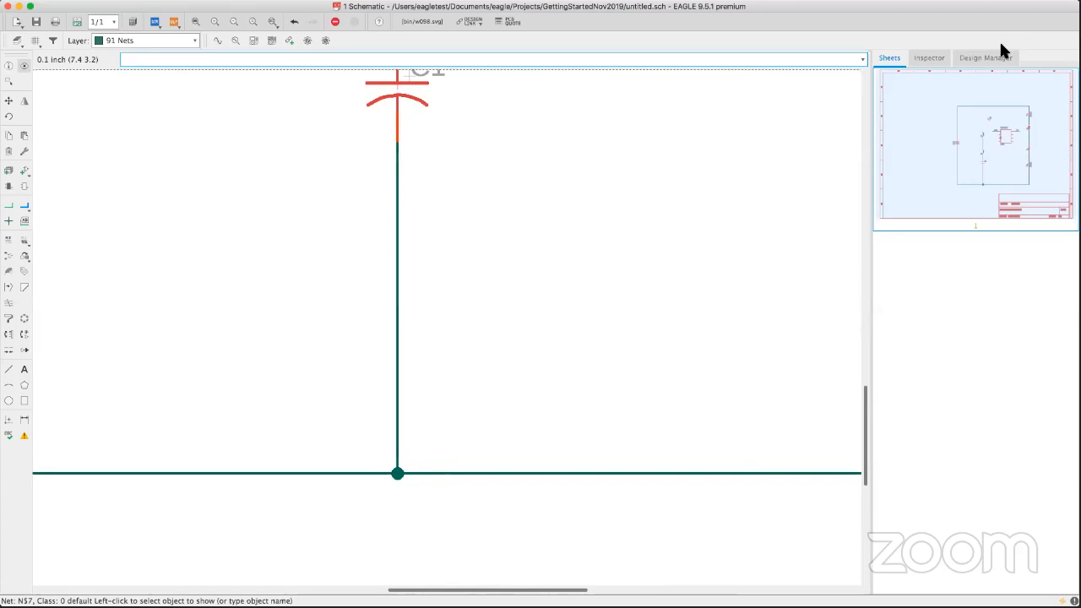
Enable the Selection Filter display, review its list of object types, and return to the sheet preview.
{"action": "left_click", "coordinate": [929, 58]}
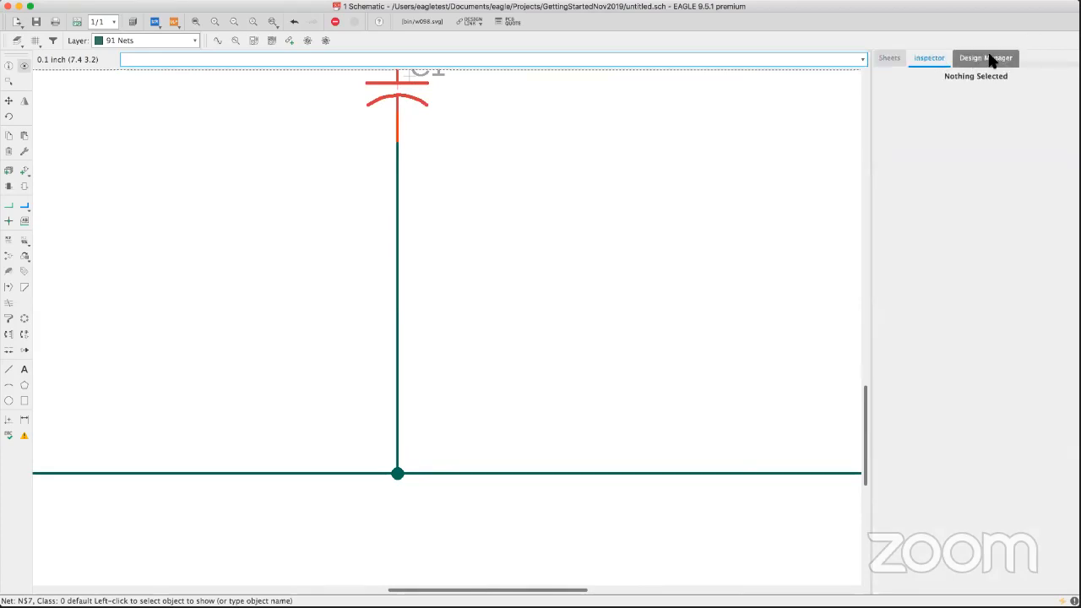
{"action": "left_click", "coordinate": [992, 59]}
{"action": "right_click", "coordinate": [964, 21]}
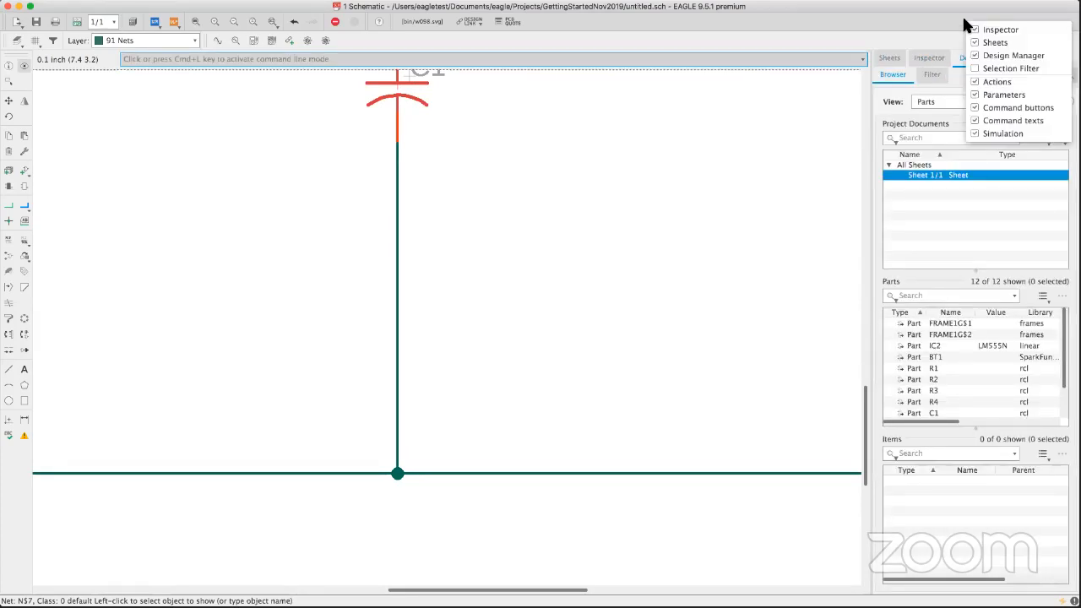
{"action": "left_click", "coordinate": [991, 69]}
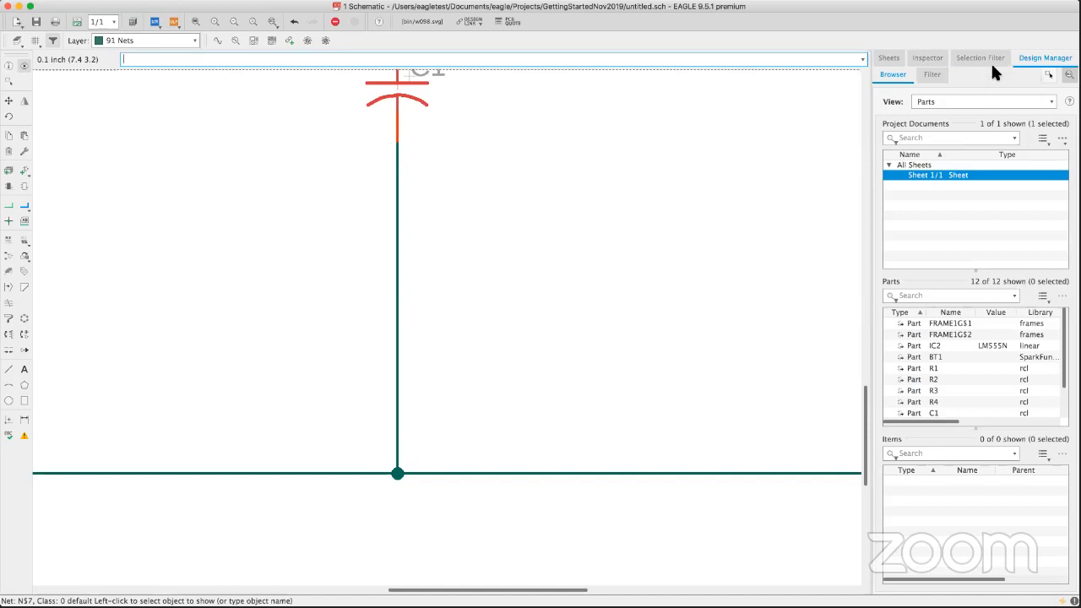
{"action": "left_click", "coordinate": [982, 59]}
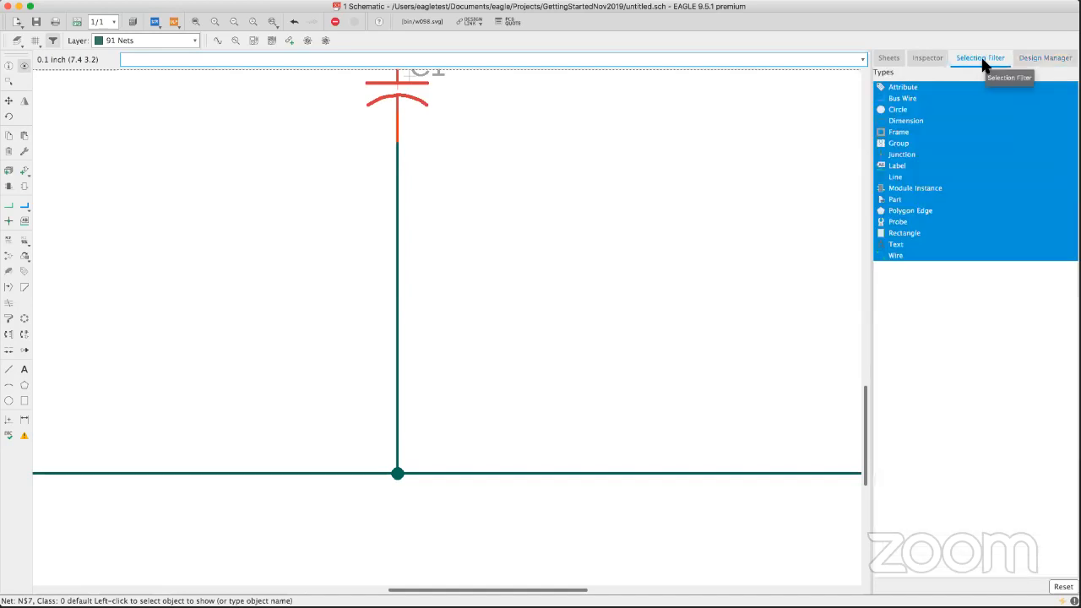
{"action": "left_click", "coordinate": [887, 59]}
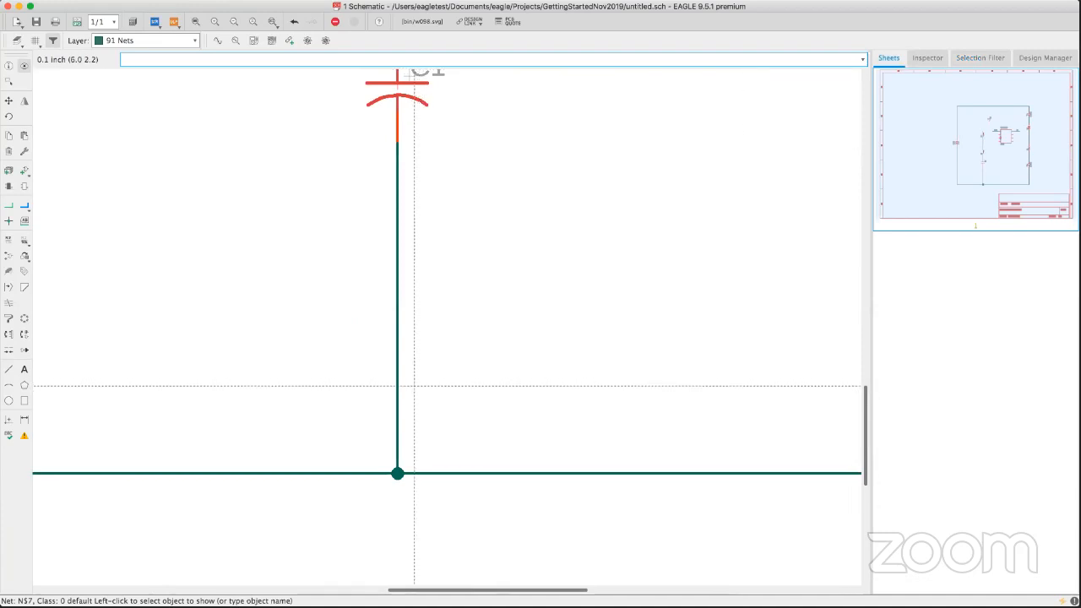
Delete the net below C1 and the net between R2 and C1.
{"action": "scroll", "coordinate": [414, 385], "scroll_direction": "down", "scroll_amount": 2}
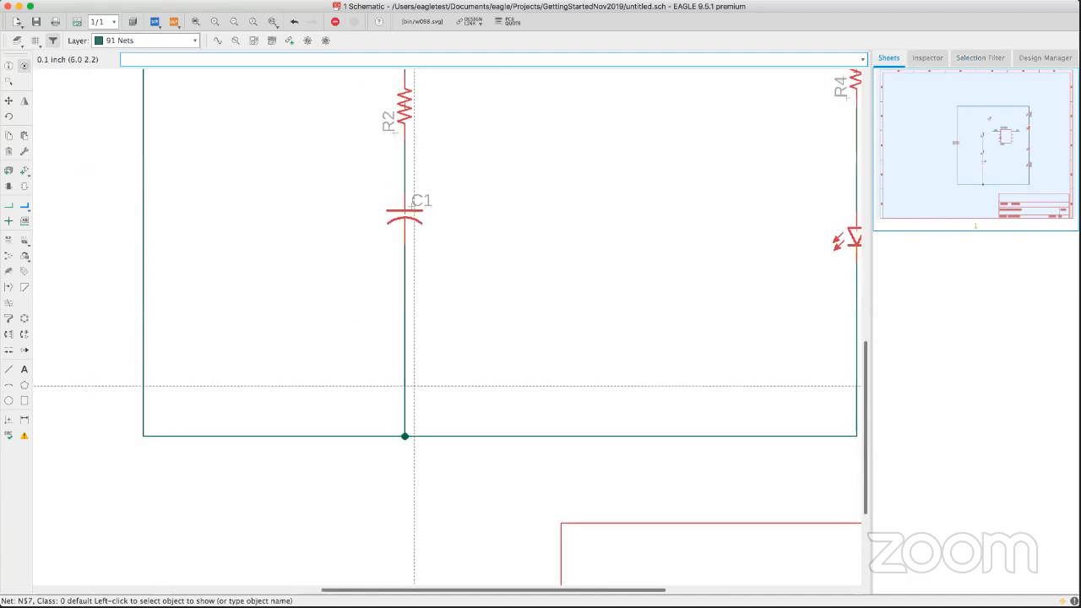
{"action": "scroll", "coordinate": [414, 386], "scroll_direction": "right", "scroll_amount": 3}
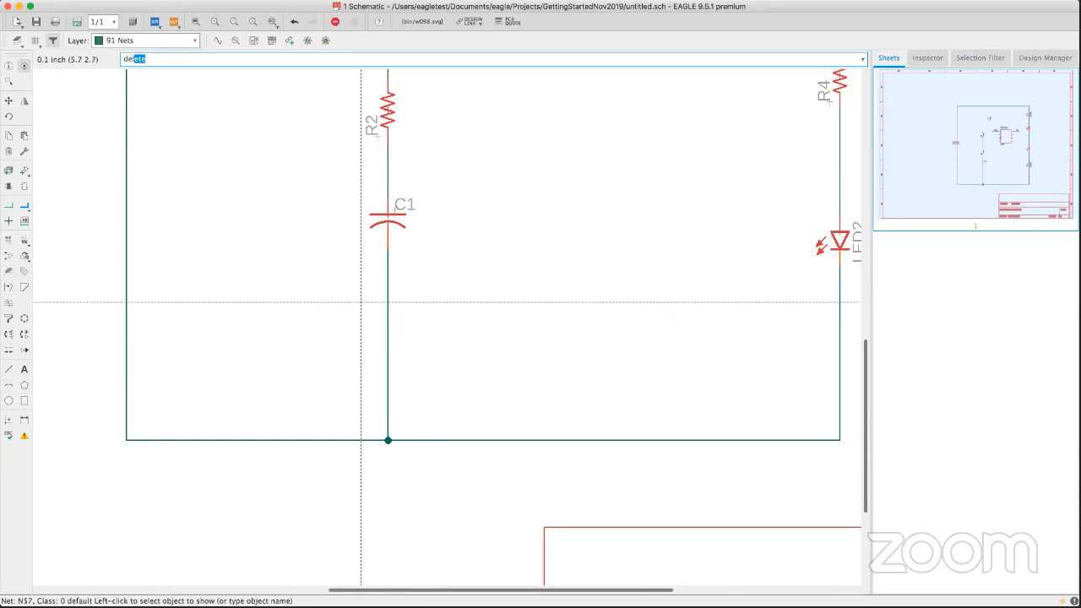
{"action": "scroll", "coordinate": [363, 305], "scroll_direction": "up", "scroll_amount": 2}
{"action": "scroll", "coordinate": [388, 301], "scroll_direction": "down", "scroll_amount": 4}
{"action": "middle_click_drag", "start_coordinate": [449, 294], "coordinate": [285, 366]}
{"action": "scroll", "coordinate": [345, 347], "scroll_direction": "down", "scroll_amount": 1}
{"action": "scroll", "coordinate": [314, 379], "scroll_direction": "down", "scroll_amount": 1}
{"action": "scroll", "coordinate": [285, 367], "scroll_direction": "down", "scroll_amount": 1}
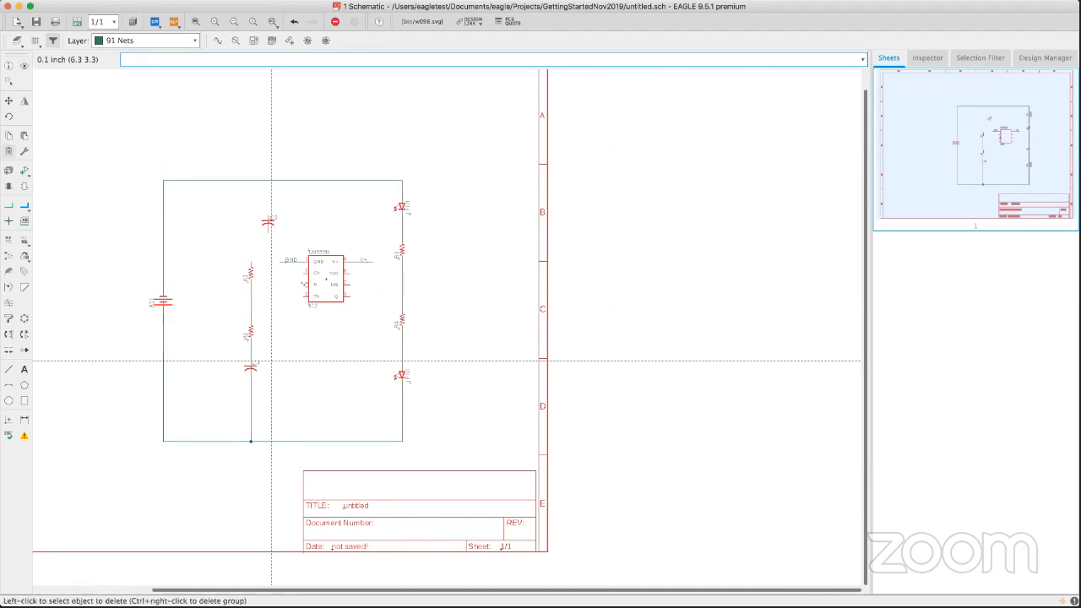
{"action": "left_click", "coordinate": [250, 401]}
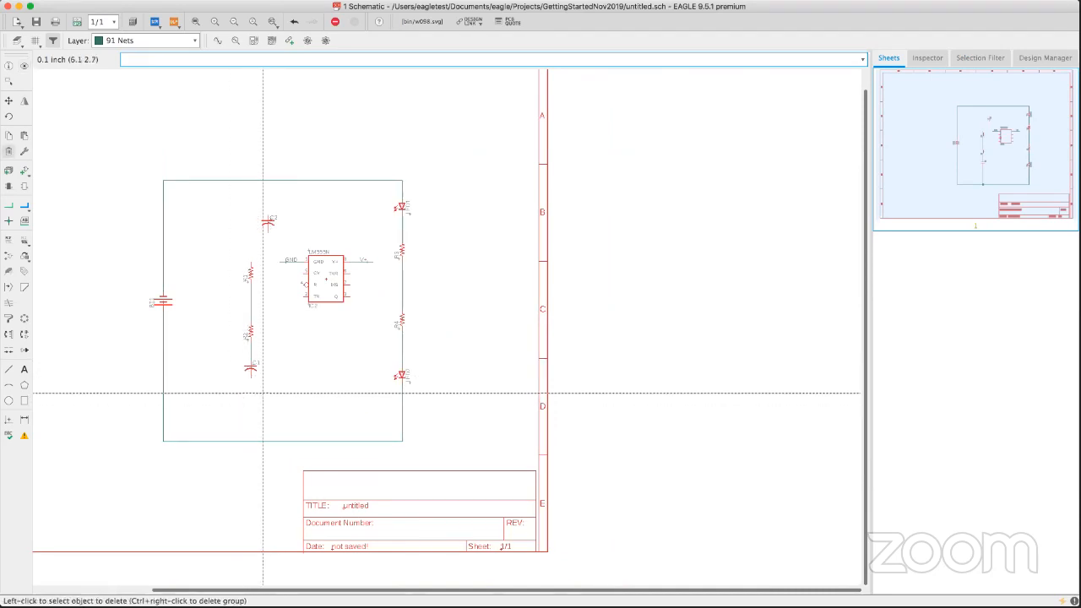
{"action": "left_click", "coordinate": [251, 349]}
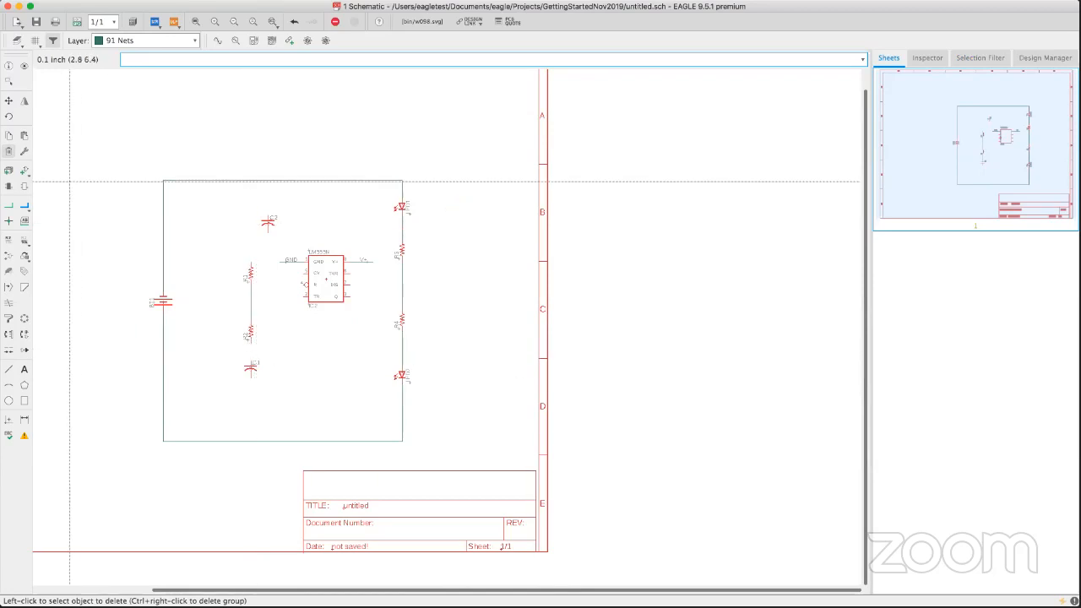
Rotate C1 by 180 degrees and place it back directly below R2, in line with the resistors.
{"action": "left_click", "coordinate": [10, 102]}
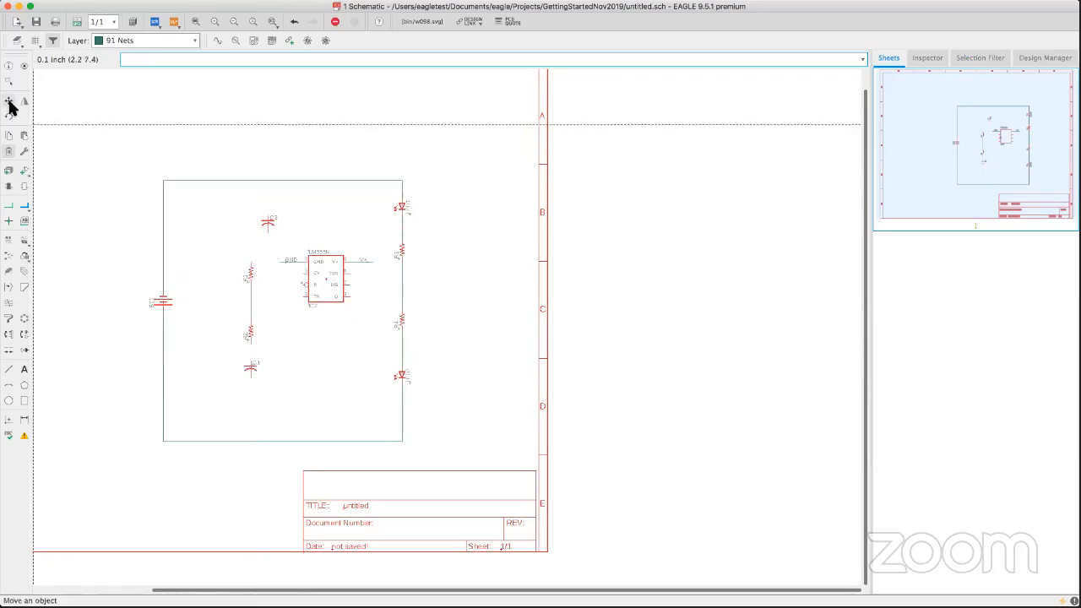
{"action": "left_click", "coordinate": [249, 366]}
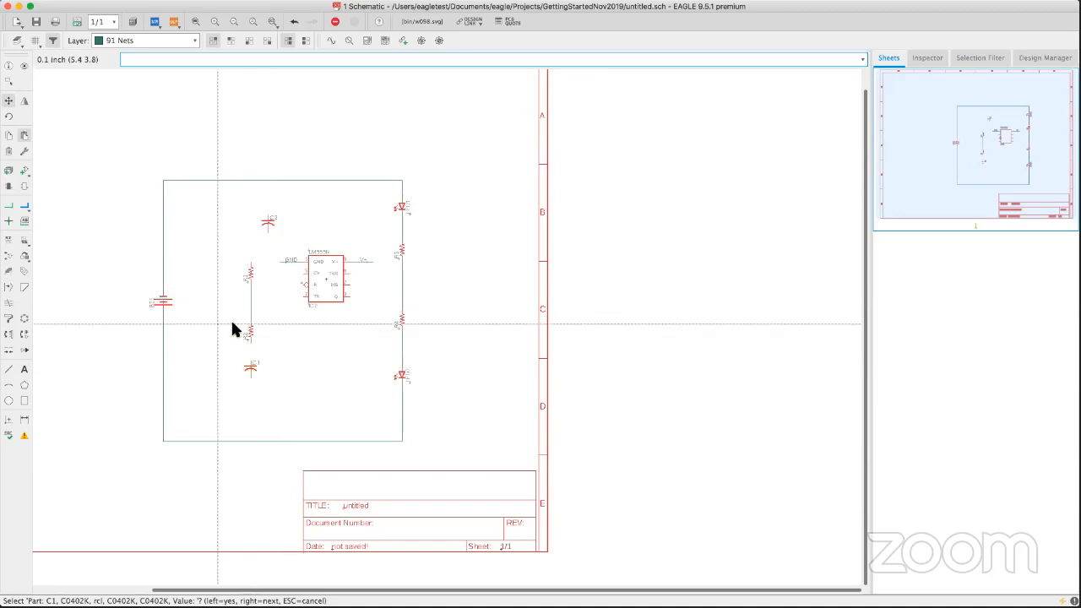
{"action": "left_click", "coordinate": [250, 369]}
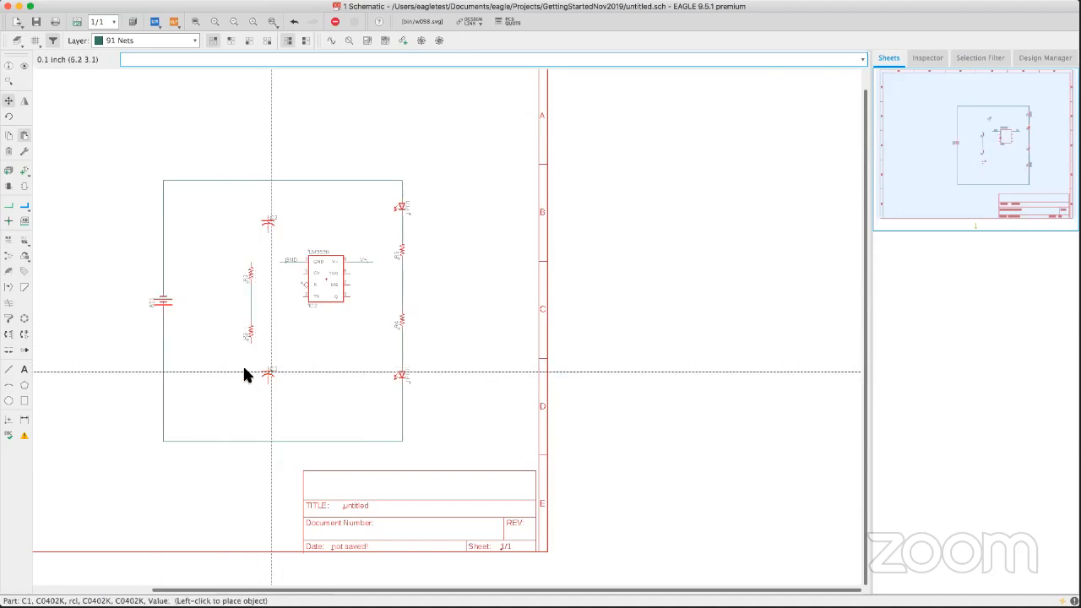
{"action": "left_click", "coordinate": [253, 376]}
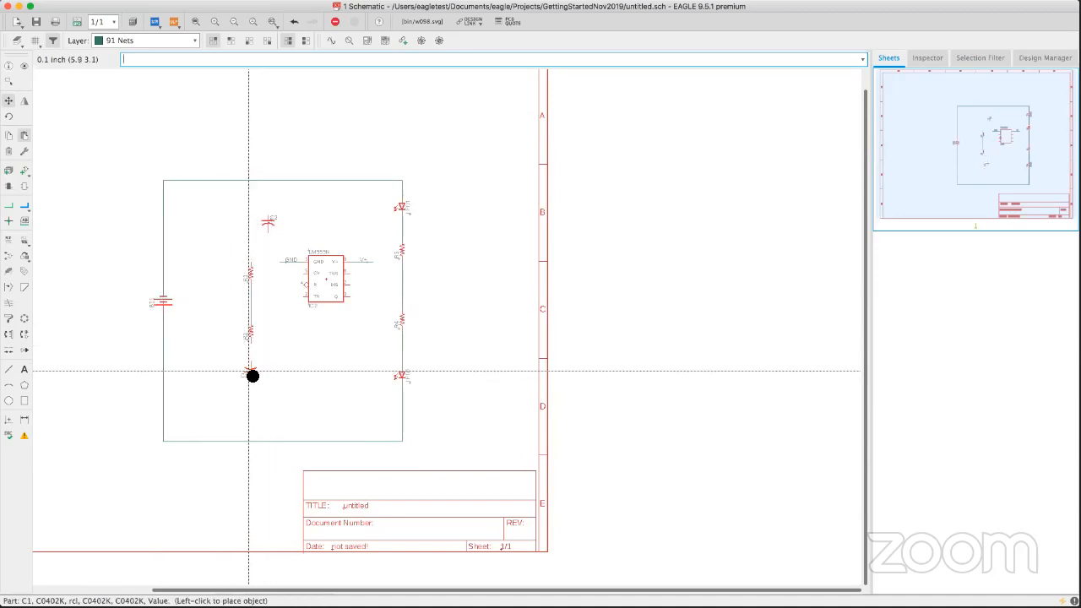
{"action": "left_click", "coordinate": [250, 372]}
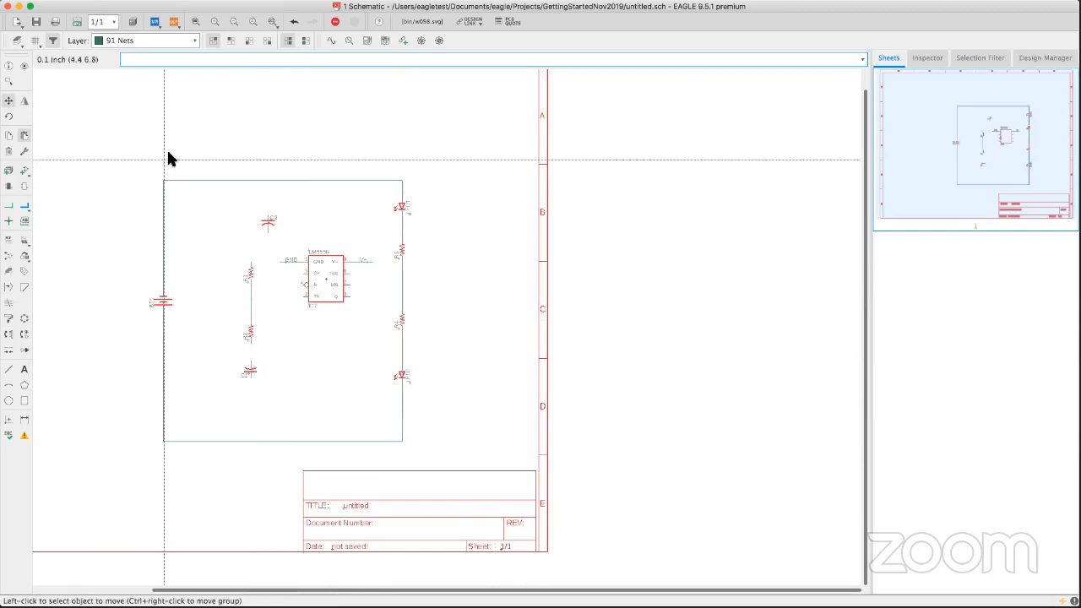
Connect C1 with vertical nets from its upper pin to R2 and from its lower pin to the net joining BT1 and LED2.
{"action": "left_click", "coordinate": [8, 210]}
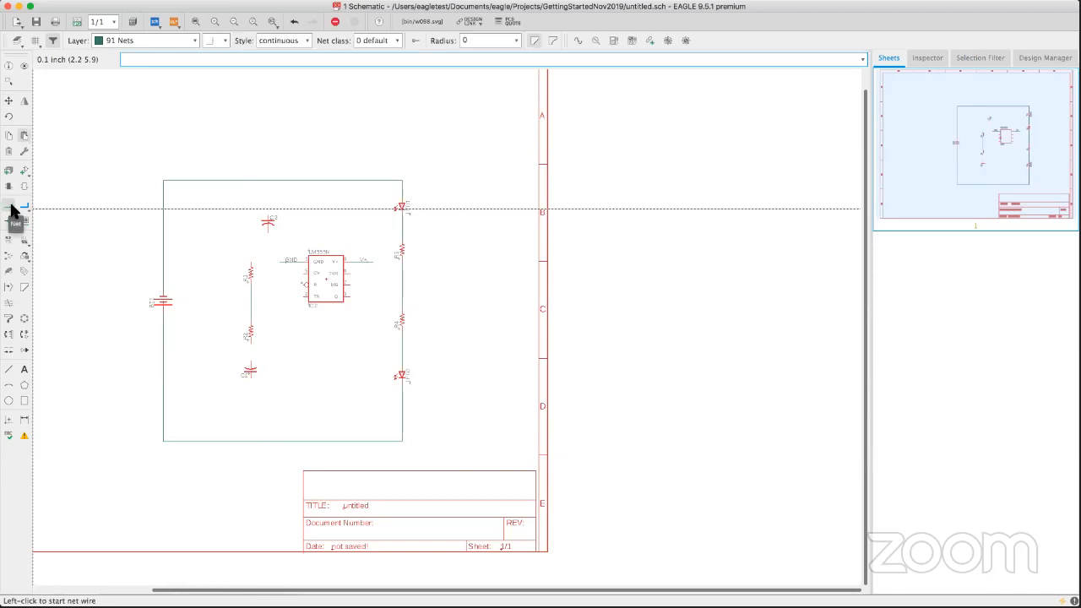
{"action": "left_click", "coordinate": [253, 352]}
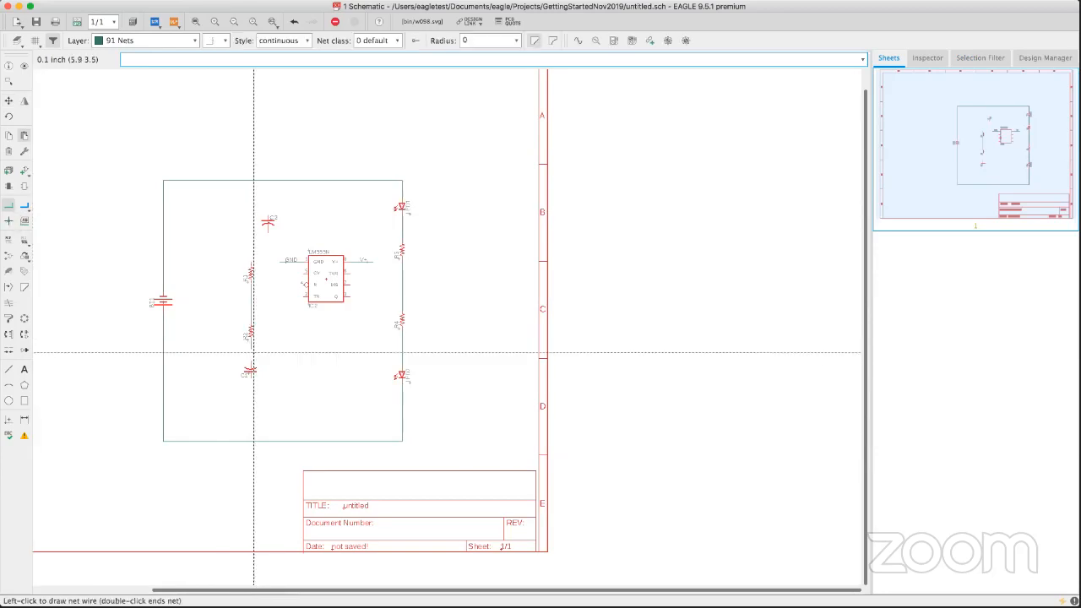
{"action": "left_click", "coordinate": [252, 366]}
{"action": "left_click", "coordinate": [247, 379]}
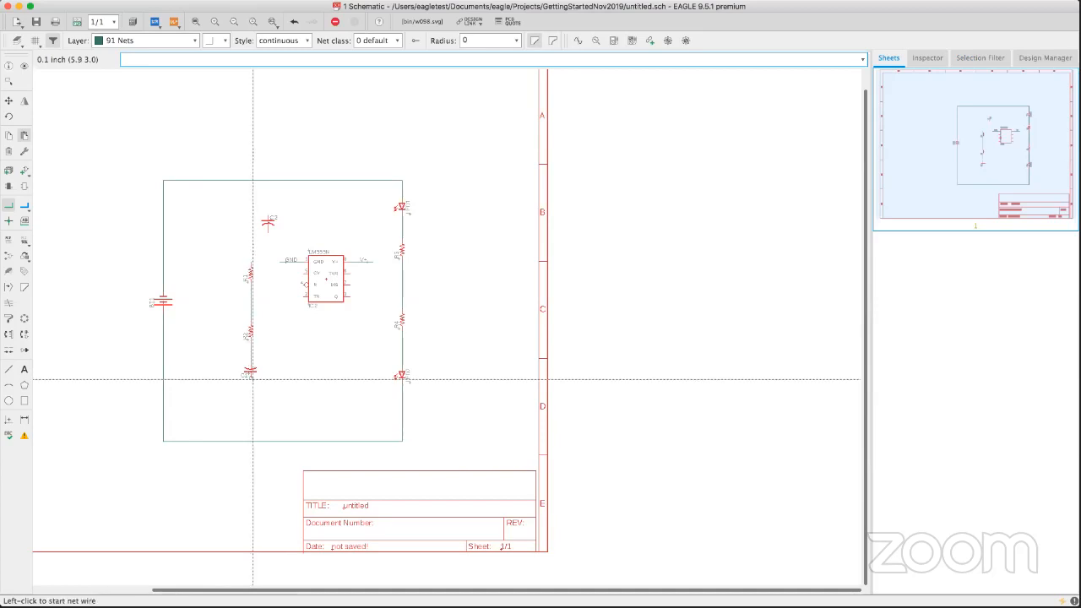
{"action": "scroll", "coordinate": [252, 379], "scroll_direction": "up", "scroll_amount": 4}
{"action": "left_click", "coordinate": [248, 378]}
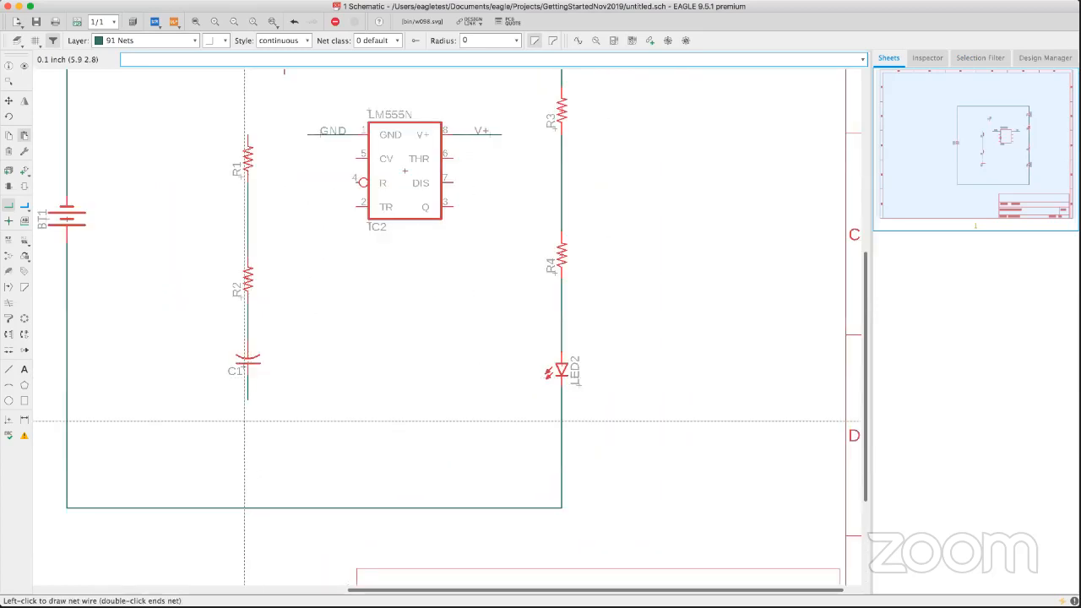
{"action": "left_click", "coordinate": [248, 506]}
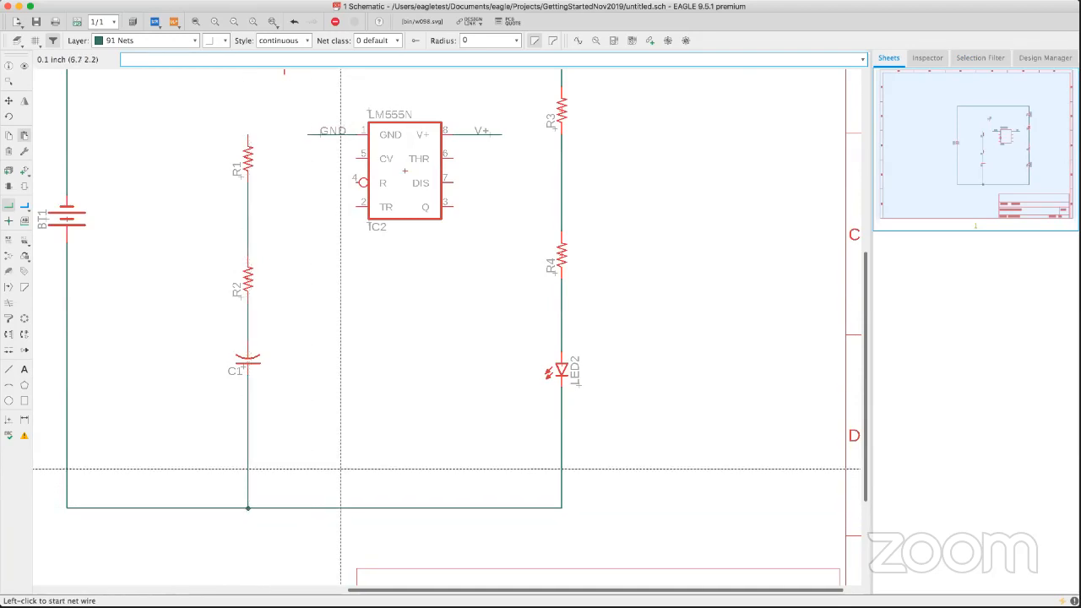
Draw a vertical net from R1's upper pin up to the net joining BT1 and LED1.
{"action": "scroll", "coordinate": [340, 468], "scroll_direction": "up", "scroll_amount": 3}
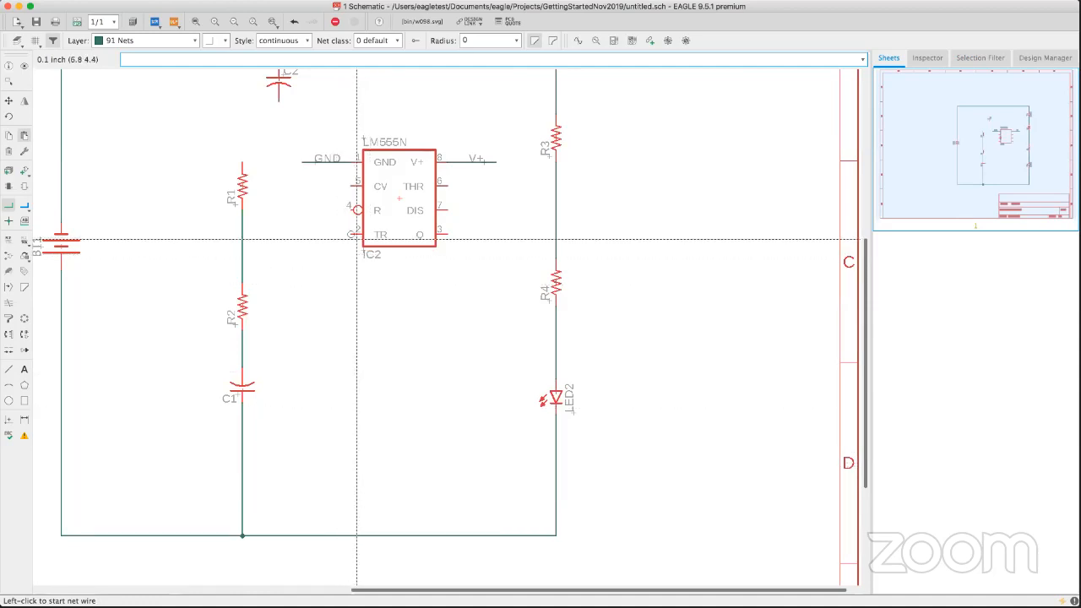
{"action": "scroll", "coordinate": [256, 182], "scroll_direction": "up", "scroll_amount": 2}
{"action": "scroll", "coordinate": [258, 182], "scroll_direction": "down", "scroll_amount": 3}
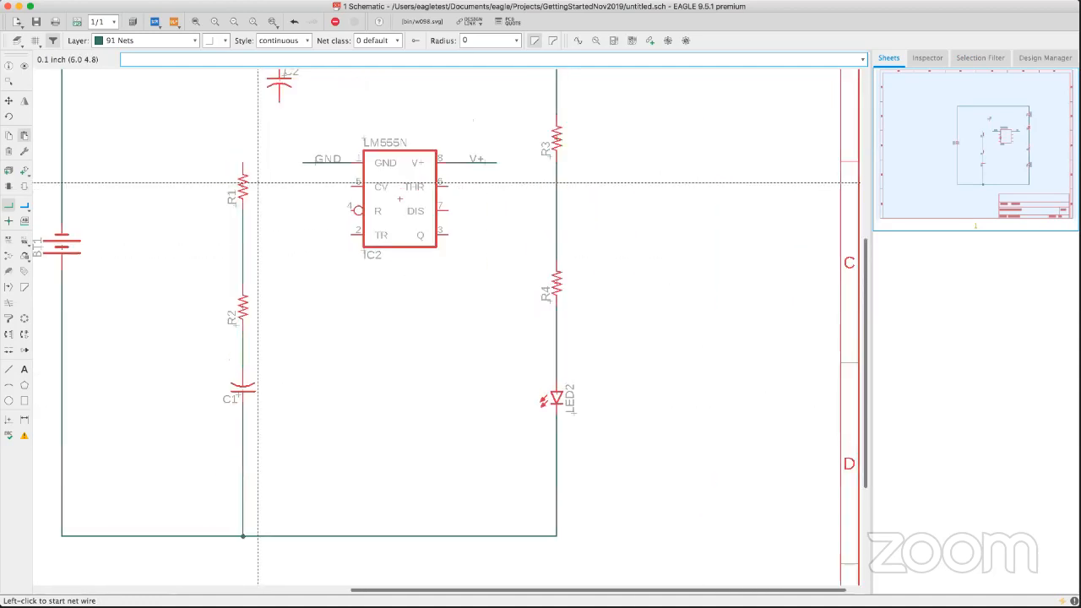
{"action": "scroll", "coordinate": [250, 184], "scroll_direction": "up", "scroll_amount": 5}
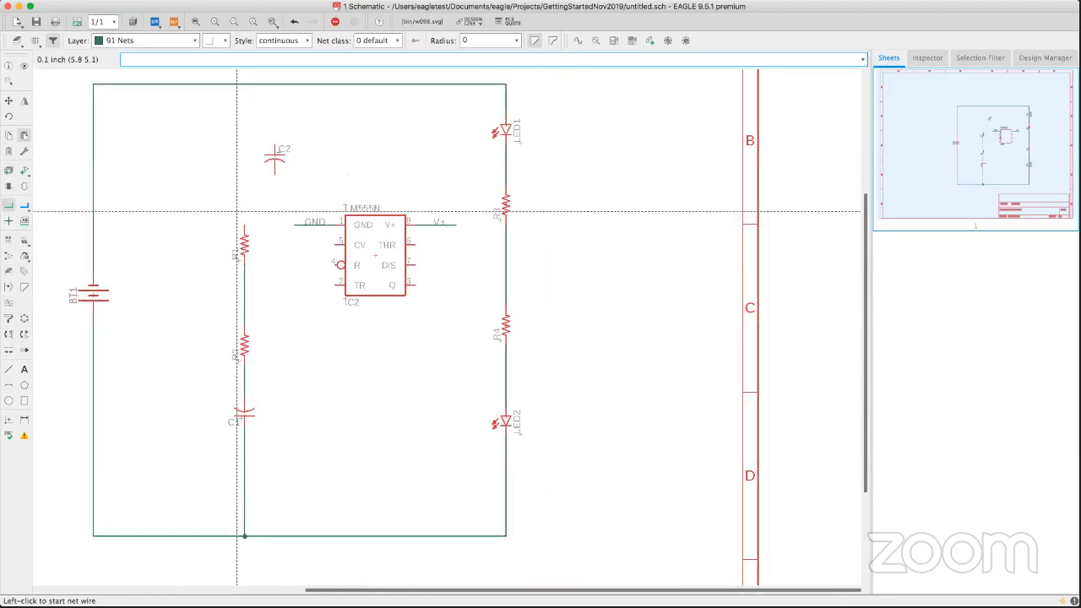
{"action": "left_click", "coordinate": [244, 224]}
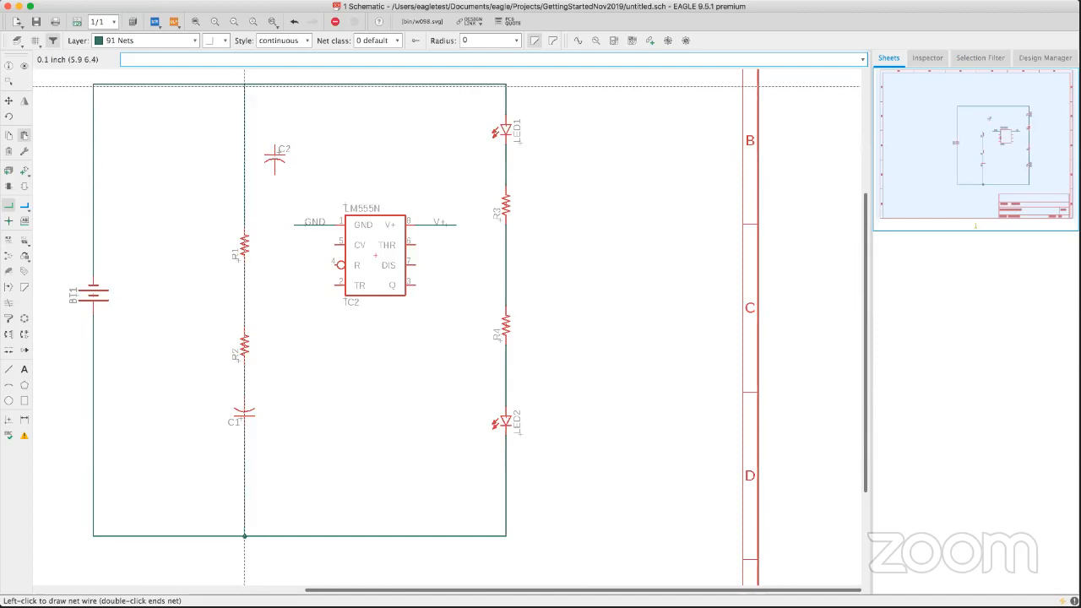
Route a net from IC2's R pin (pin 4) around to the vertical net above R1.
{"action": "left_click", "coordinate": [330, 266]}
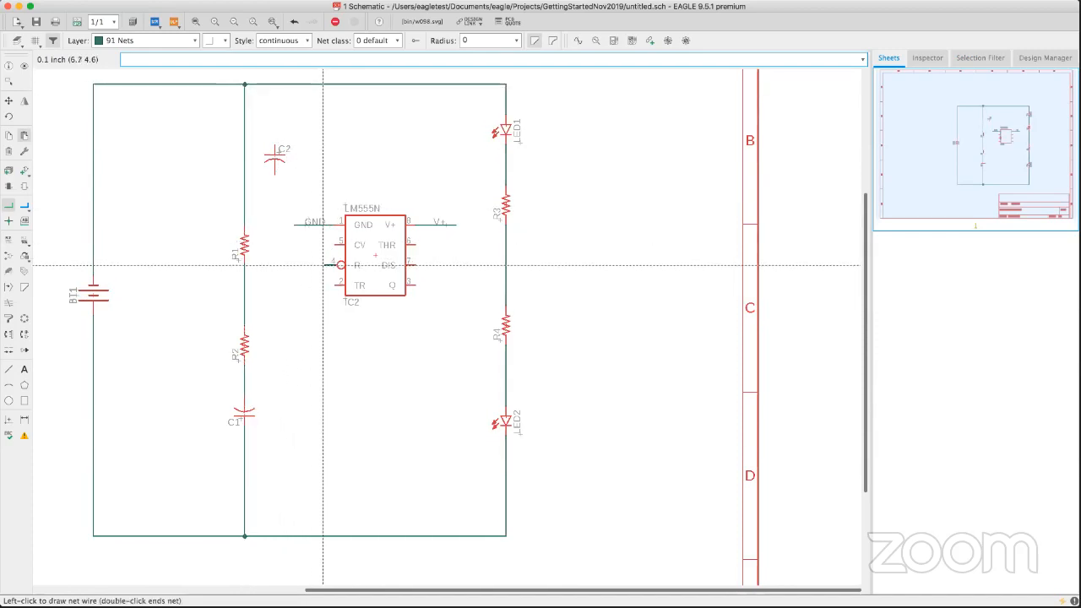
{"action": "left_click", "coordinate": [274, 264]}
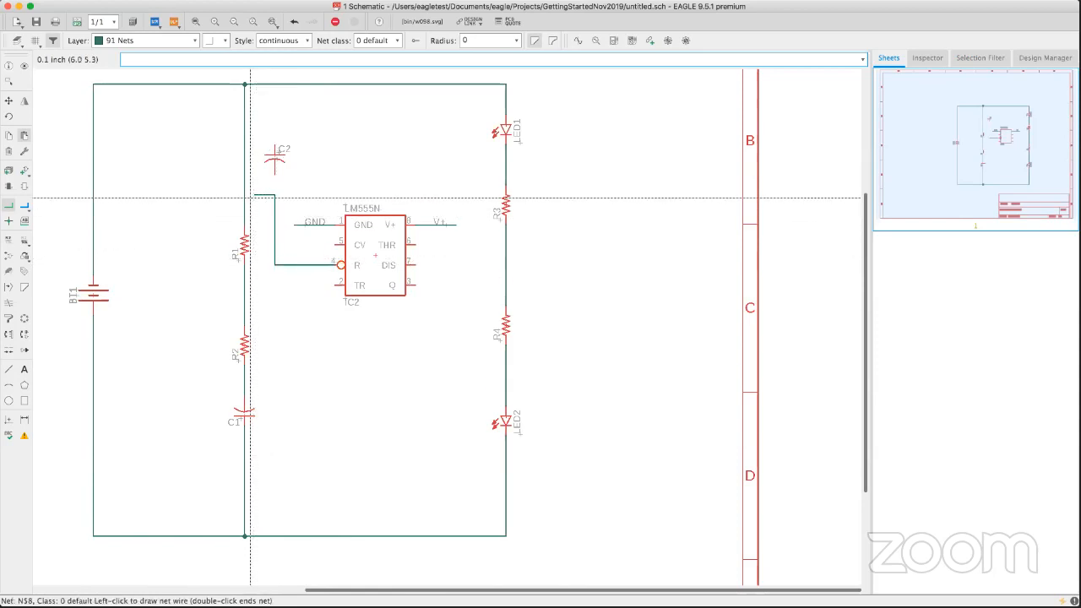
{"action": "left_click", "coordinate": [245, 196]}
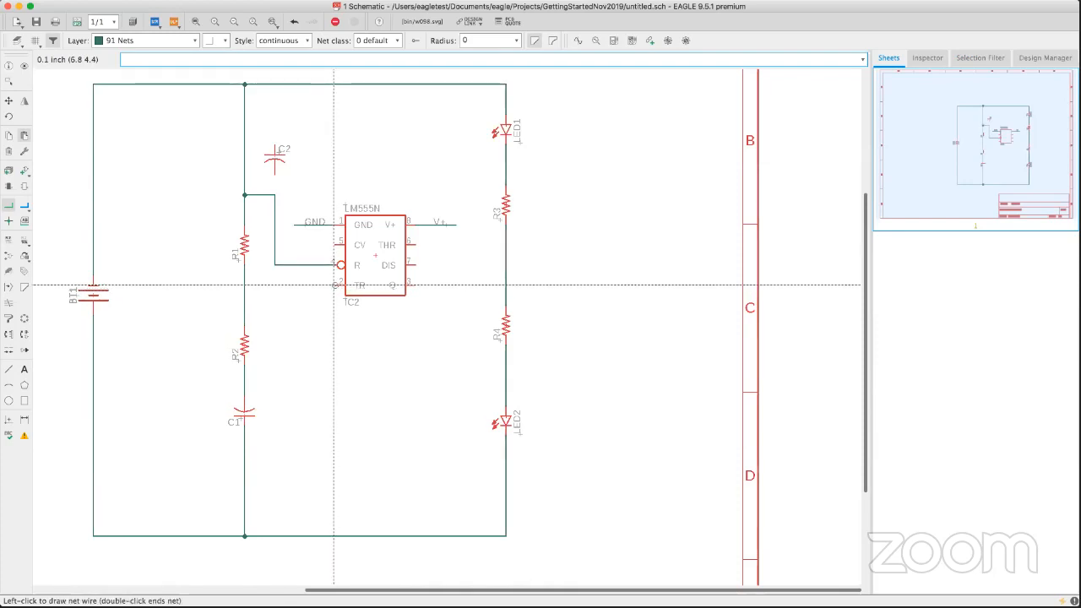
Route nets from IC2's TR pin to the junction between R2 and C1, and from its DIS pin to the net between R1 and R2.
{"action": "left_click", "coordinate": [324, 385]}
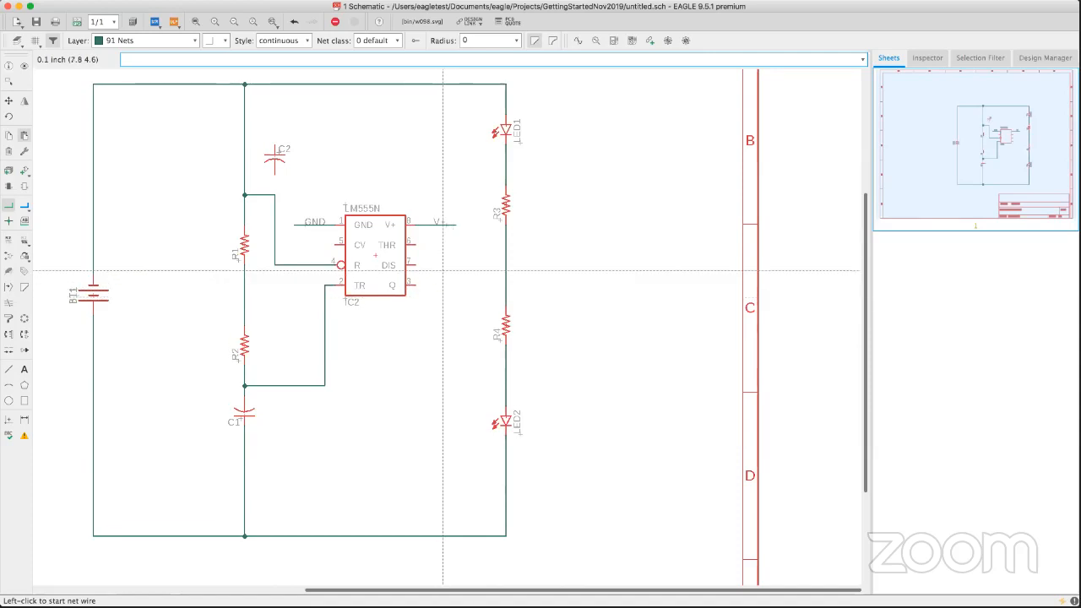
{"action": "left_click", "coordinate": [416, 264]}
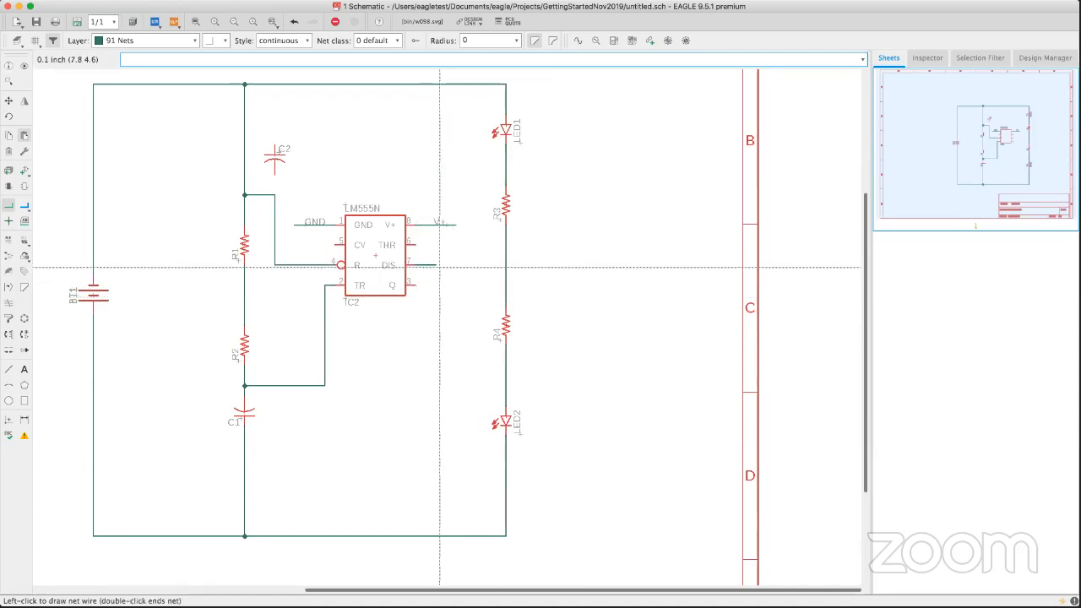
{"action": "left_click", "coordinate": [434, 266]}
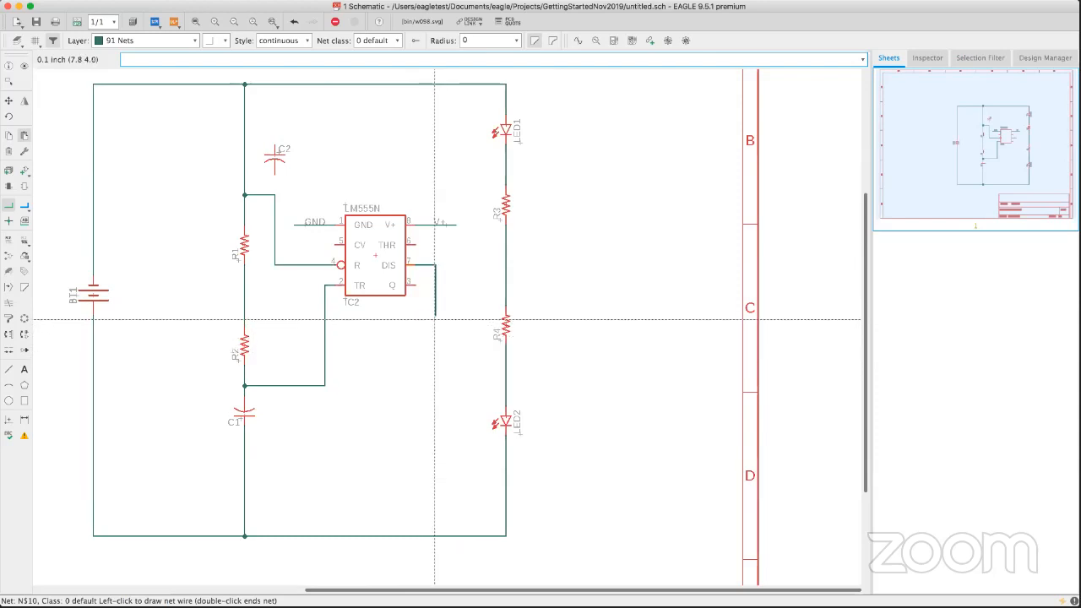
{"action": "left_click", "coordinate": [435, 316]}
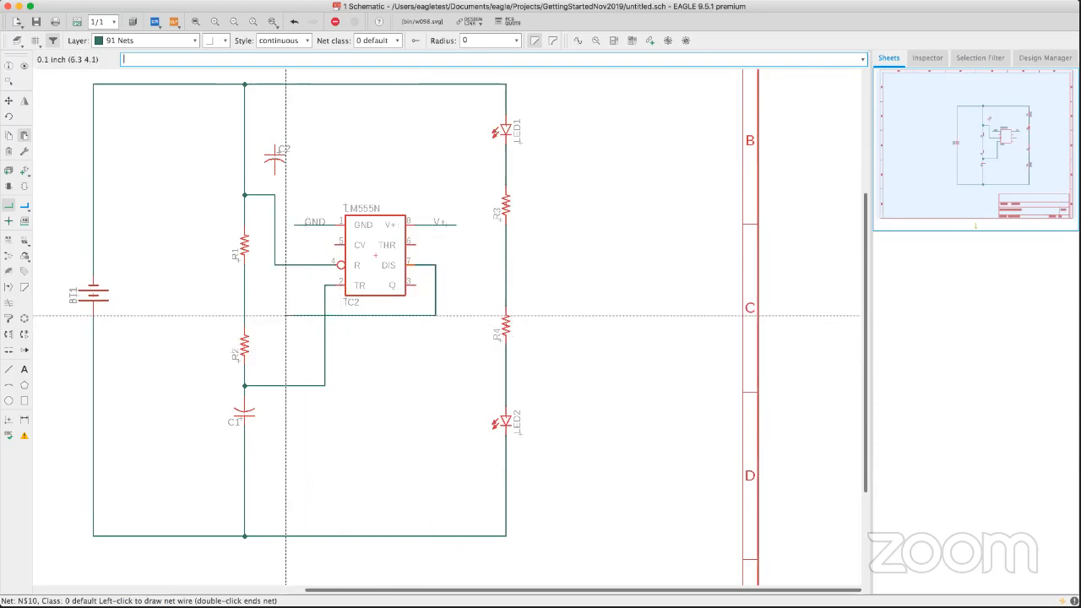
{"action": "left_click", "coordinate": [245, 315]}
Route a net from IC2's THR pin (pin 6) around the chip to the vertical net coming from its TR pin.
{"action": "scroll", "coordinate": [337, 348], "scroll_direction": "up", "scroll_amount": 4}
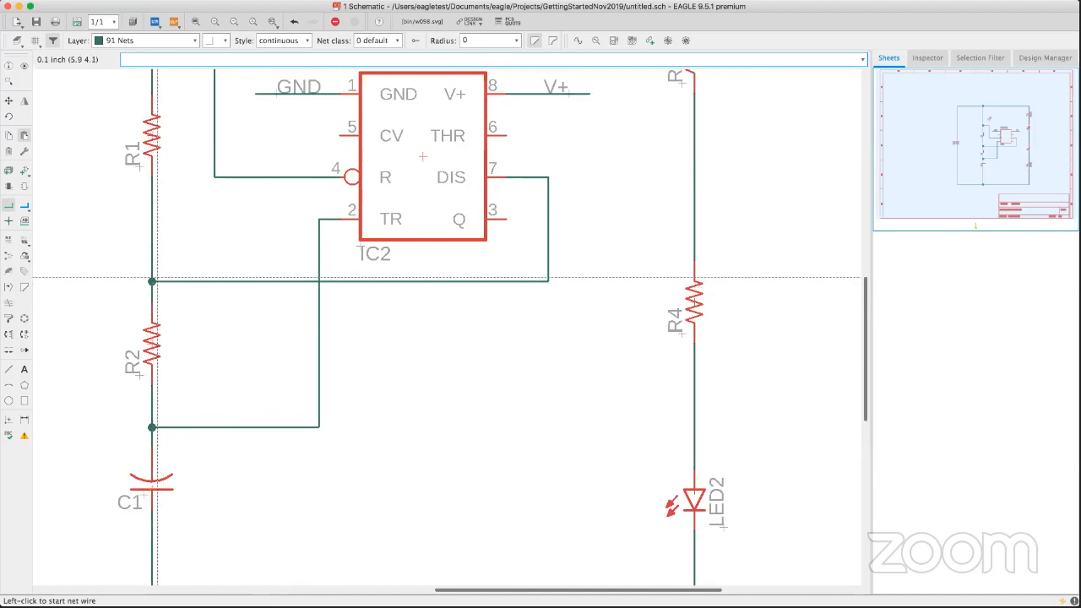
{"action": "middle_click_drag", "start_coordinate": [152, 286], "coordinate": [180, 288]}
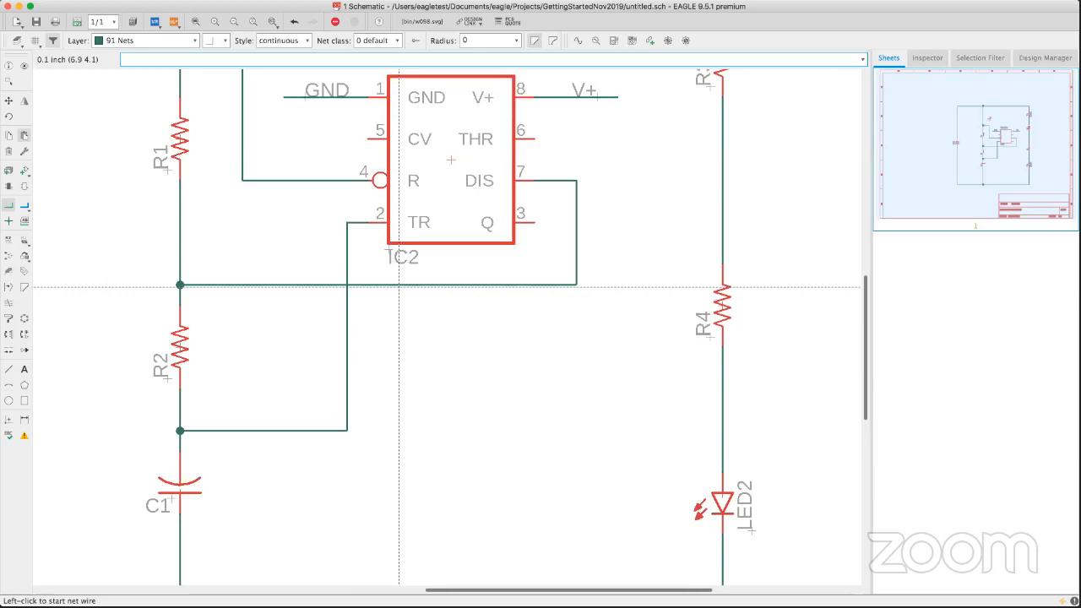
{"action": "left_click", "coordinate": [534, 139]}
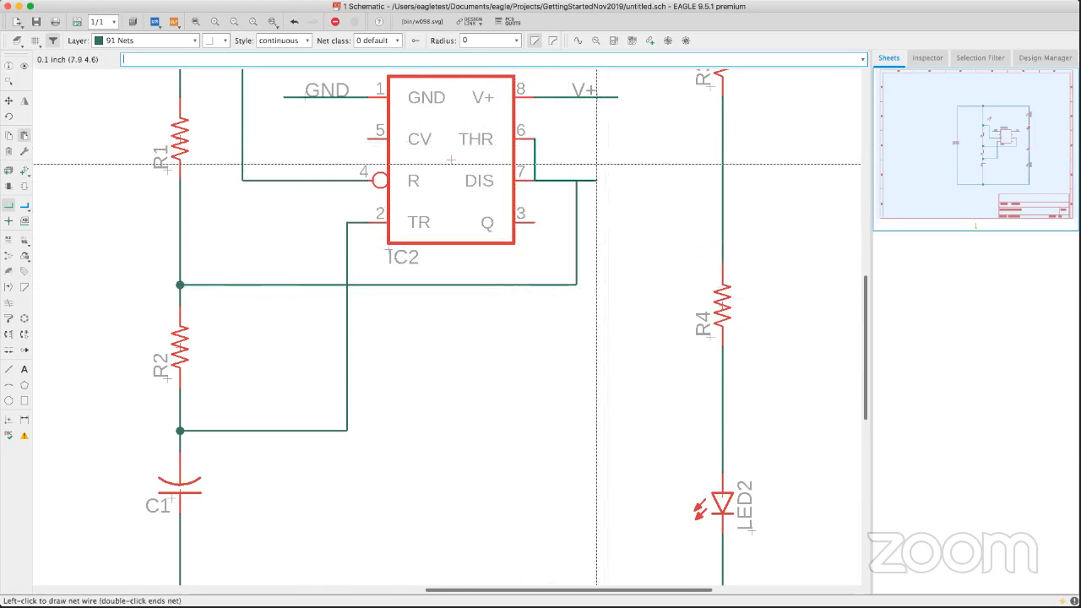
{"action": "left_click", "coordinate": [617, 138]}
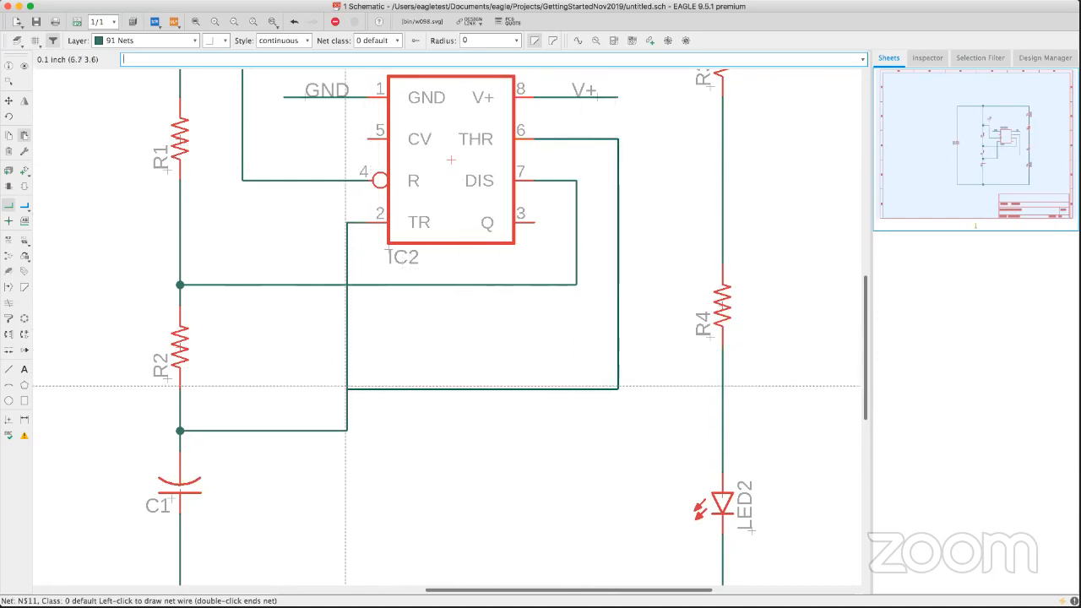
{"action": "left_click", "coordinate": [345, 387]}
Move C2 to the right so it sits above IC2's GND net label.
{"action": "scroll", "coordinate": [486, 426], "scroll_direction": "up", "scroll_amount": 2}
{"action": "scroll", "coordinate": [486, 426], "scroll_direction": "up", "scroll_amount": 4}
{"action": "scroll", "coordinate": [439, 450], "scroll_direction": "up", "scroll_amount": 2}
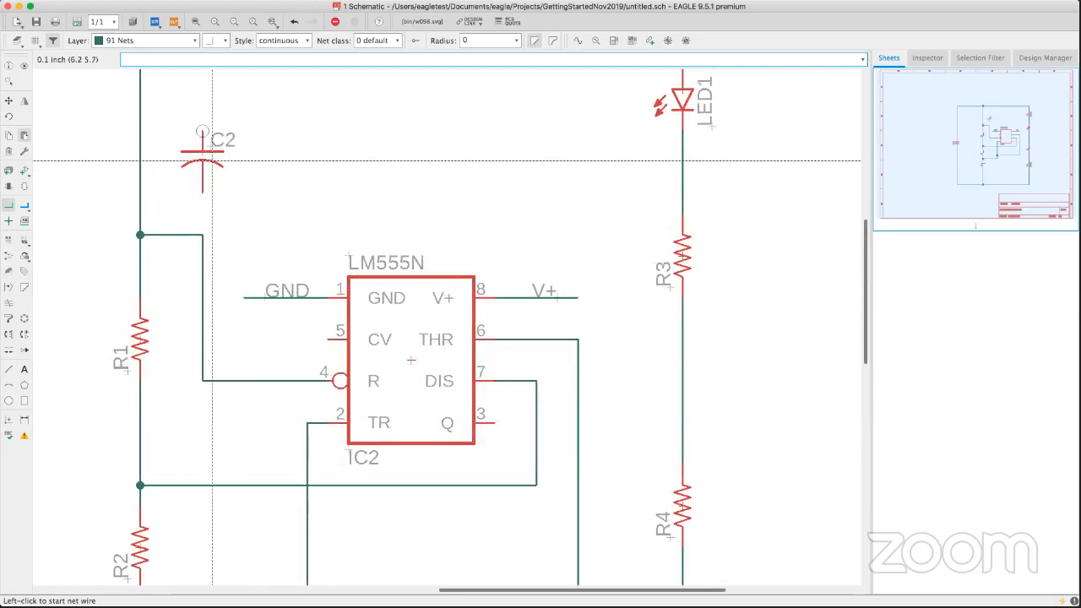
{"action": "left_click", "coordinate": [9, 102]}
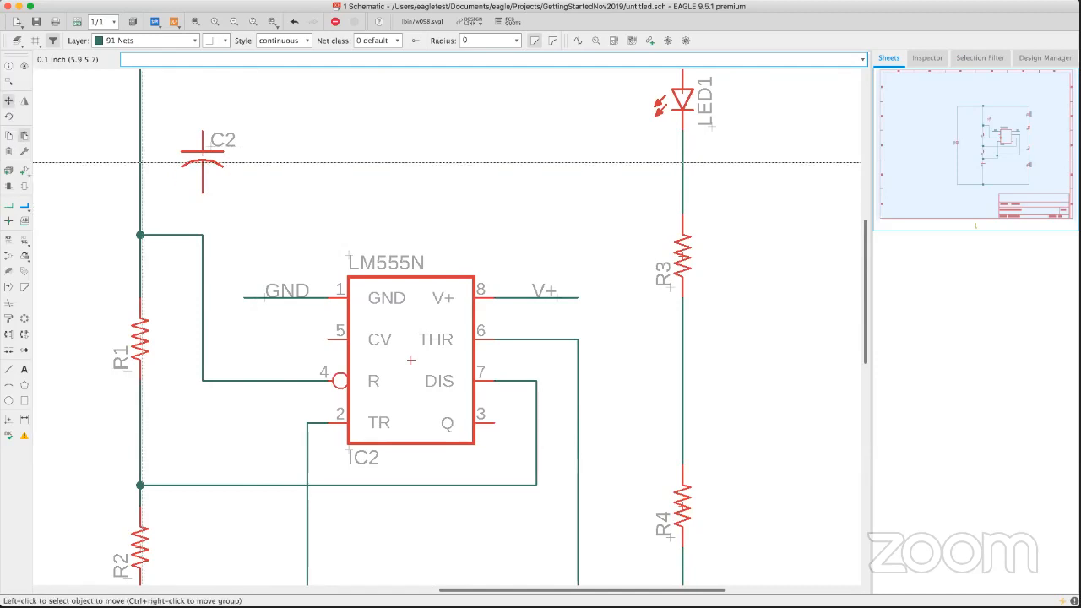
{"action": "left_click", "coordinate": [212, 155]}
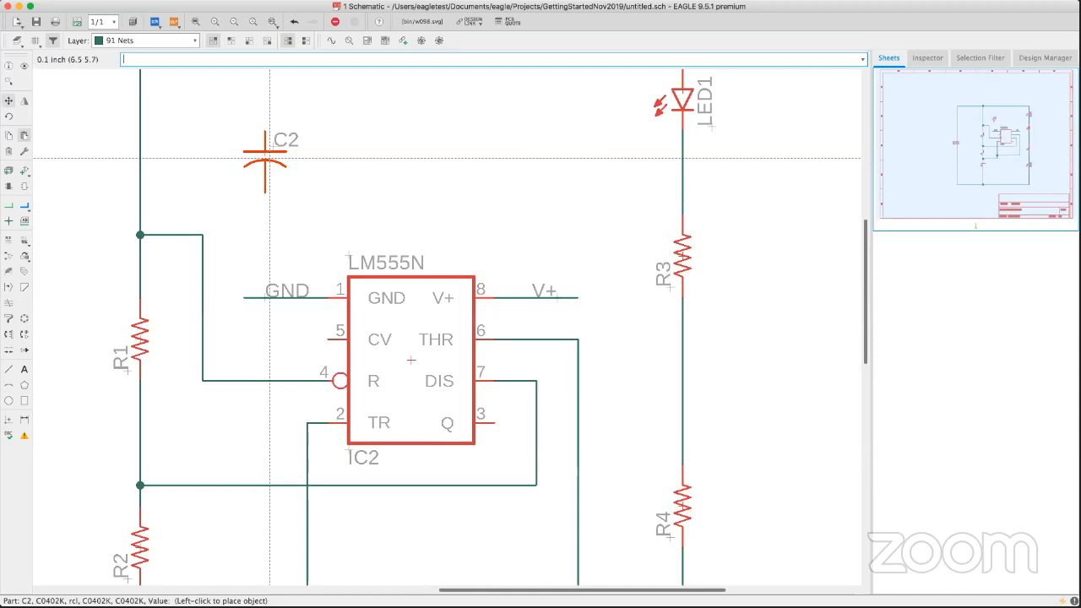
{"action": "scroll", "coordinate": [269, 157], "scroll_direction": "up", "scroll_amount": 3}
{"action": "scroll", "coordinate": [311, 209], "scroll_direction": "down", "scroll_amount": 6}
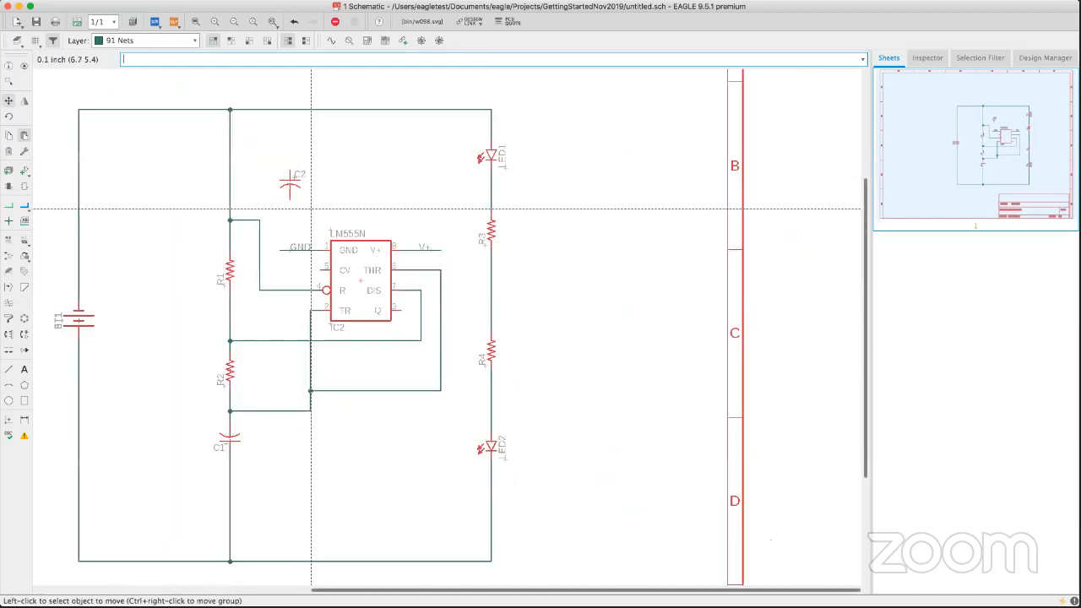
{"action": "mouse_move", "coordinate": [310, 209]}
{"action": "middle_mouse_down"}
{"action": "mouse_move", "coordinate": [310, 253]}
{"action": "mouse_move", "coordinate": [291, 254]}
{"action": "middle_mouse_up"}
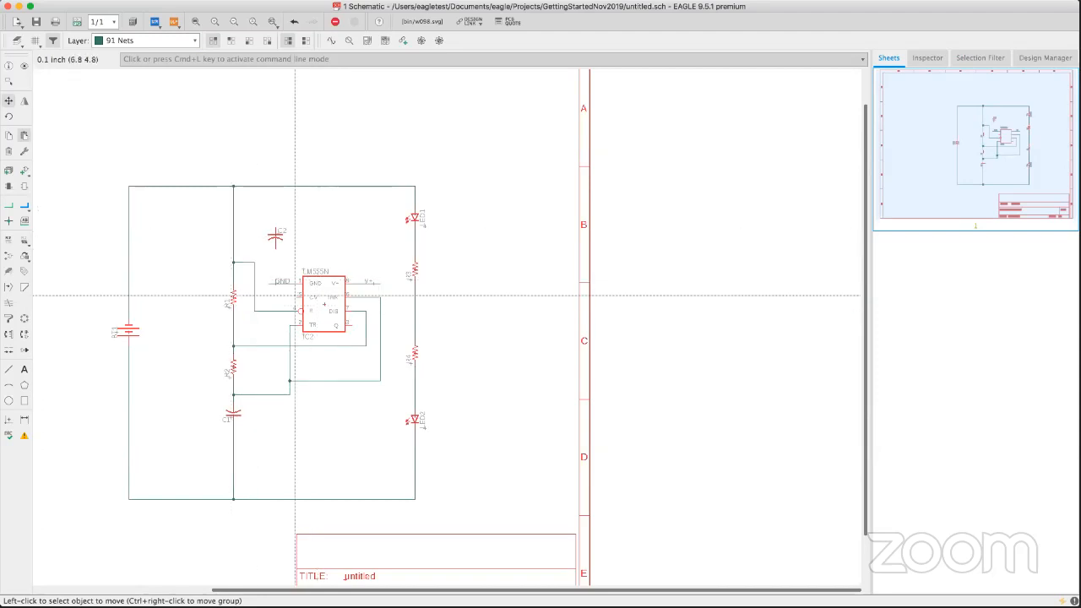
{"action": "scroll", "coordinate": [284, 296], "scroll_direction": "up", "scroll_amount": 3}
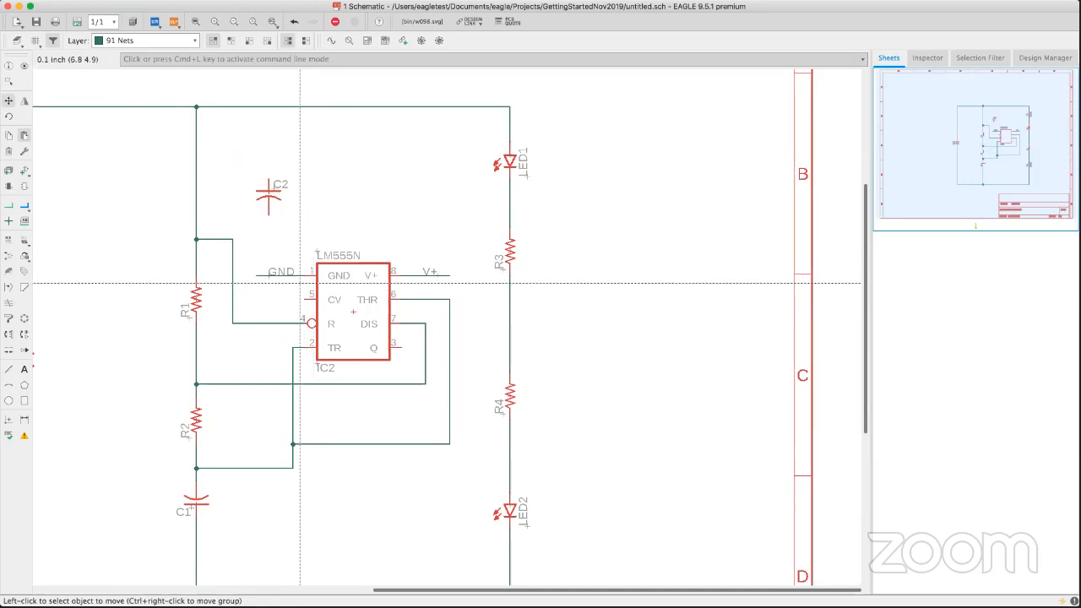
{"action": "scroll", "coordinate": [267, 190], "scroll_direction": "down", "scroll_amount": 4}
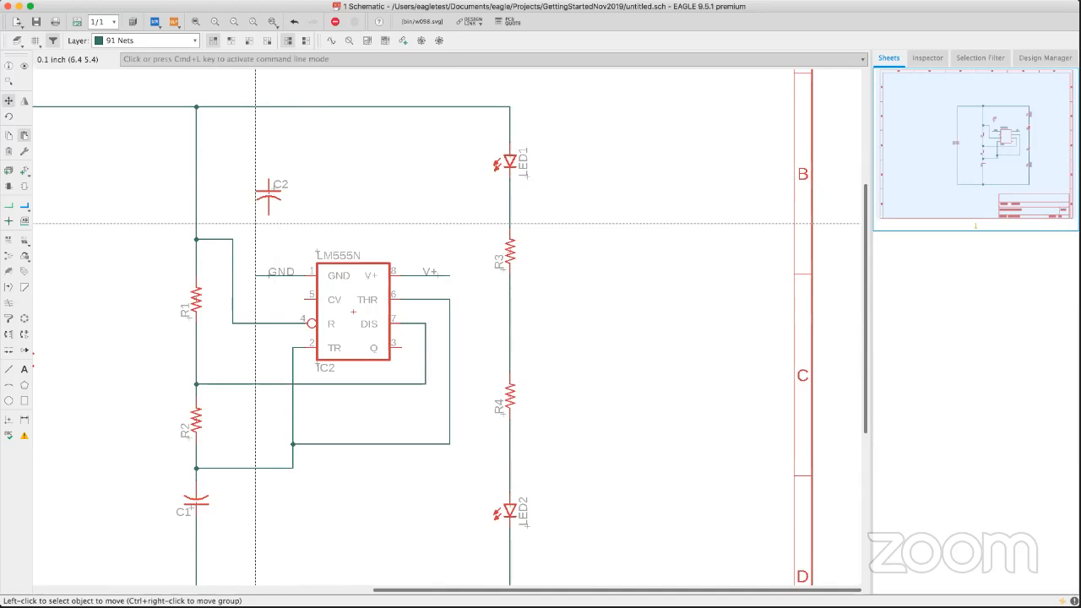
{"action": "middle_click_drag", "start_coordinate": [258, 224], "coordinate": [291, 166]}
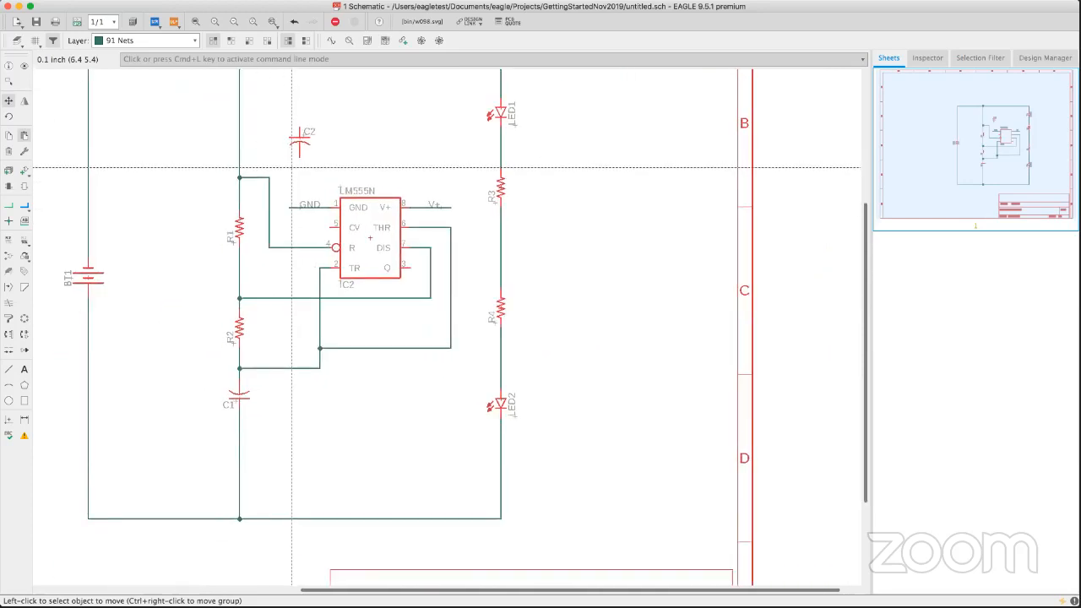
{"action": "scroll", "coordinate": [216, 134], "scroll_direction": "up", "scroll_amount": 2}
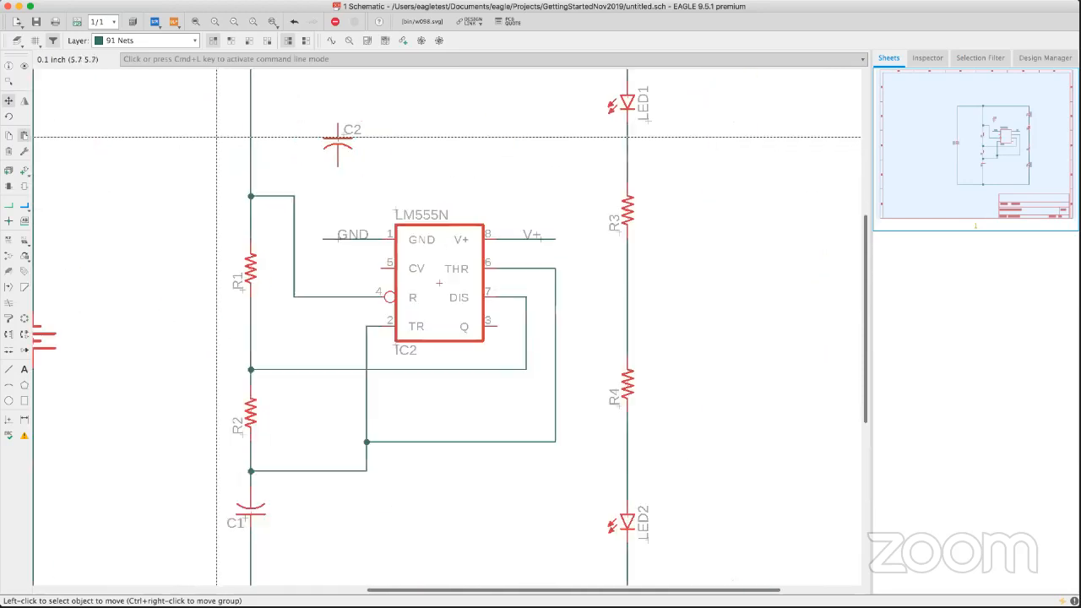
{"action": "scroll", "coordinate": [216, 136], "scroll_direction": "down", "scroll_amount": 3}
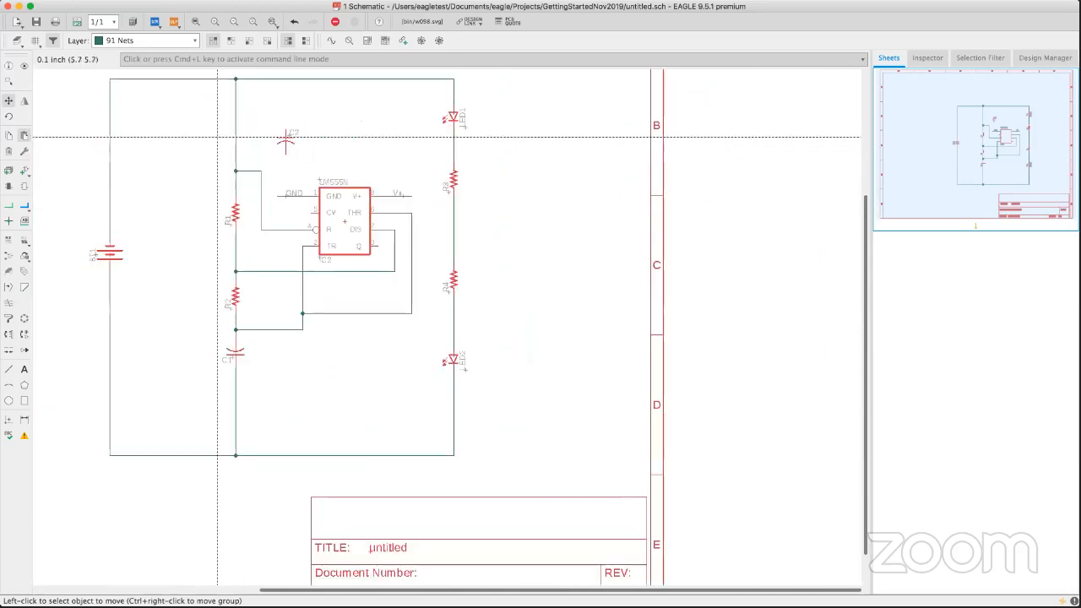
Group R1, R2 and C1 with their nets and move the group left, away from IC2.
{"action": "left_click", "coordinate": [10, 80]}
{"action": "left_click_drag", "start_coordinate": [184, 110], "coordinate": [239, 420]}
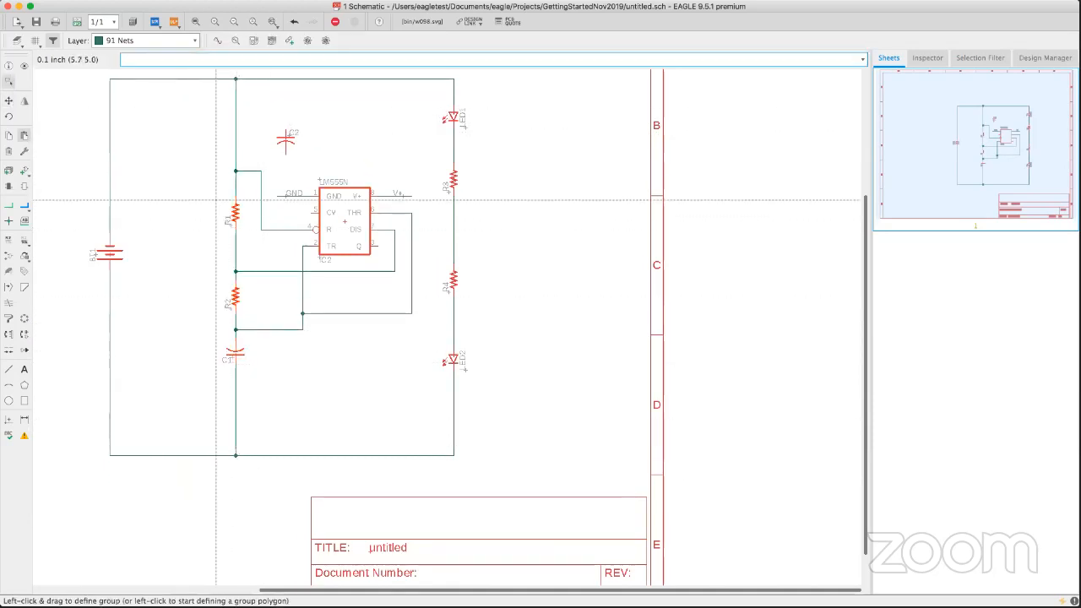
{"action": "left_click_drag", "start_coordinate": [236, 210], "coordinate": [217, 210]}
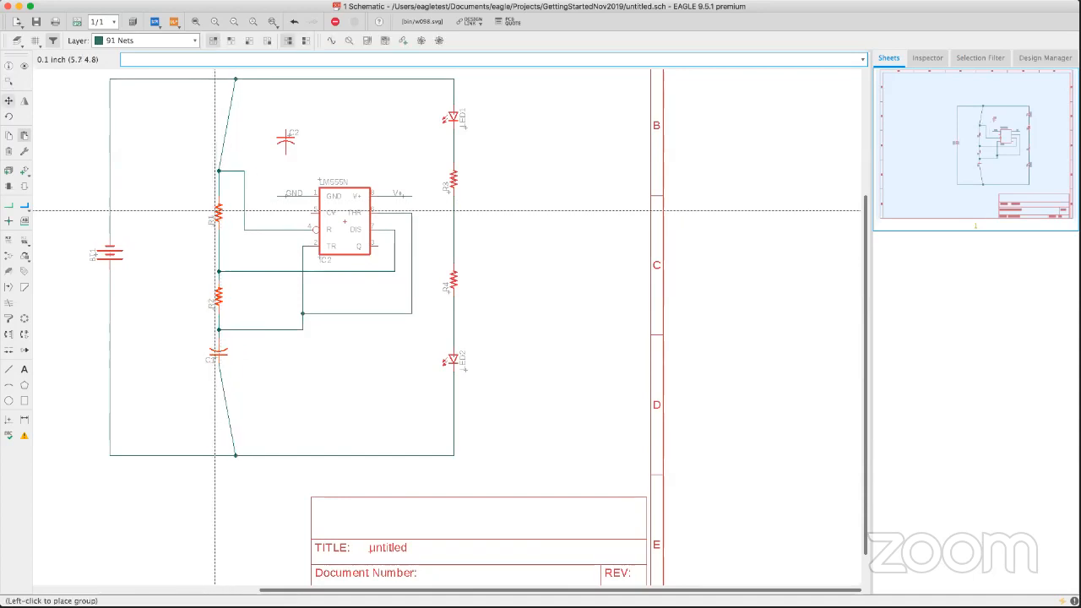
{"action": "left_click", "coordinate": [207, 210]}
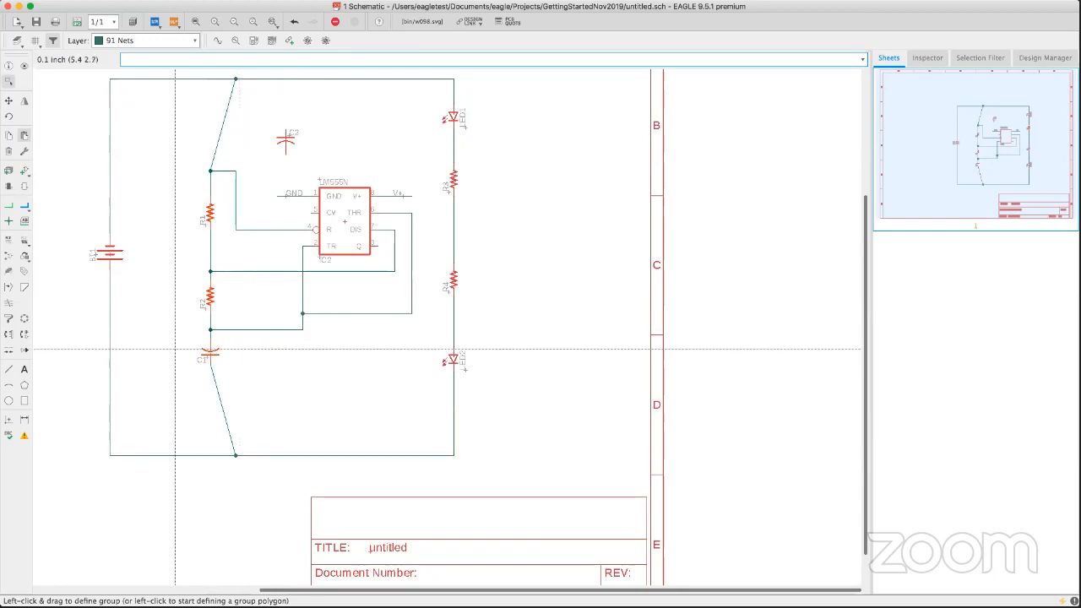
Move the lower and upper junctions of the R1-R2-C1 branch left in line with the components to straighten the slanted nets.
{"action": "left_click", "coordinate": [8, 101]}
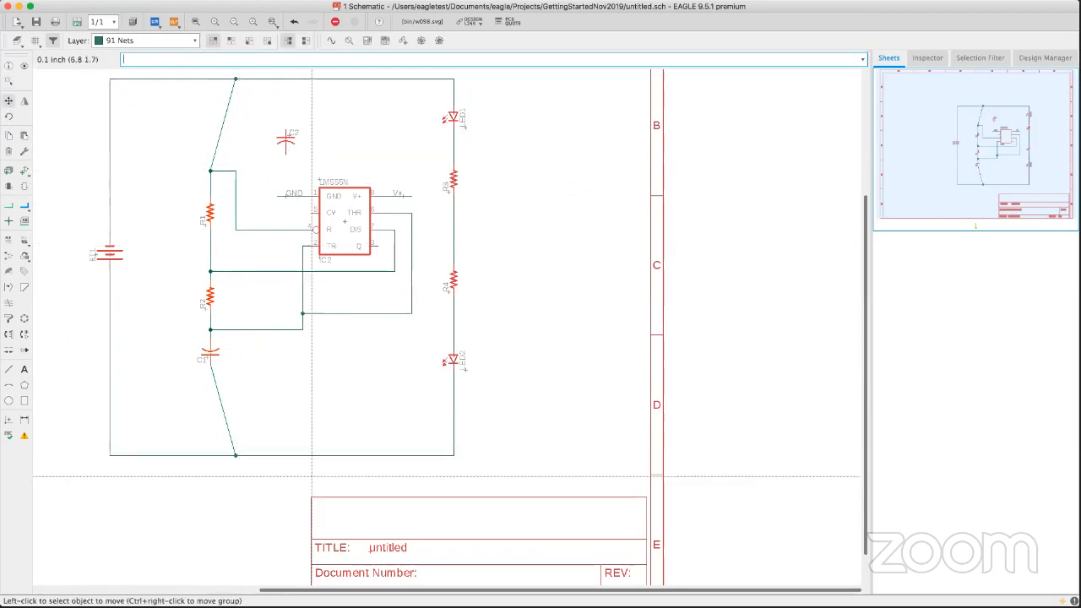
{"action": "left_click", "coordinate": [235, 456]}
{"action": "left_click", "coordinate": [210, 456]}
{"action": "left_click", "coordinate": [235, 78]}
{"action": "left_click", "coordinate": [210, 79]}
Shift C2's name label to the right of its symbol and move C2 left, between the R1 branch and IC2's GND label.
{"action": "left_click", "coordinate": [270, 133]}
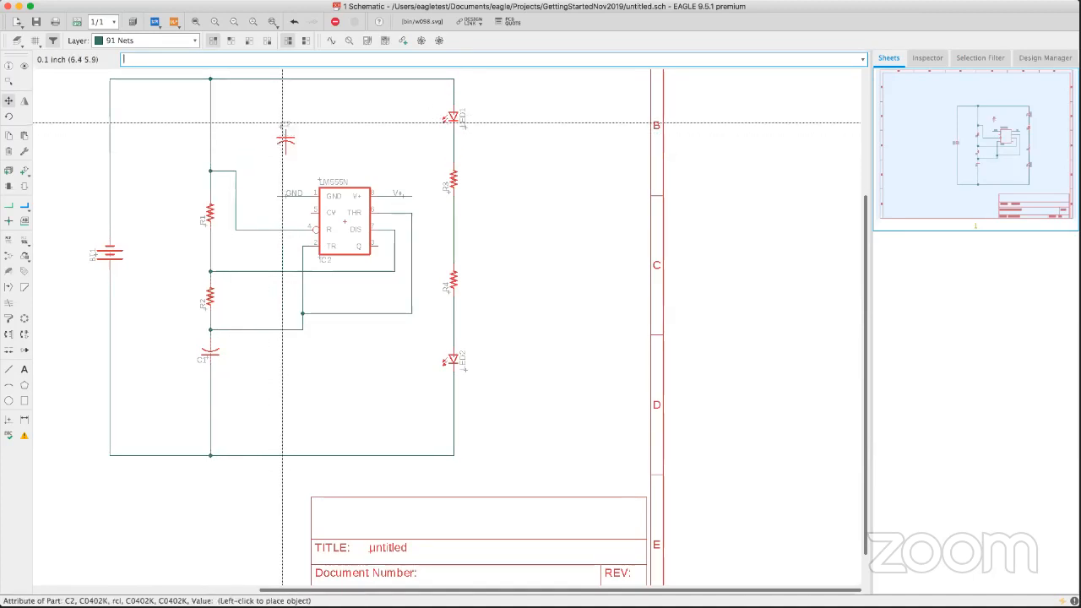
{"action": "left_click", "coordinate": [295, 126]}
{"action": "left_click", "coordinate": [286, 141]}
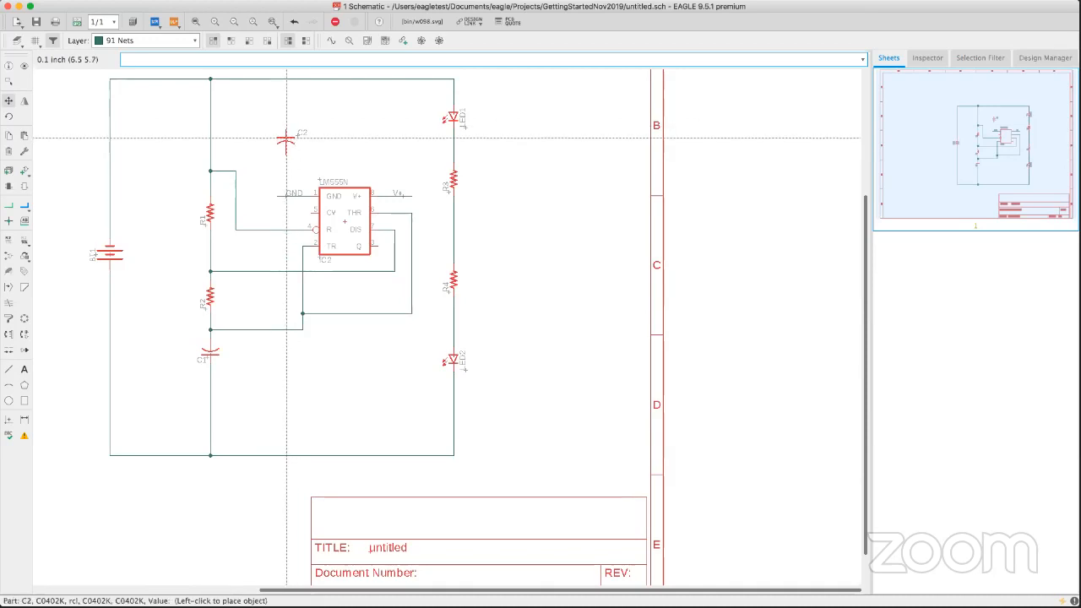
{"action": "left_click", "coordinate": [263, 140]}
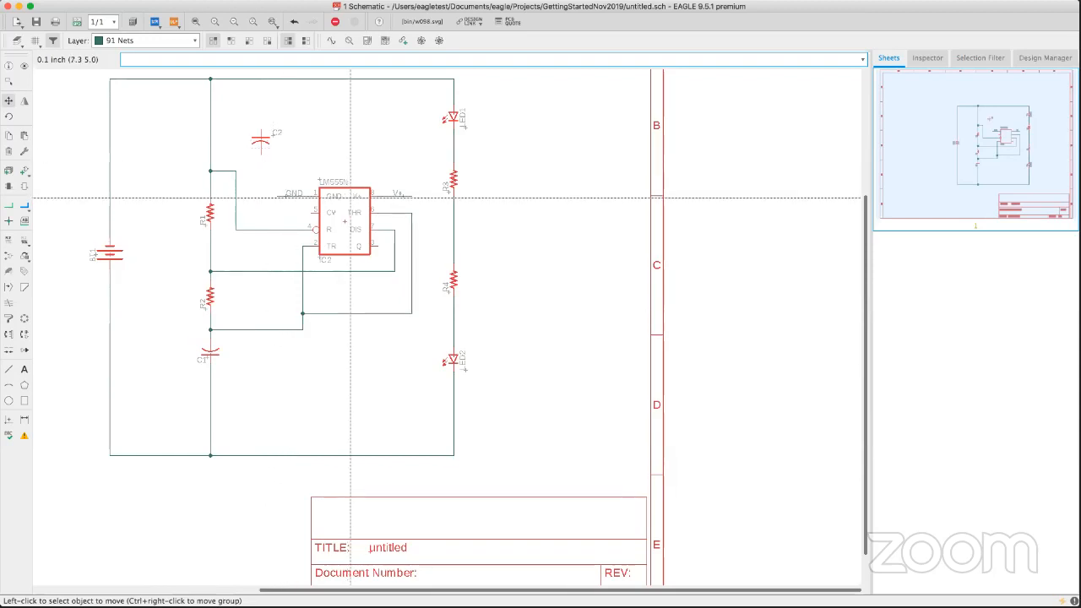
Route a net from IC2's CV pin (pin 5) left and up to C2's lower pin.
{"action": "left_click", "coordinate": [8, 209]}
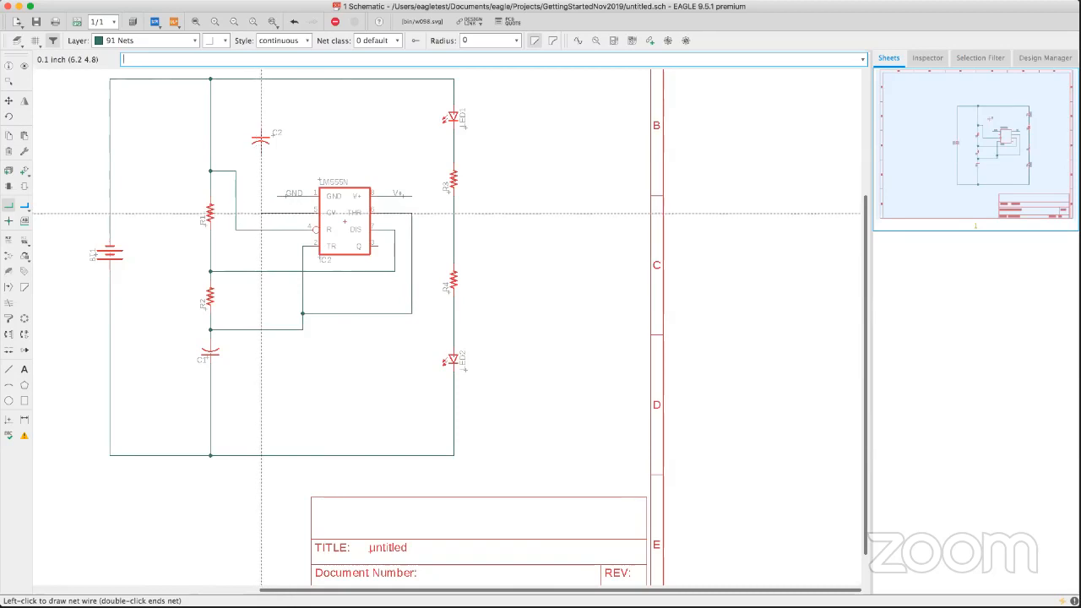
{"action": "left_click", "coordinate": [261, 154]}
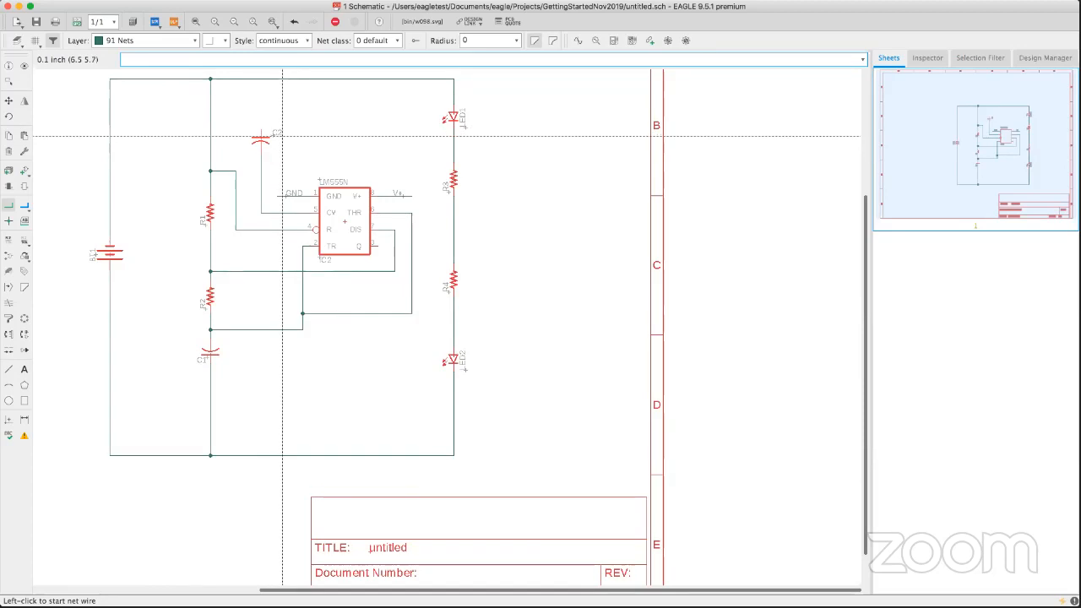
{"action": "left_click", "coordinate": [260, 126]}
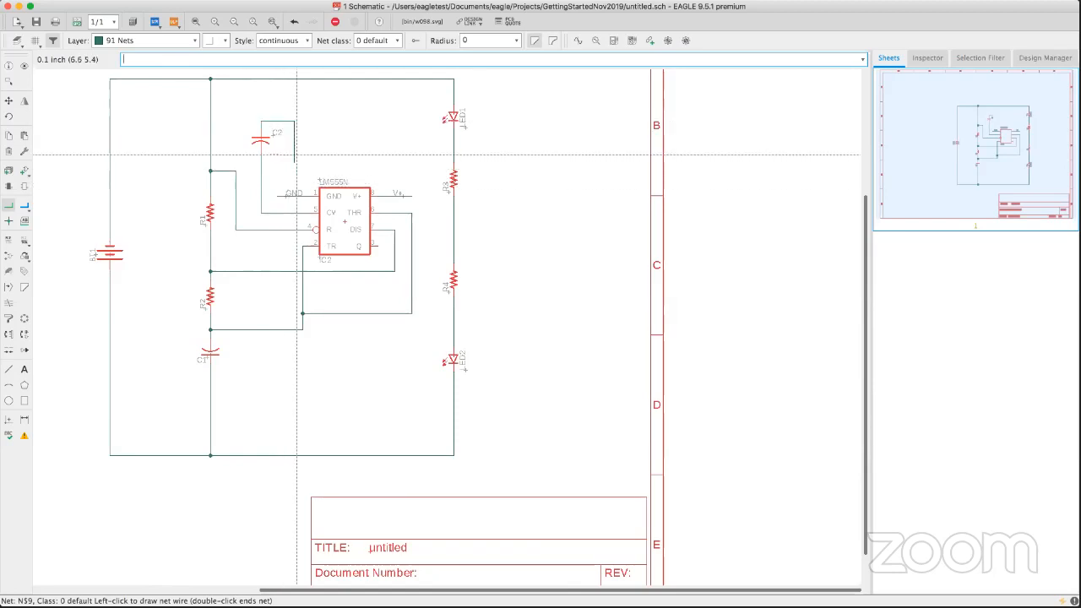
{"action": "key", "text": "Escape"}
{"action": "key", "text": "Escape"}
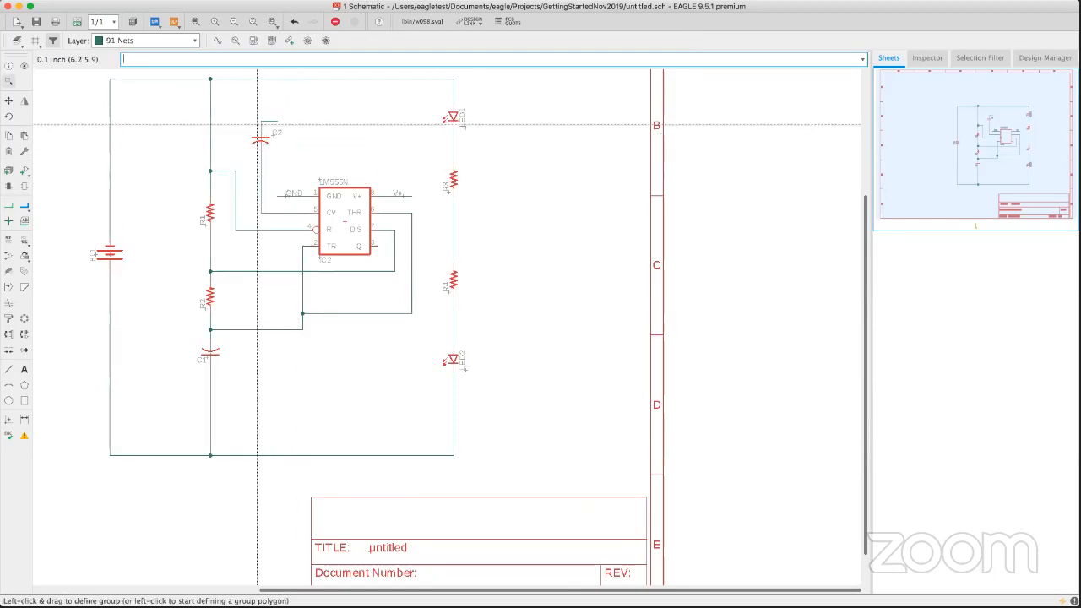
{"action": "left_click", "coordinate": [9, 150]}
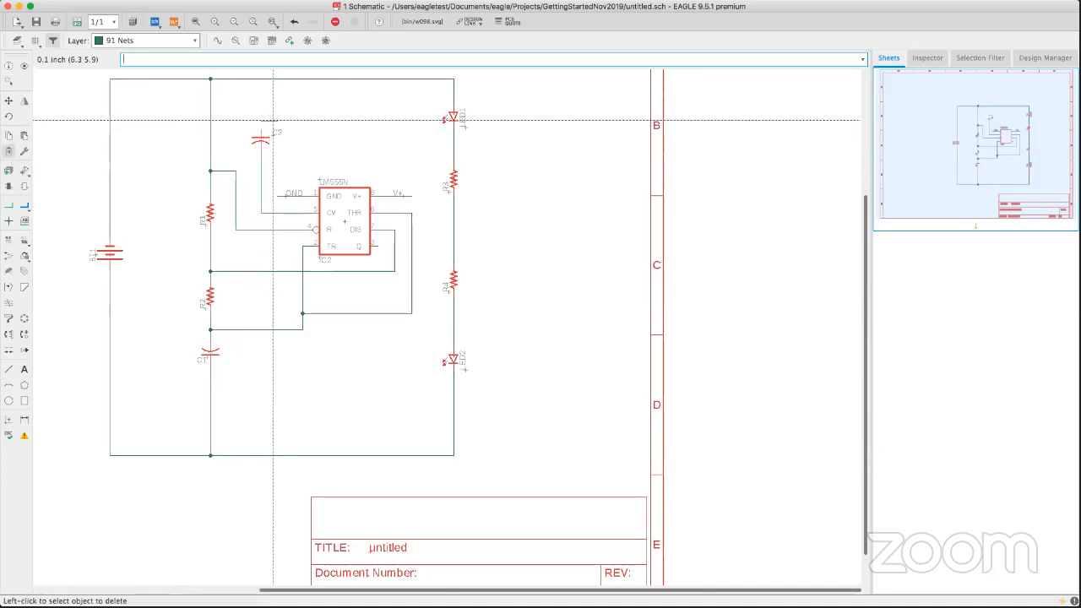
Move C2 straight down so it sits just above the net from IC2's CV pin, beside the GND label.
{"action": "left_click", "coordinate": [10, 101]}
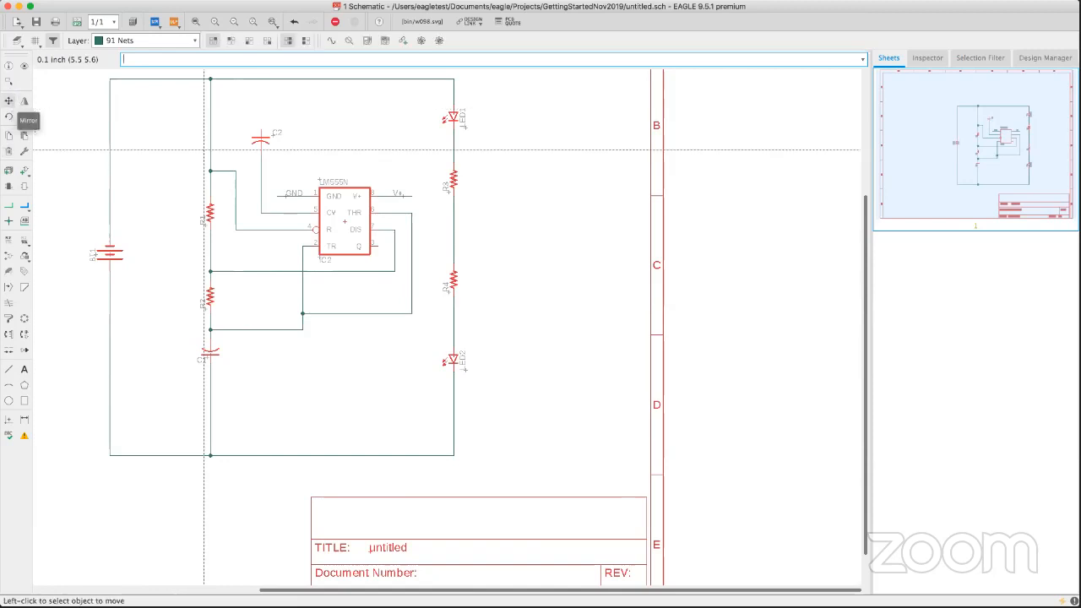
{"action": "left_click", "coordinate": [259, 137]}
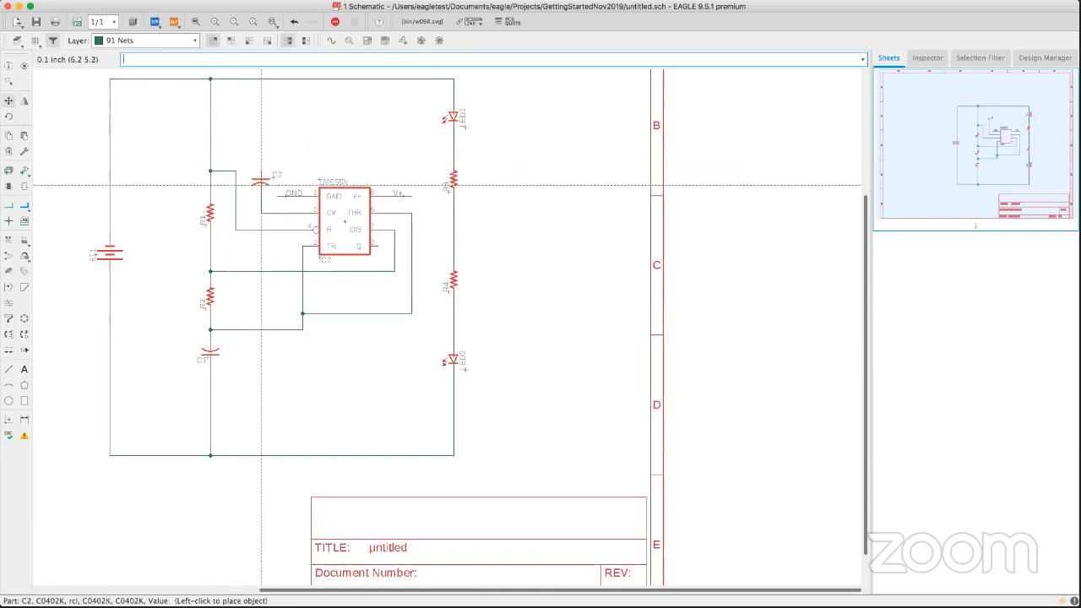
{"action": "left_click", "coordinate": [259, 190]}
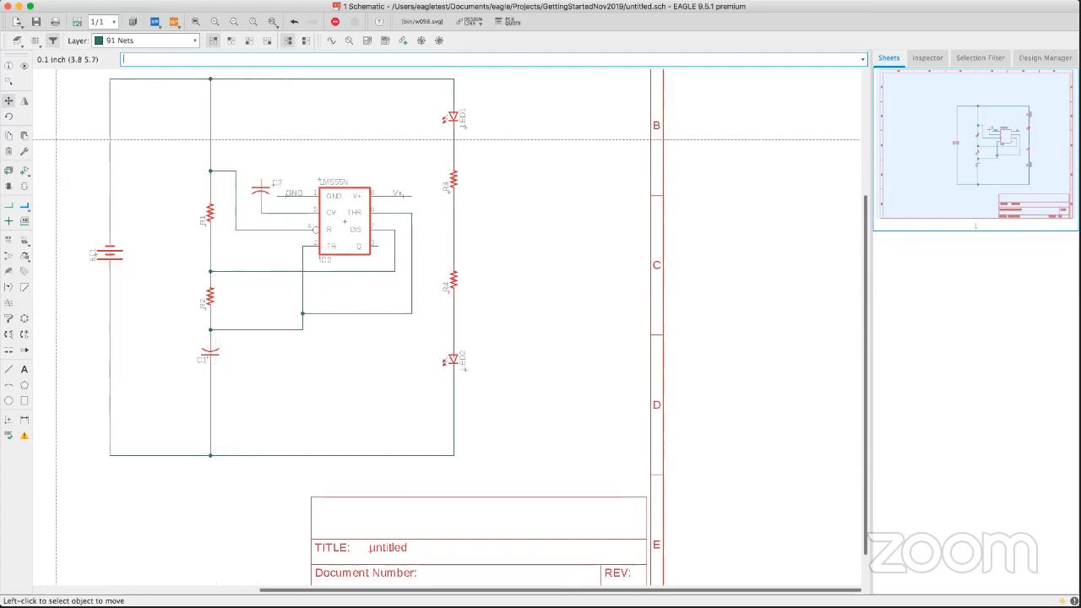
Add a GND supply symbol from the supply1 library and place it directly above C2.
{"action": "left_click", "coordinate": [26, 173]}
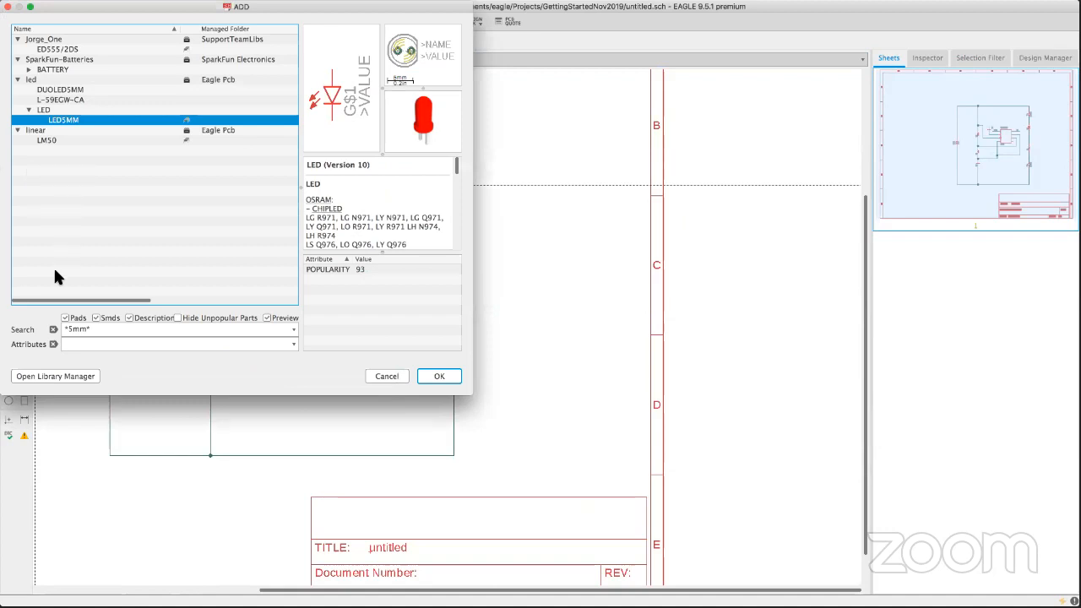
{"action": "left_click", "coordinate": [54, 329]}
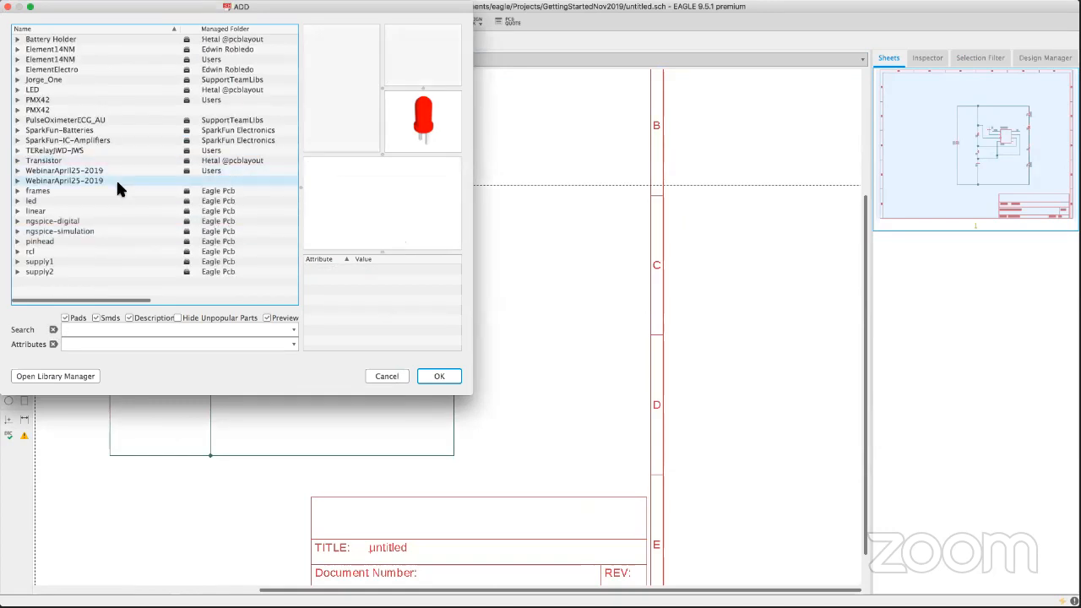
{"action": "left_click", "coordinate": [47, 262]}
{"action": "left_click", "coordinate": [17, 262]}
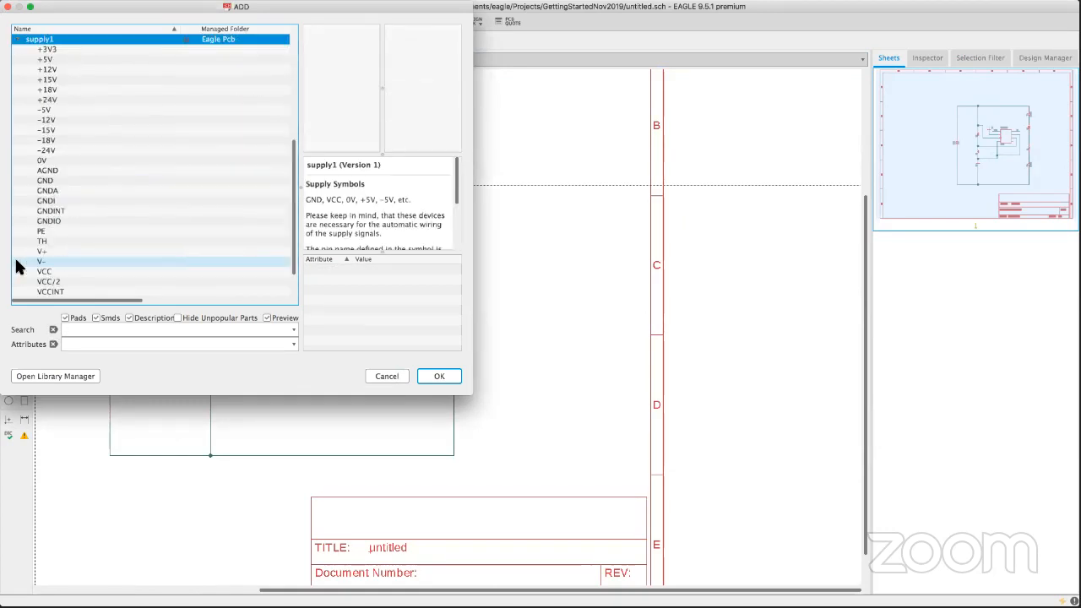
{"action": "left_click", "coordinate": [47, 180]}
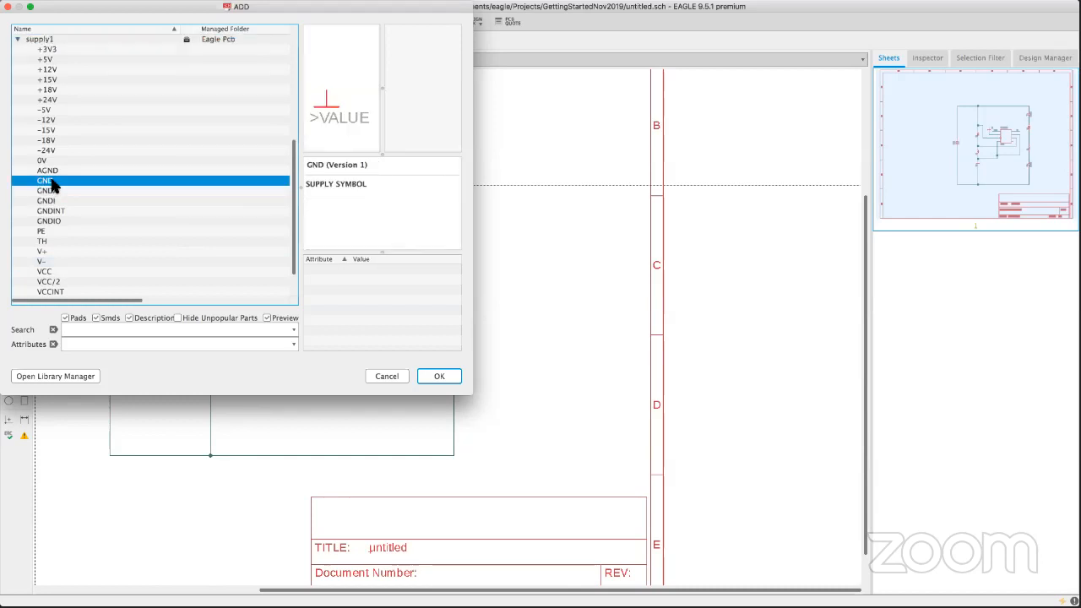
{"action": "left_click", "coordinate": [438, 377]}
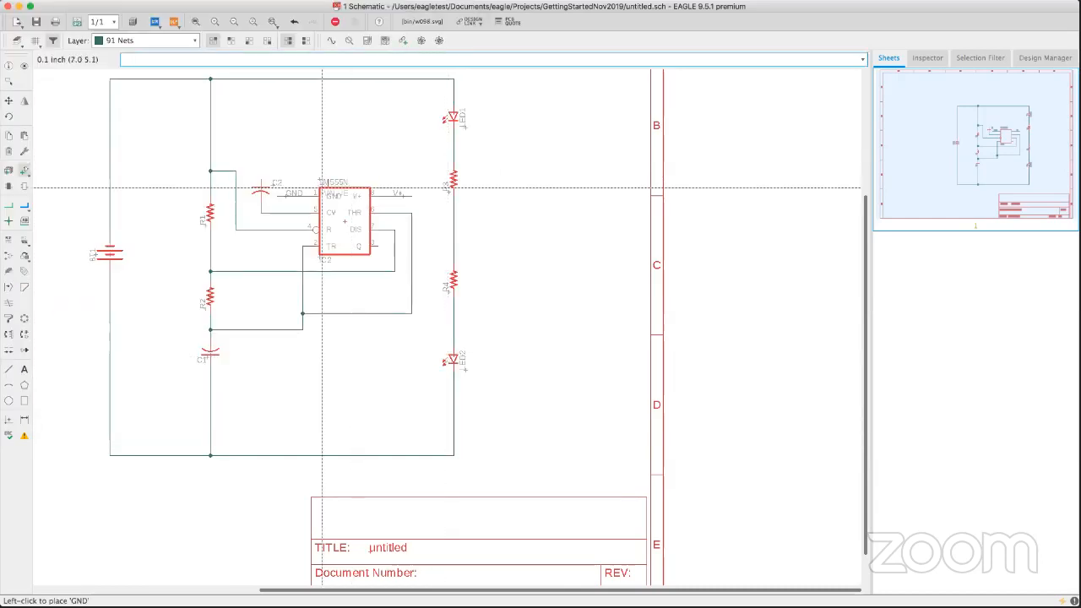
{"action": "left_click", "coordinate": [261, 130]}
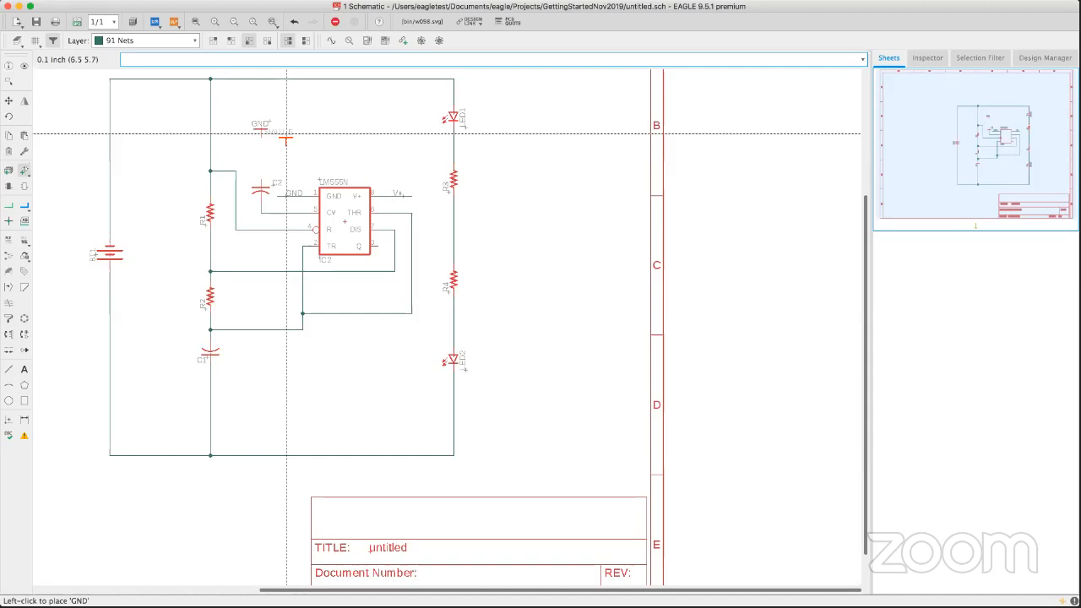
Route a net from the GND symbol down through C2's upper pin to the end of IC2's GND net.
{"action": "left_click", "coordinate": [7, 208]}
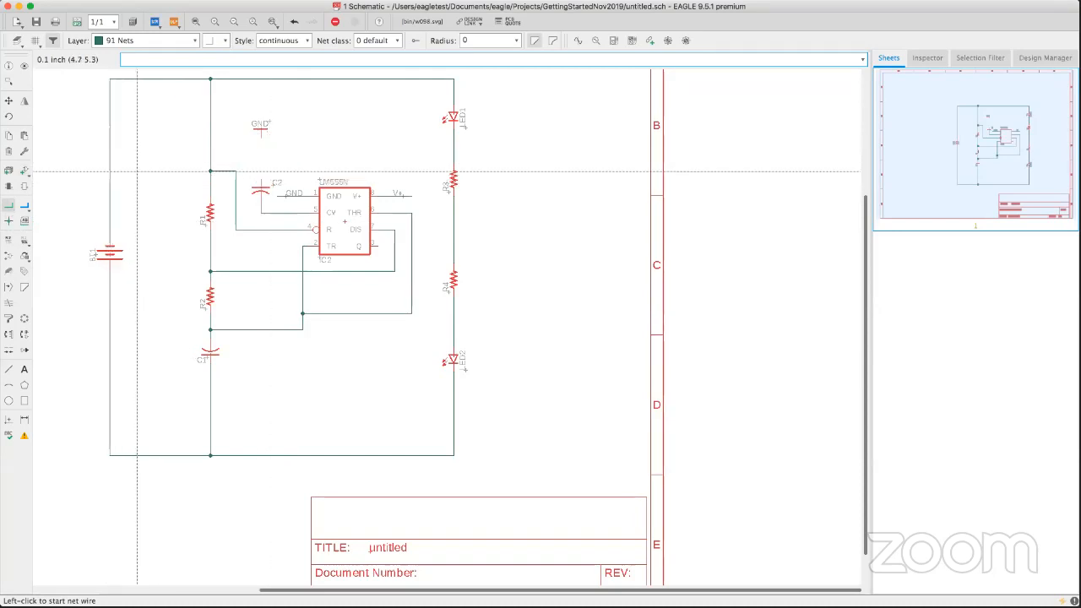
{"action": "left_click", "coordinate": [261, 131]}
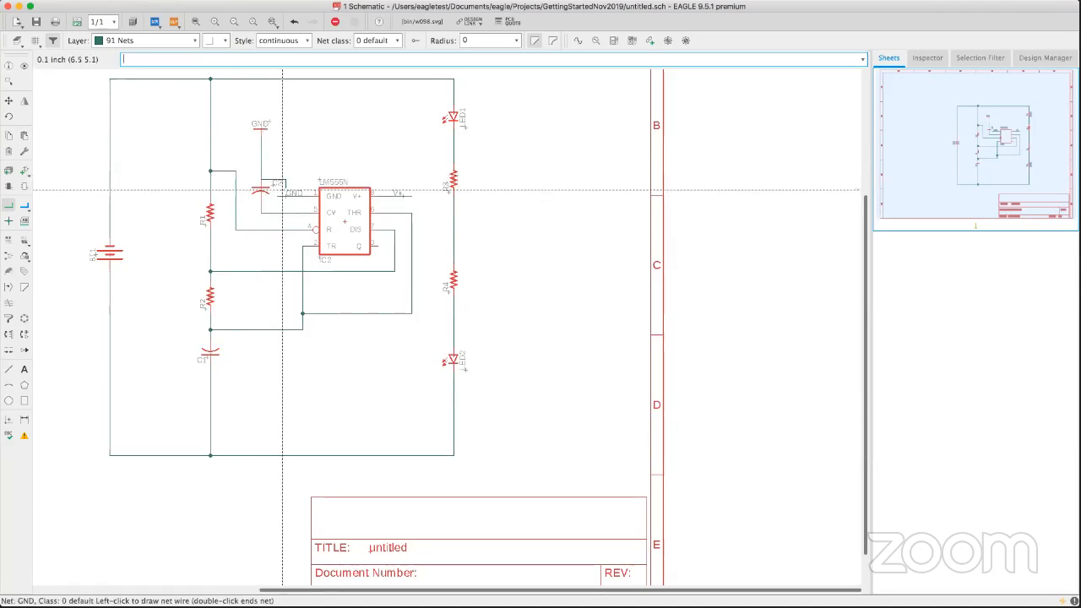
{"action": "left_click", "coordinate": [278, 196]}
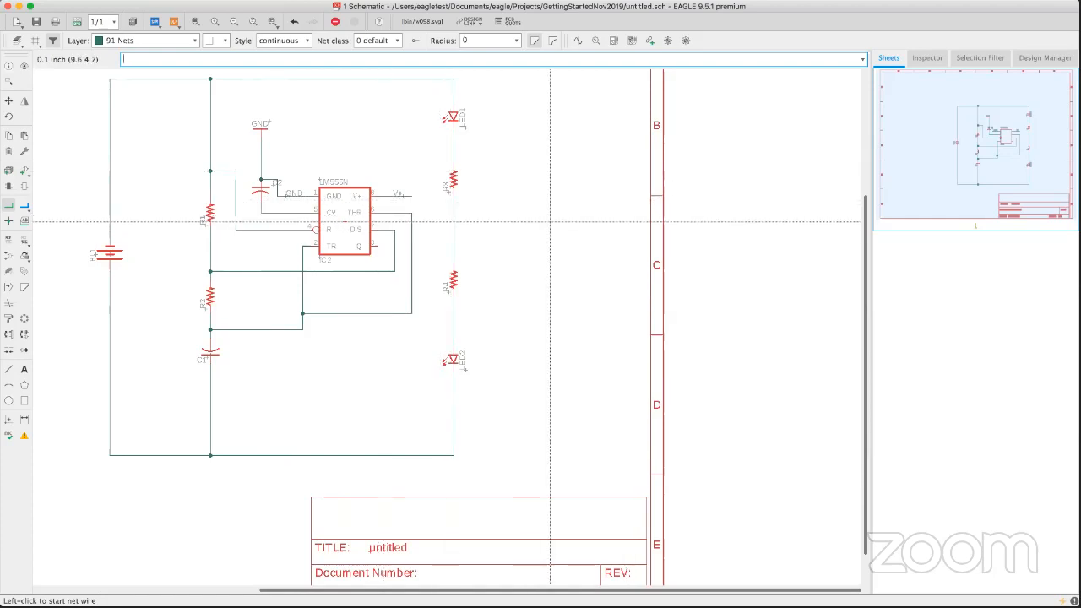
Route a net from IC2's V+ stub straight up to the top rail and merge net segment N$1 into V+.
{"action": "middle_click_drag", "start_coordinate": [550, 221], "coordinate": [512, 227]}
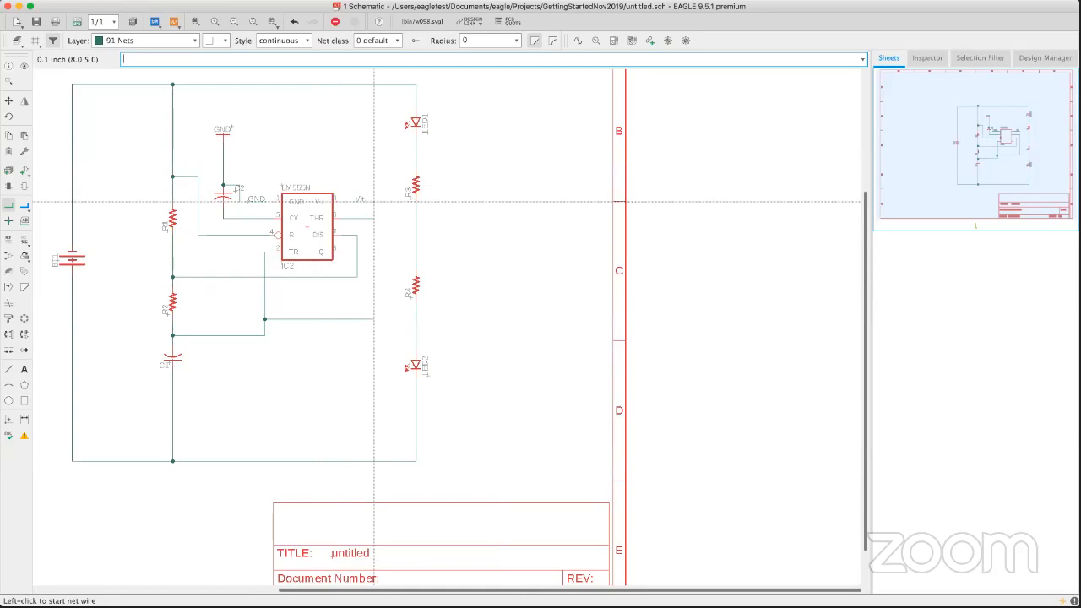
{"action": "left_click", "coordinate": [375, 201]}
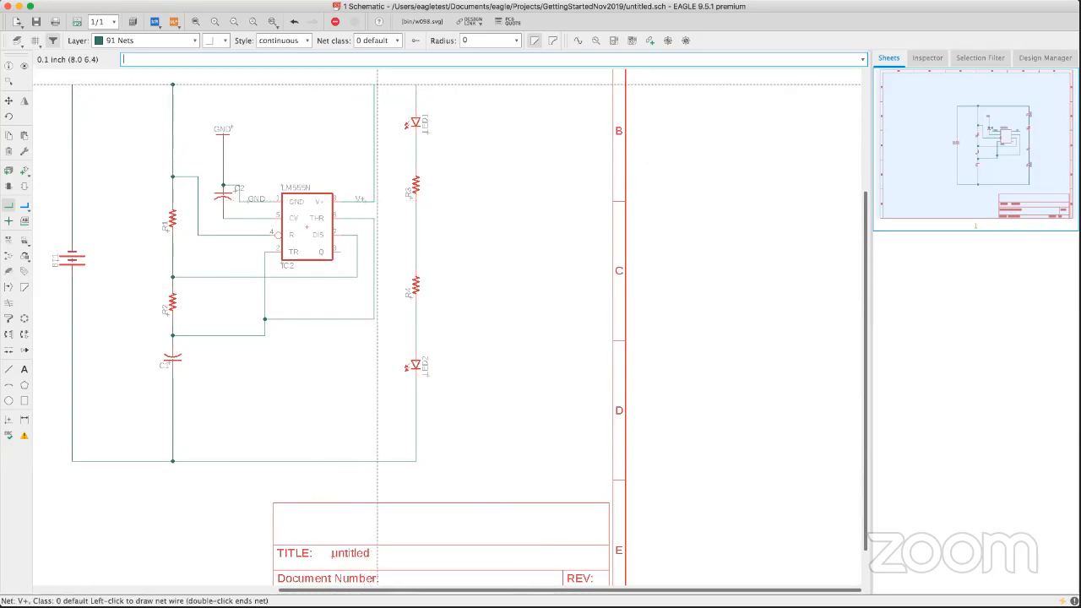
{"action": "left_click", "coordinate": [375, 85]}
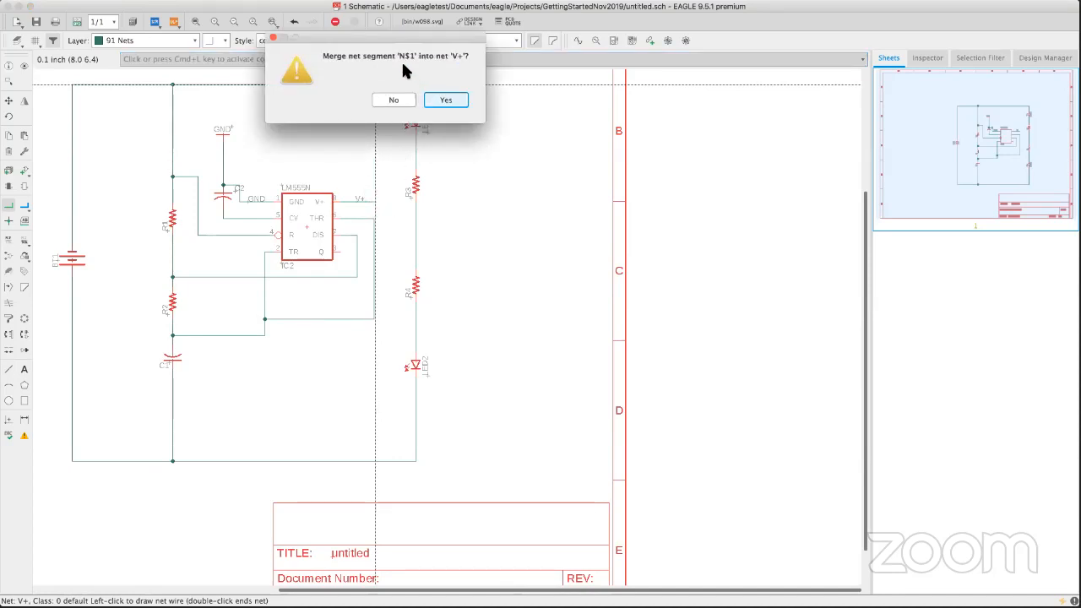
{"action": "left_click_drag", "start_coordinate": [401, 40], "coordinate": [214, 113]}
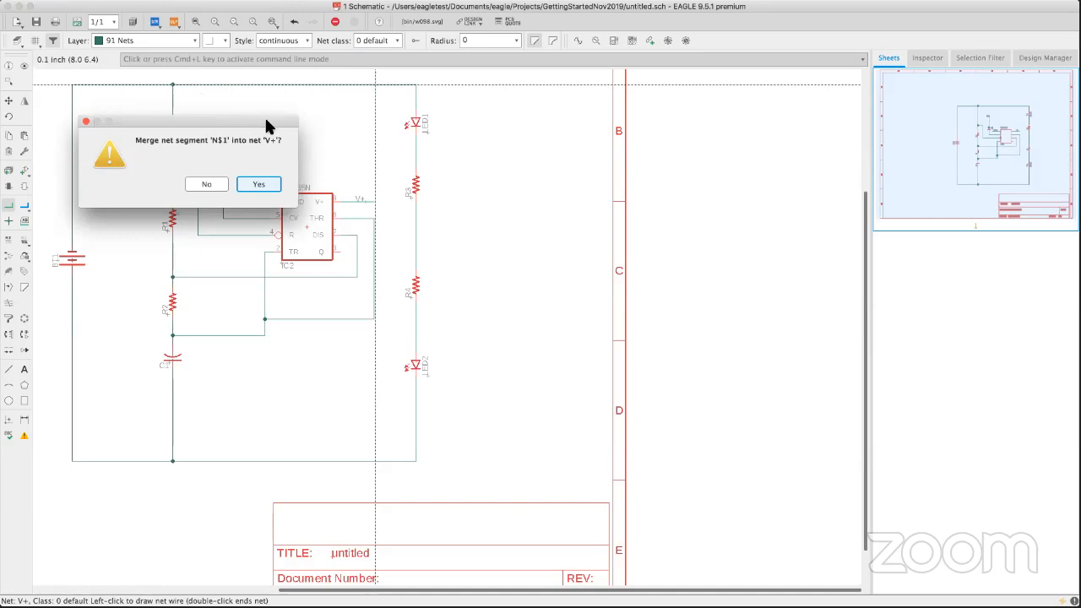
{"action": "left_click", "coordinate": [260, 186]}
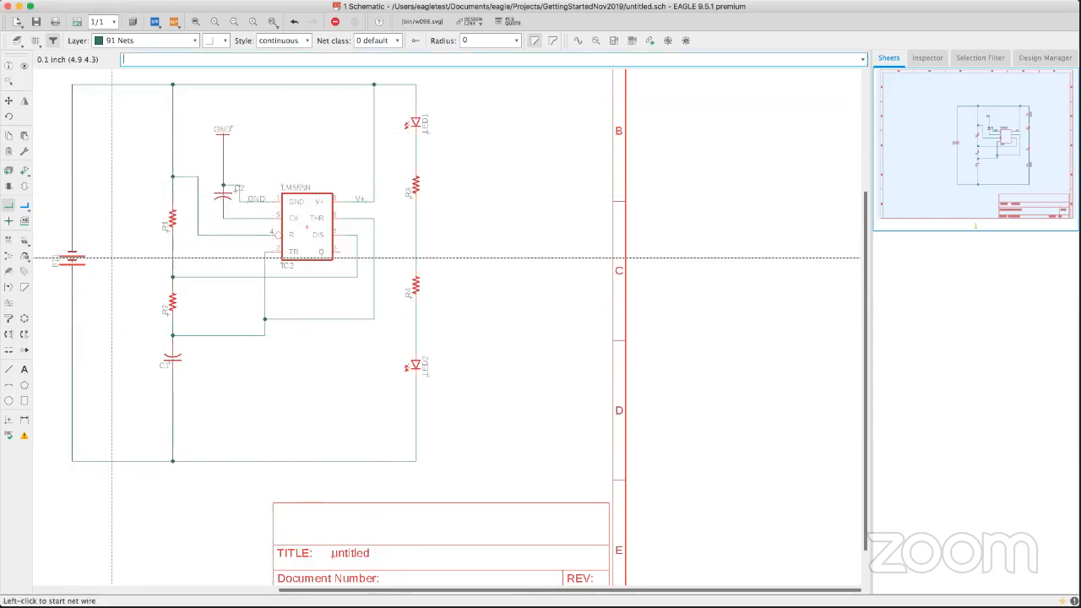
Make layer 93 Pins visible in the schematic.
{"action": "left_click", "coordinate": [16, 42]}
{"action": "left_click", "coordinate": [26, 134]}
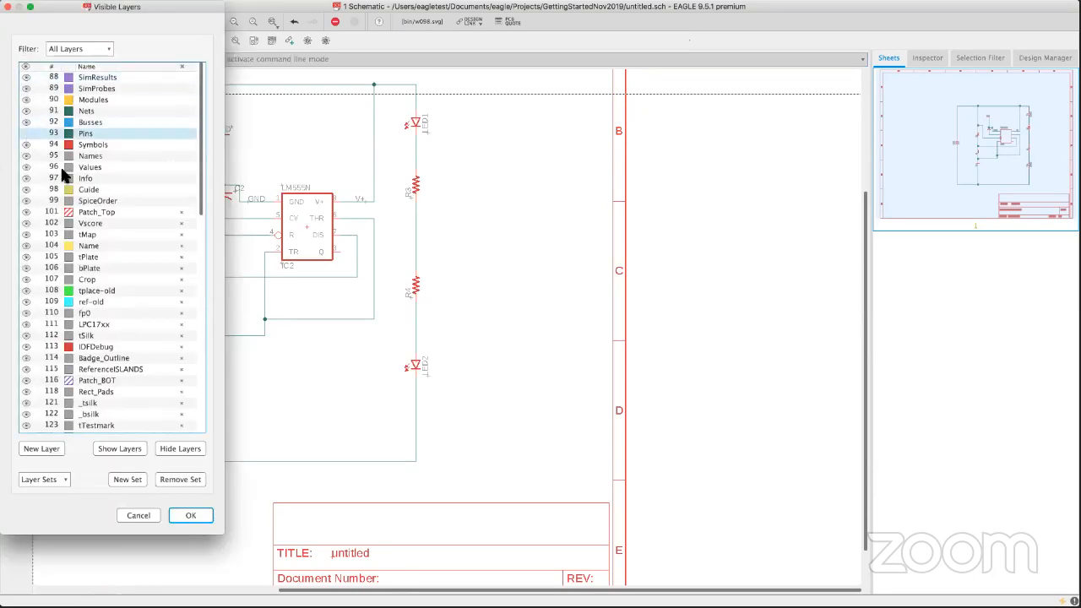
{"action": "left_click", "coordinate": [208, 510]}
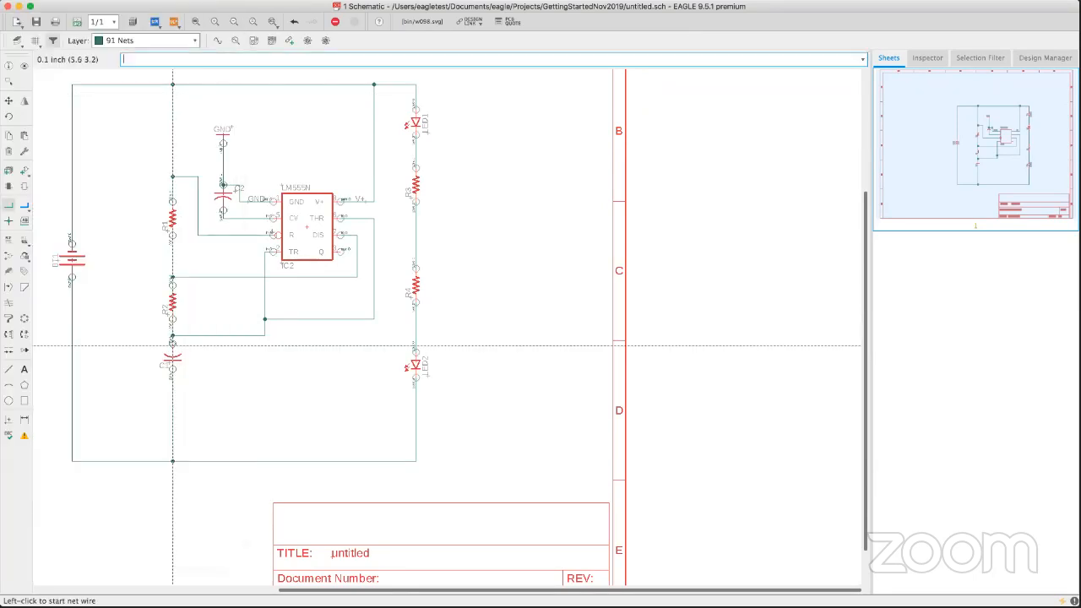
Examine the pin connection points of the battery, resistors and other parts up close.
{"action": "scroll", "coordinate": [161, 280], "scroll_direction": "up", "scroll_amount": 3}
{"action": "scroll", "coordinate": [278, 282], "scroll_direction": "up", "scroll_amount": 5}
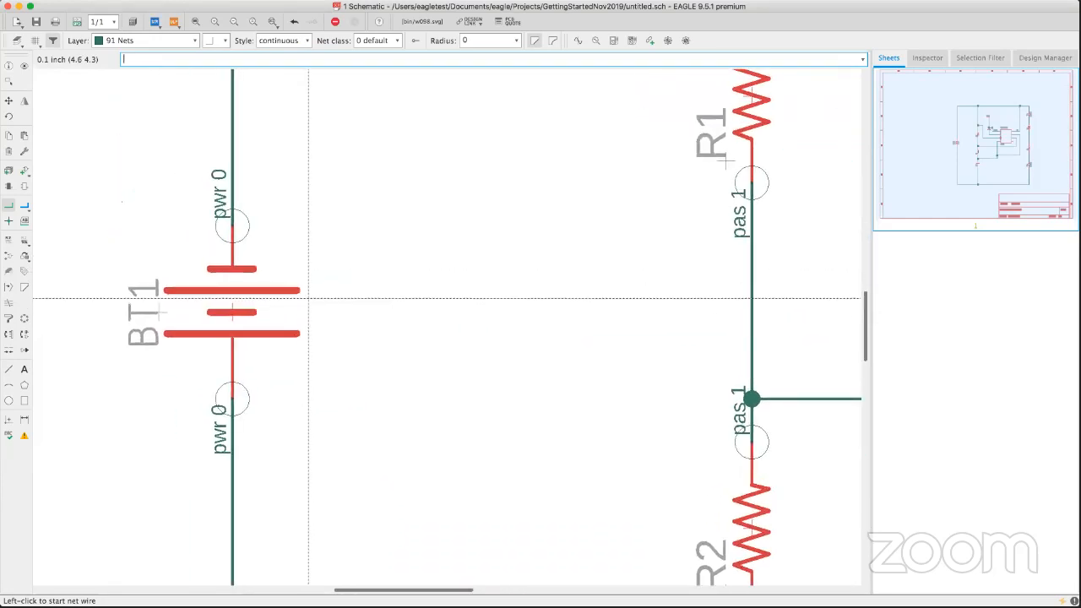
{"action": "scroll", "coordinate": [305, 303], "scroll_direction": "down", "scroll_amount": 3}
{"action": "scroll", "coordinate": [207, 343], "scroll_direction": "down", "scroll_amount": 2}
{"action": "middle_click_drag", "start_coordinate": [207, 342], "coordinate": [28, 358]}
{"action": "scroll", "coordinate": [288, 315], "scroll_direction": "up", "scroll_amount": 4}
{"action": "scroll", "coordinate": [288, 315], "scroll_direction": "down", "scroll_amount": 7}
{"action": "middle_click_drag", "start_coordinate": [288, 315], "coordinate": [263, 264]}
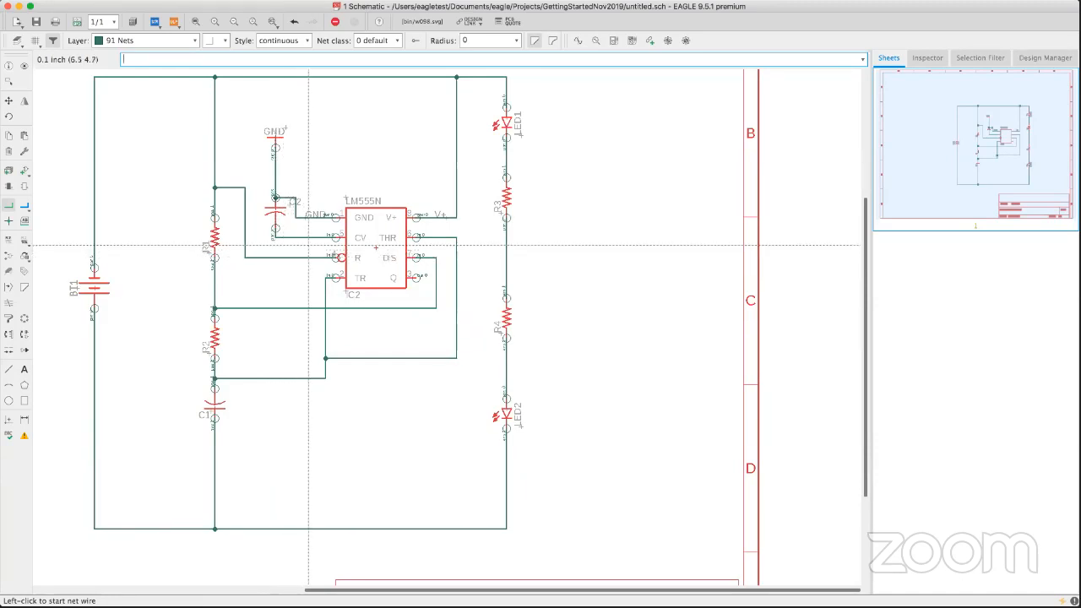
Set the value of R1 to 1k and the value of R2 to 100k.
{"action": "left_click", "coordinate": [24, 245]}
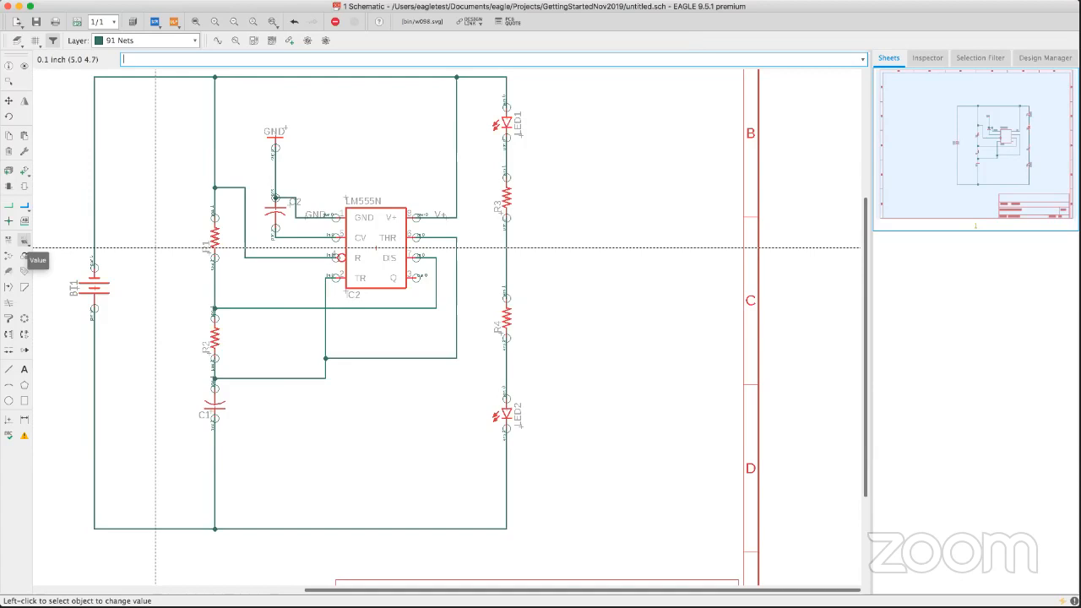
{"action": "left_click", "coordinate": [214, 243]}
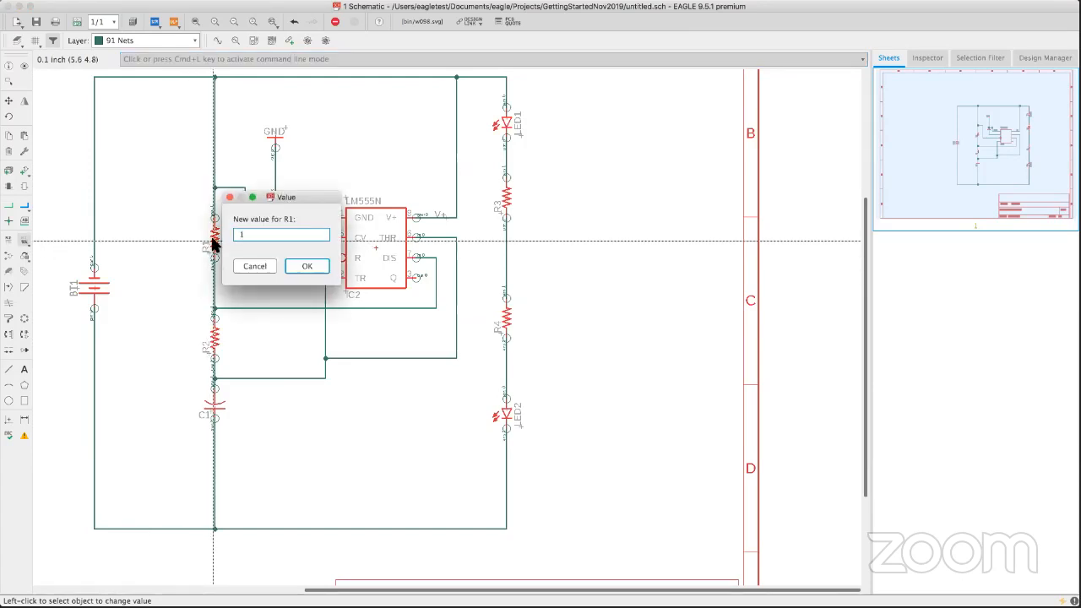
{"action": "left_click", "coordinate": [308, 266]}
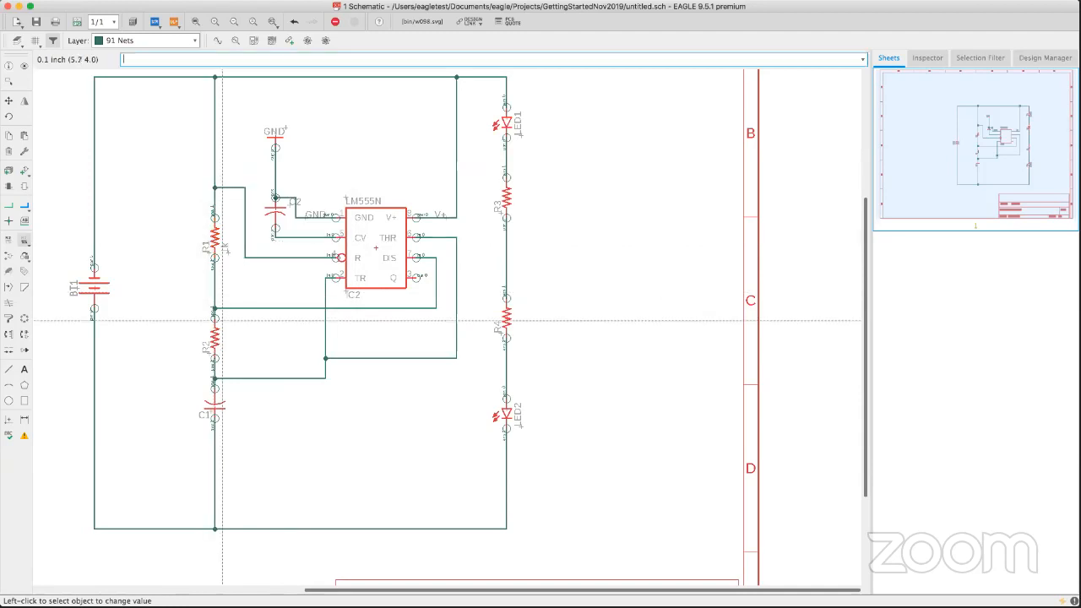
{"action": "left_click", "coordinate": [217, 339]}
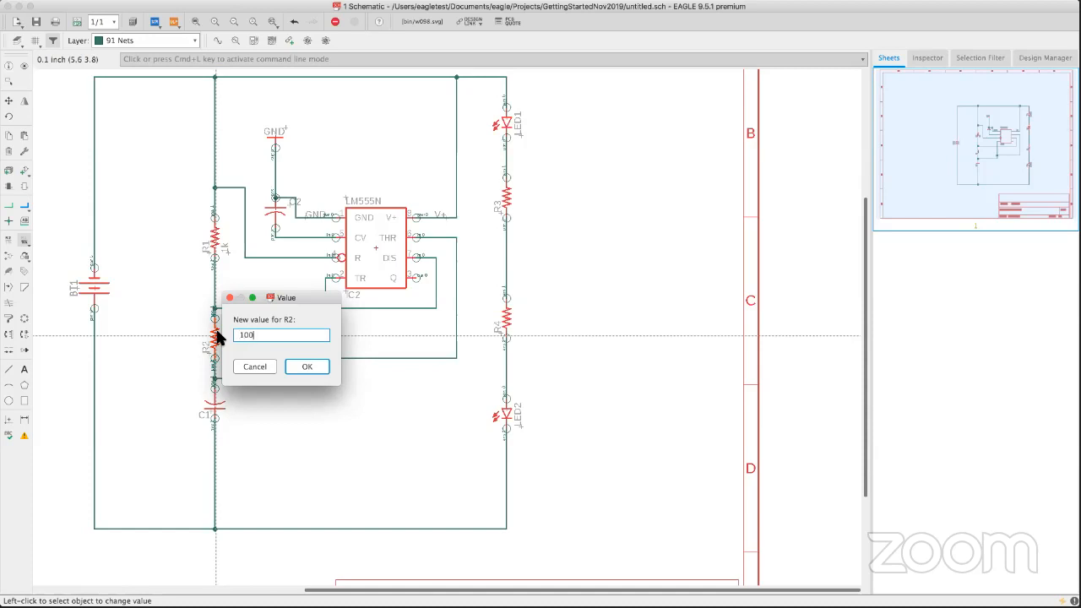
{"action": "left_click", "coordinate": [306, 368]}
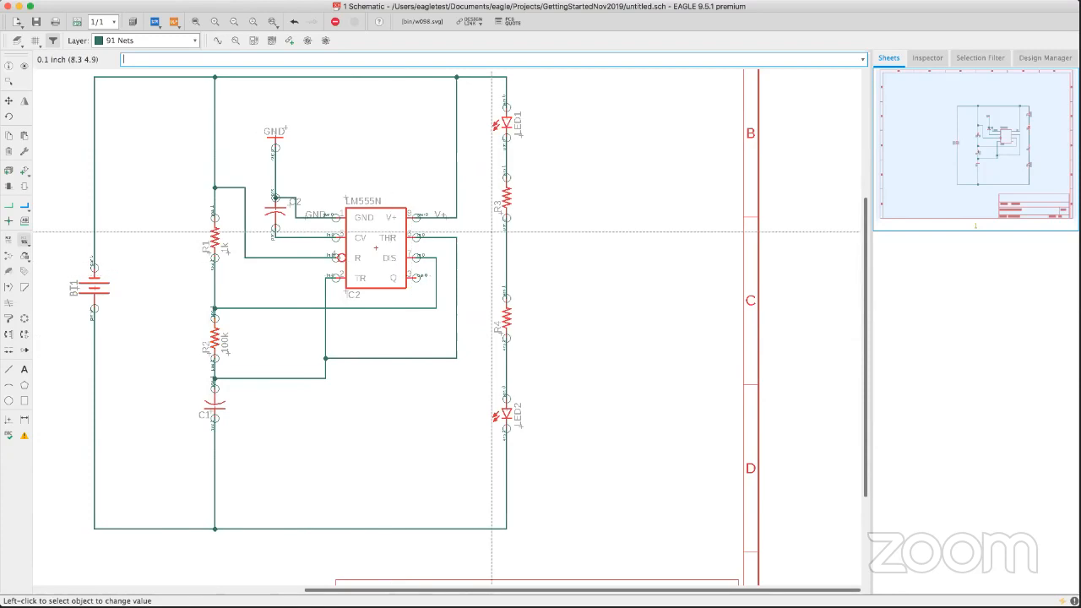
Set the values of R3 and R4 to 330 each.
{"action": "left_click", "coordinate": [505, 201]}
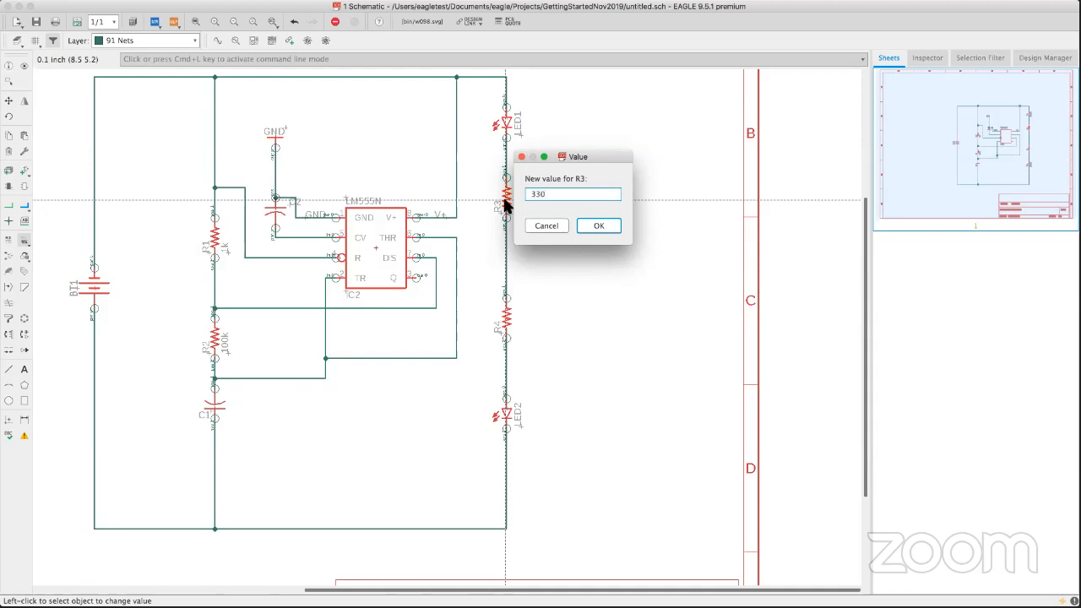
{"action": "key", "text": "Return"}
{"action": "left_click", "coordinate": [510, 319]}
{"action": "type", "text": "33"}
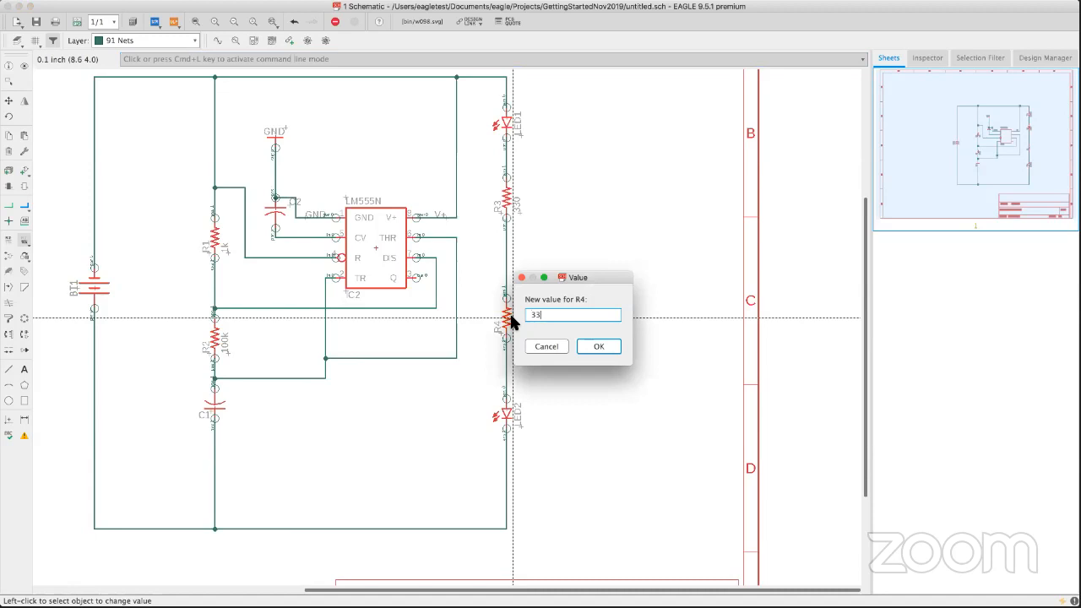
{"action": "type", "text": "0"}
{"action": "key", "text": "Return"}
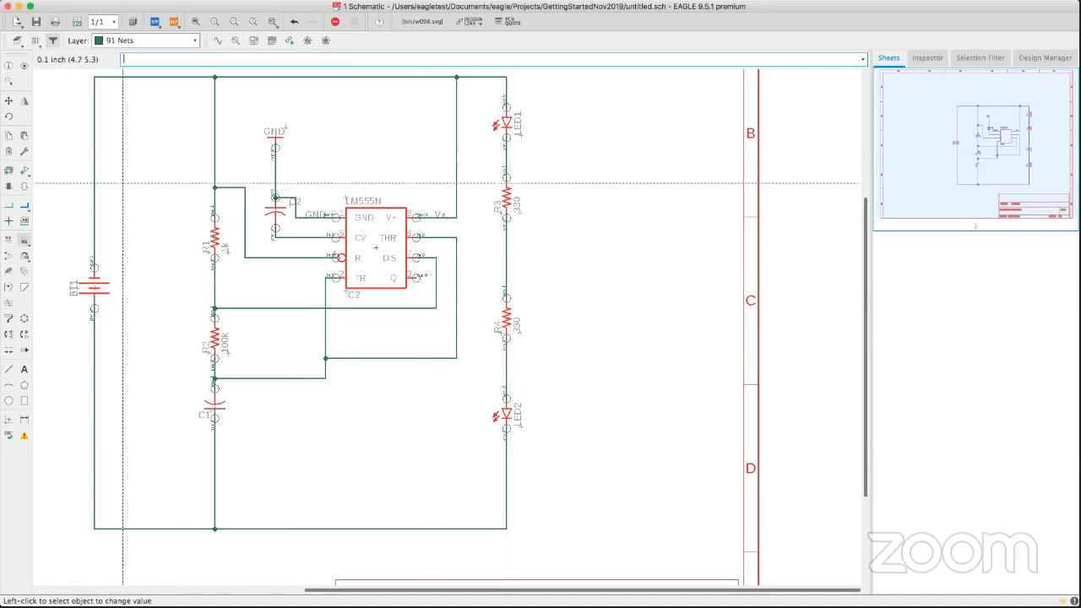
Route a net from IC2's Q pin to the vertical net between R3 and R4.
{"action": "left_click", "coordinate": [10, 205]}
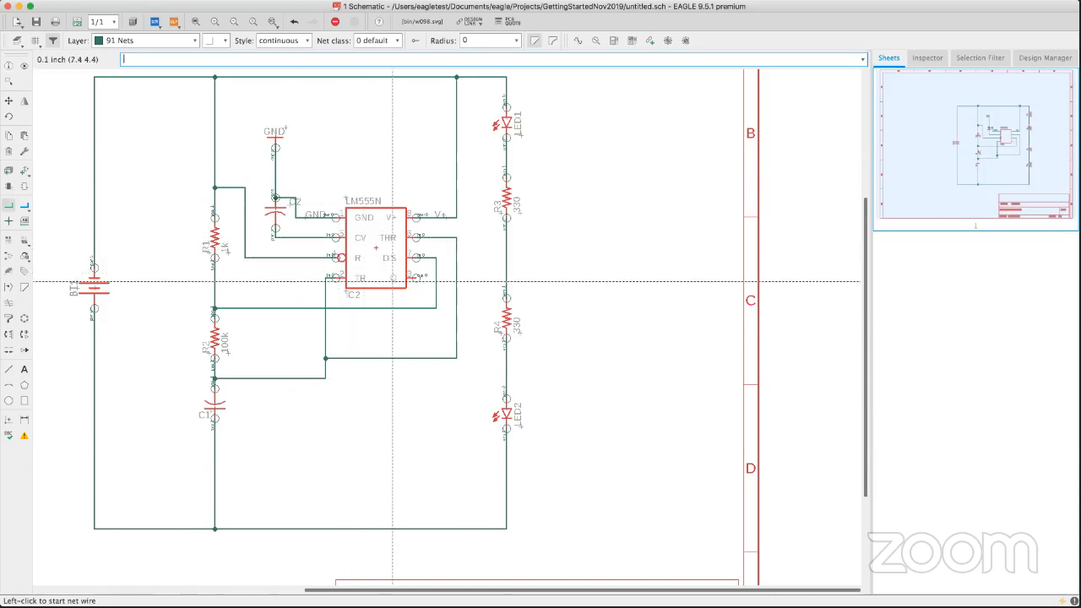
{"action": "left_click", "coordinate": [416, 278]}
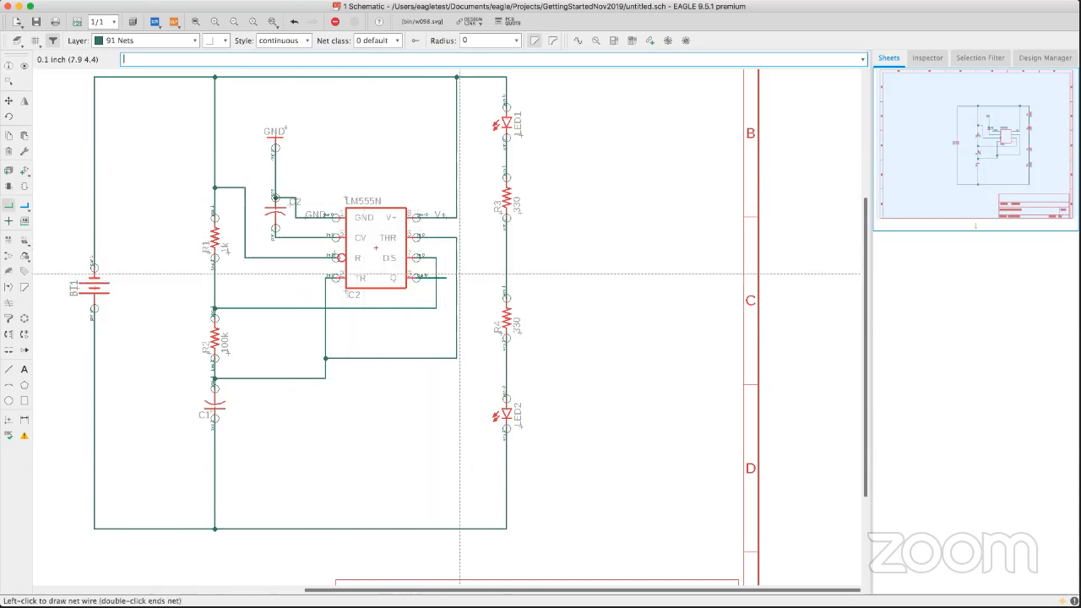
{"action": "left_click", "coordinate": [477, 260]}
{"action": "left_click", "coordinate": [507, 258]}
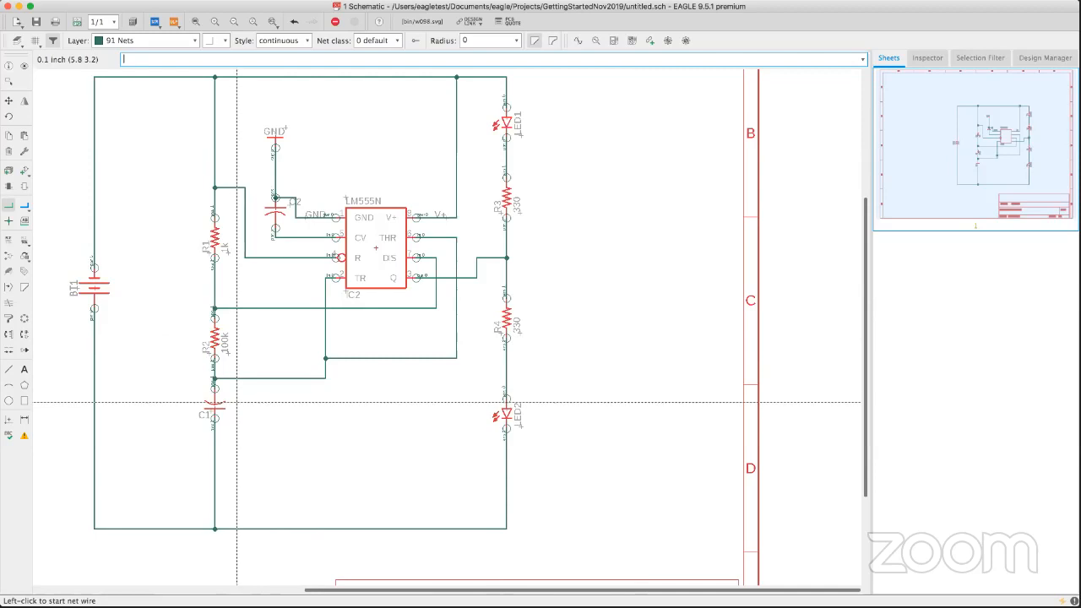
{"action": "left_click", "coordinate": [8, 240]}
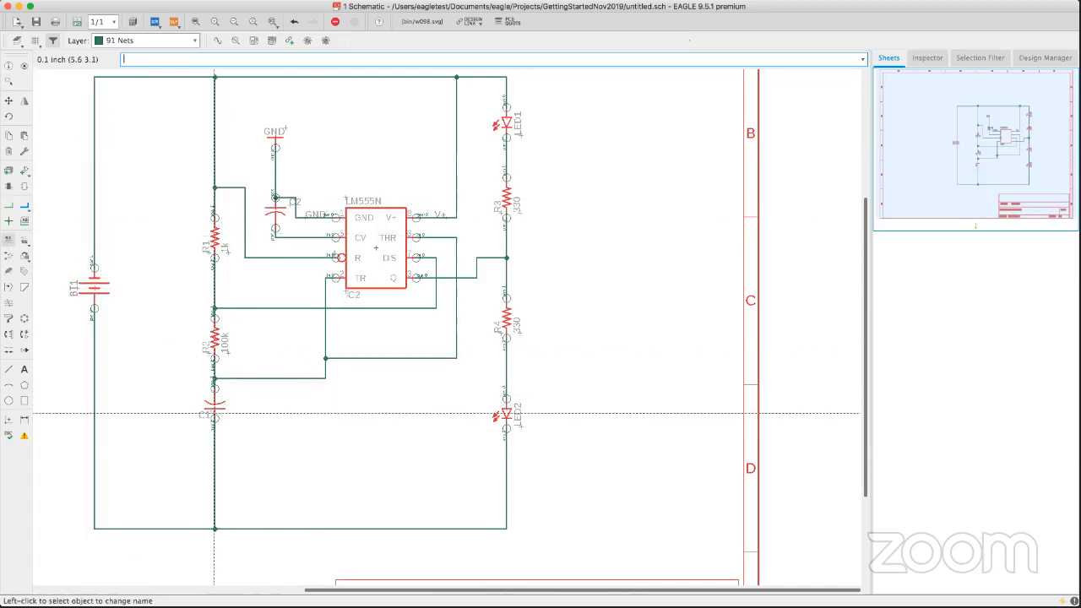
{"action": "left_click", "coordinate": [215, 411]}
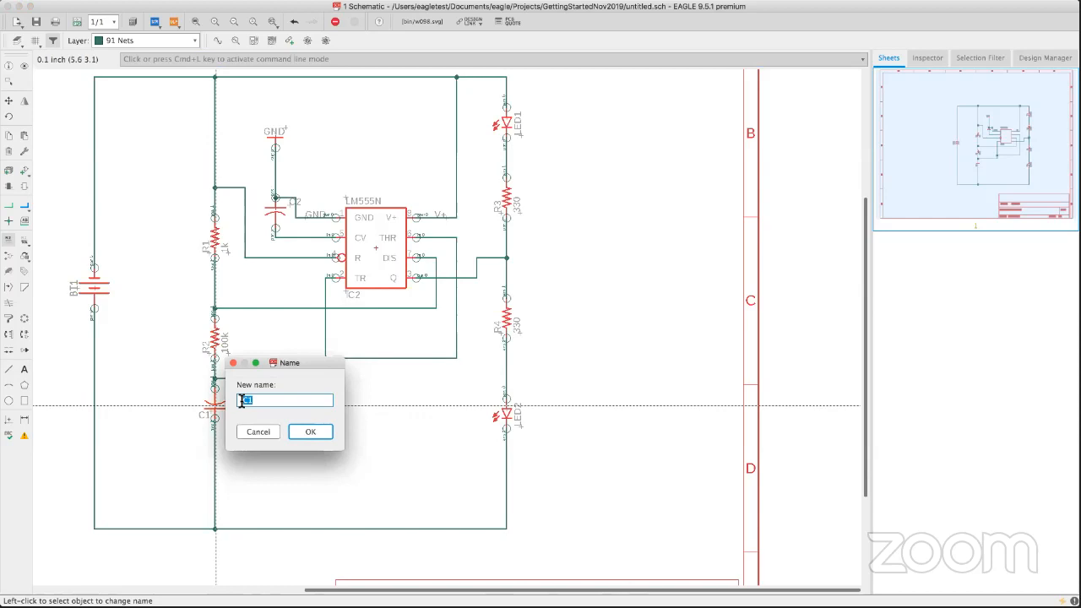
{"action": "key", "text": "Escape"}
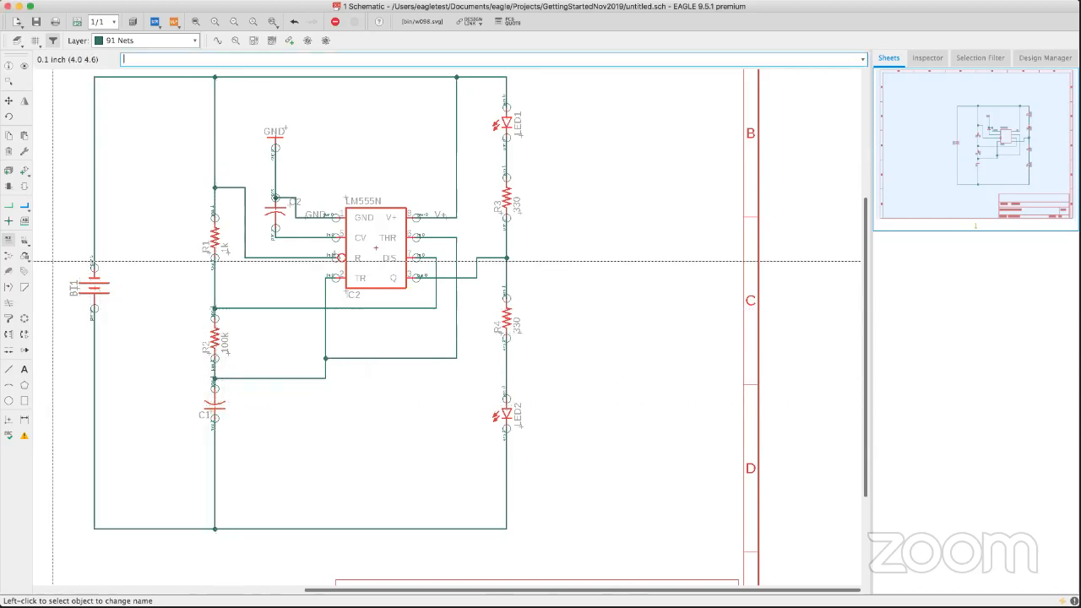
Set the value of capacitor C1 to 1u.
{"action": "left_click", "coordinate": [25, 240]}
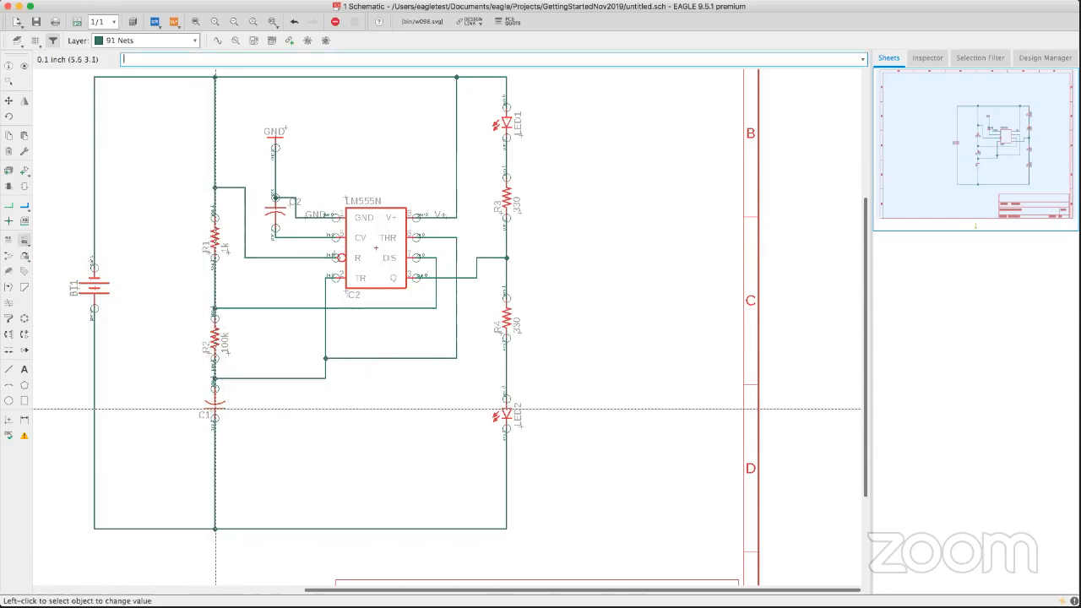
{"action": "left_click", "coordinate": [215, 410]}
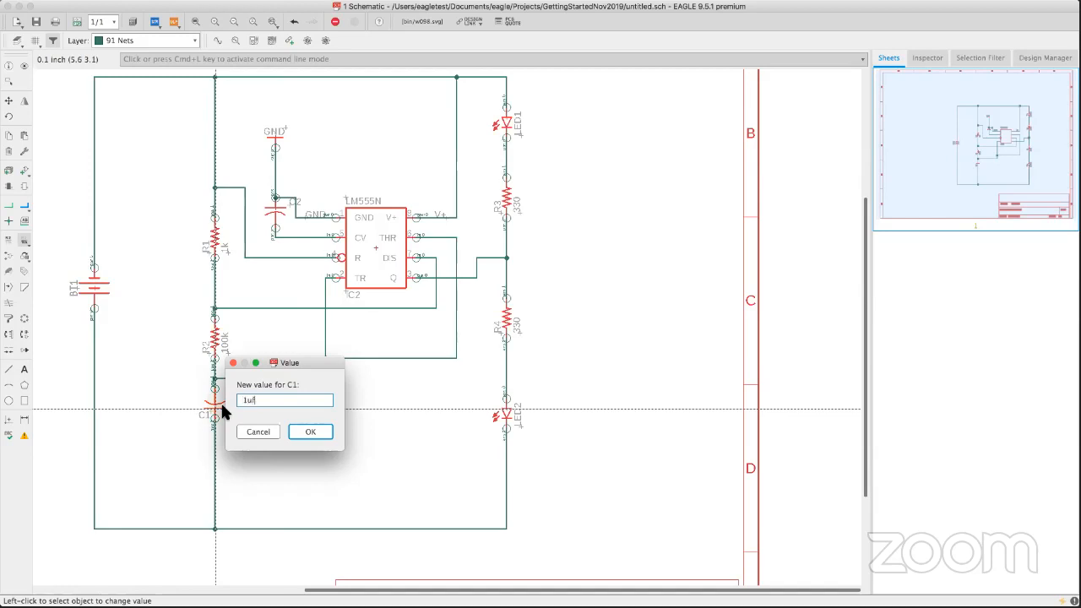
{"action": "left_click", "coordinate": [309, 431]}
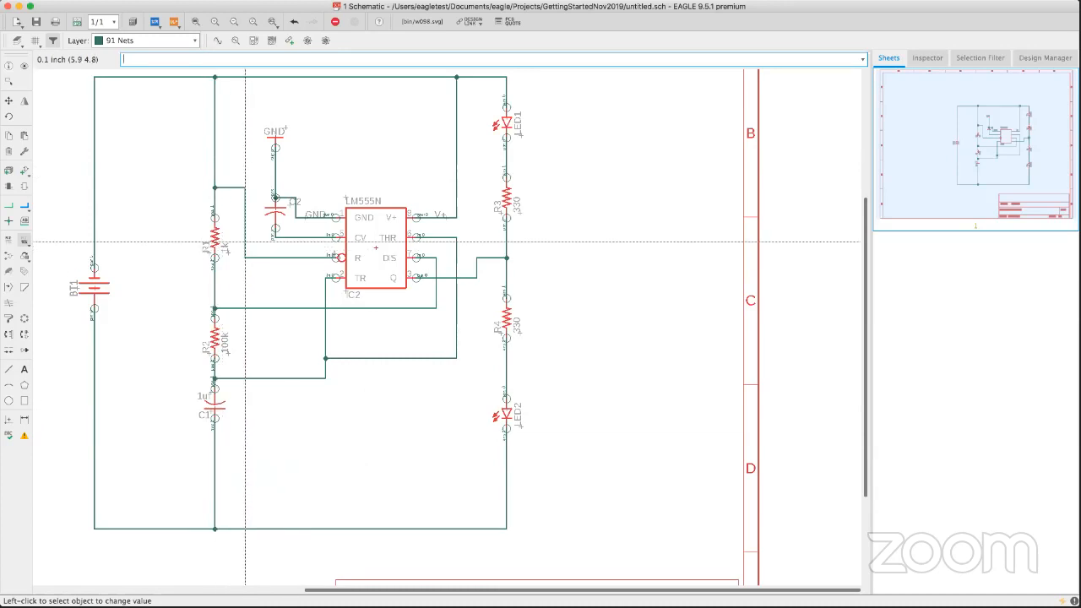
Set the value of capacitor C2 to 10n.
{"action": "left_click", "coordinate": [275, 208]}
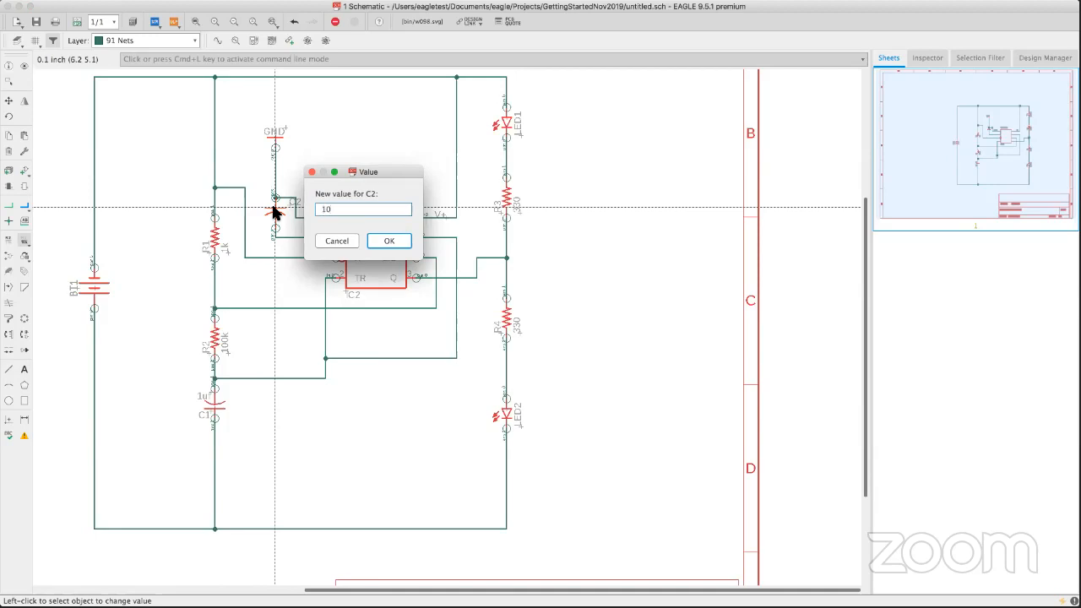
{"action": "left_click", "coordinate": [388, 240]}
{"action": "type", "text": "de"}
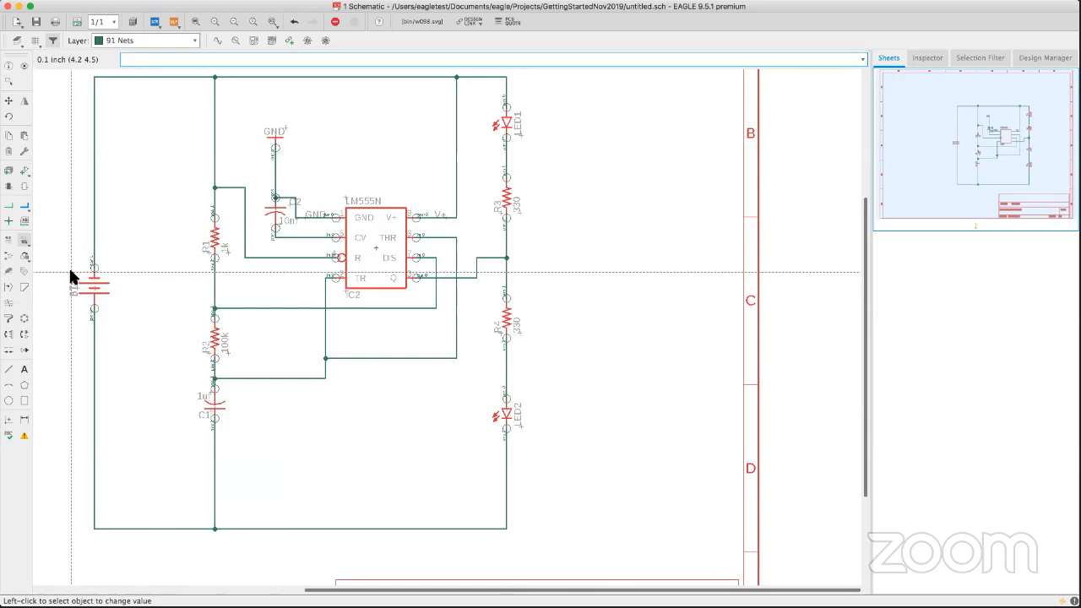
Place a copy of battery BT1 in the empty space beside it and delete the original battery.
{"action": "left_click", "coordinate": [8, 135]}
{"action": "left_click", "coordinate": [94, 289]}
{"action": "left_click", "coordinate": [144, 267]}
{"action": "type", "text": "delet"}
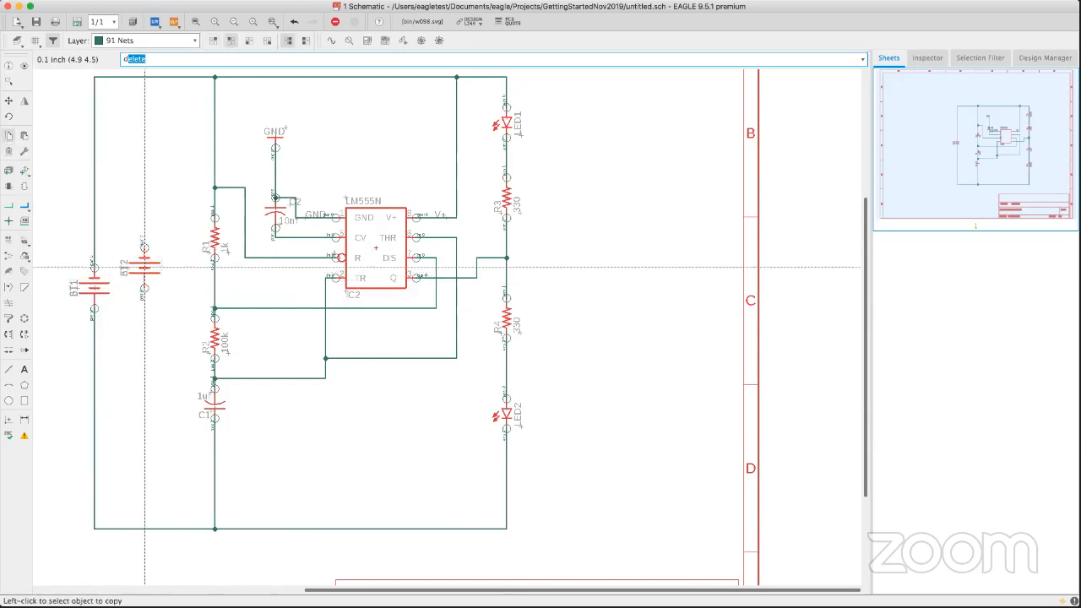
{"action": "type", "text": "e"}
{"action": "key", "text": "Return"}
{"action": "left_click", "coordinate": [95, 289]}
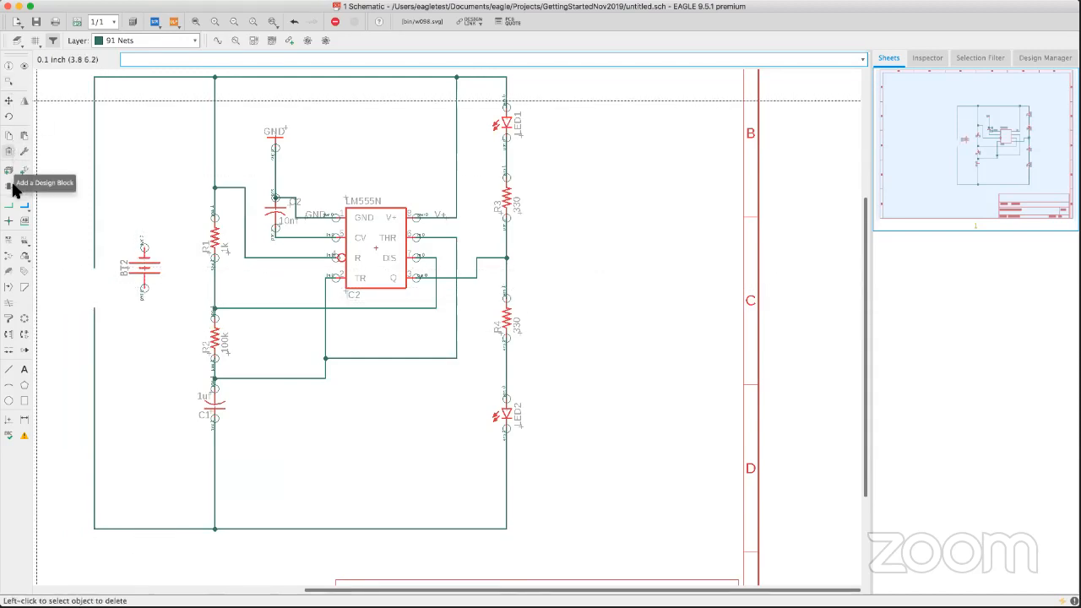
Rotate the copied battery 180 degrees and move it into the gap between the two open supply net ends.
{"action": "left_click", "coordinate": [10, 102]}
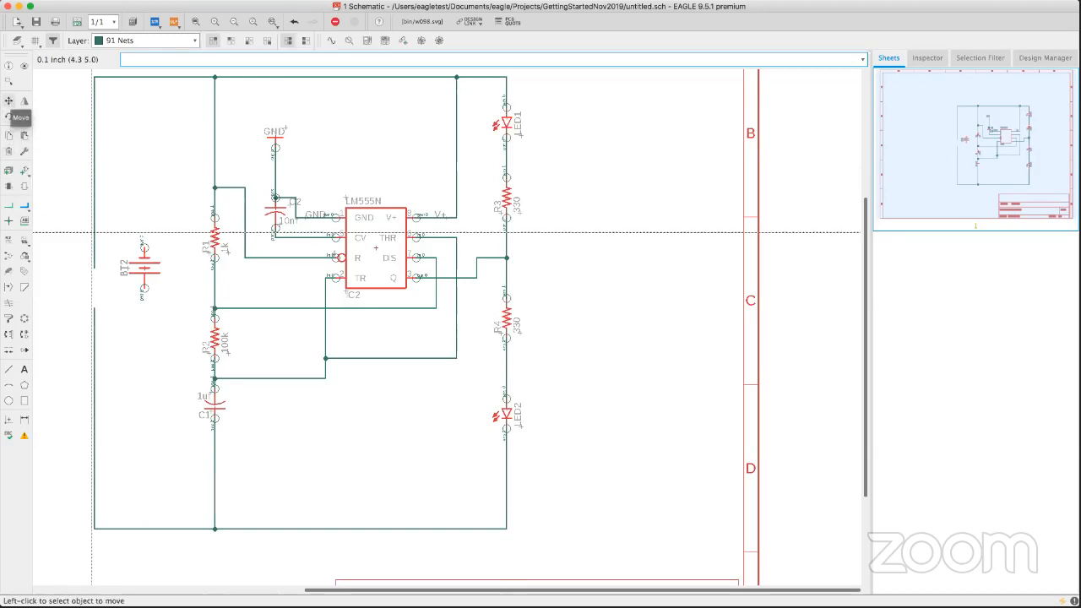
{"action": "left_click", "coordinate": [145, 263]}
{"action": "right_click", "coordinate": [153, 246]}
{"action": "right_click", "coordinate": [153, 246]}
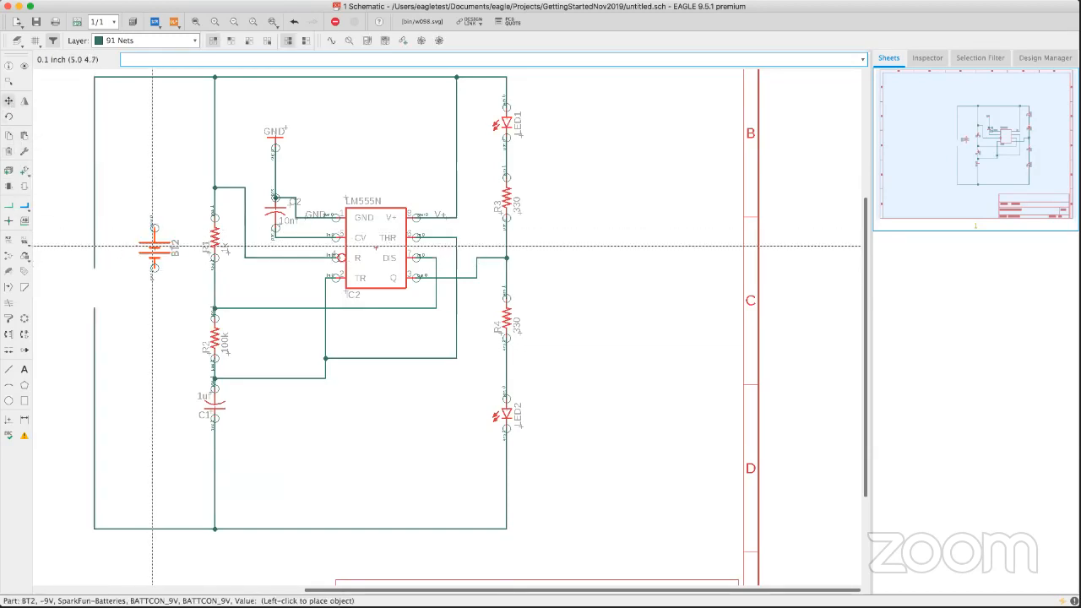
{"action": "left_click", "coordinate": [94, 287]}
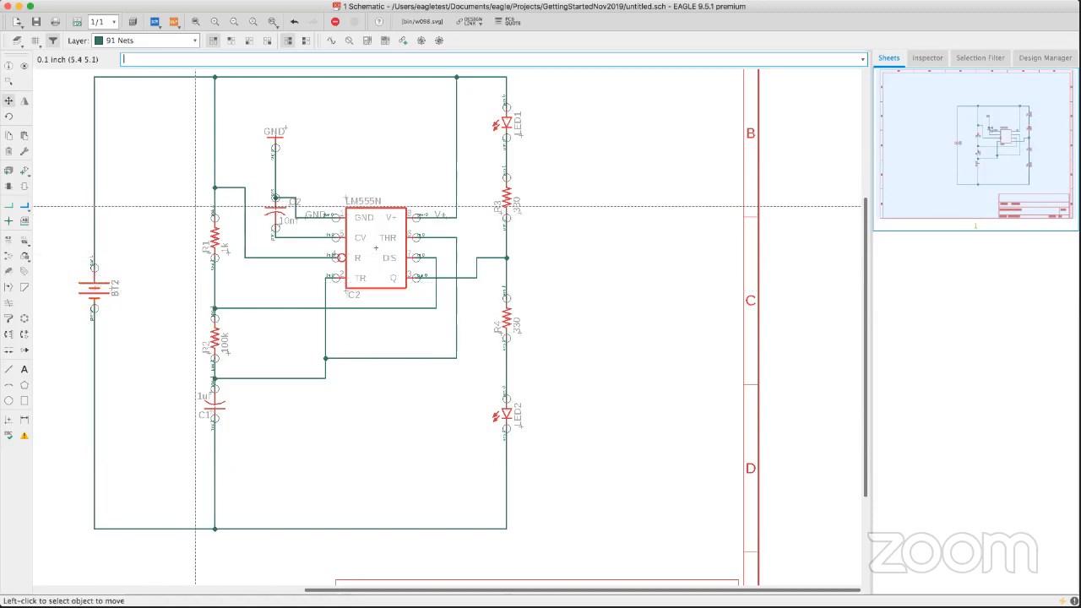
Fit the whole schematic in view and hide layer 93 Pins.
{"action": "left_click", "coordinate": [196, 20]}
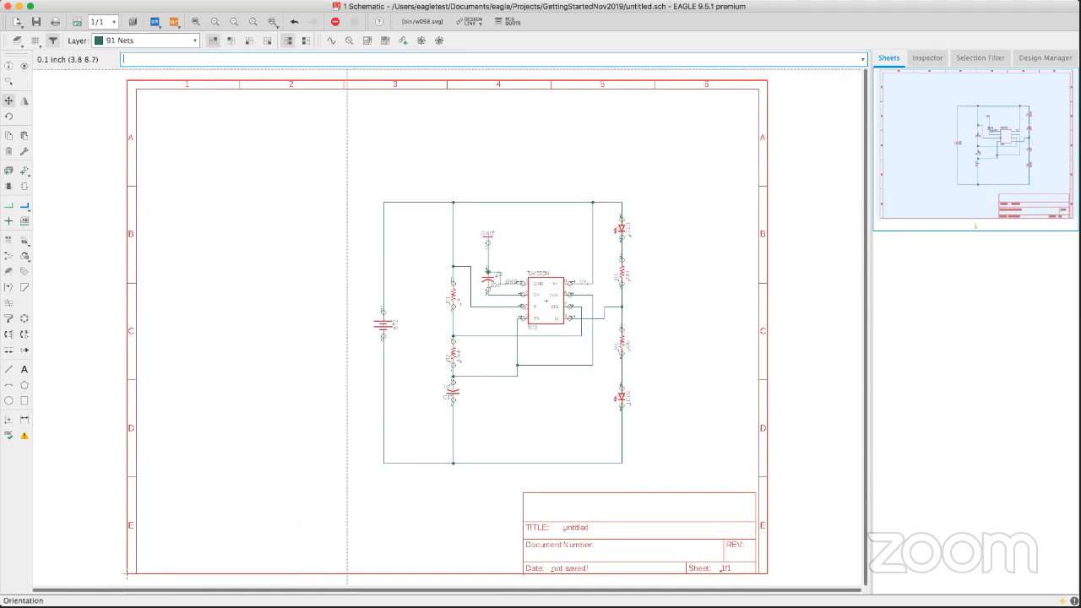
{"action": "left_click", "coordinate": [17, 40]}
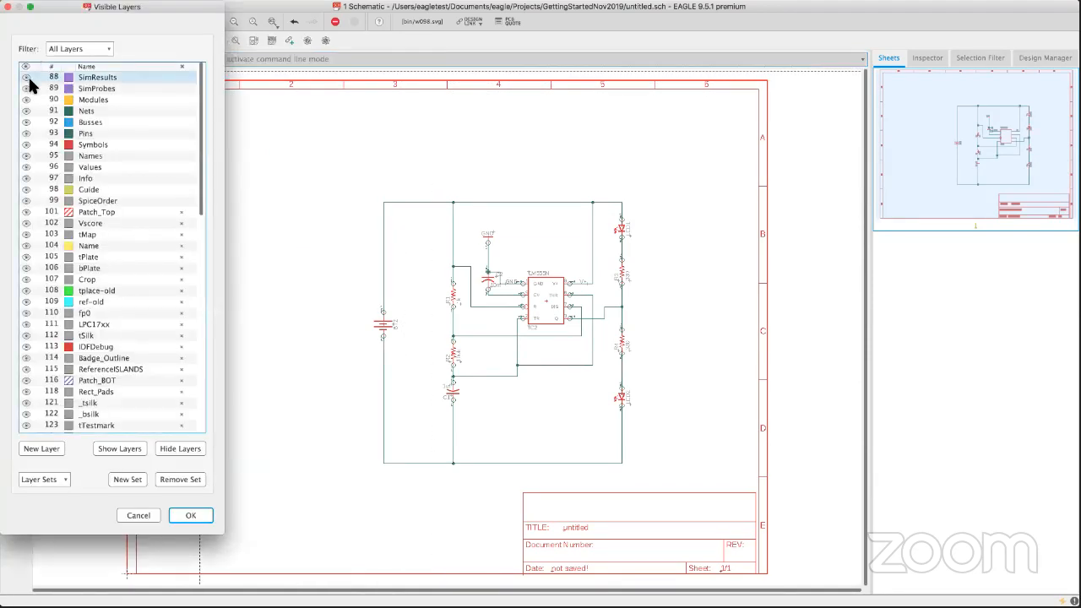
{"action": "left_click", "coordinate": [26, 134]}
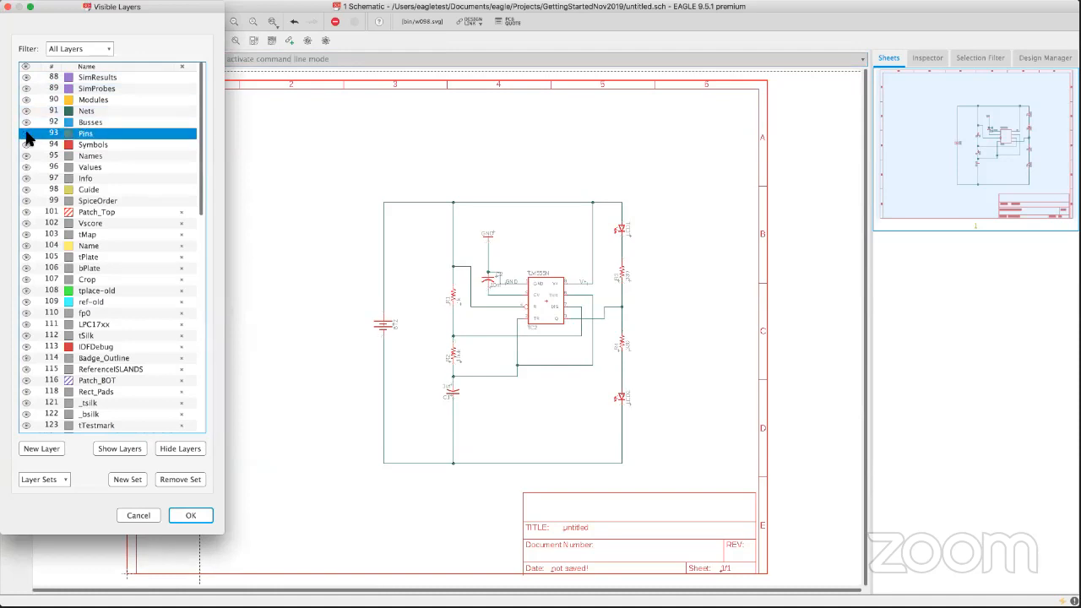
{"action": "left_click", "coordinate": [201, 516]}
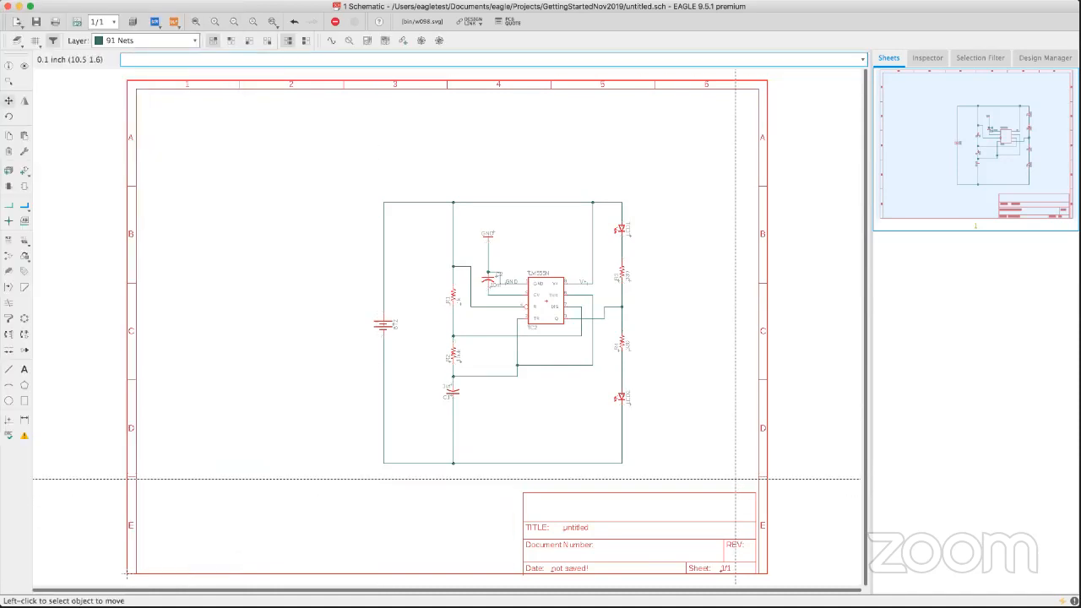
Rename the lower supply net to GND, connecting it to the existing GND net, and place its label near the battery end.
{"action": "scroll", "coordinate": [736, 479], "scroll_direction": "right", "scroll_amount": 5}
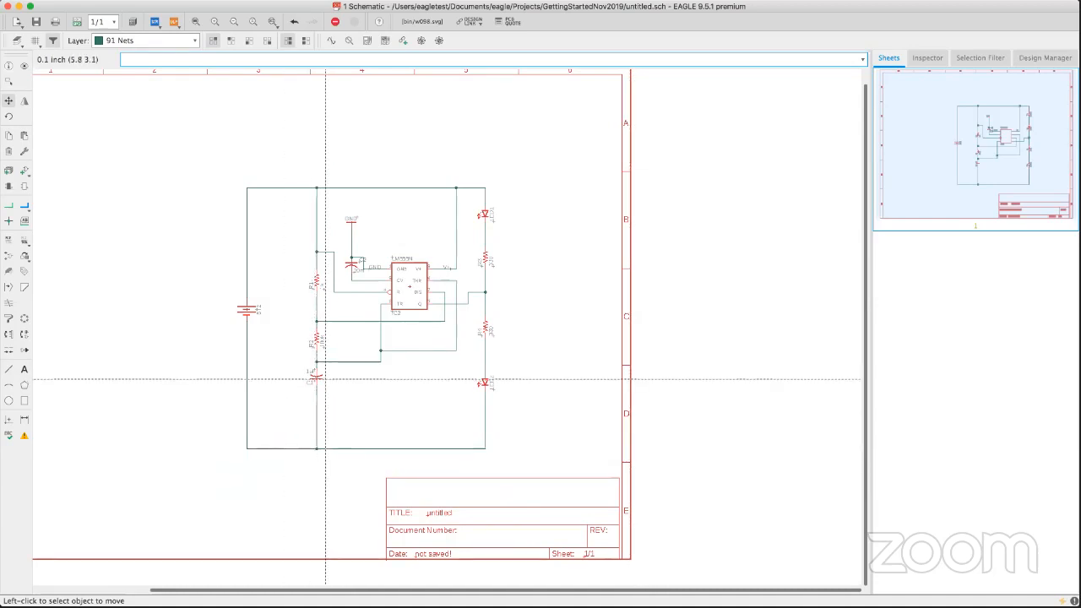
{"action": "scroll", "coordinate": [320, 378], "scroll_direction": "up", "scroll_amount": 2}
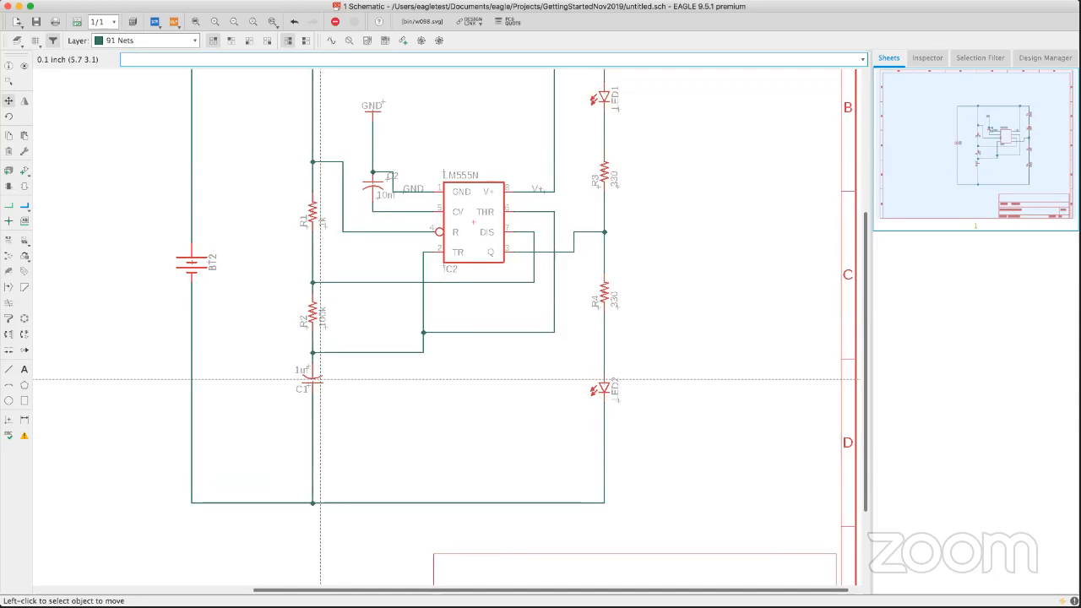
{"action": "scroll", "coordinate": [322, 378], "scroll_direction": "up", "scroll_amount": 1}
{"action": "scroll", "coordinate": [321, 378], "scroll_direction": "down", "scroll_amount": 1}
{"action": "scroll", "coordinate": [320, 379], "scroll_direction": "down", "scroll_amount": 2}
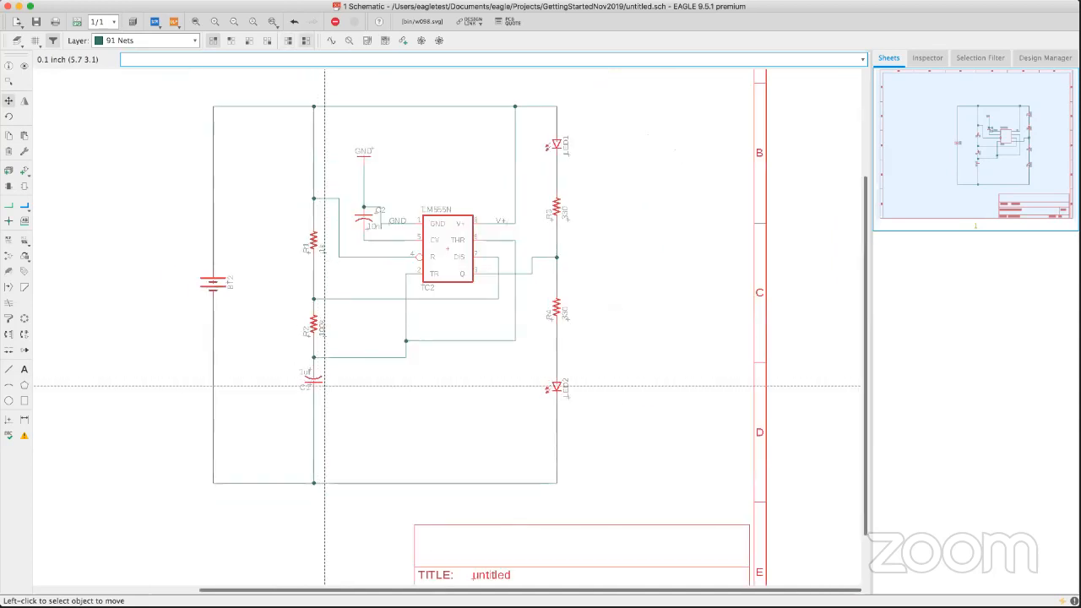
{"action": "scroll", "coordinate": [293, 391], "scroll_direction": "up", "scroll_amount": 1}
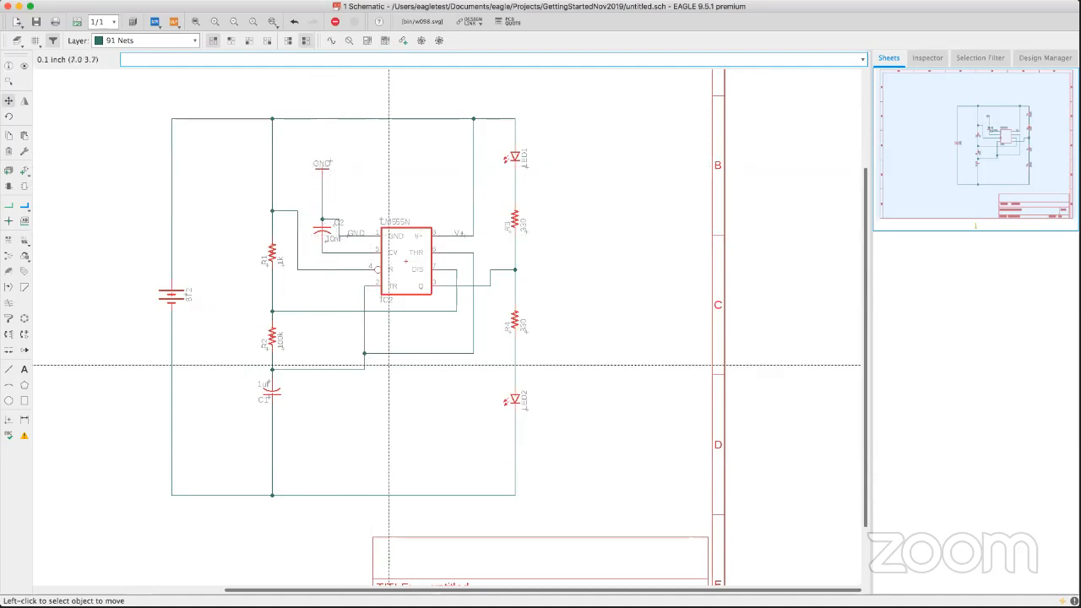
{"action": "type", "text": "name"}
{"action": "key", "text": "Return"}
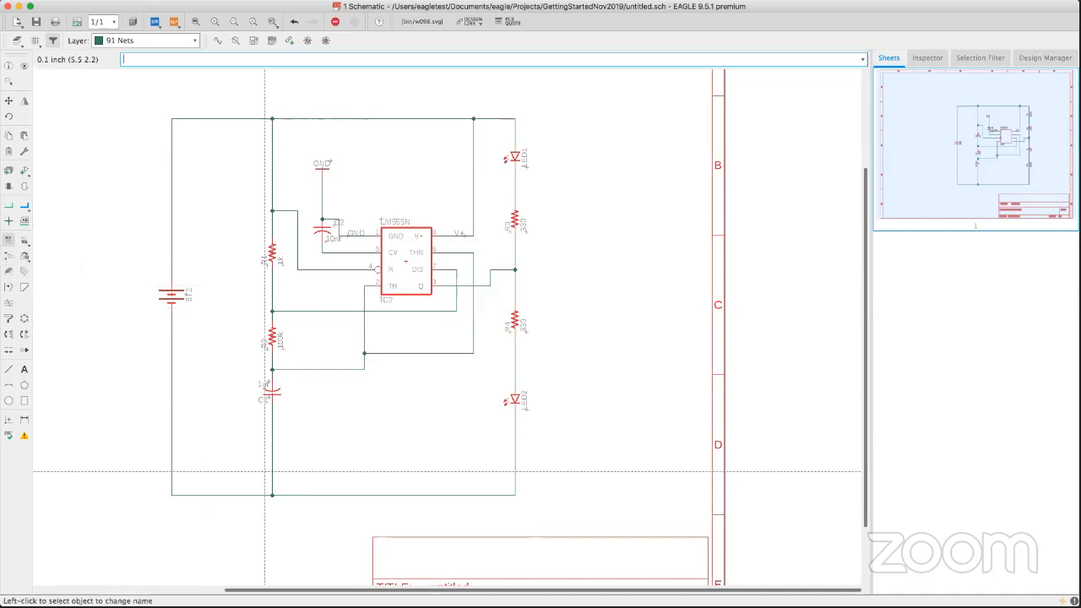
{"action": "left_click", "coordinate": [300, 495]}
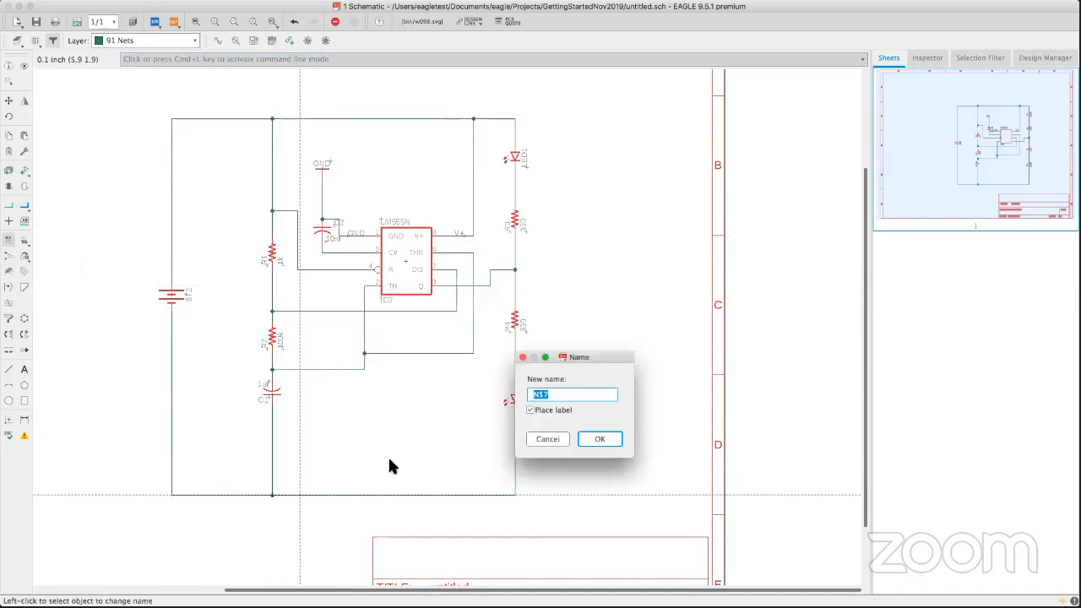
{"action": "type", "text": "GND"}
{"action": "left_click", "coordinate": [602, 439]}
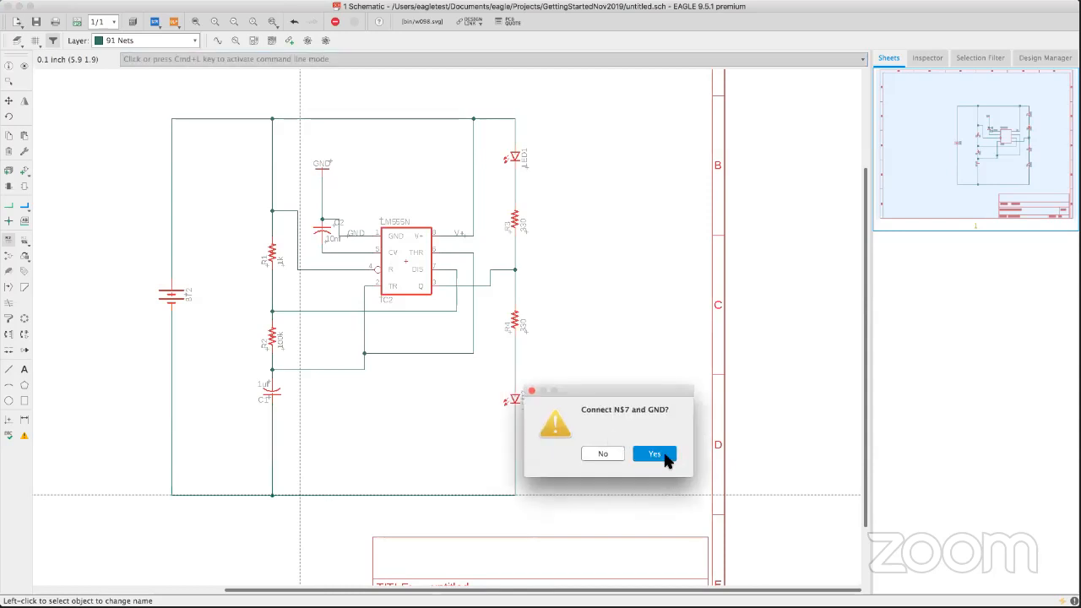
{"action": "left_click", "coordinate": [647, 453]}
{"action": "right_click", "coordinate": [218, 380]}
{"action": "right_click", "coordinate": [209, 409]}
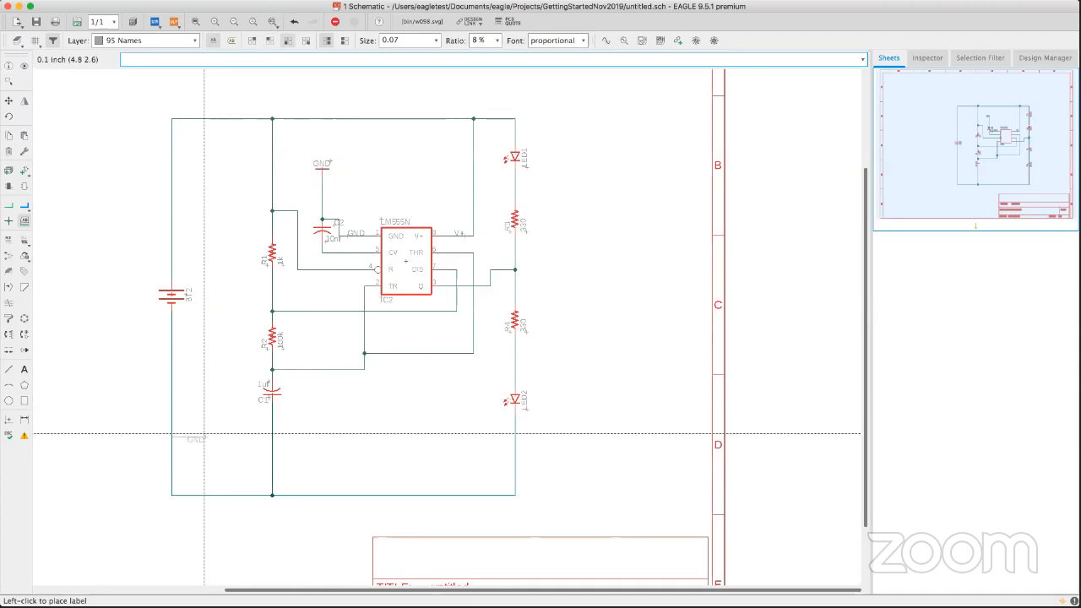
{"action": "left_click", "coordinate": [205, 491]}
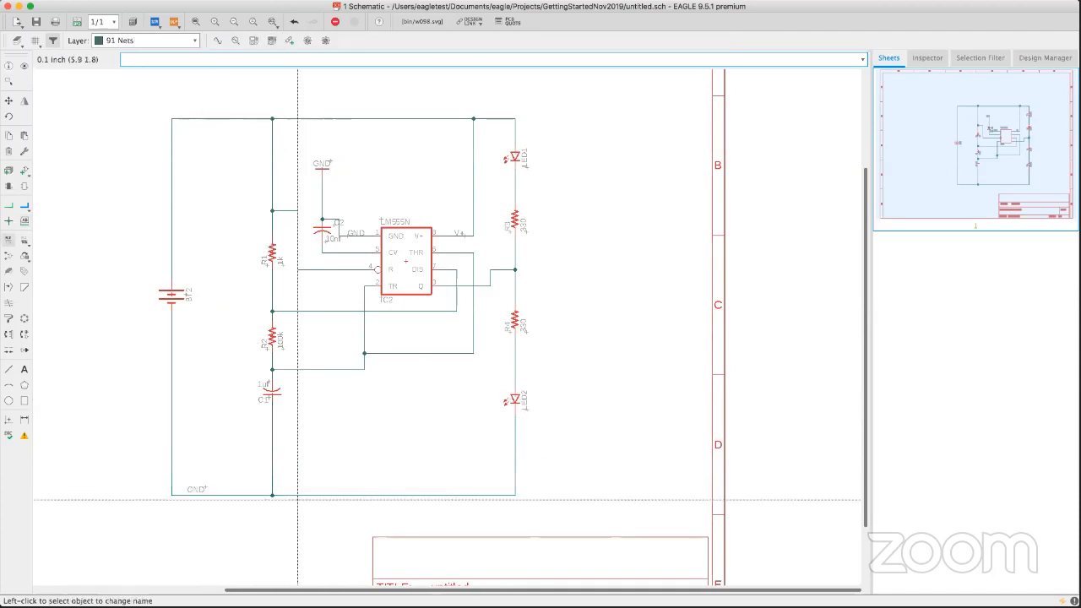
Check the assigned names of the net segment above C2 and of the upper supply net.
{"action": "left_click", "coordinate": [322, 197]}
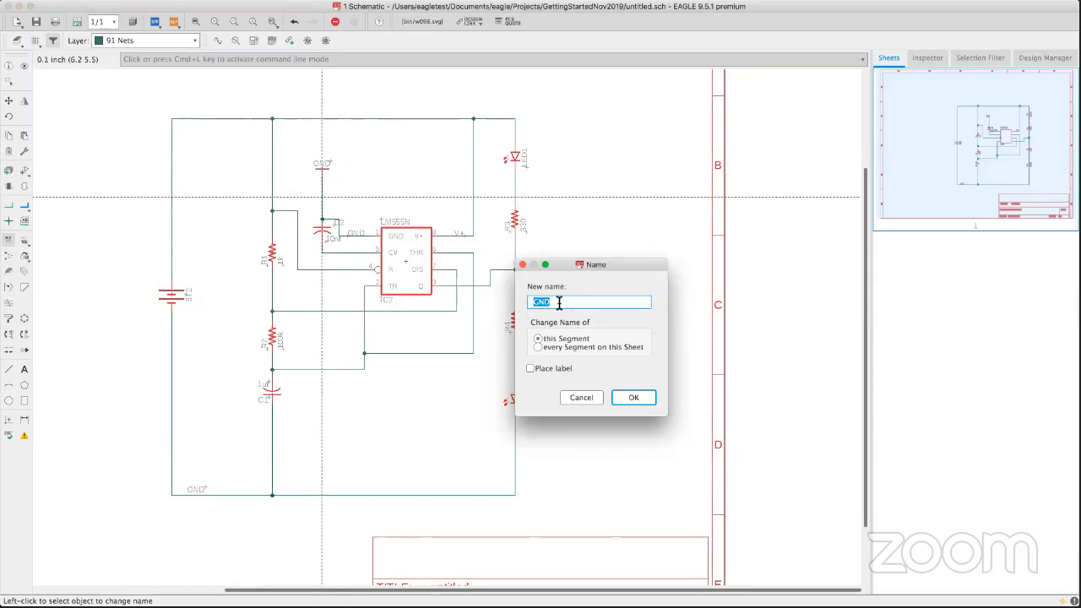
{"action": "left_click", "coordinate": [635, 397]}
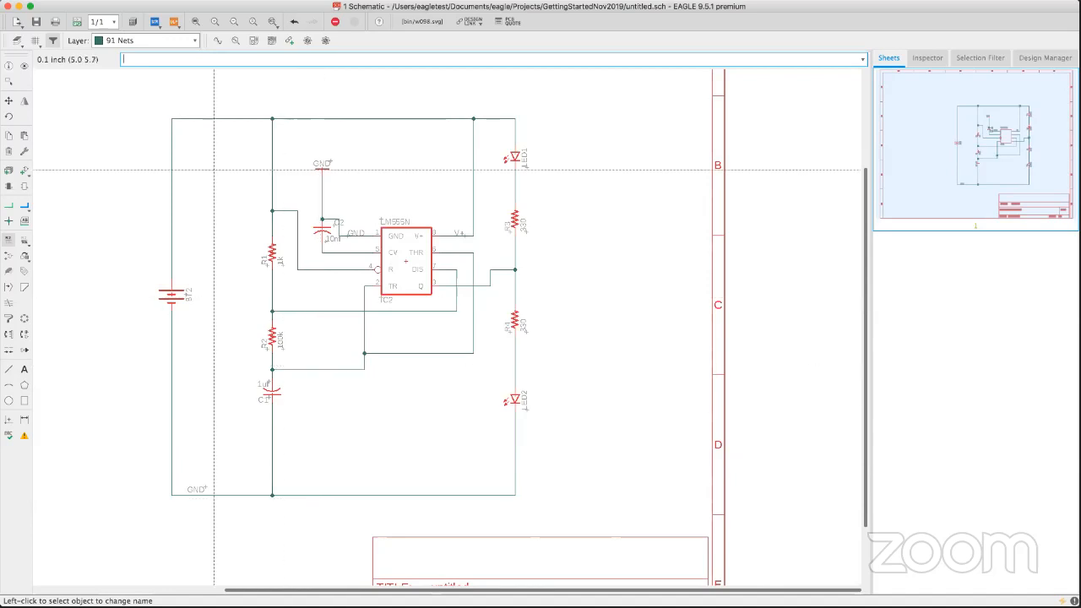
{"action": "left_click", "coordinate": [197, 119]}
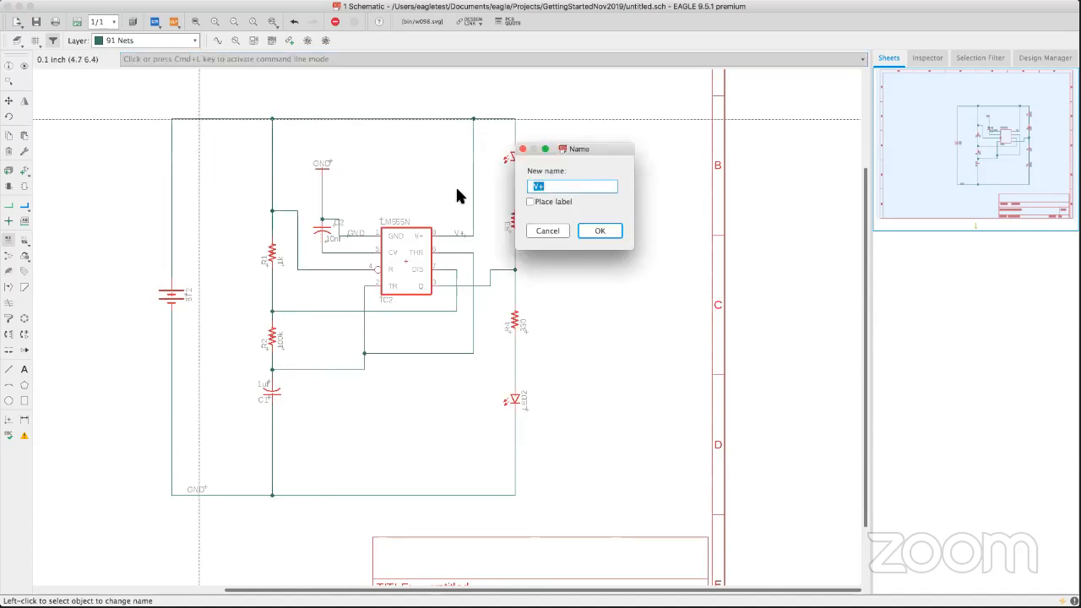
{"action": "left_click", "coordinate": [602, 230]}
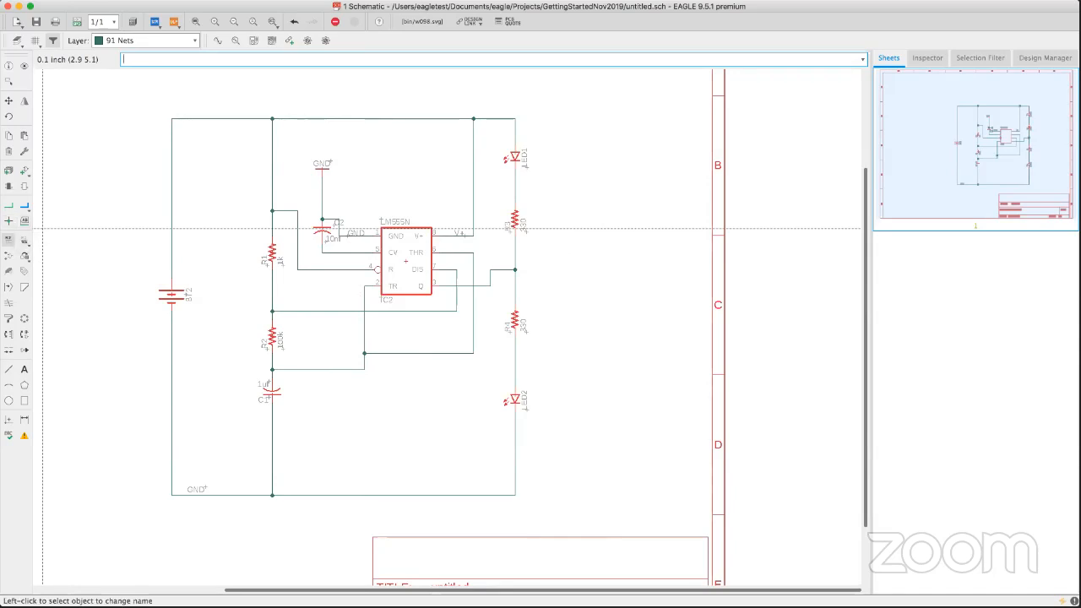
{"action": "key", "text": "Escape"}
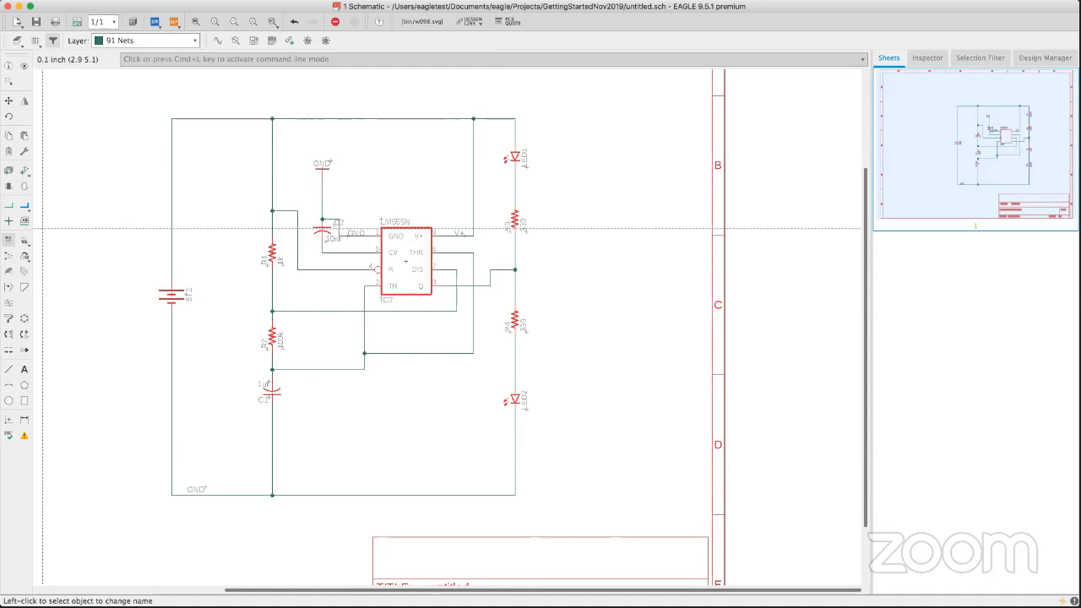
{"action": "key", "text": "super+l"}
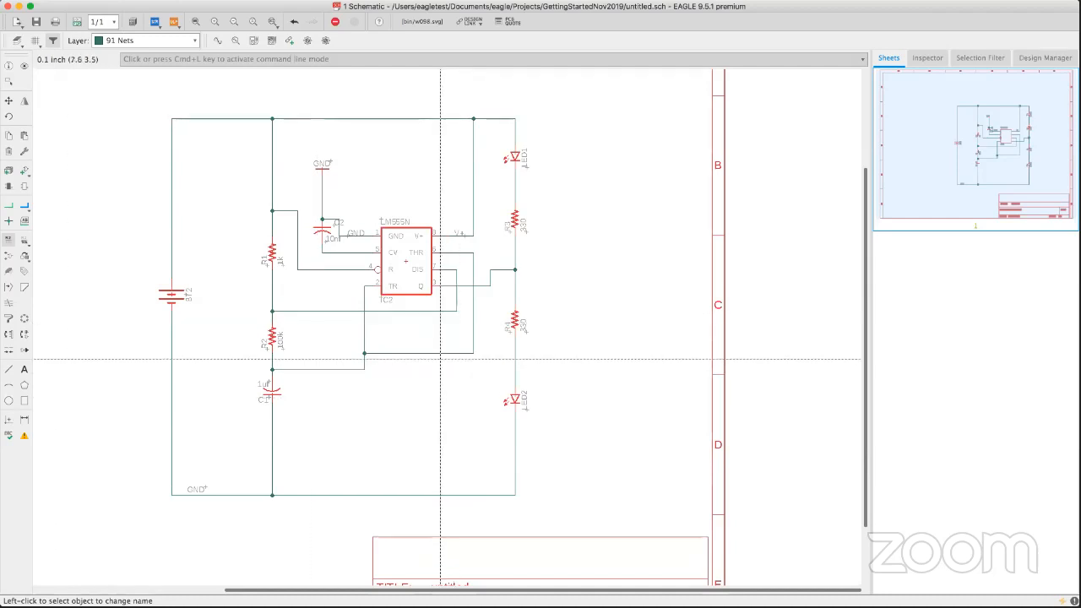
Open the part library list, collapse the supply1 library and expand the rcl library's devices.
{"action": "scroll", "coordinate": [444, 371], "scroll_direction": "up", "scroll_amount": 3}
{"action": "scroll", "coordinate": [443, 374], "scroll_direction": "down", "scroll_amount": 5}
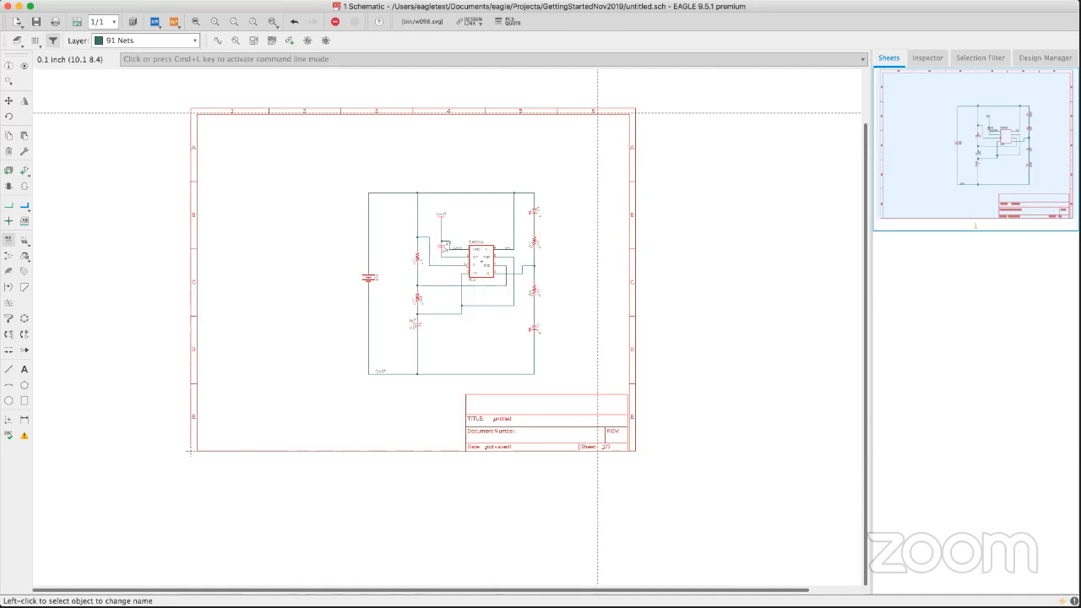
{"action": "left_click", "coordinate": [9, 220]}
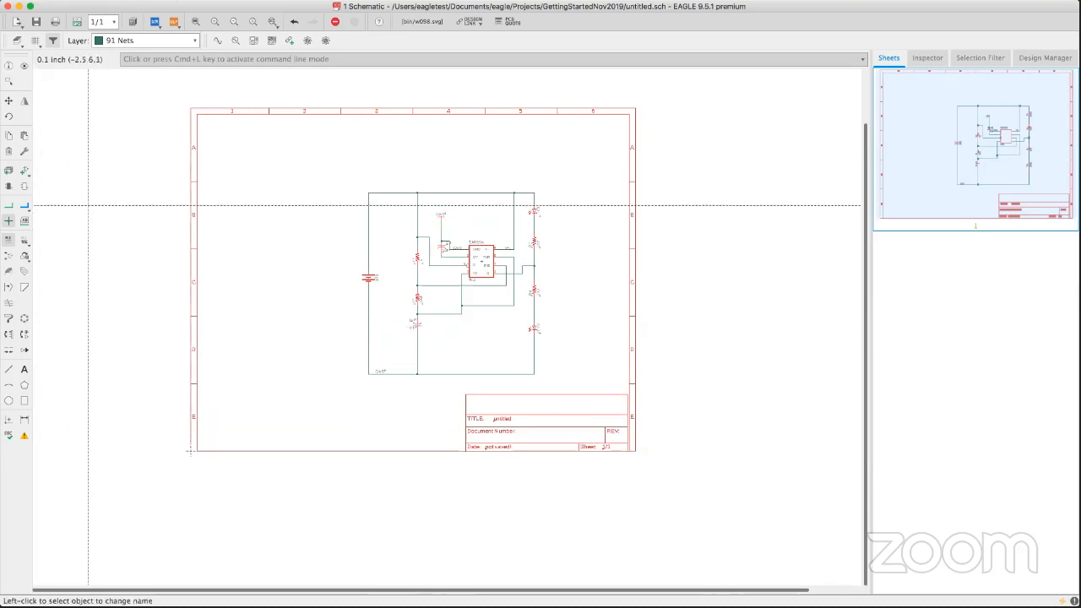
{"action": "left_click", "coordinate": [30, 173]}
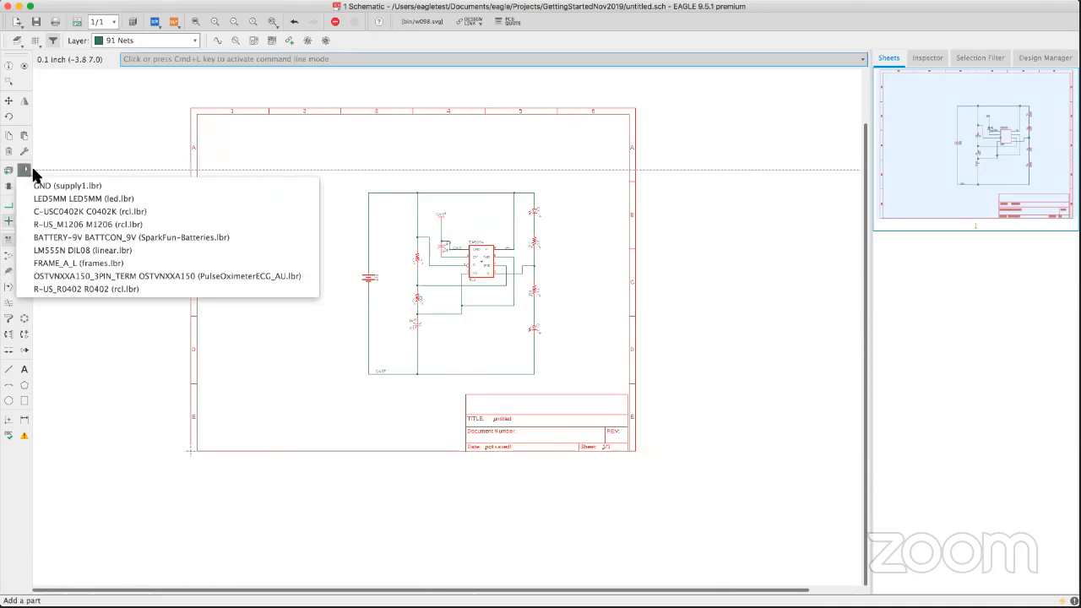
{"action": "left_click", "coordinate": [23, 170]}
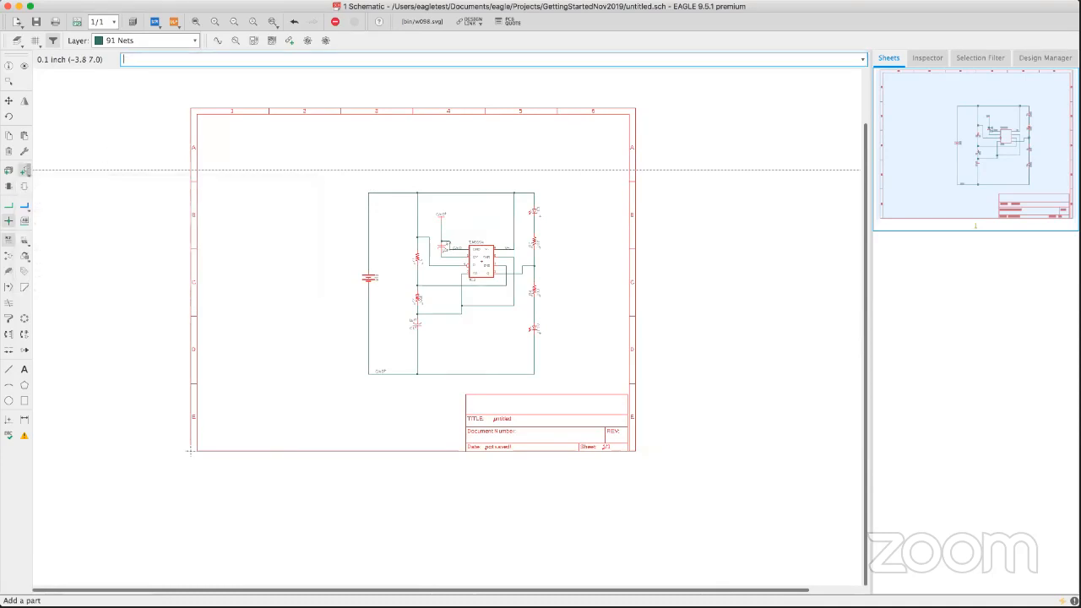
{"action": "left_click", "coordinate": [22, 170]}
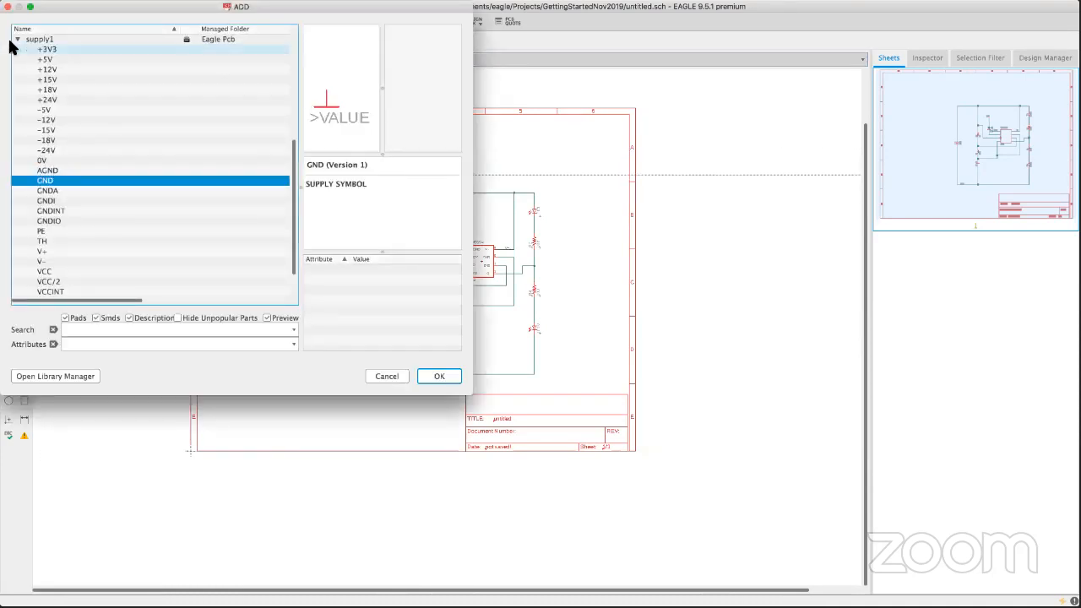
{"action": "left_click", "coordinate": [17, 39]}
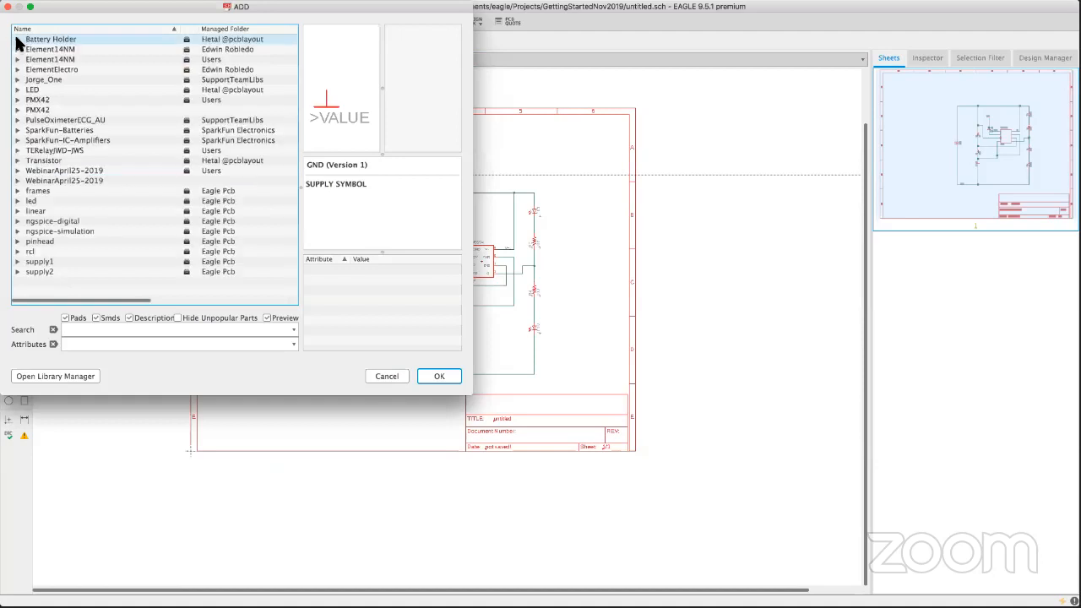
{"action": "left_click", "coordinate": [18, 250]}
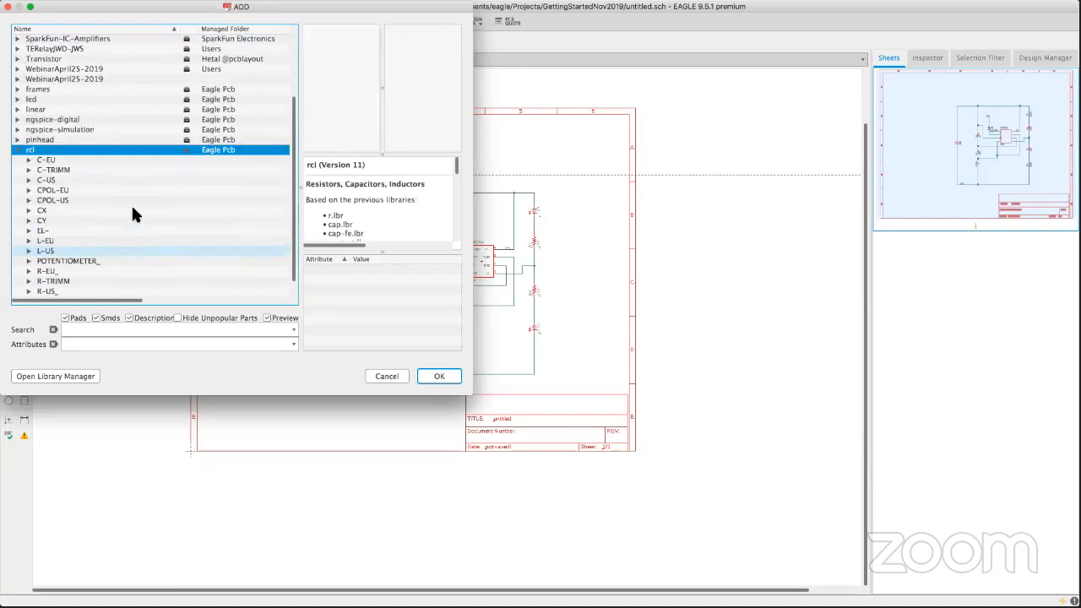
Examine the C-USC0402K package variant of the C-US capacitor and close the library without adding a part.
{"action": "left_click", "coordinate": [26, 175]}
{"action": "scroll", "coordinate": [94, 219], "scroll_direction": "down", "scroll_amount": 5}
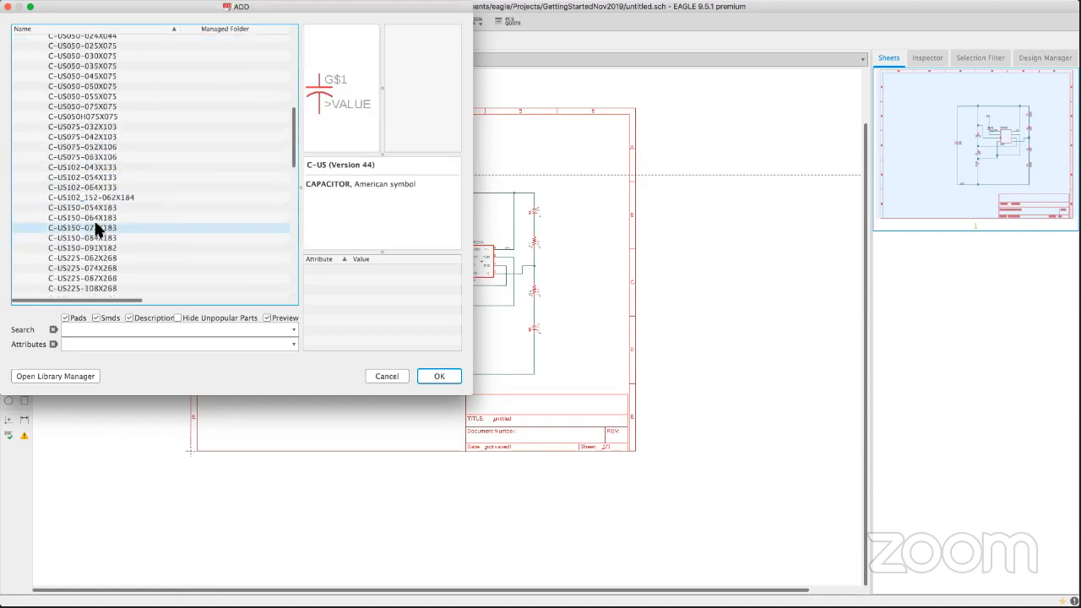
{"action": "scroll", "coordinate": [95, 216], "scroll_direction": "down", "scroll_amount": 4}
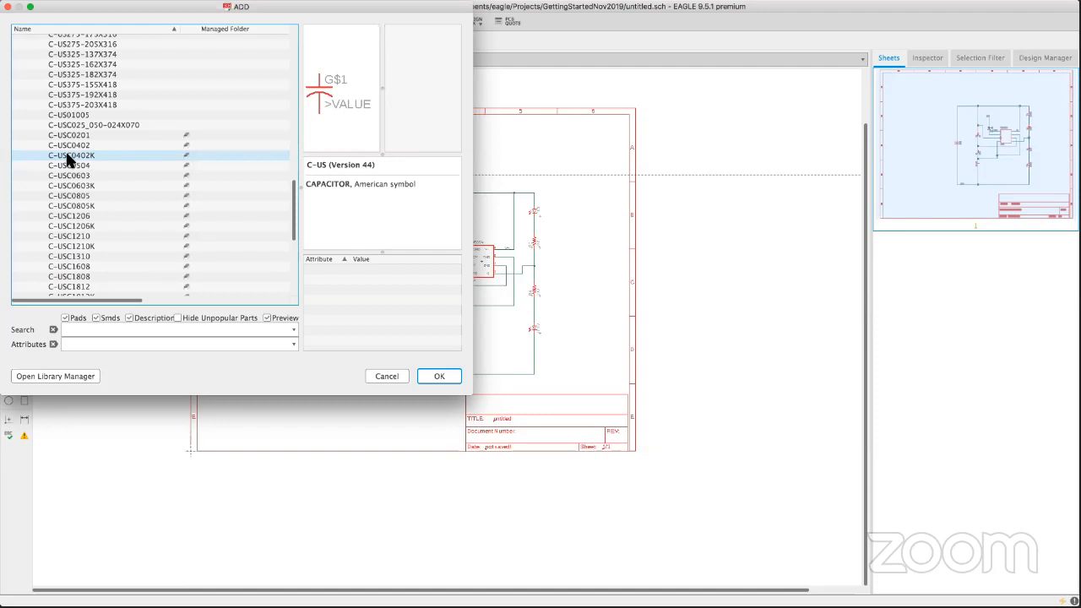
{"action": "left_click", "coordinate": [88, 161]}
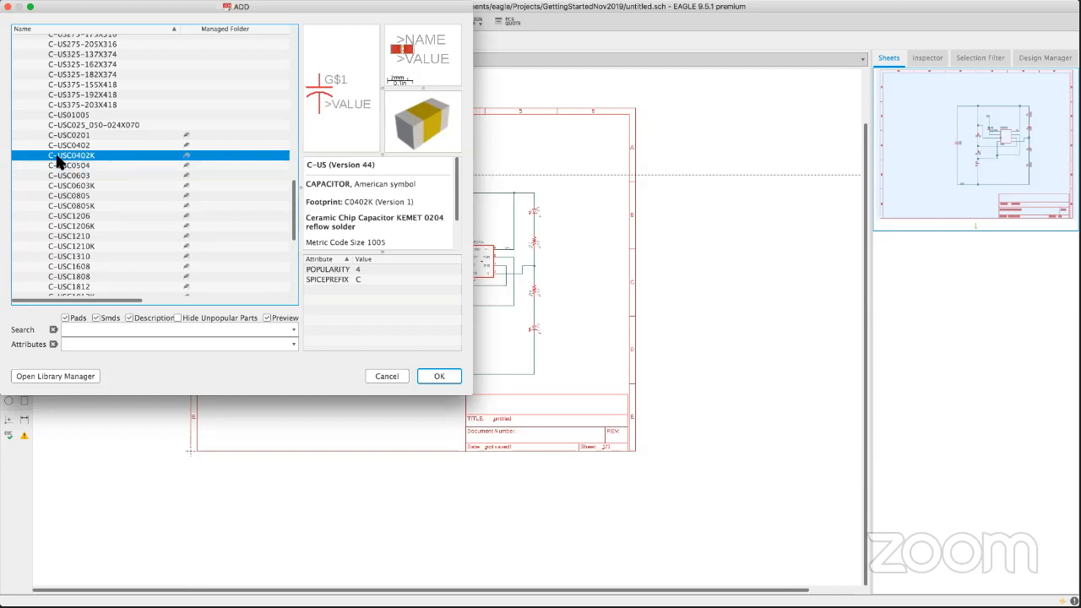
{"action": "left_click", "coordinate": [8, 6]}
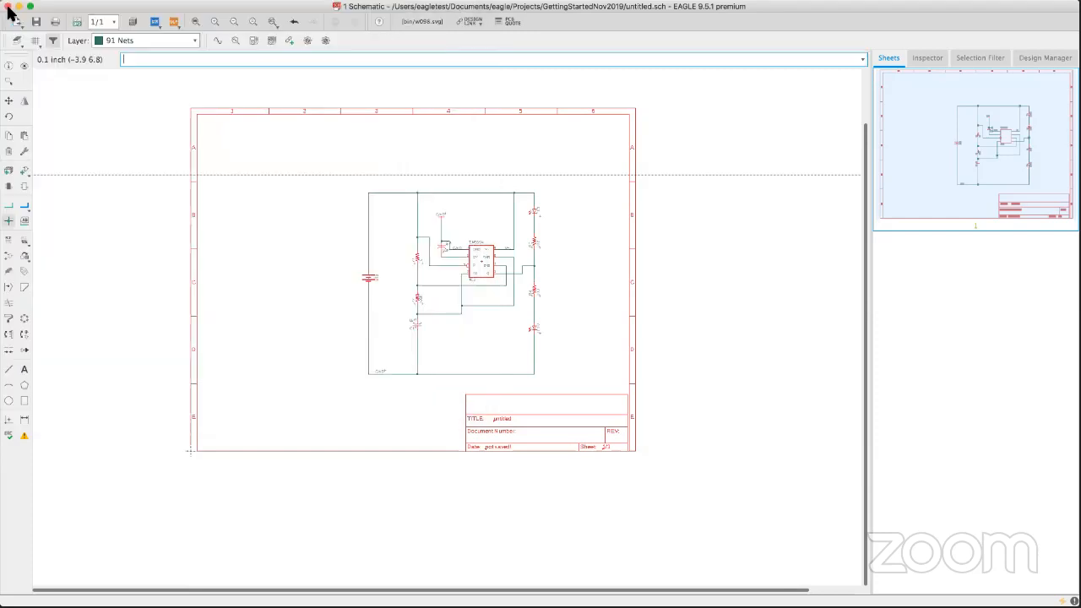
Copy resistor R1 into the empty area between the battery net and R1.
{"action": "scroll", "coordinate": [415, 299], "scroll_direction": "up", "scroll_amount": 3}
{"action": "scroll", "coordinate": [415, 299], "scroll_direction": "up", "scroll_amount": 3}
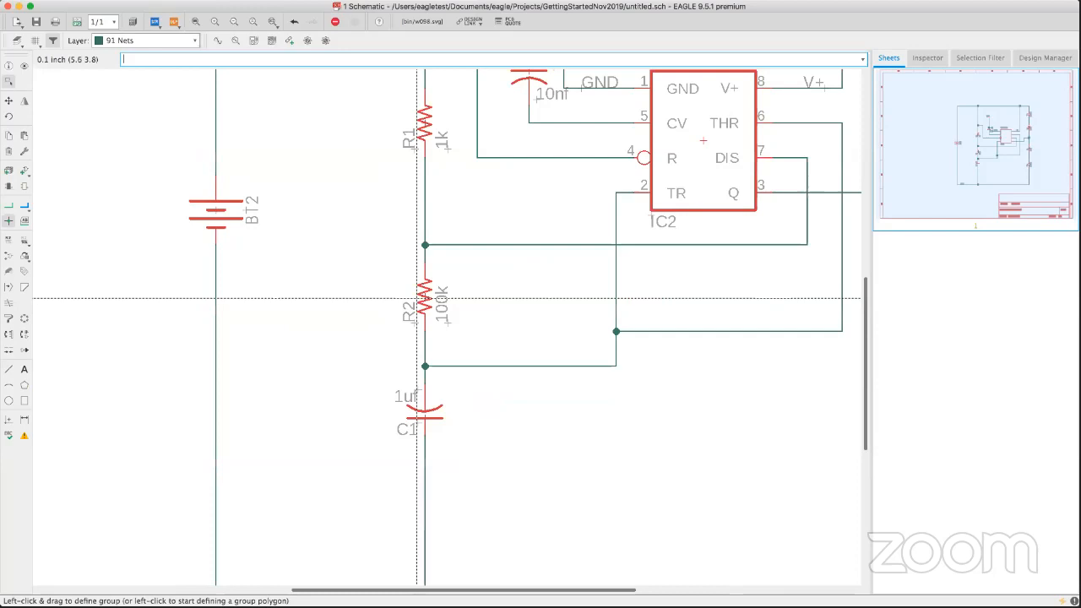
{"action": "scroll", "coordinate": [365, 331], "scroll_direction": "down", "scroll_amount": 2}
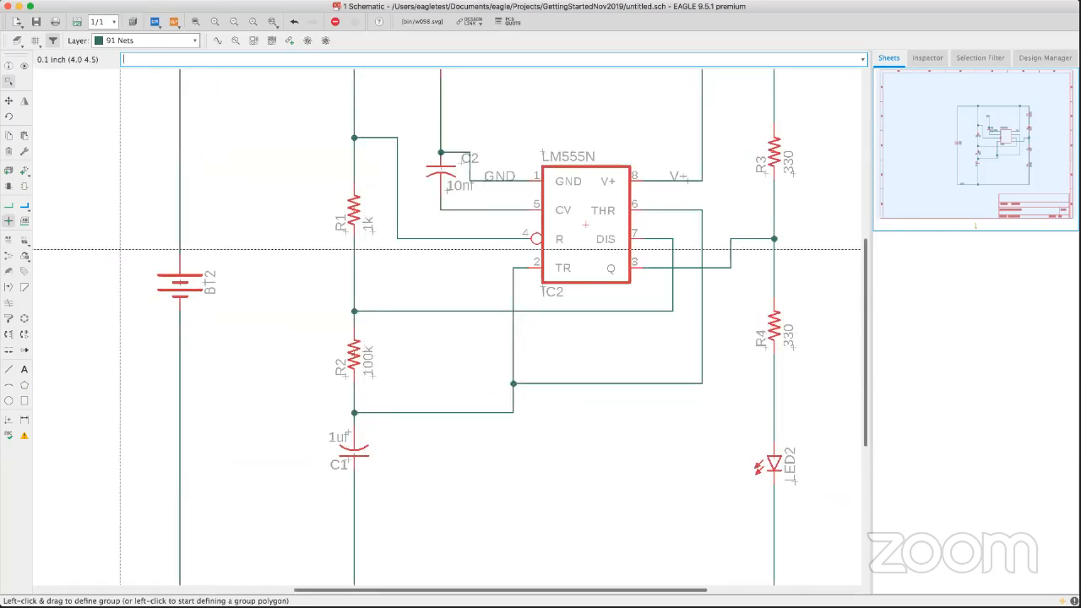
{"action": "left_click", "coordinate": [354, 208]}
{"action": "left_click", "coordinate": [238, 197]}
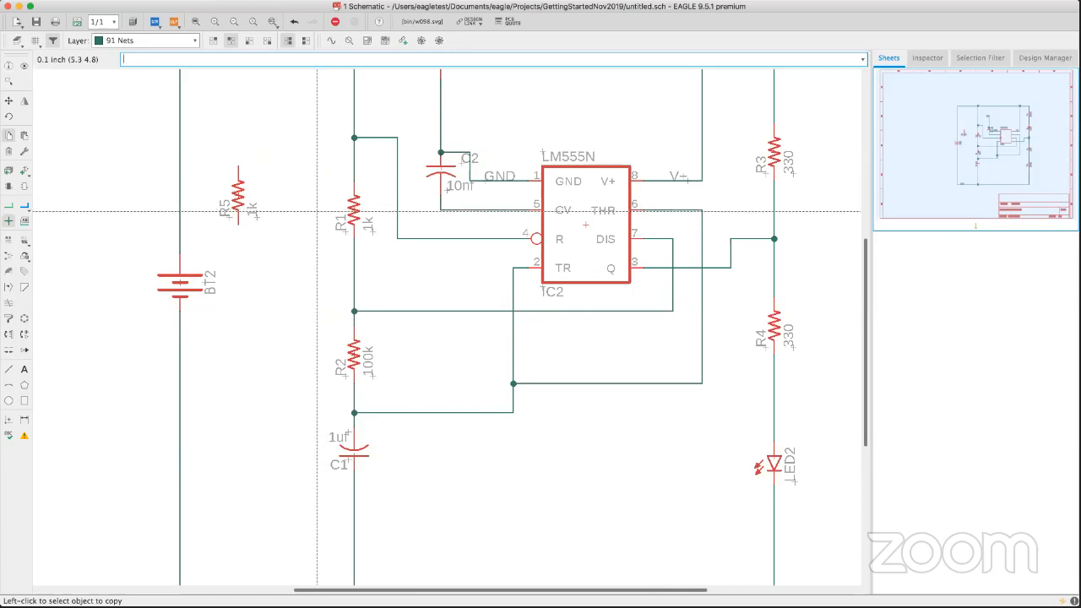
Move the copied resistor R5 onto the vertical supply net above the battery so it splices in series.
{"action": "scroll", "coordinate": [287, 221], "scroll_direction": "left", "scroll_amount": 5}
{"action": "scroll", "coordinate": [288, 222], "scroll_direction": "up", "scroll_amount": 2}
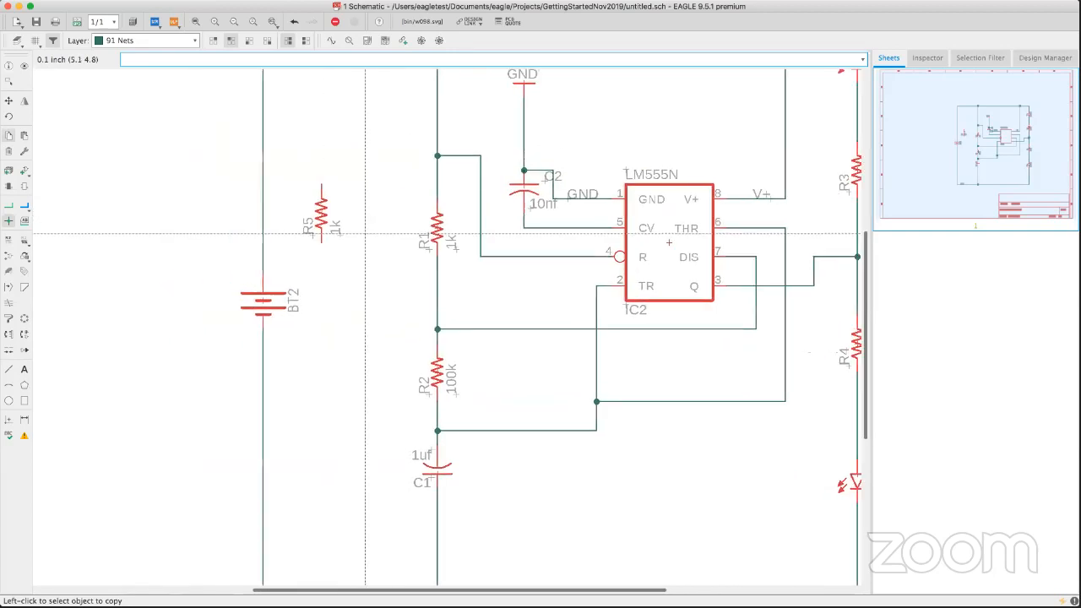
{"action": "scroll", "coordinate": [439, 301], "scroll_direction": "left", "scroll_amount": 1}
{"action": "scroll", "coordinate": [439, 300], "scroll_direction": "up", "scroll_amount": 1}
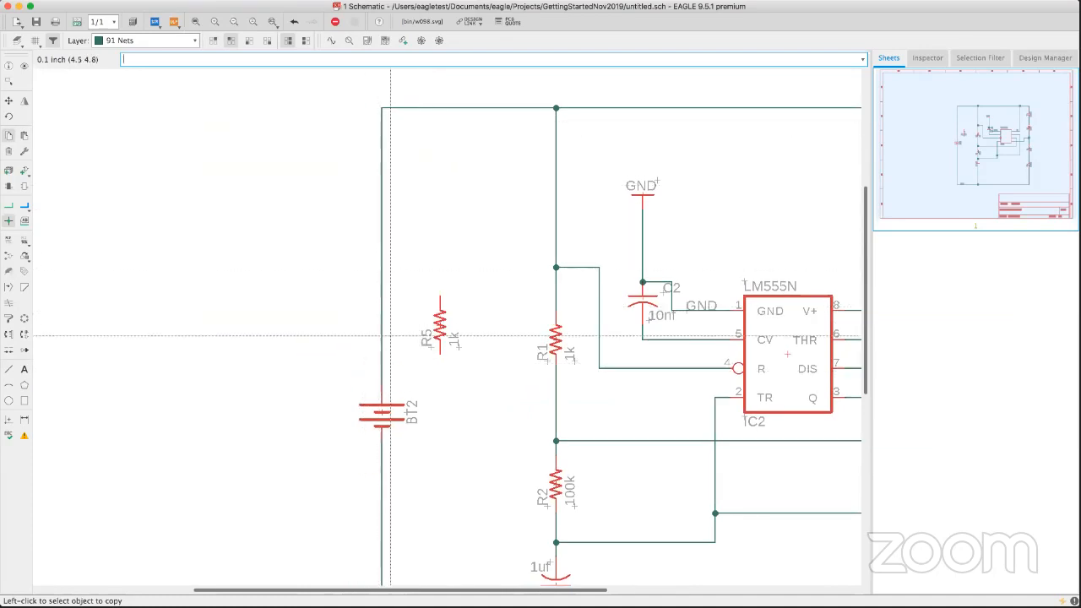
{"action": "scroll", "coordinate": [417, 254], "scroll_direction": "up", "scroll_amount": 5}
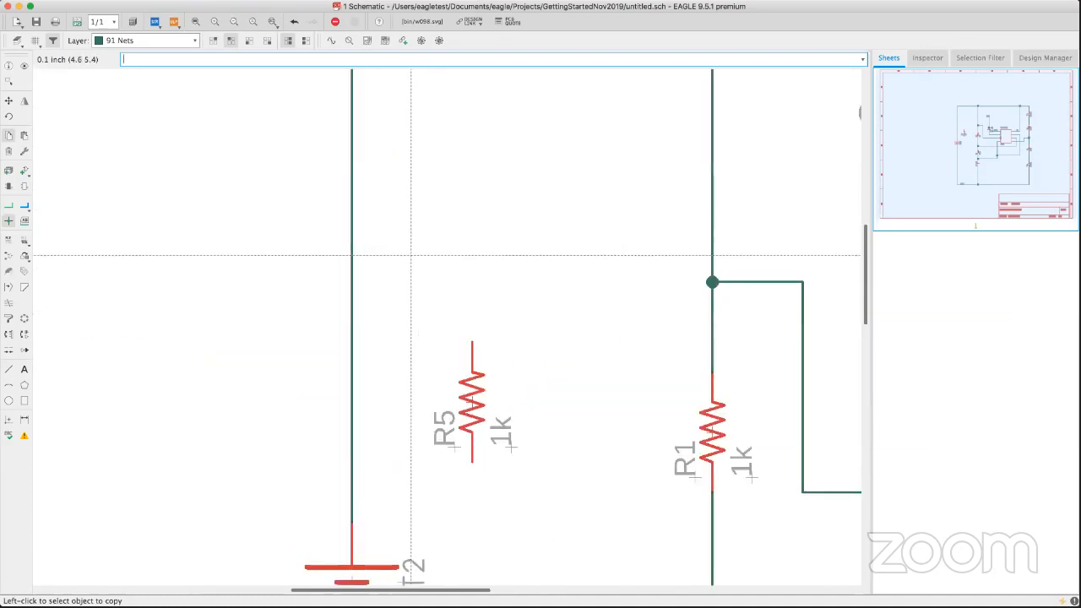
{"action": "scroll", "coordinate": [400, 251], "scroll_direction": "right", "scroll_amount": 1}
{"action": "scroll", "coordinate": [400, 251], "scroll_direction": "down", "scroll_amount": 1}
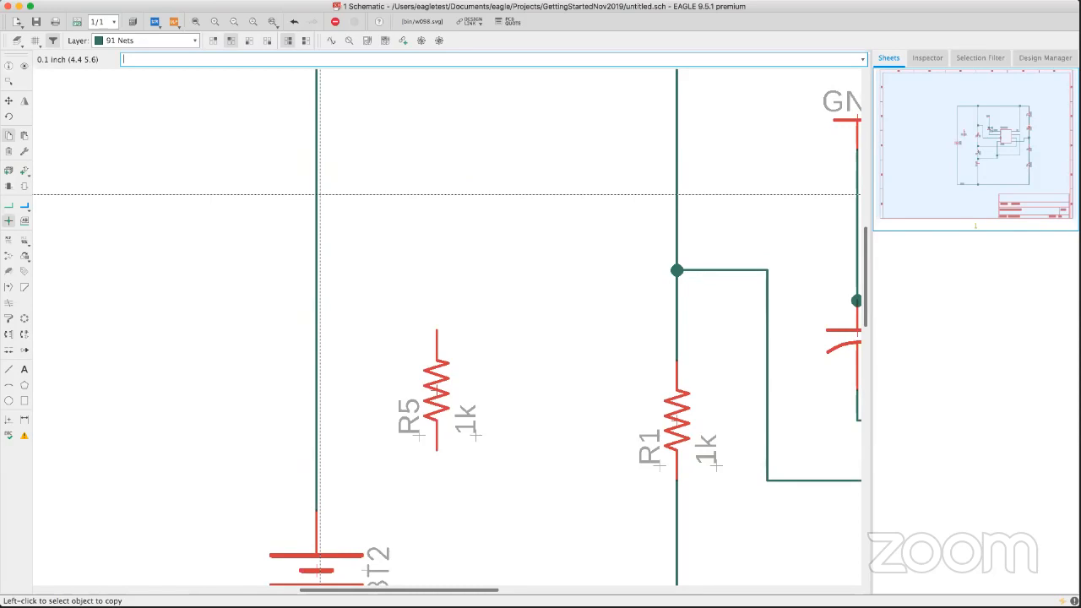
{"action": "left_click", "coordinate": [8, 101]}
{"action": "left_click", "coordinate": [437, 390]}
{"action": "left_click", "coordinate": [321, 237]}
{"action": "scroll", "coordinate": [316, 181], "scroll_direction": "up", "scroll_amount": 5}
{"action": "middle_click_drag", "start_coordinate": [321, 241], "coordinate": [295, 349]}
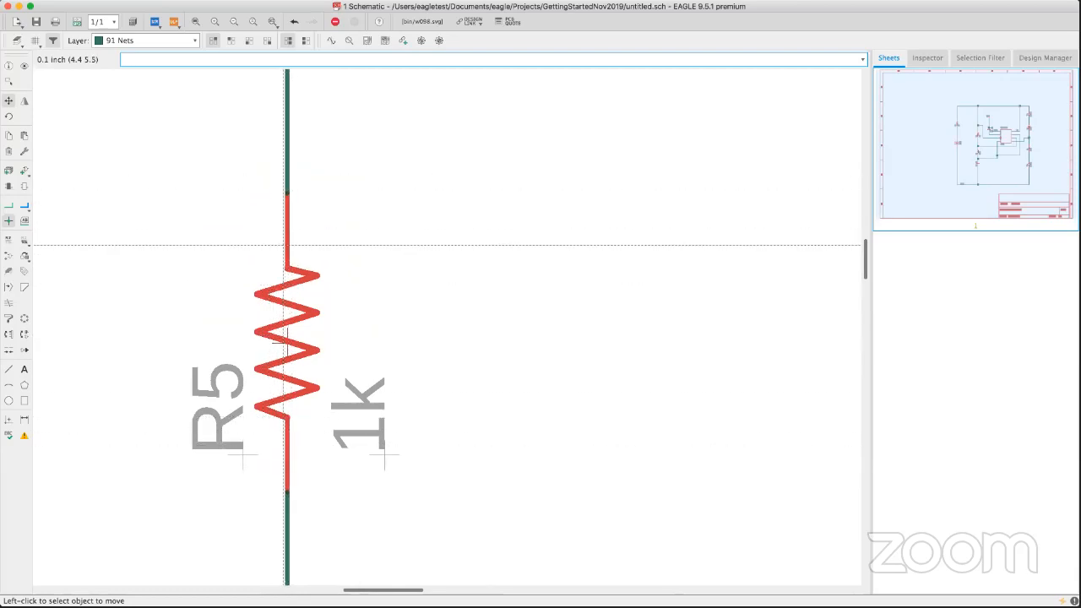
{"action": "middle_click_drag", "start_coordinate": [285, 476], "coordinate": [285, 360]}
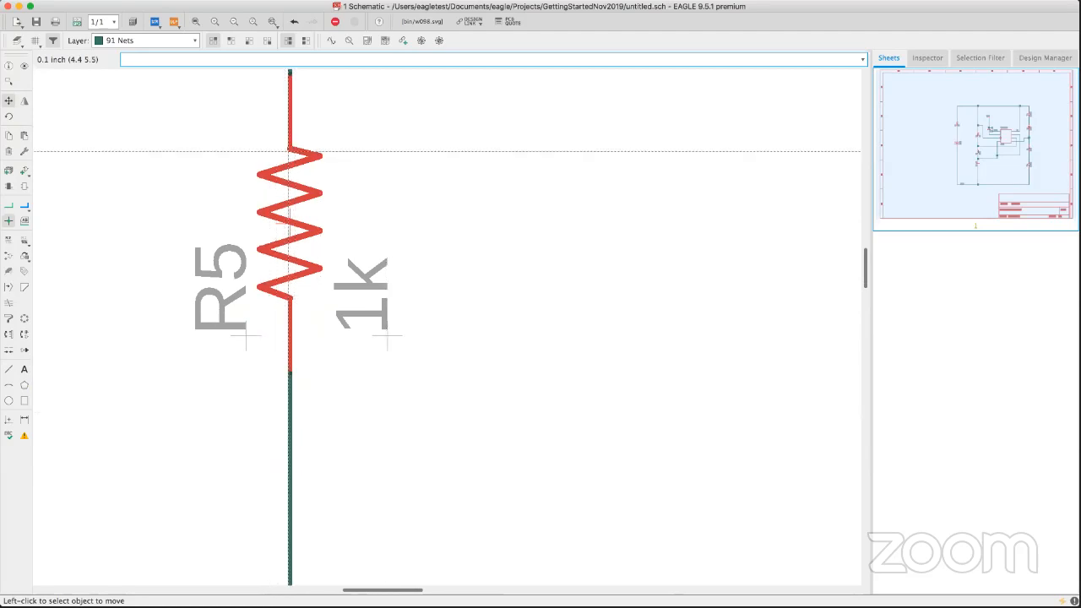
{"action": "scroll", "coordinate": [326, 190], "scroll_direction": "down", "scroll_amount": 3}
{"action": "scroll", "coordinate": [326, 190], "scroll_direction": "down", "scroll_amount": 1}
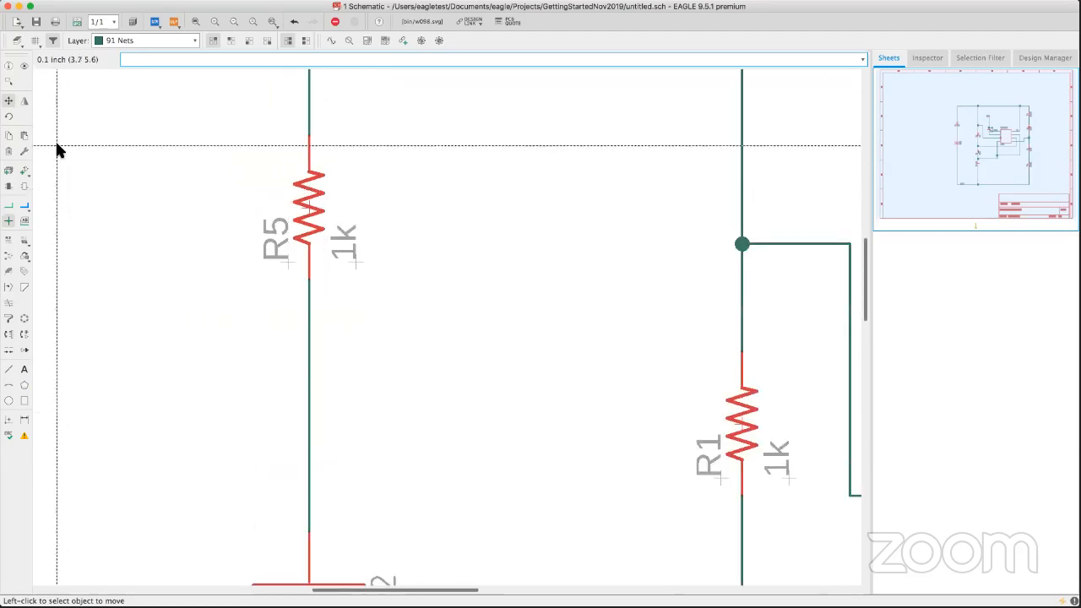
Check the assigned names of the net segments below and above R5 without changing them.
{"action": "left_click", "coordinate": [24, 66]}
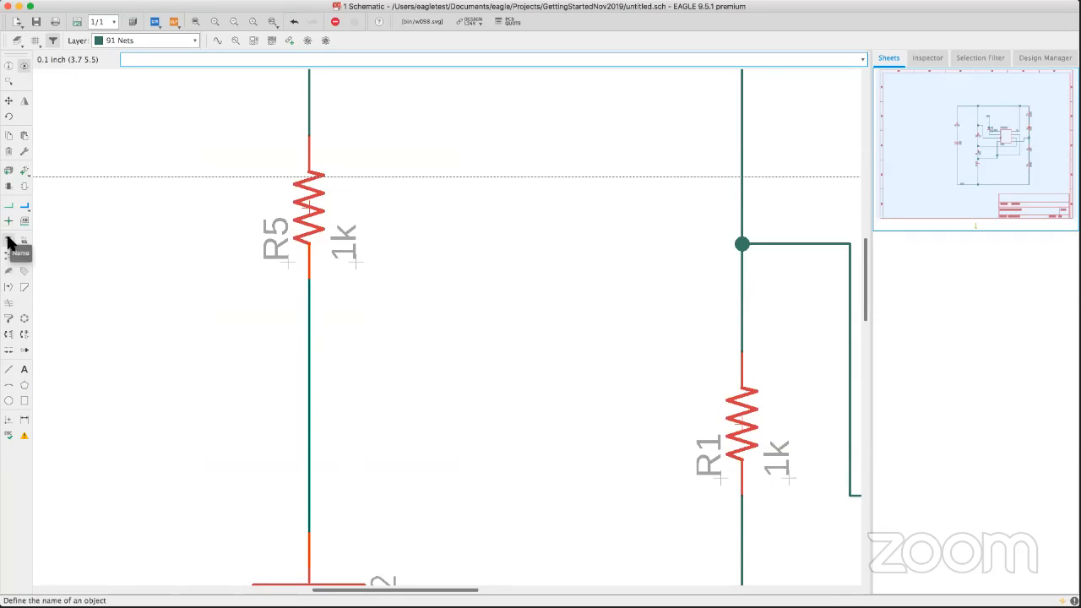
{"action": "left_click", "coordinate": [309, 348]}
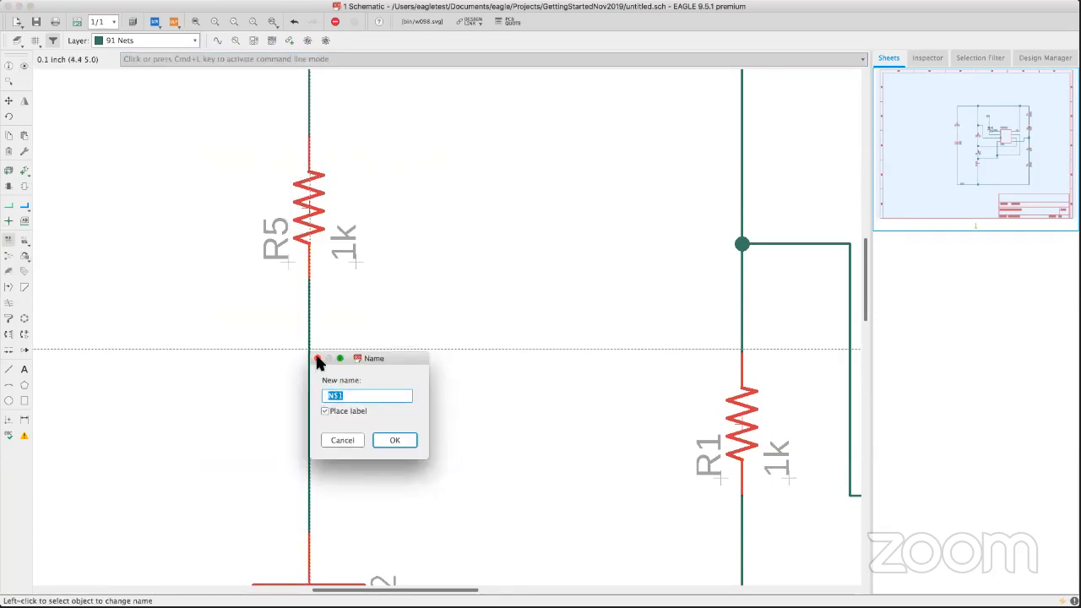
{"action": "left_click", "coordinate": [318, 358]}
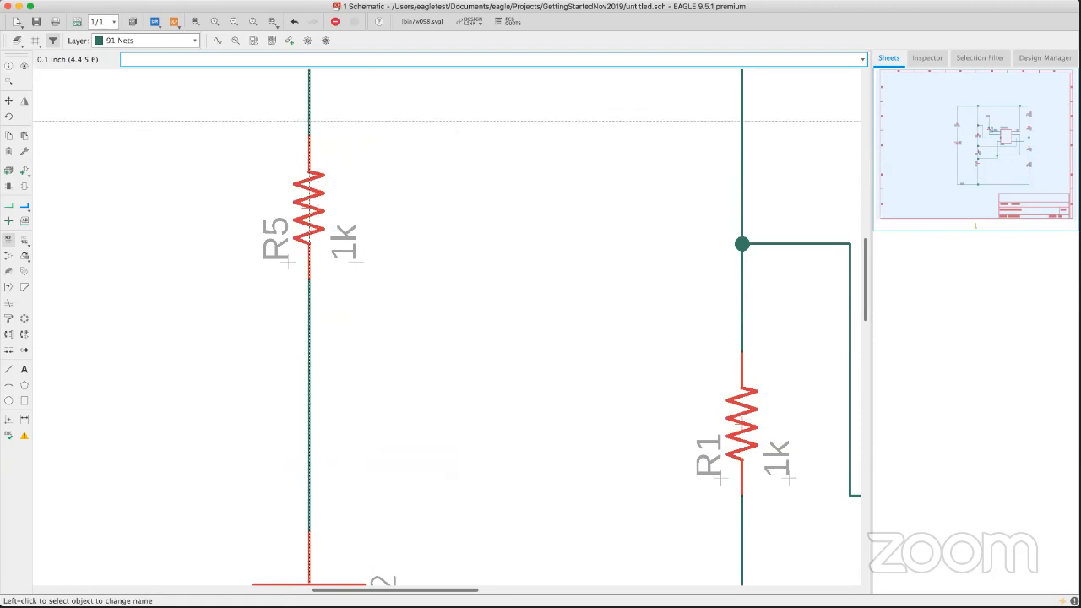
{"action": "left_click", "coordinate": [309, 121]}
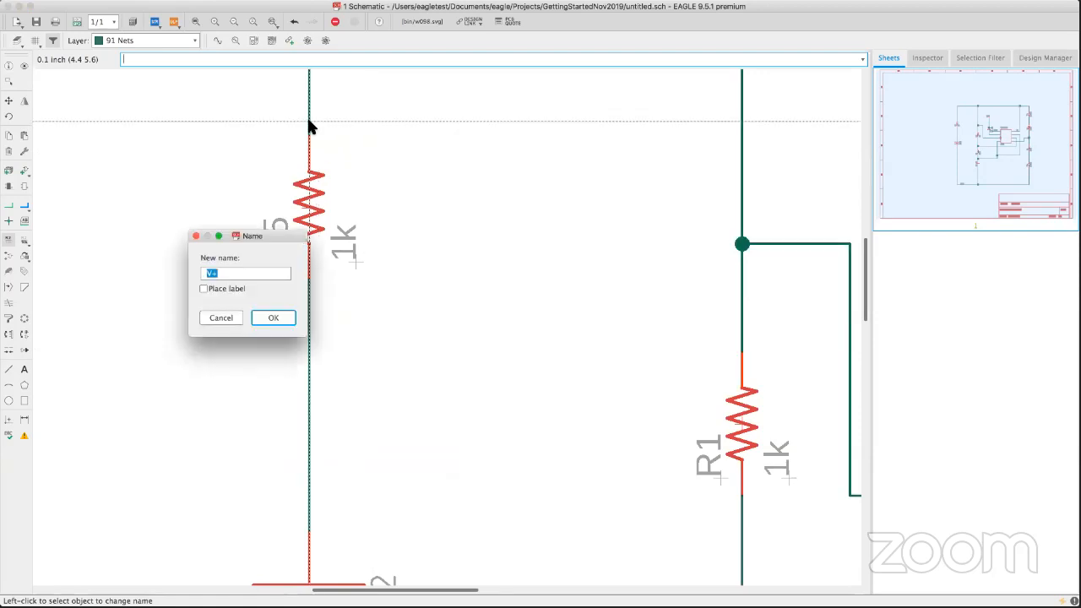
{"action": "left_click", "coordinate": [196, 237]}
Copy R5 into the open area beside the battery net, and copy that resistor directly onto the net above R5.
{"action": "scroll", "coordinate": [311, 229], "scroll_direction": "up", "scroll_amount": 3}
{"action": "scroll", "coordinate": [311, 228], "scroll_direction": "down", "scroll_amount": 3}
{"action": "middle_click_drag", "start_coordinate": [335, 220], "coordinate": [335, 253]}
{"action": "scroll", "coordinate": [335, 253], "scroll_direction": "up", "scroll_amount": 5}
{"action": "scroll", "coordinate": [335, 253], "scroll_direction": "right", "scroll_amount": 1}
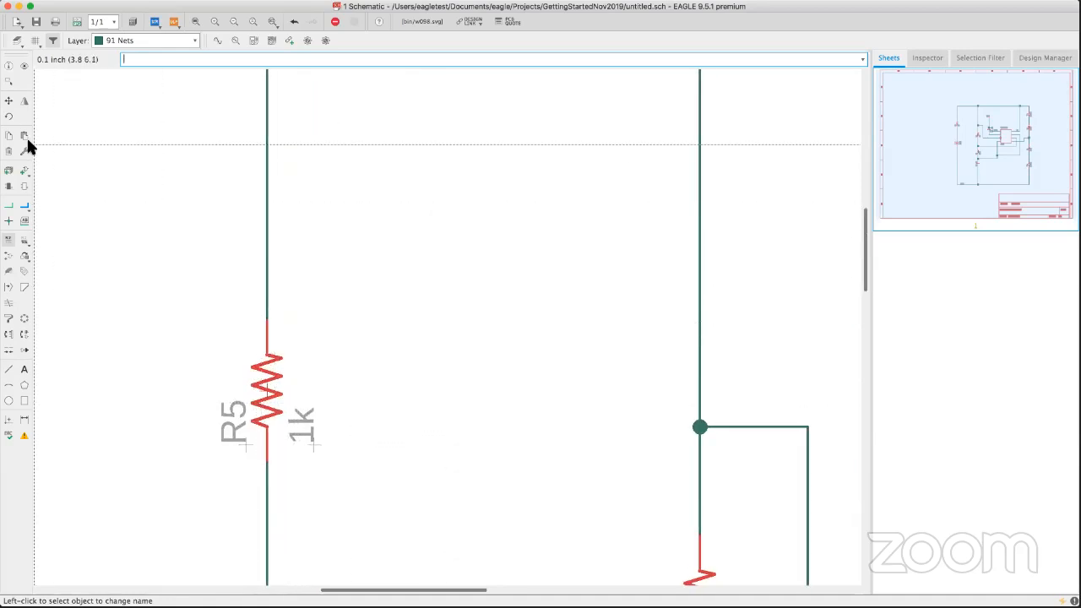
{"action": "left_click", "coordinate": [272, 391]}
{"action": "left_click", "coordinate": [431, 206]}
{"action": "scroll", "coordinate": [431, 228], "scroll_direction": "up", "scroll_amount": 6}
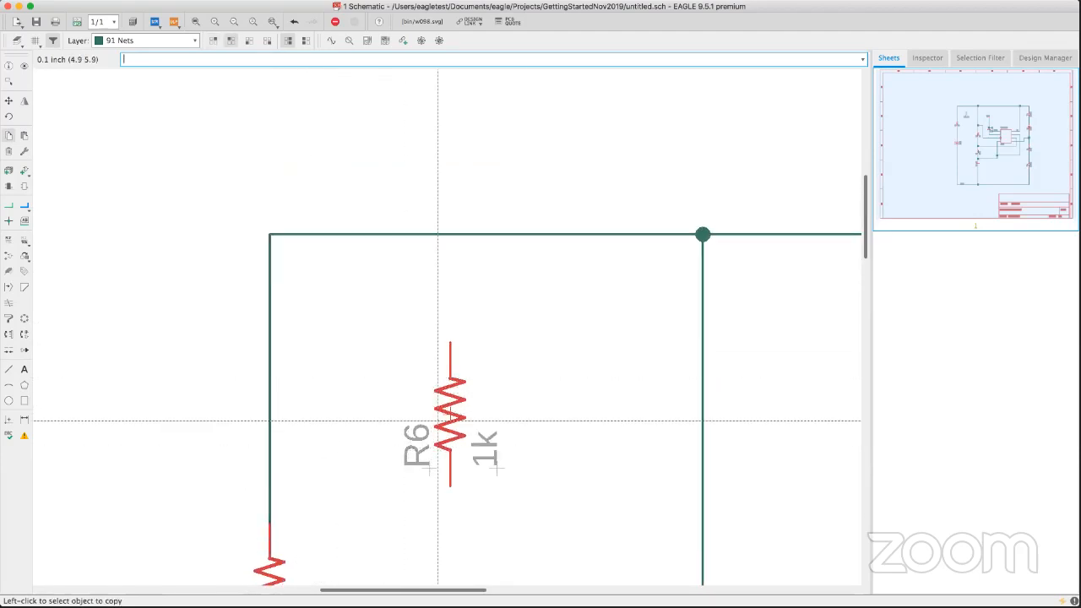
{"action": "left_click", "coordinate": [451, 417]}
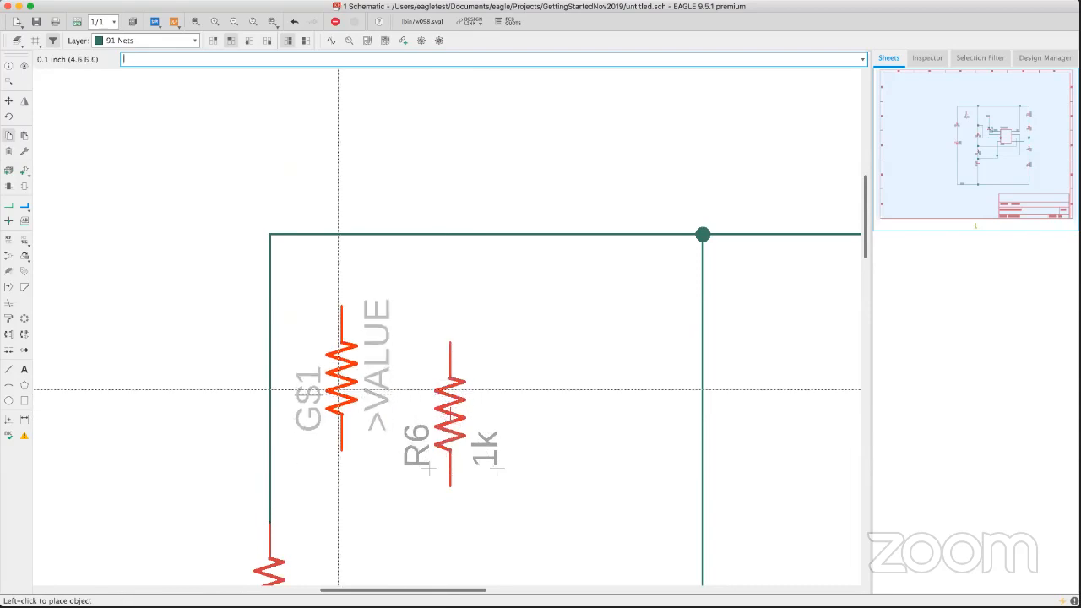
{"action": "left_click", "coordinate": [277, 365]}
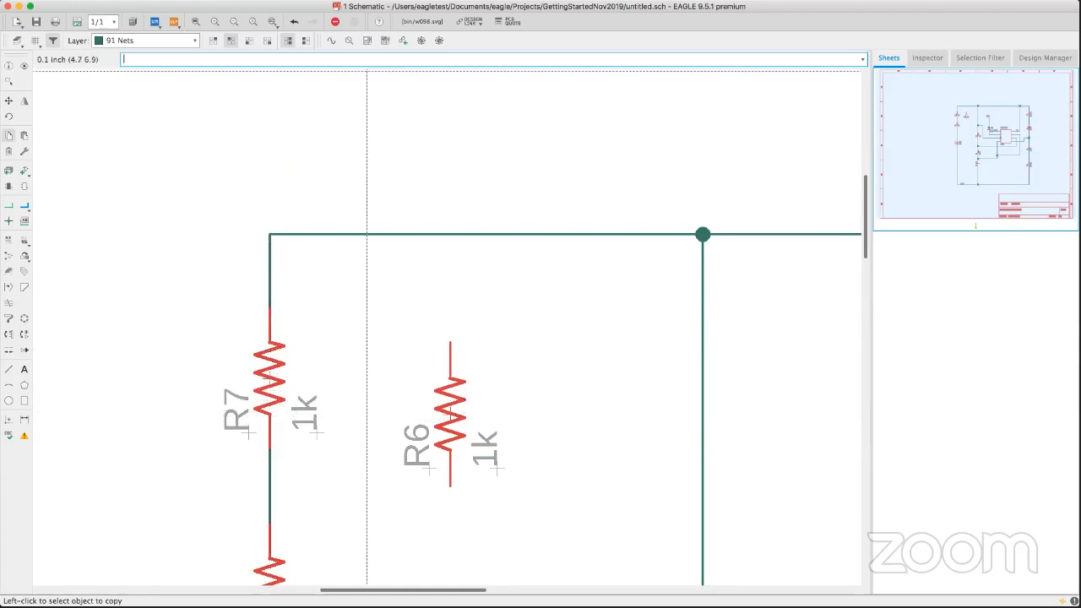
Undo the last two resistor copies and the move of R5 onto the battery net.
{"action": "left_click", "coordinate": [295, 22]}
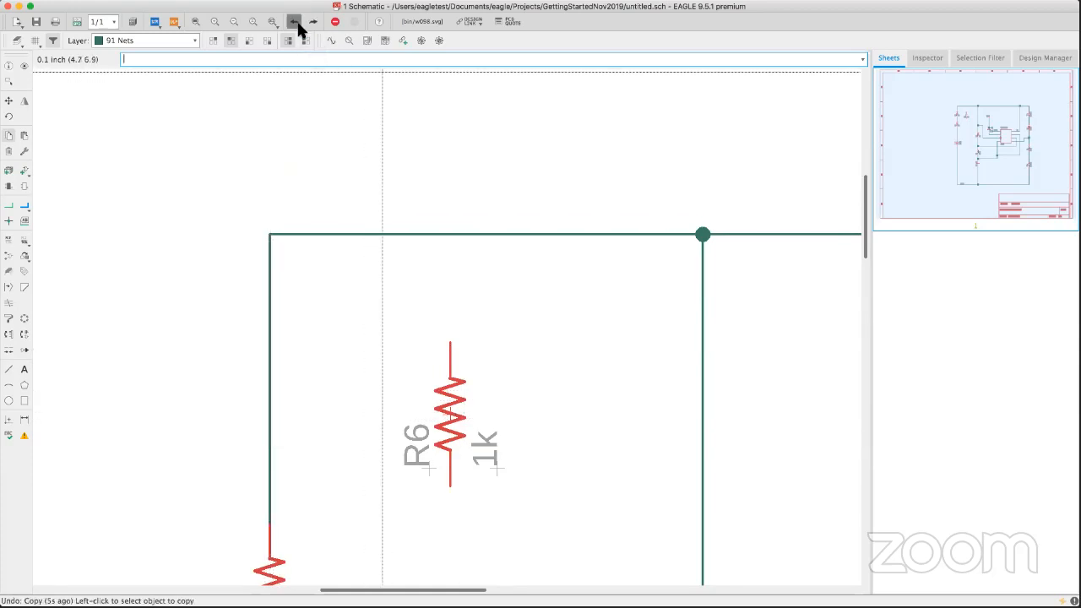
{"action": "left_click", "coordinate": [295, 22]}
{"action": "left_click", "coordinate": [295, 22]}
{"action": "left_click", "coordinate": [295, 22]}
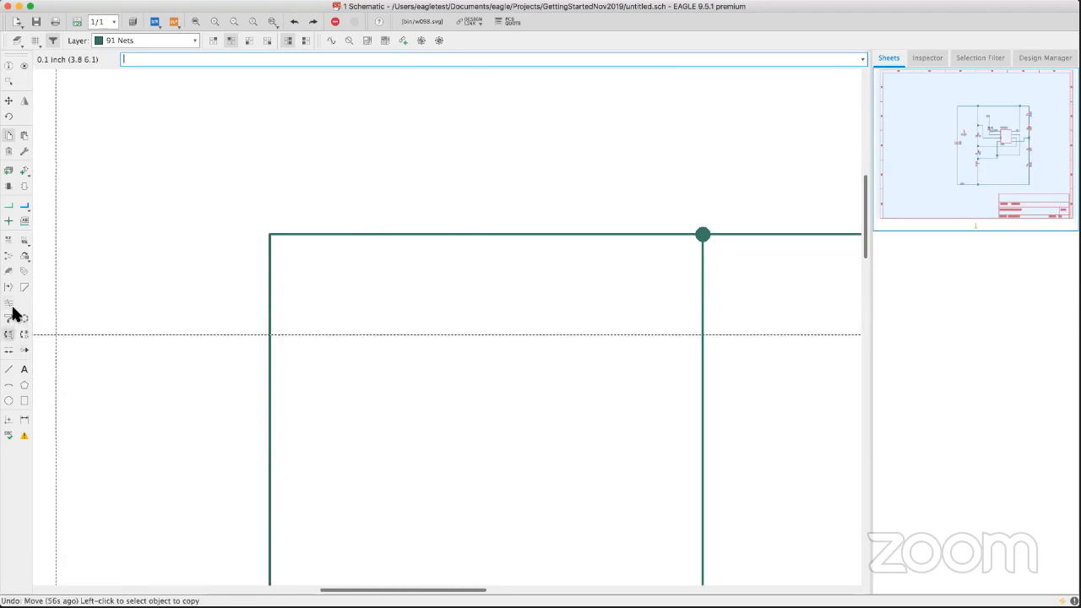
{"action": "key", "text": "Escape"}
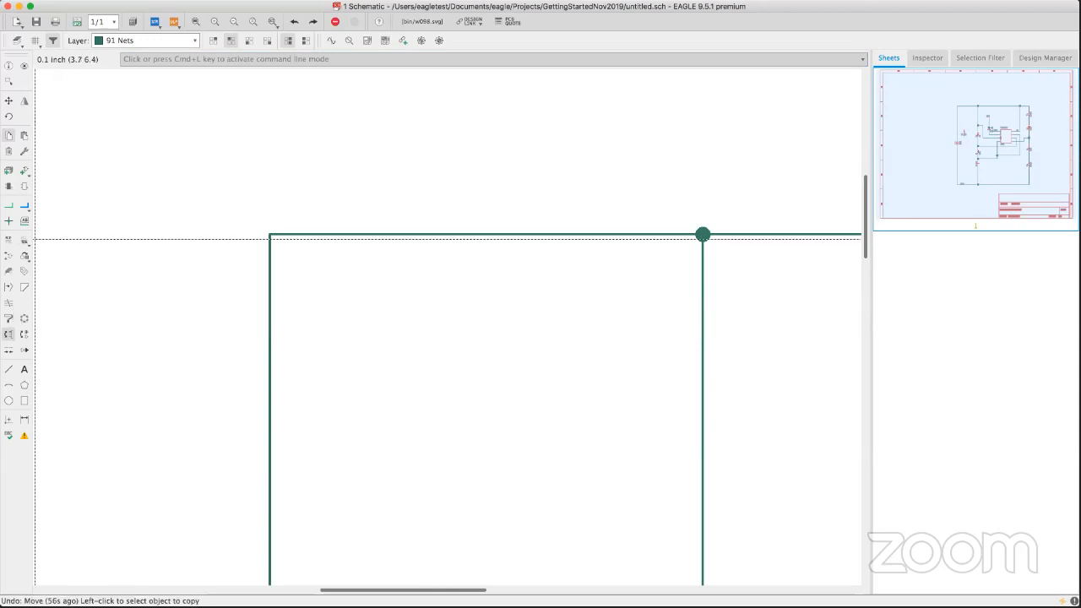
Switch from the schematic to the Chrome window showing the Autodesk EAGLE PCB Design Software page.
{"action": "scroll", "coordinate": [603, 316], "scroll_direction": "up", "scroll_amount": 2}
{"action": "scroll", "coordinate": [600, 319], "scroll_direction": "down", "scroll_amount": 3}
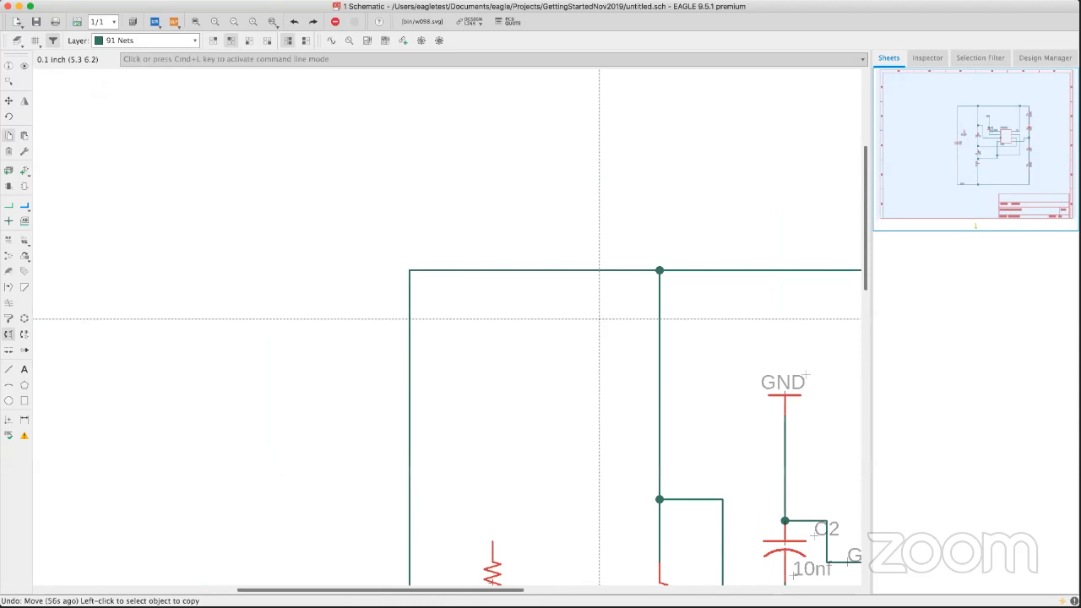
{"action": "scroll", "coordinate": [599, 319], "scroll_direction": "down", "scroll_amount": 3}
{"action": "middle_click_drag", "start_coordinate": [767, 383], "coordinate": [451, 183]}
{"action": "scroll", "coordinate": [451, 183], "scroll_direction": "down", "scroll_amount": 1}
{"action": "mouse_move", "coordinate": [439, 594]}
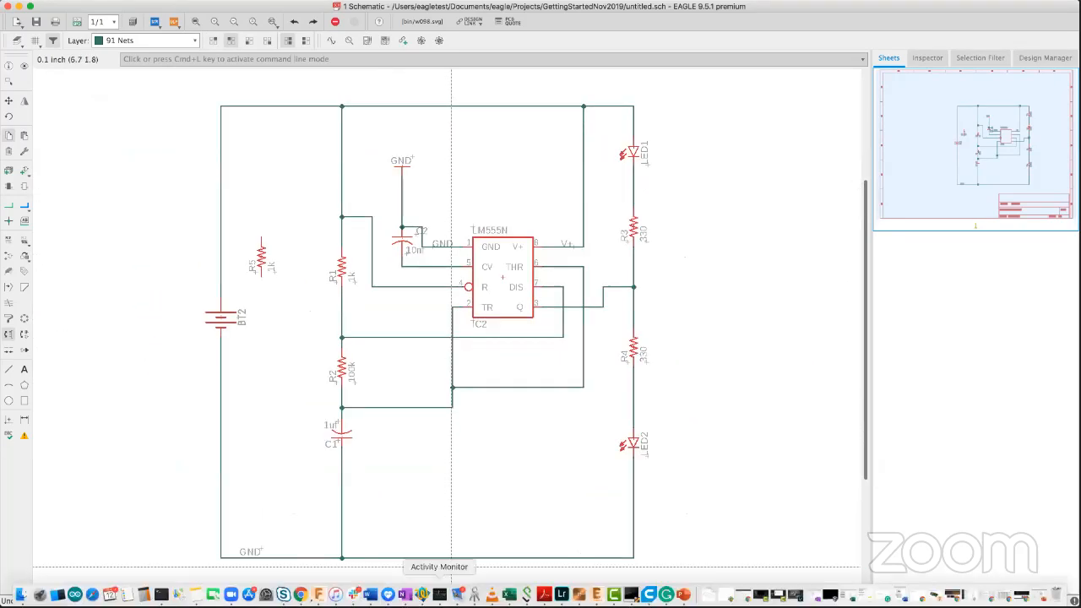
{"action": "right_click", "coordinate": [301, 594]}
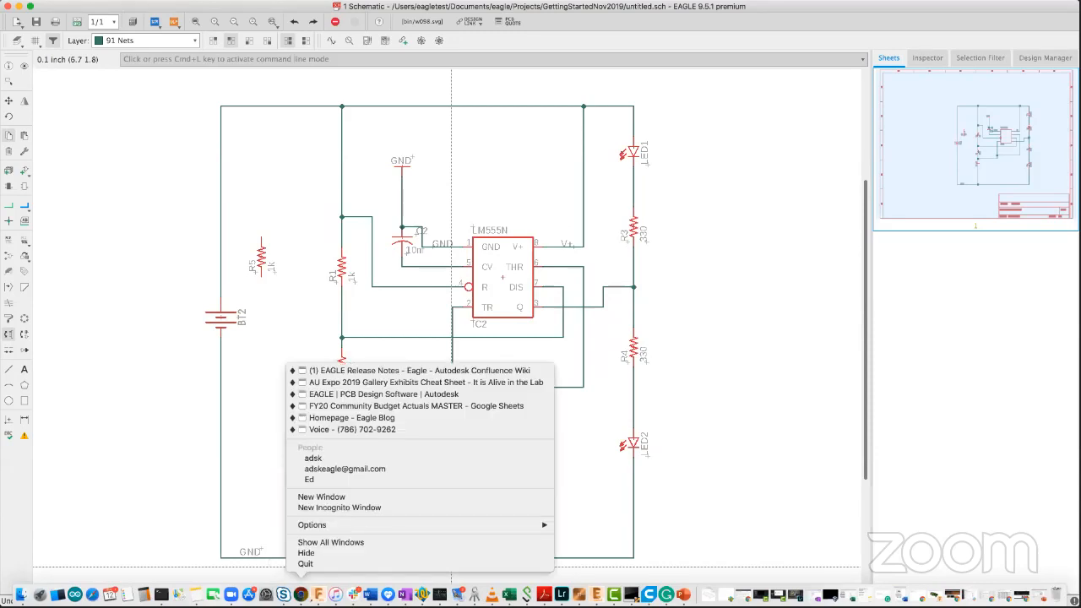
{"action": "left_click", "coordinate": [478, 395]}
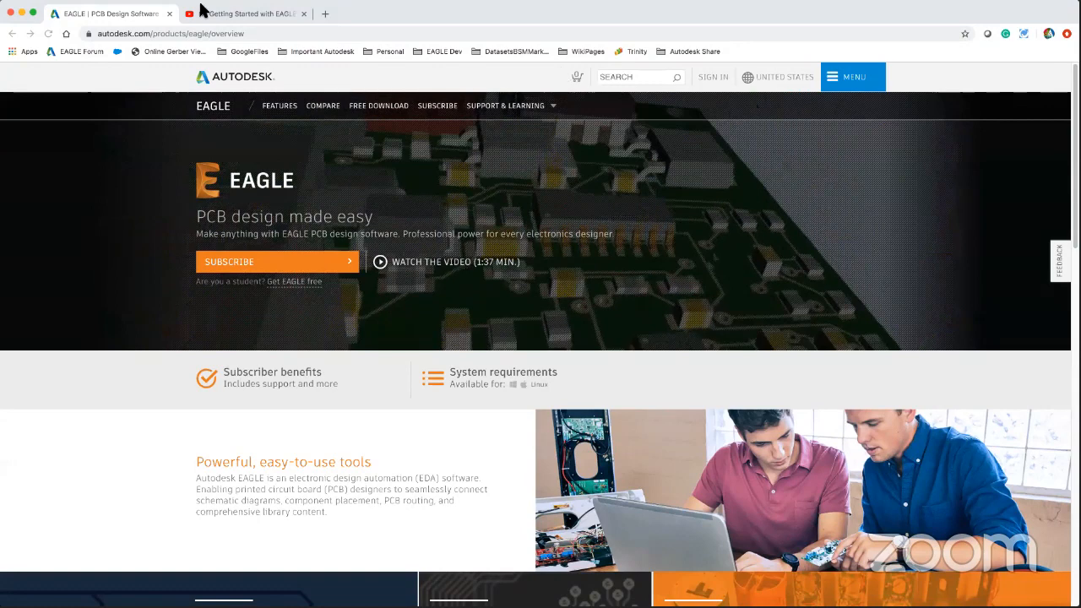
Open the bookmarked EAGLE Forum, copy its web address, and look through the list of forum posts.
{"action": "left_click", "coordinate": [82, 53]}
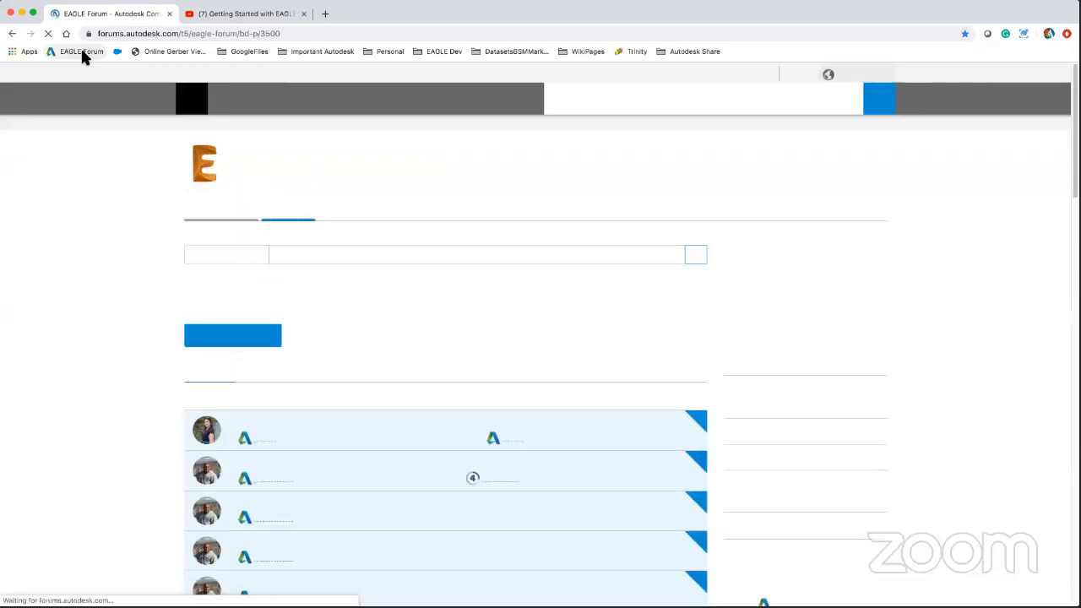
{"action": "left_click", "coordinate": [142, 34]}
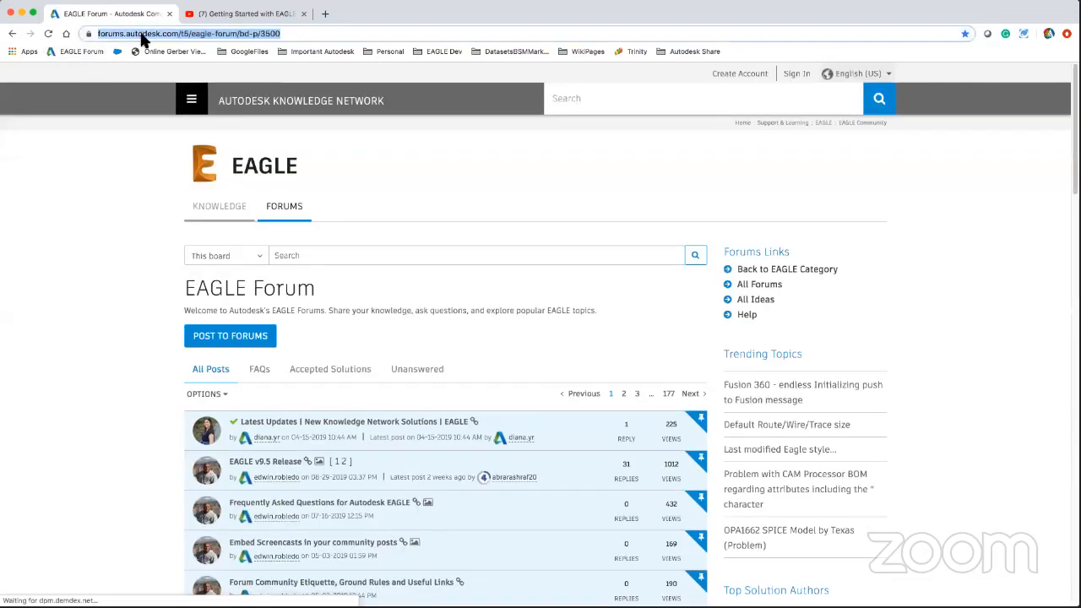
{"action": "right_click", "coordinate": [142, 34]}
{"action": "left_click", "coordinate": [179, 105]}
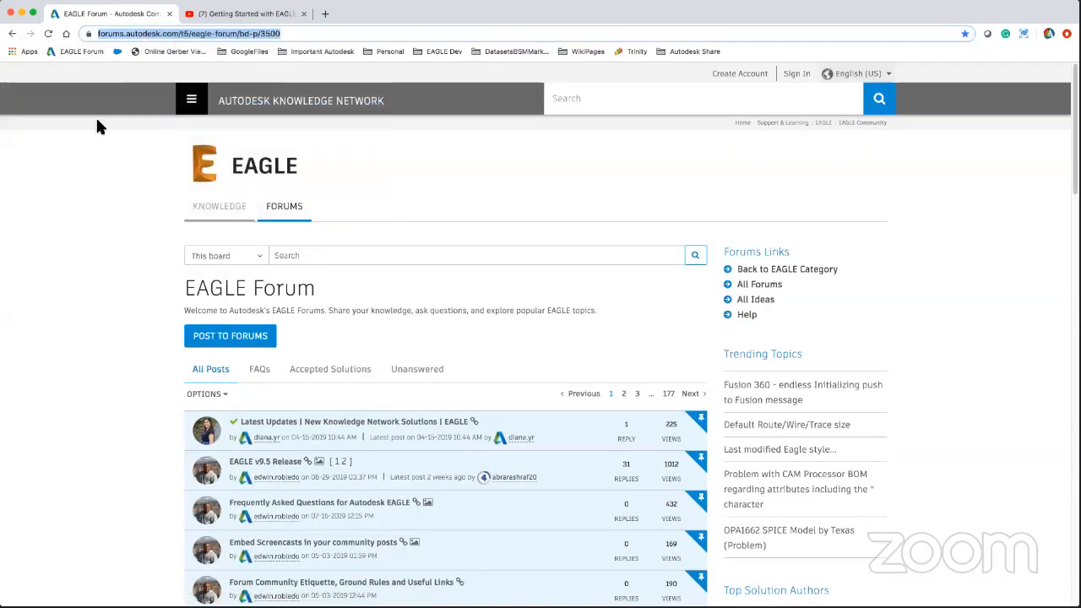
{"action": "key", "text": "super+Tab"}
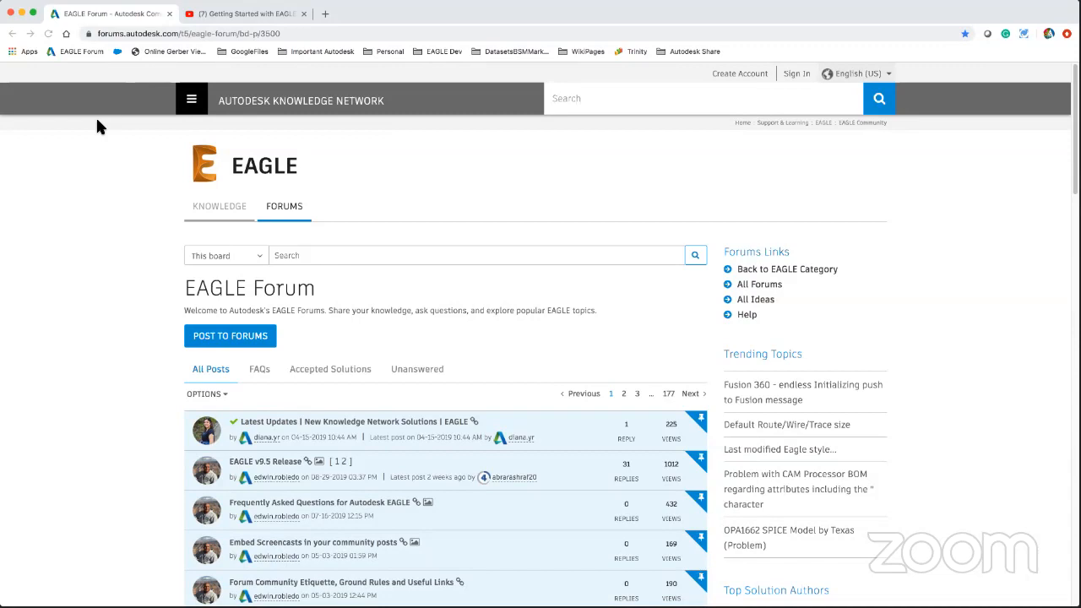
{"action": "scroll", "coordinate": [88, 342], "scroll_direction": "down", "scroll_amount": 3}
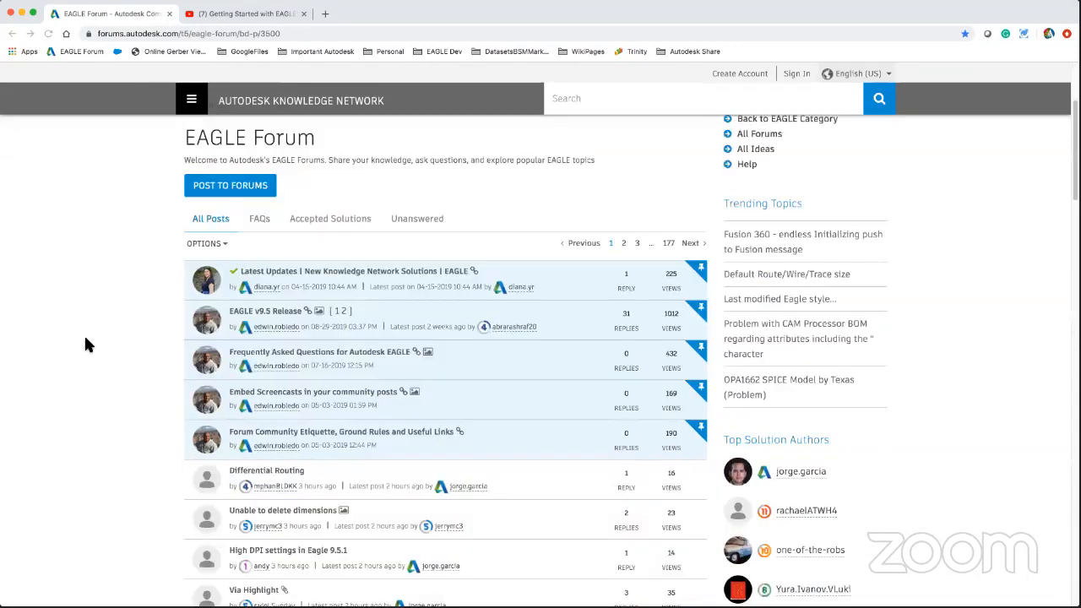
{"action": "scroll", "coordinate": [88, 342], "scroll_direction": "down", "scroll_amount": 1}
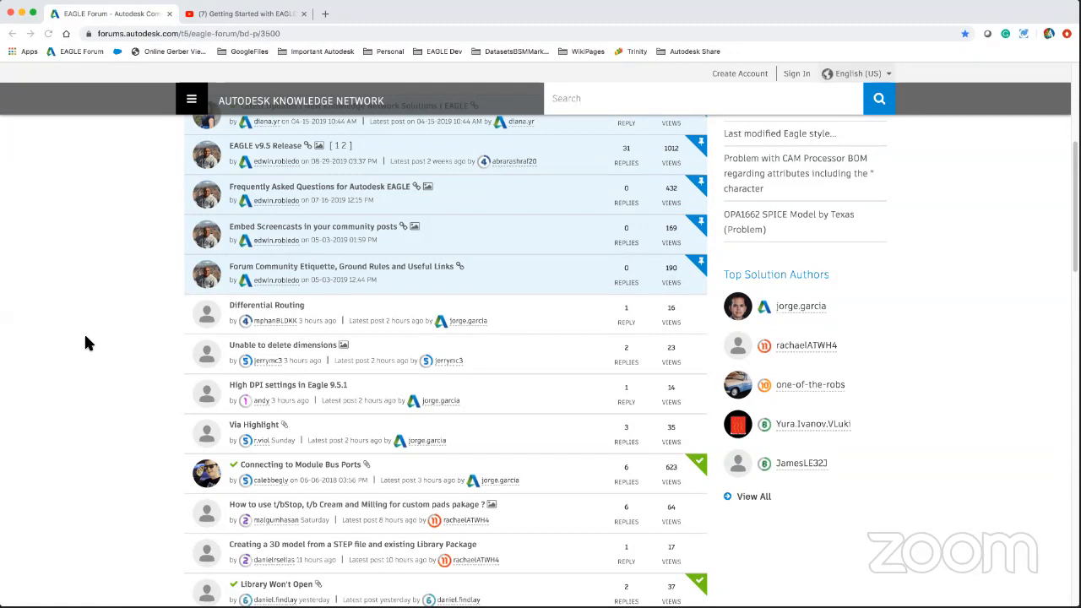
Replace the forum's web address with library.io and load that site.
{"action": "left_click", "coordinate": [193, 32]}
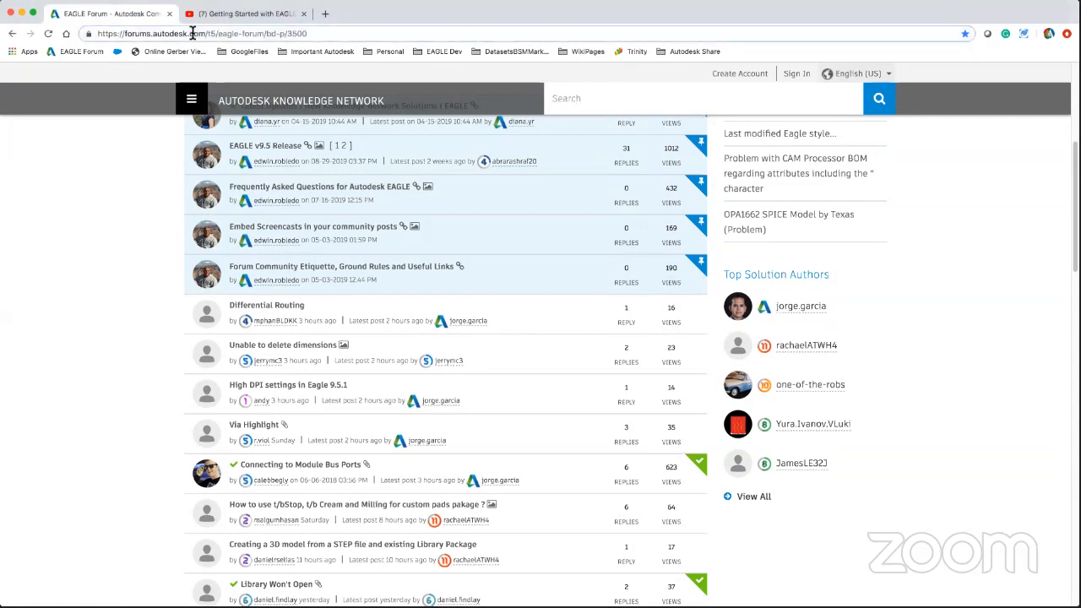
{"action": "double_click", "coordinate": [193, 33]}
{"action": "triple_click", "coordinate": [194, 33]}
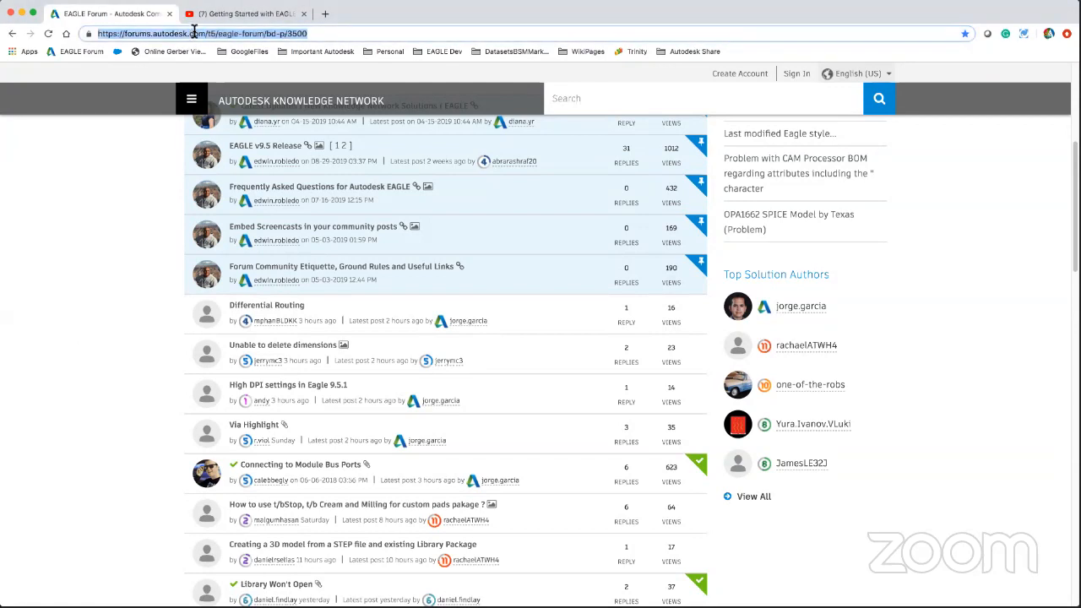
{"action": "type", "text": "library.io"}
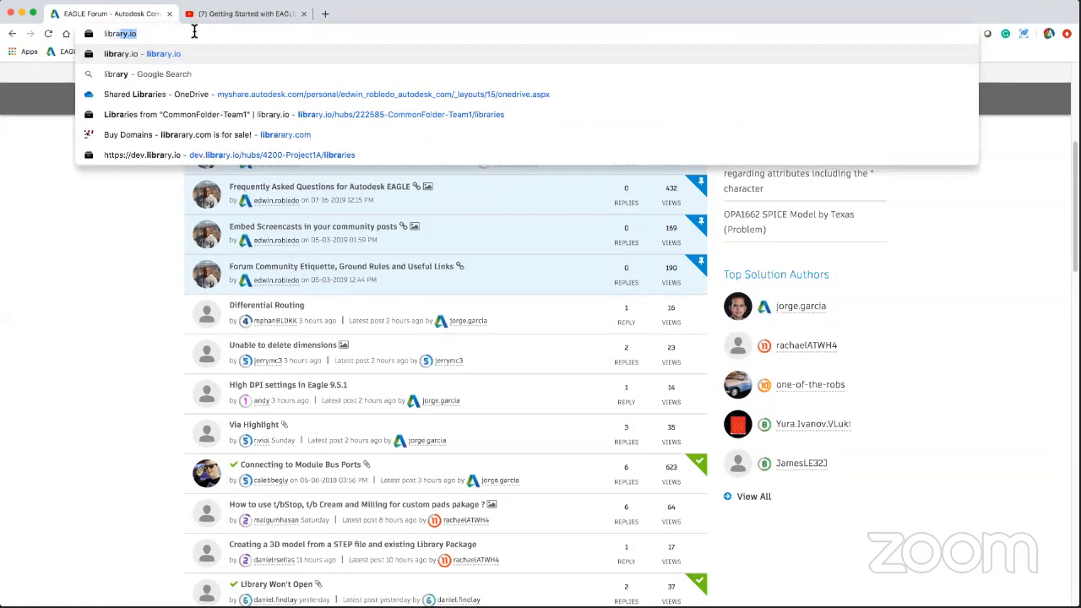
{"action": "key", "text": "Return"}
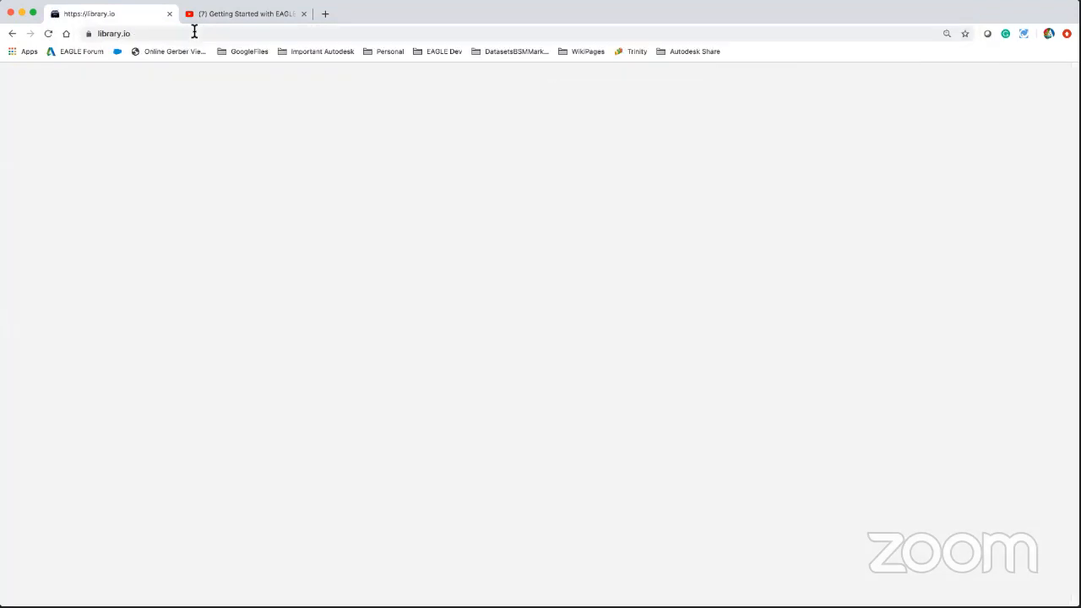